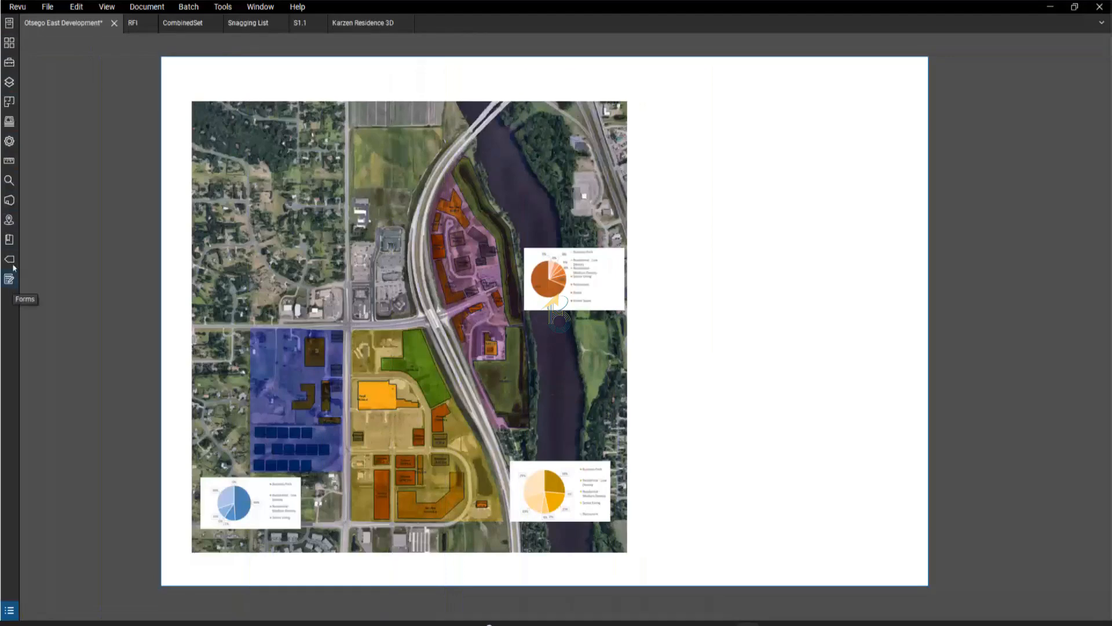
# - Check which profiles are available and which one is active, leaving the profile selection as it is
pyautogui.click(18, 8)
pyautogui.moveTo(44, 88)
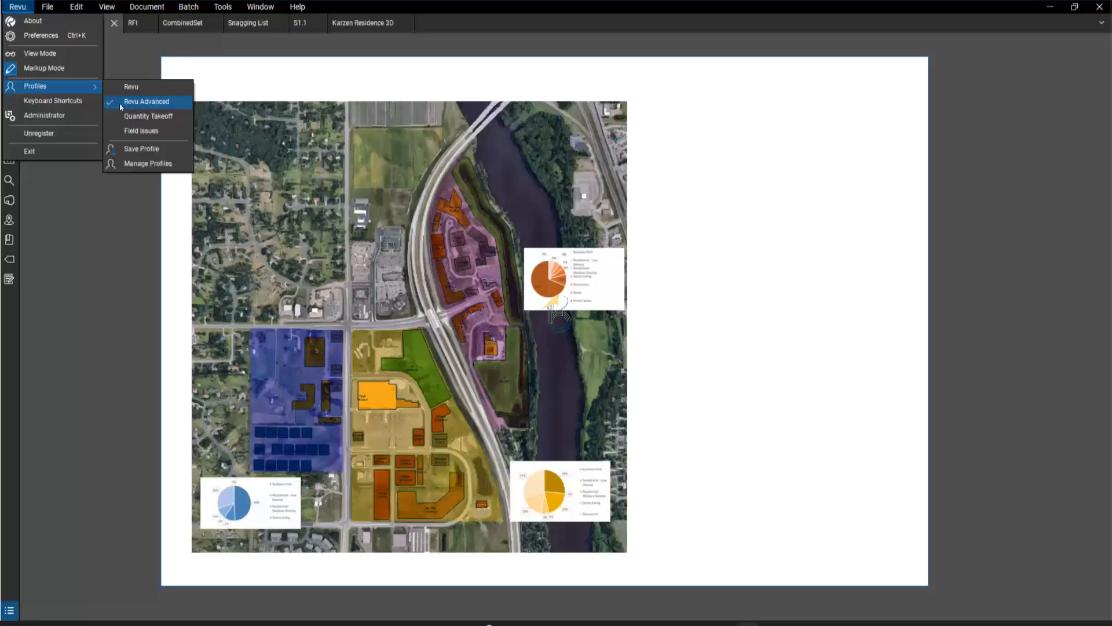
pyautogui.click(3, 297)
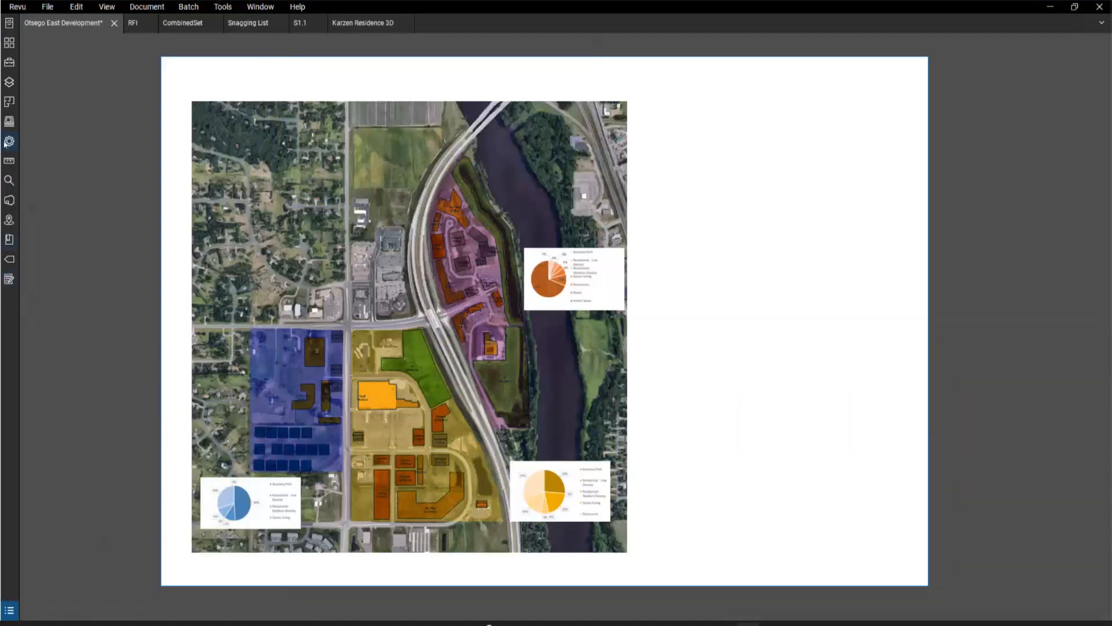
# - Show the JavaScript Console and Signatures panels in the side panel bar
pyautogui.click(11, 311)
pyautogui.rightClick(9, 309)
pyautogui.moveTo(38, 311)
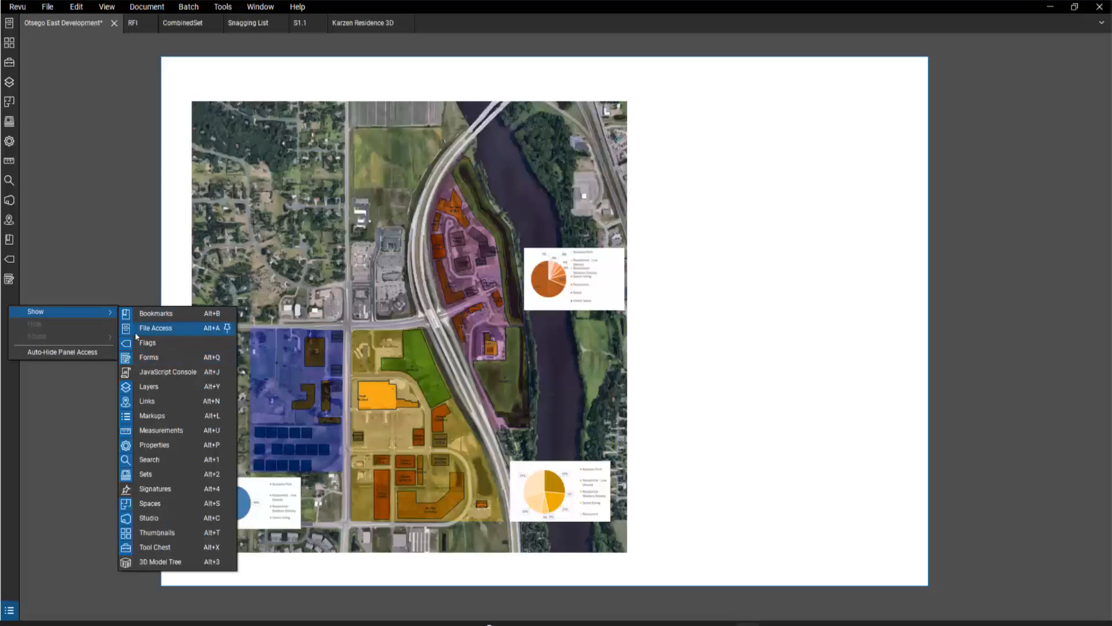
pyautogui.click(152, 376)
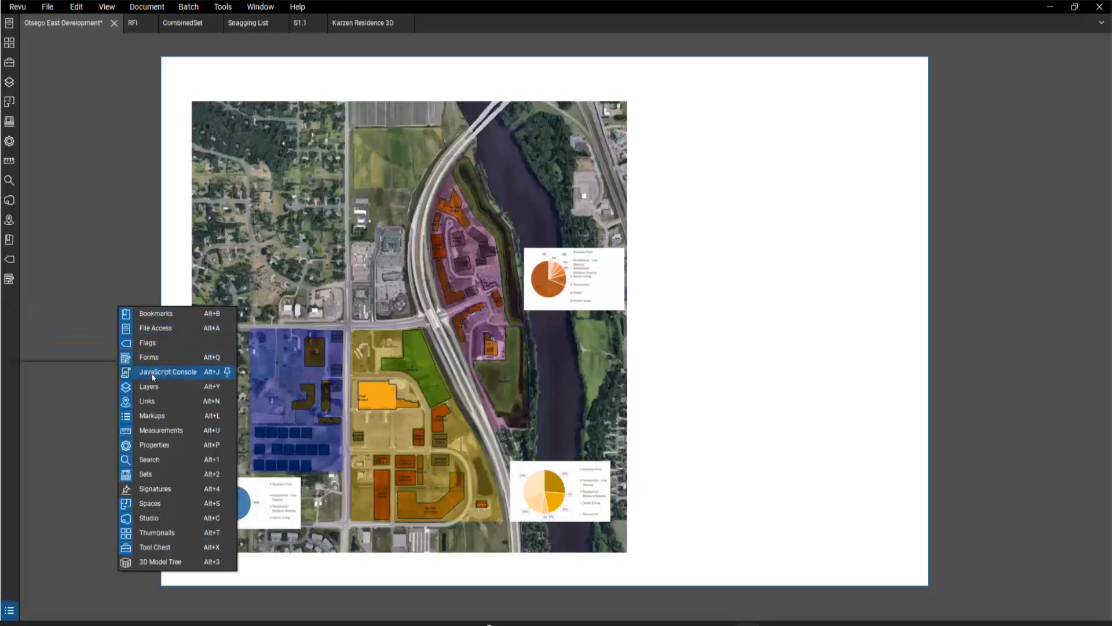
pyautogui.rightClick(7, 336)
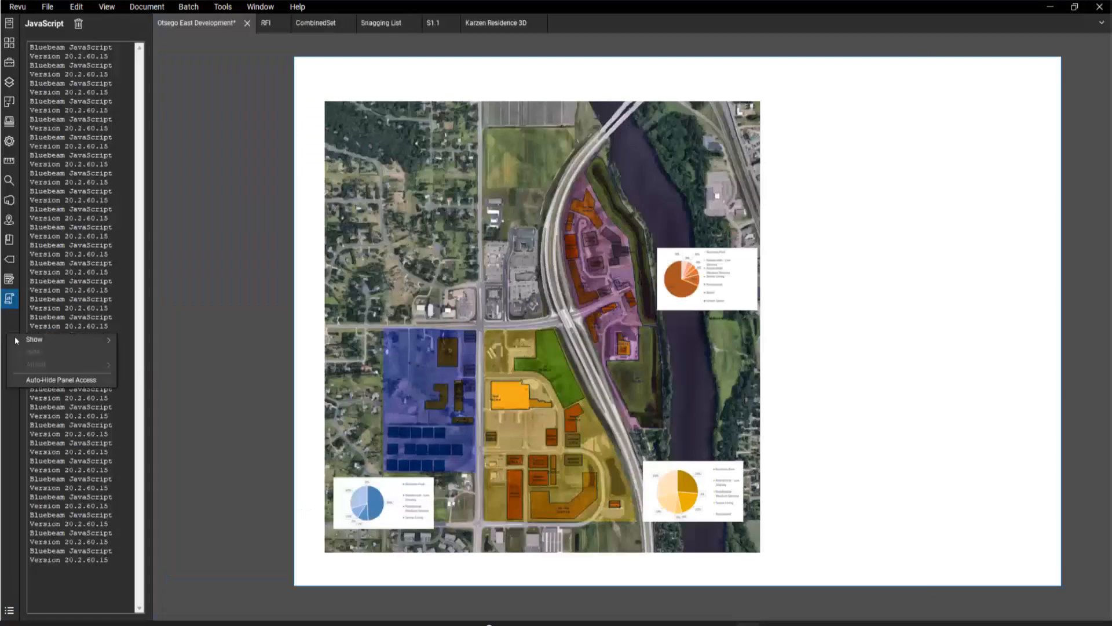
pyautogui.moveTo(65, 343)
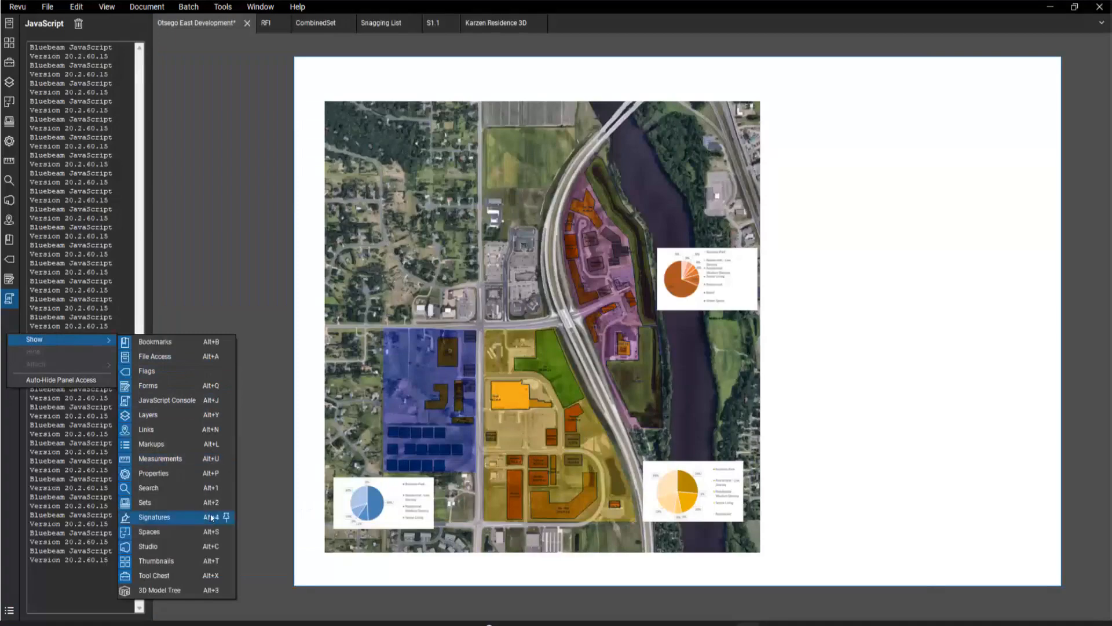
pyautogui.click(154, 517)
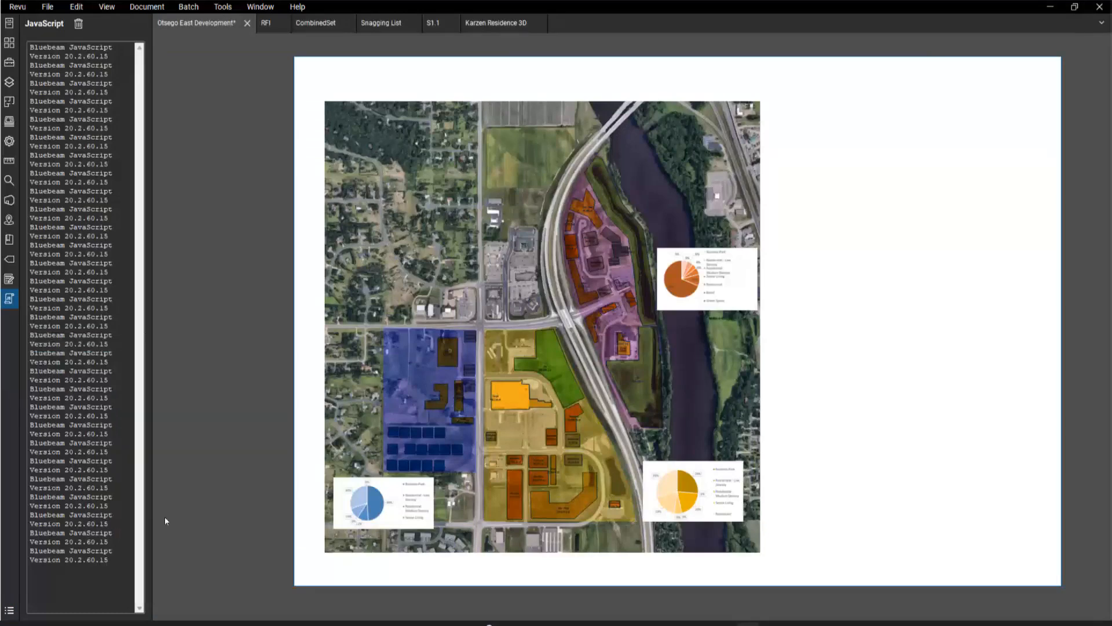
# - Show the 3D Model Tree panel in the side panel bar, and collapse the side panel area
pyautogui.rightClick(7, 364)
pyautogui.moveTo(45, 365)
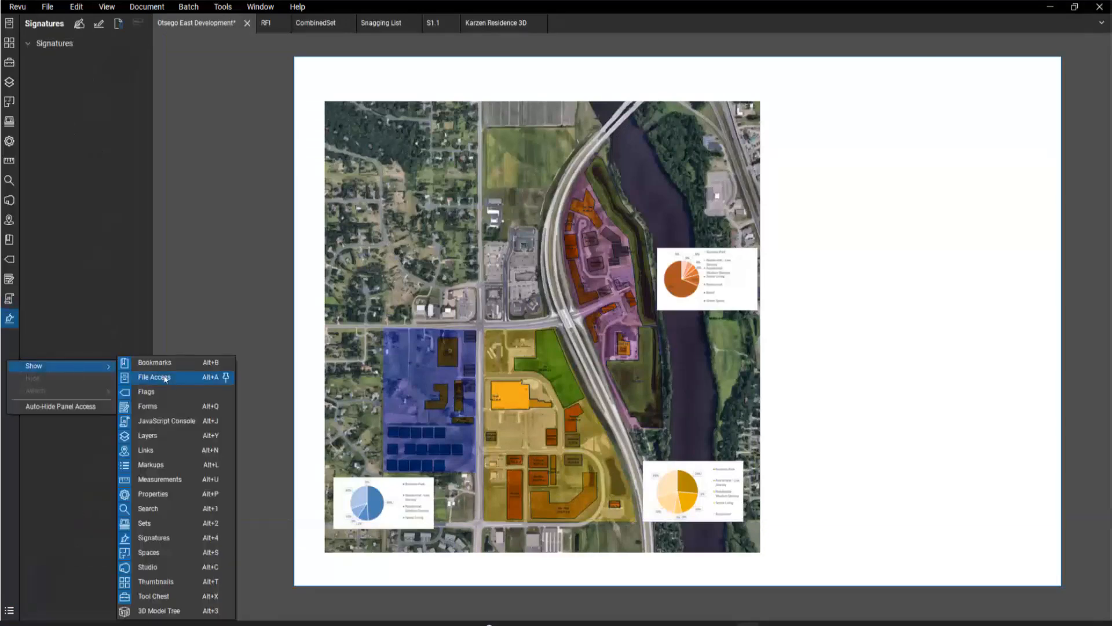
pyautogui.click(163, 613)
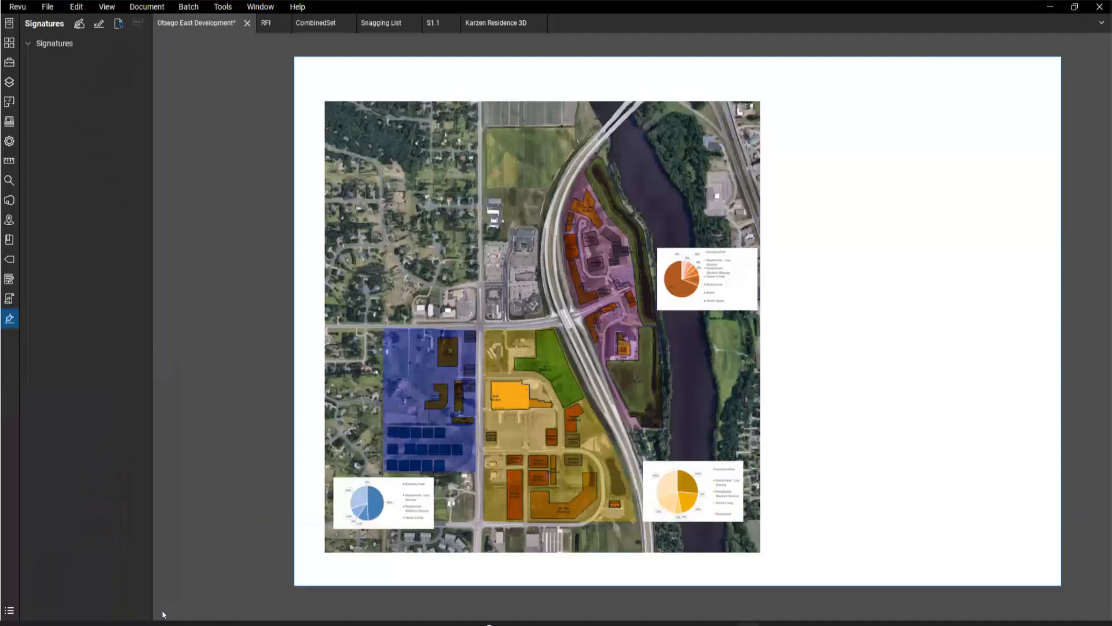
pyautogui.doubleClick(152, 329)
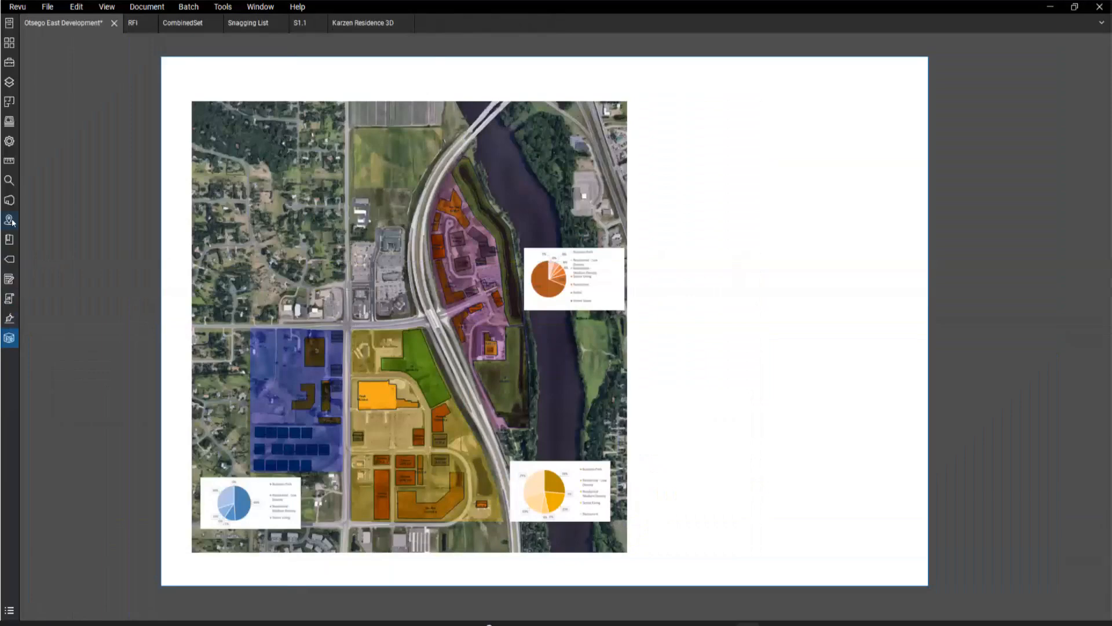
# - Check the hide and attach options for the Flags panel and the list of panels that can be shown
pyautogui.rightClick(10, 263)
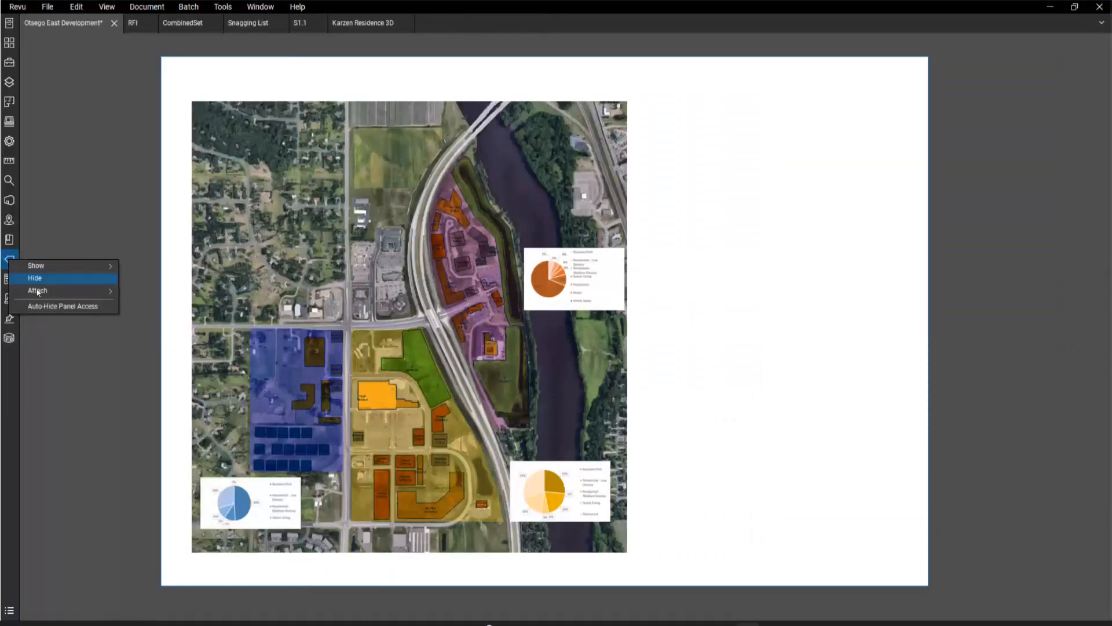
pyautogui.click(10, 378)
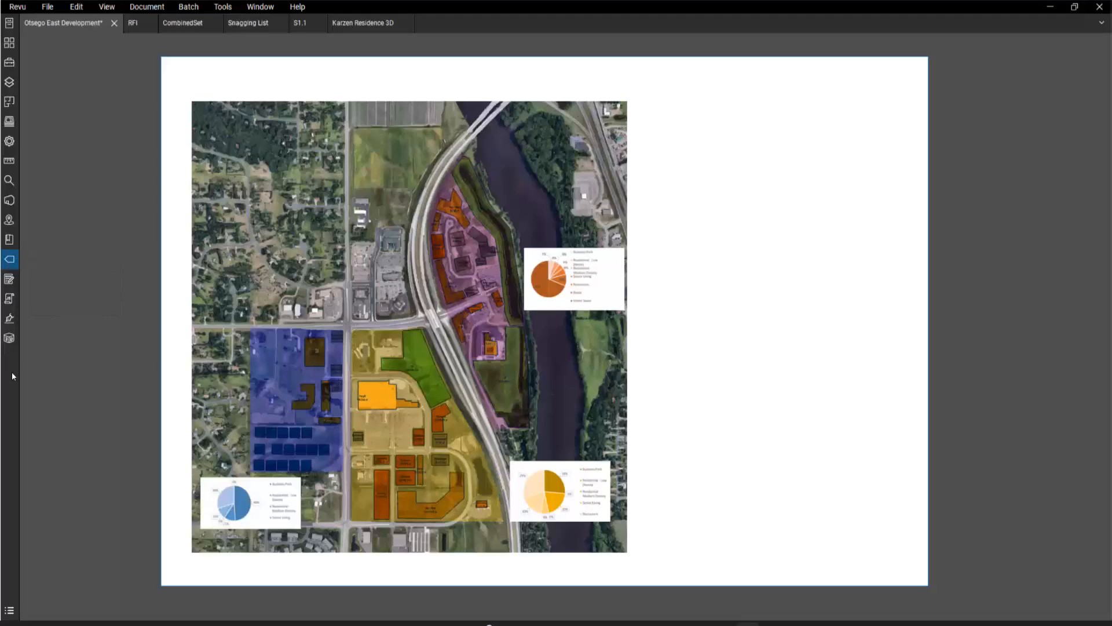
pyautogui.rightClick(12, 374)
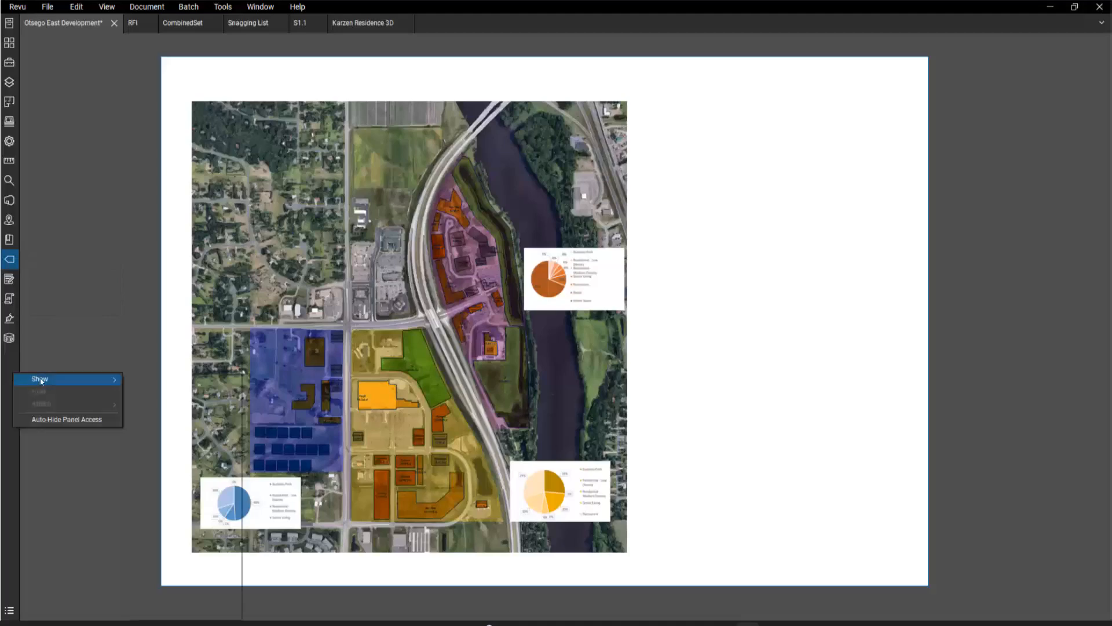
pyautogui.moveTo(41, 381)
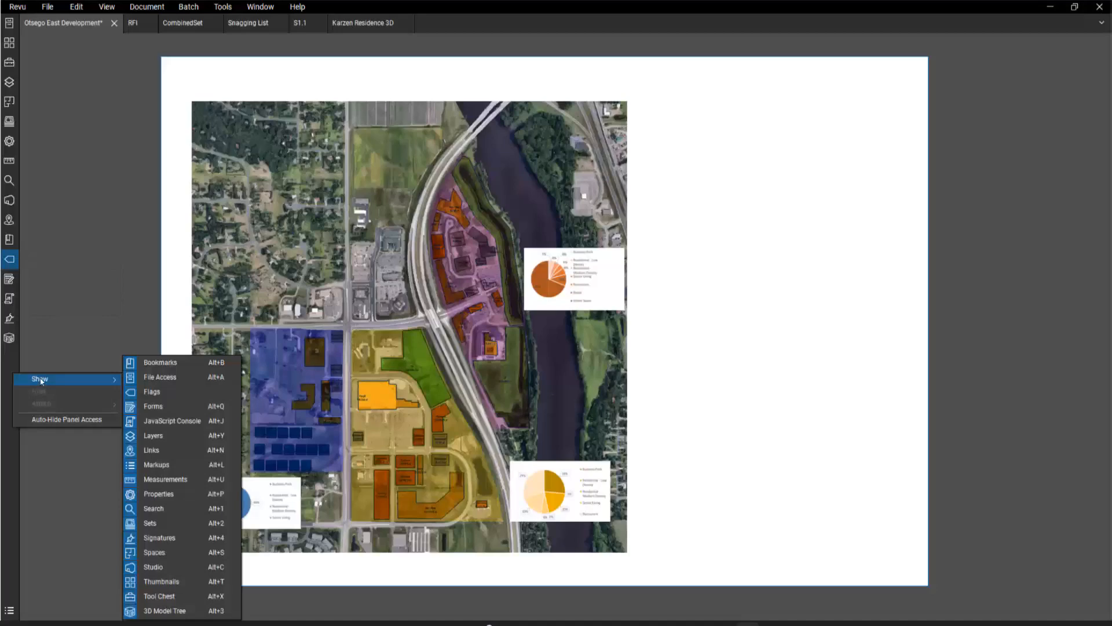
pyautogui.click(12, 360)
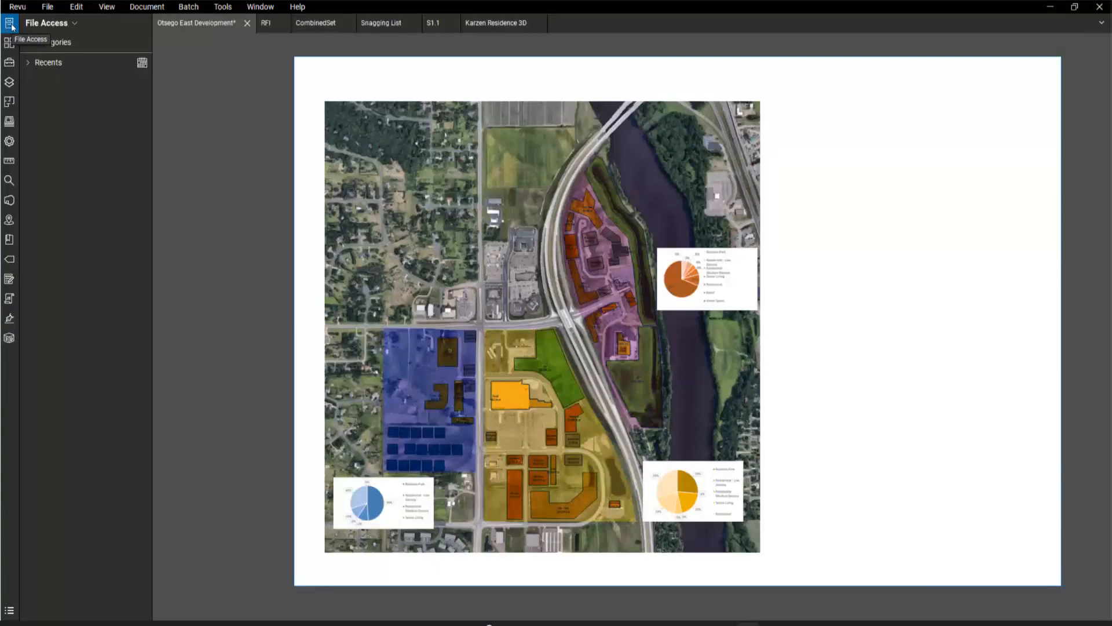
# - Browse the documents folder in the Explorer view of File Access, and return to the Recent Files view
pyautogui.click(76, 25)
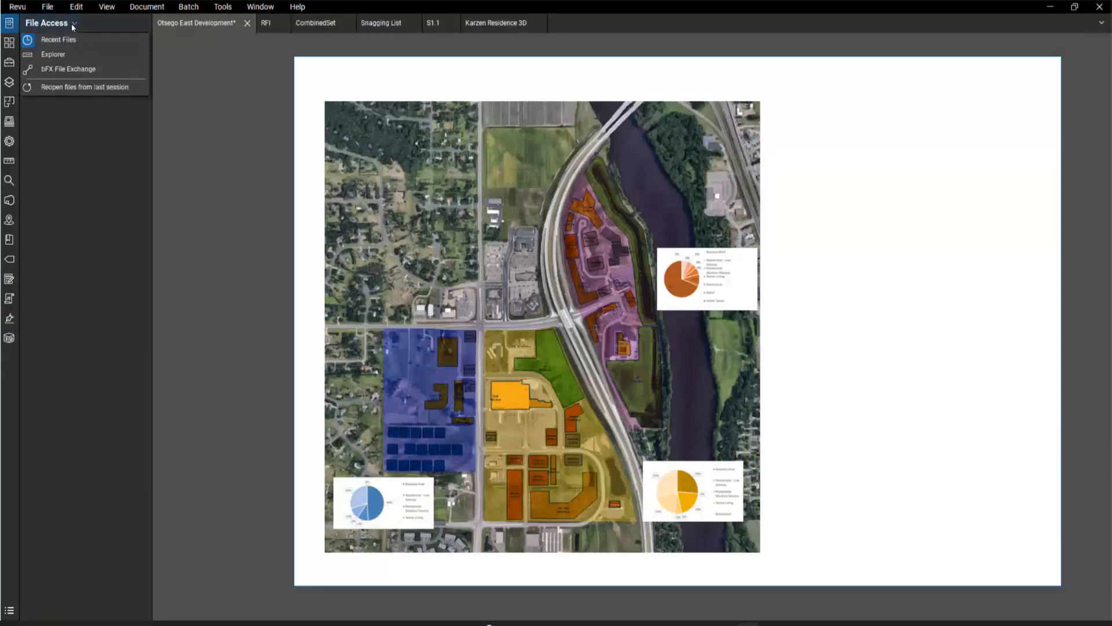
pyautogui.click(58, 54)
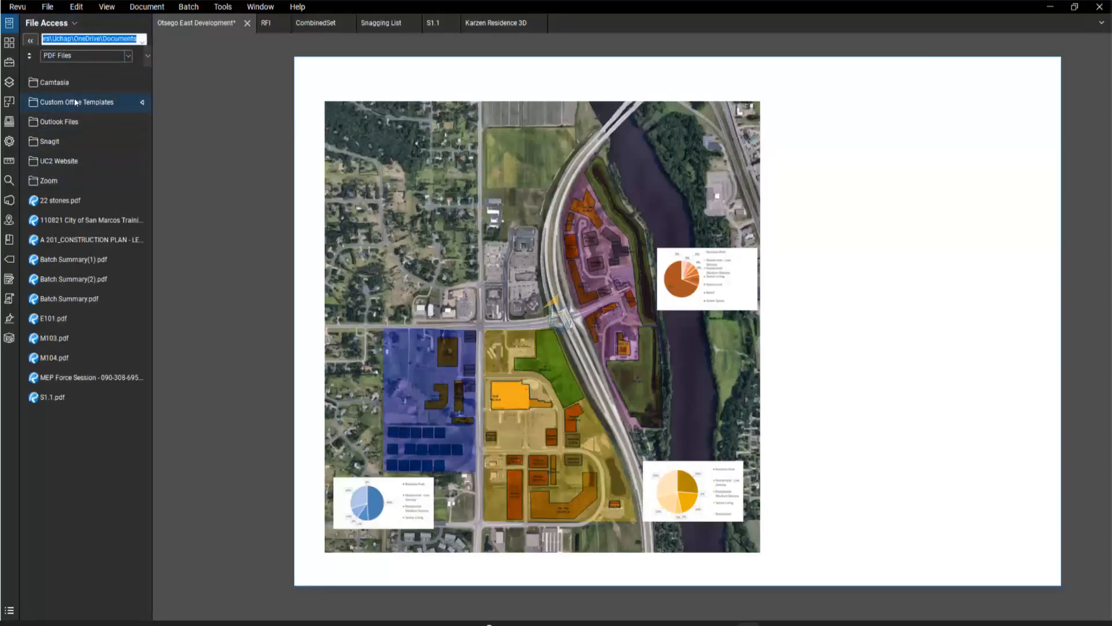
pyautogui.click(74, 23)
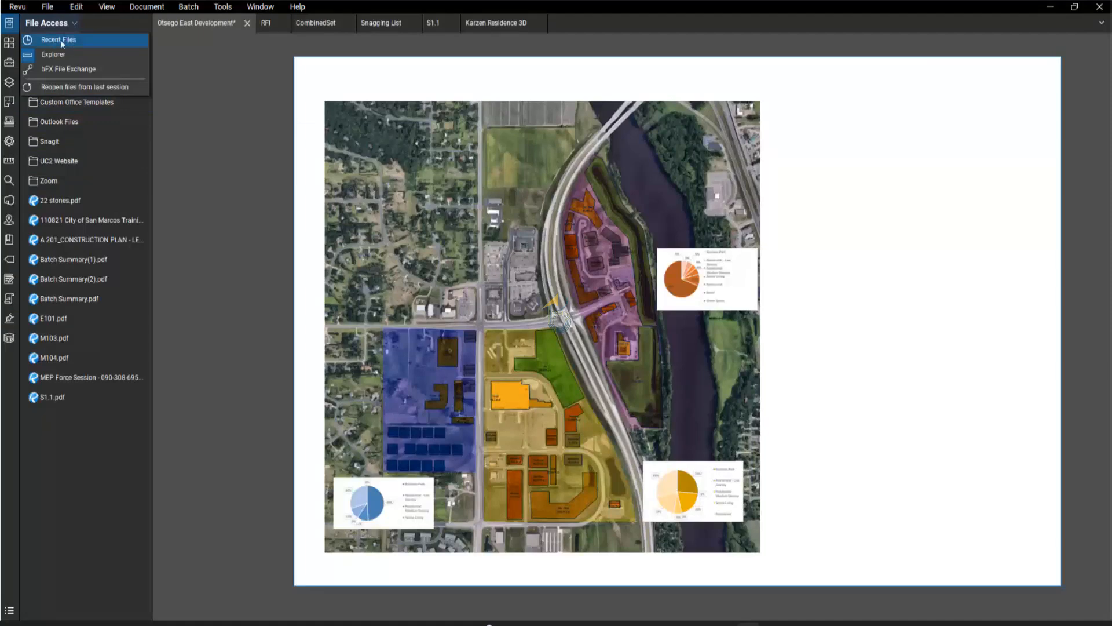
pyautogui.click(61, 41)
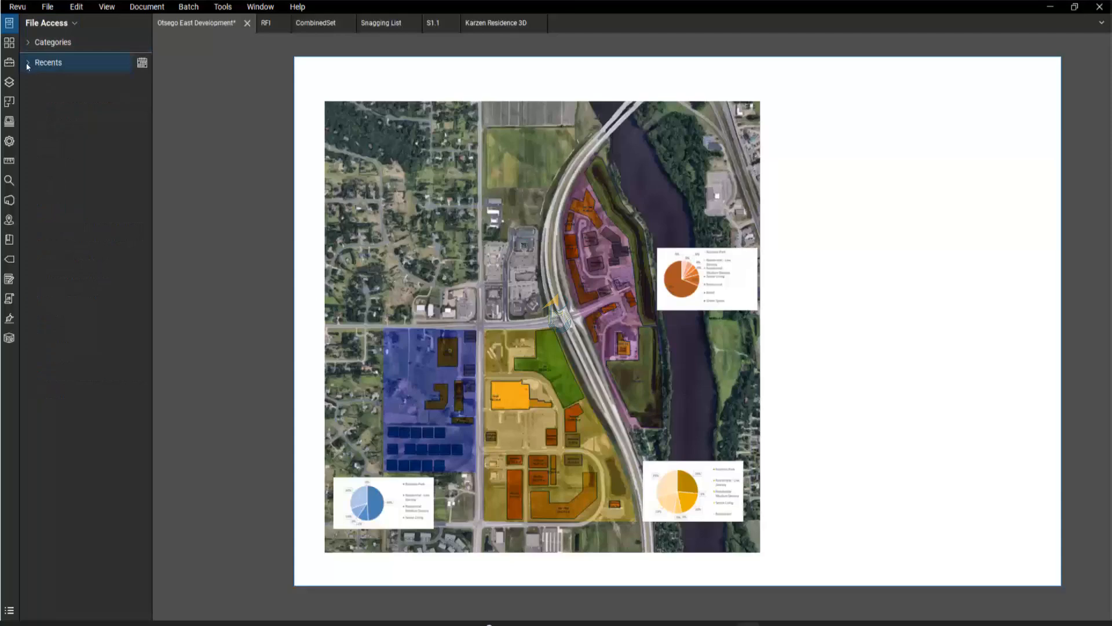
# - Expand the Recents list in File Access and check its sorting options
pyautogui.click(27, 63)
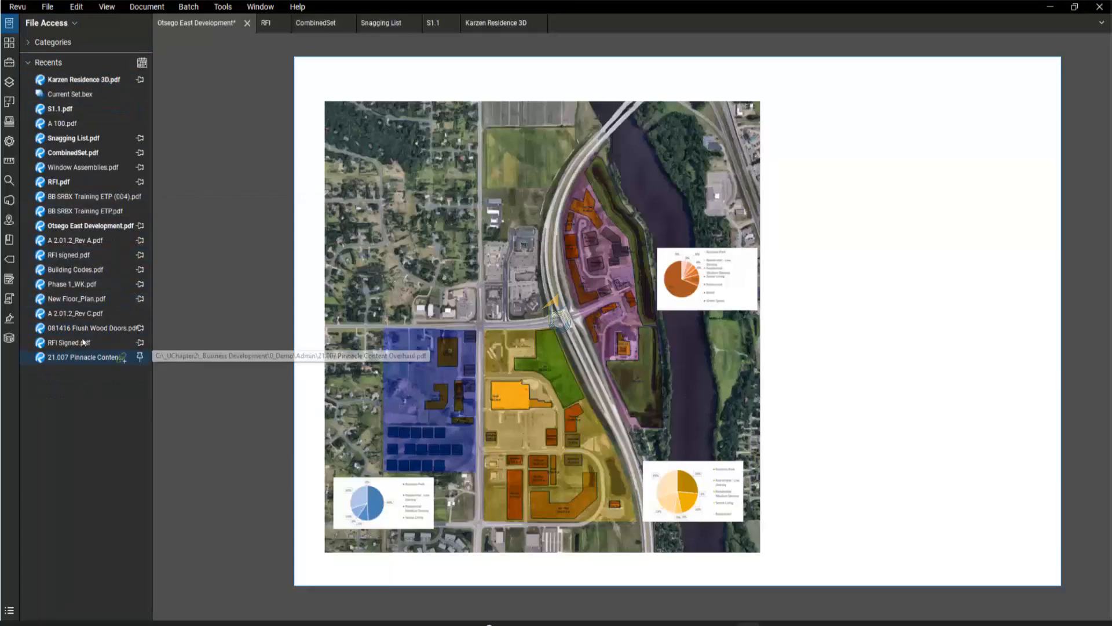
pyautogui.click(142, 64)
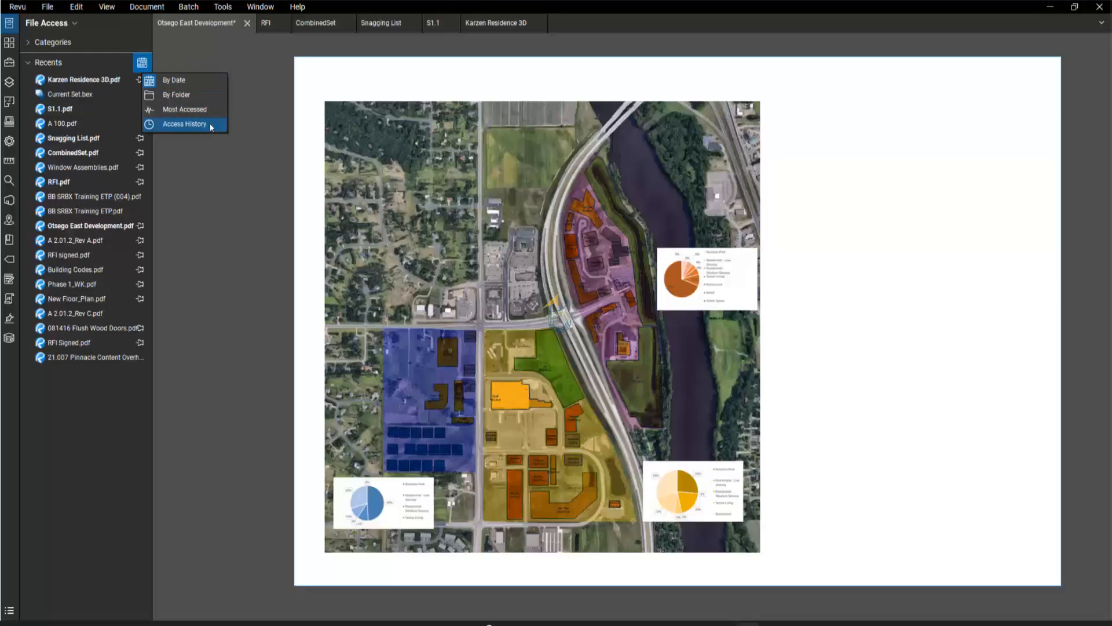
pyautogui.click(65, 399)
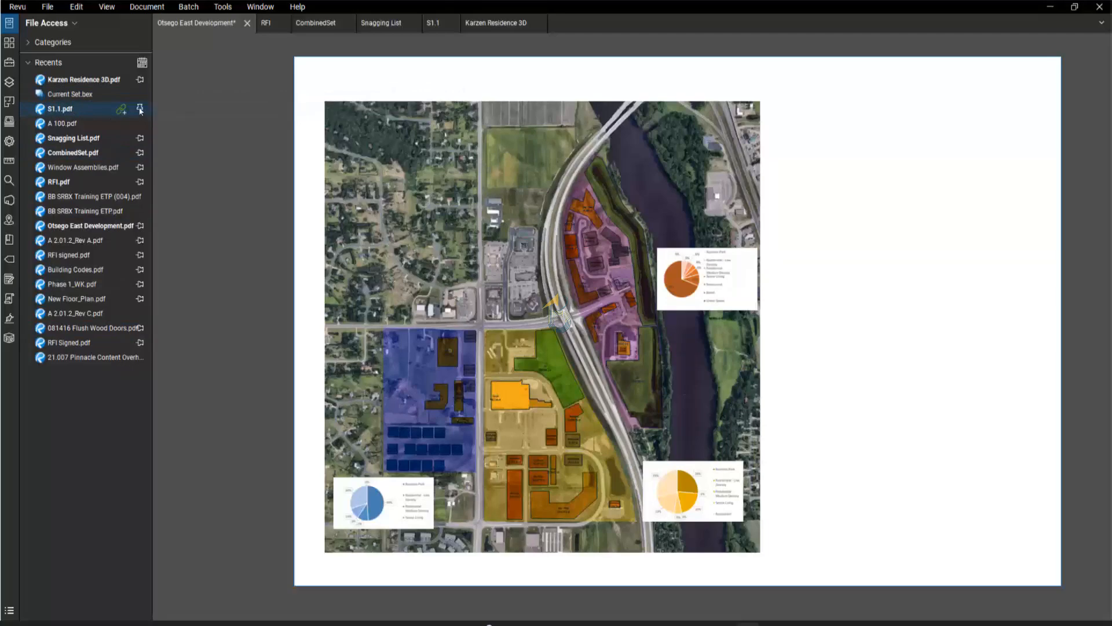
pyautogui.press('ctrl')
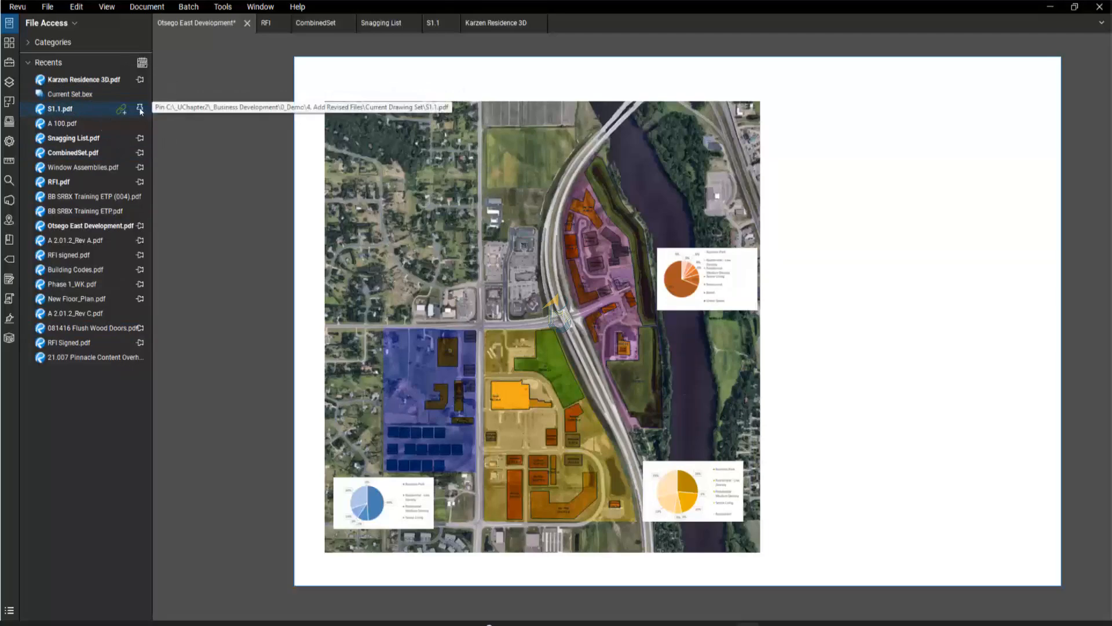
pyautogui.click(140, 110)
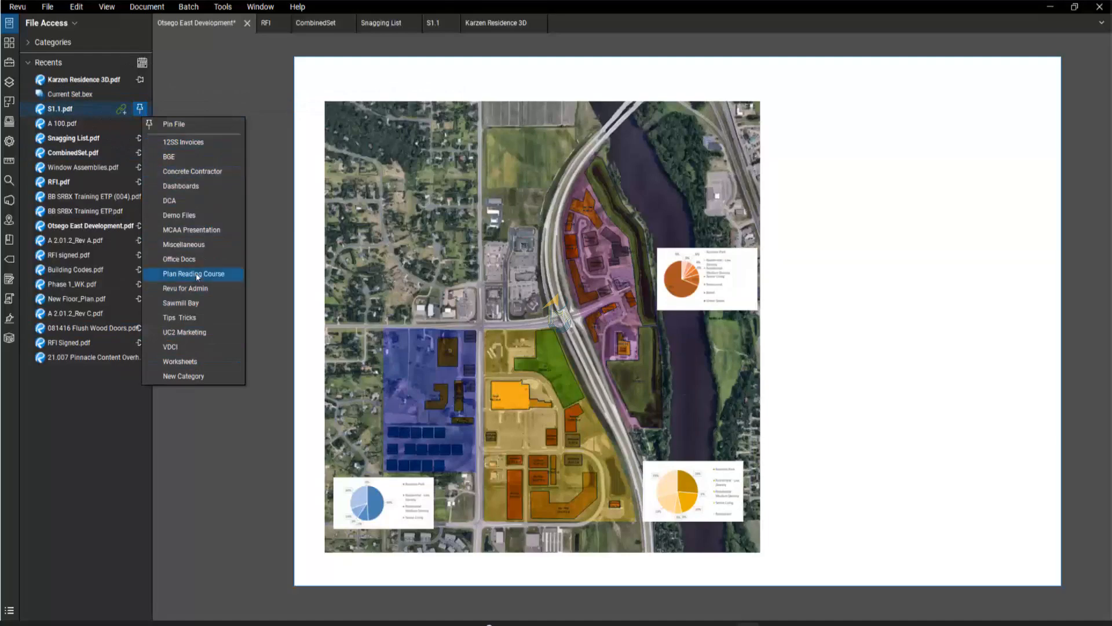
pyautogui.click(183, 377)
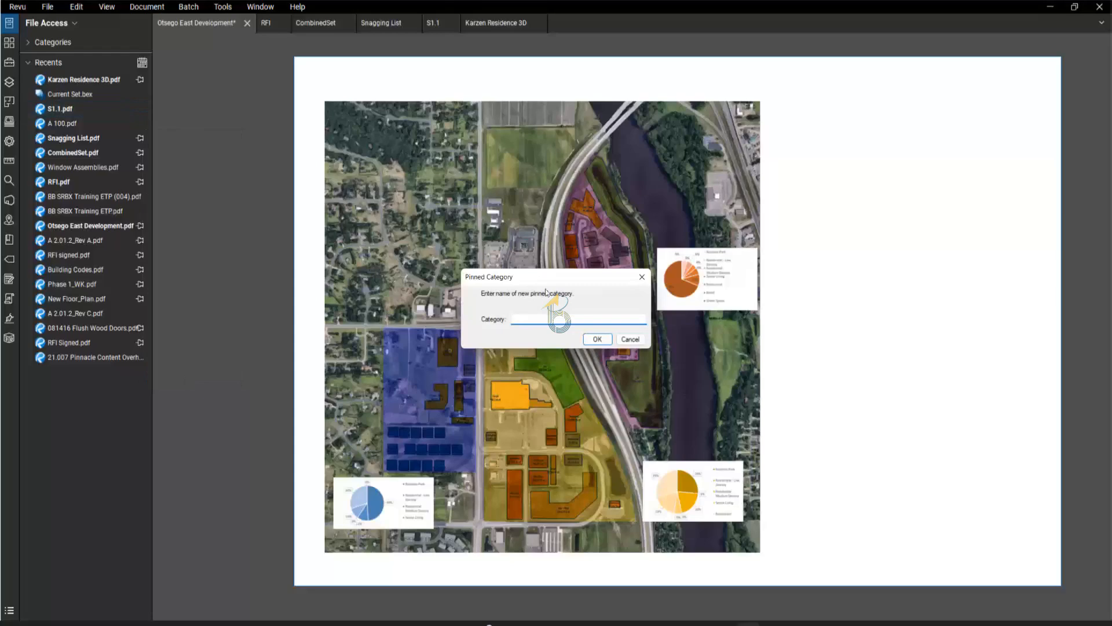
pyautogui.moveTo(528, 275); pyautogui.dragTo(246, 203)
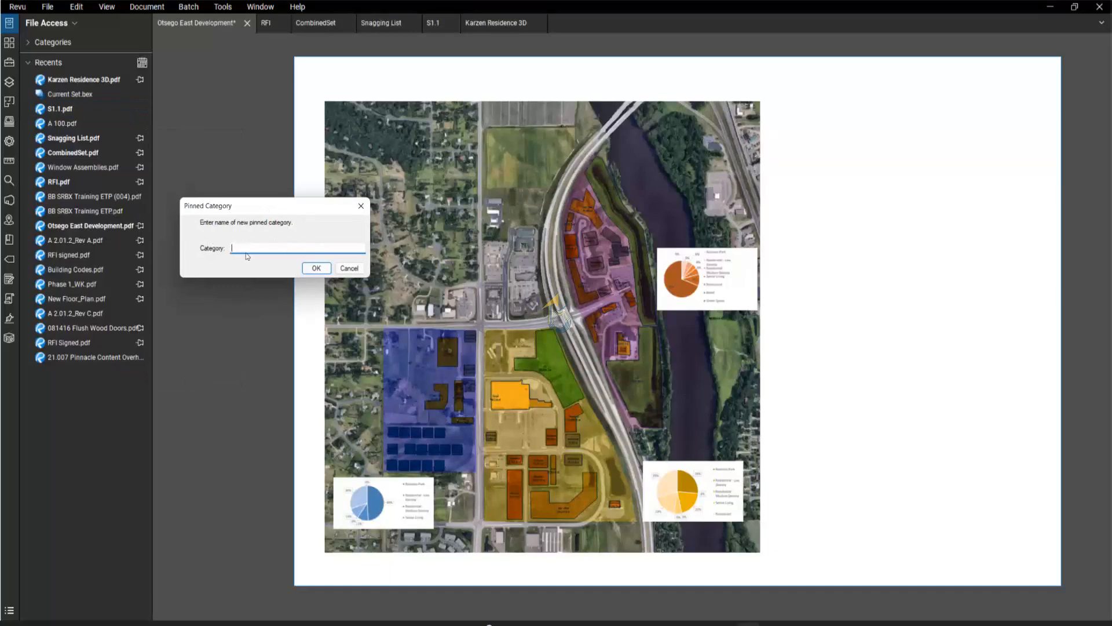
pyautogui.click(350, 267)
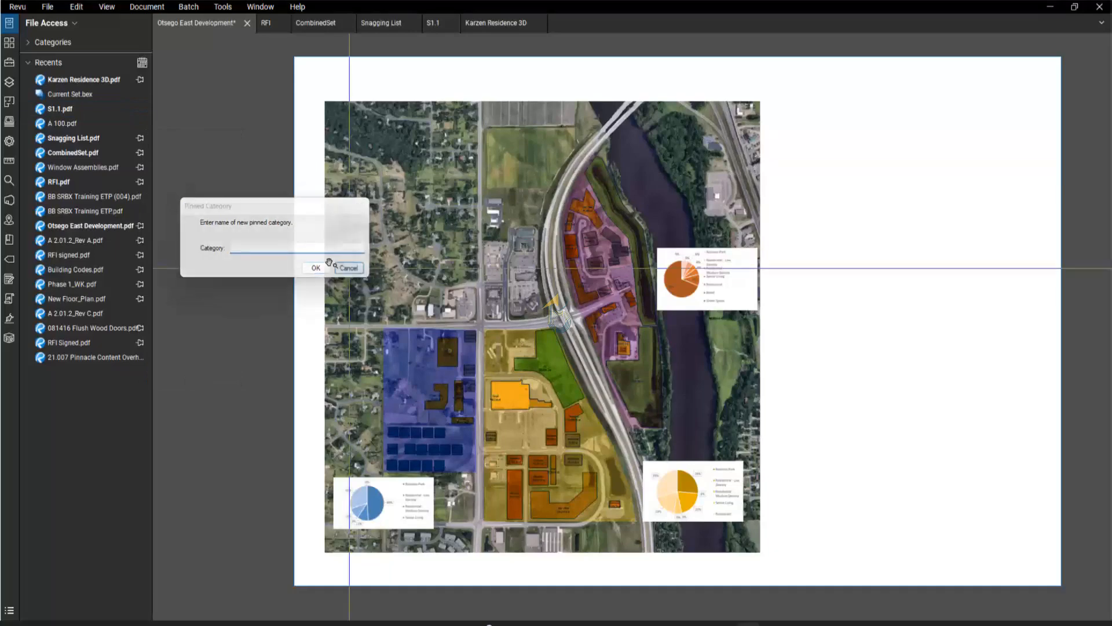
# - Expand the pinned Categories list, examine the files in the Demo Files category, and collapse that category
pyautogui.click(29, 44)
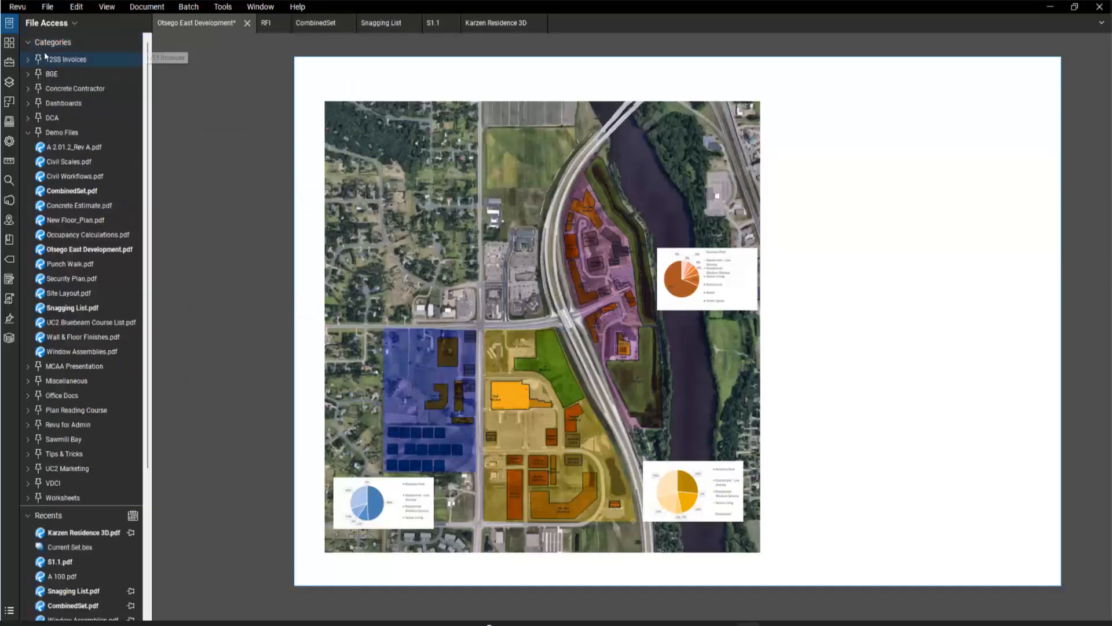
pyautogui.click(29, 134)
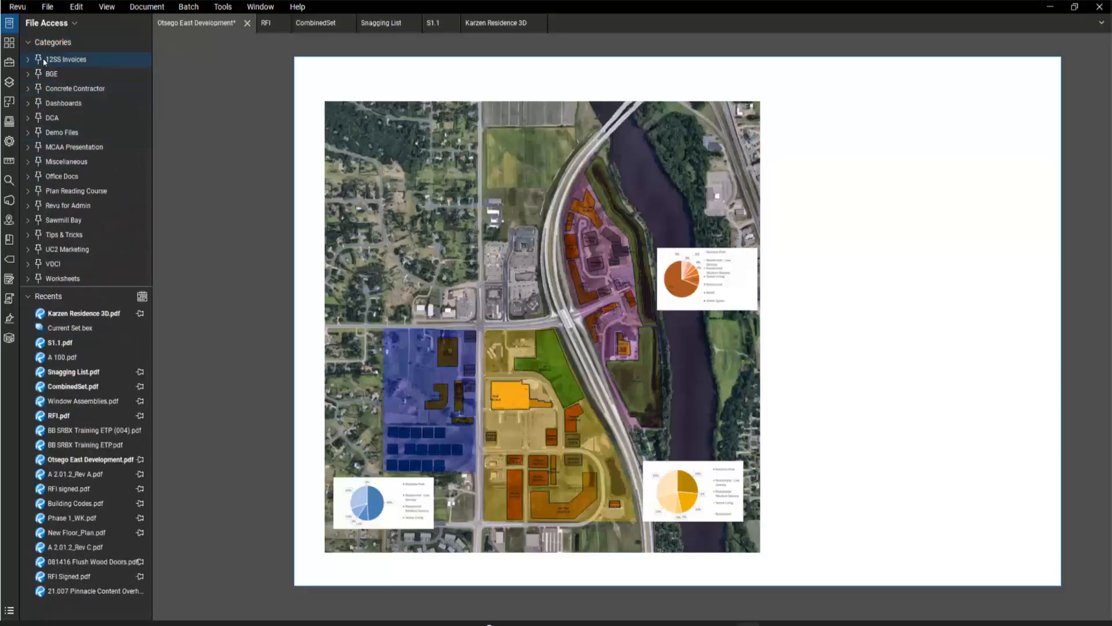
pyautogui.click(28, 134)
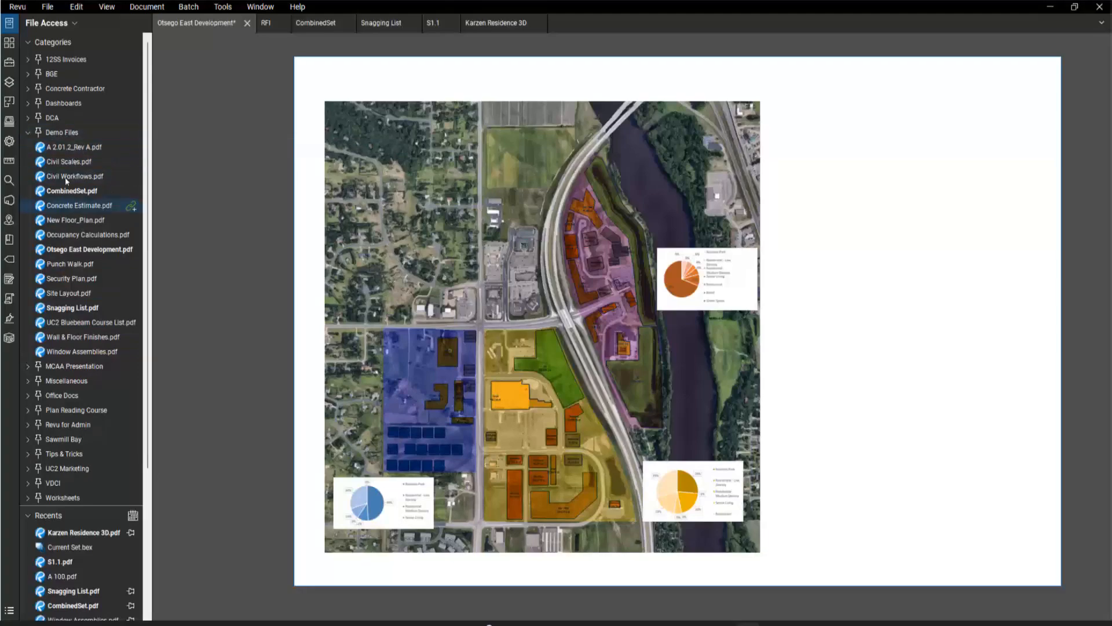
pyautogui.click(34, 136)
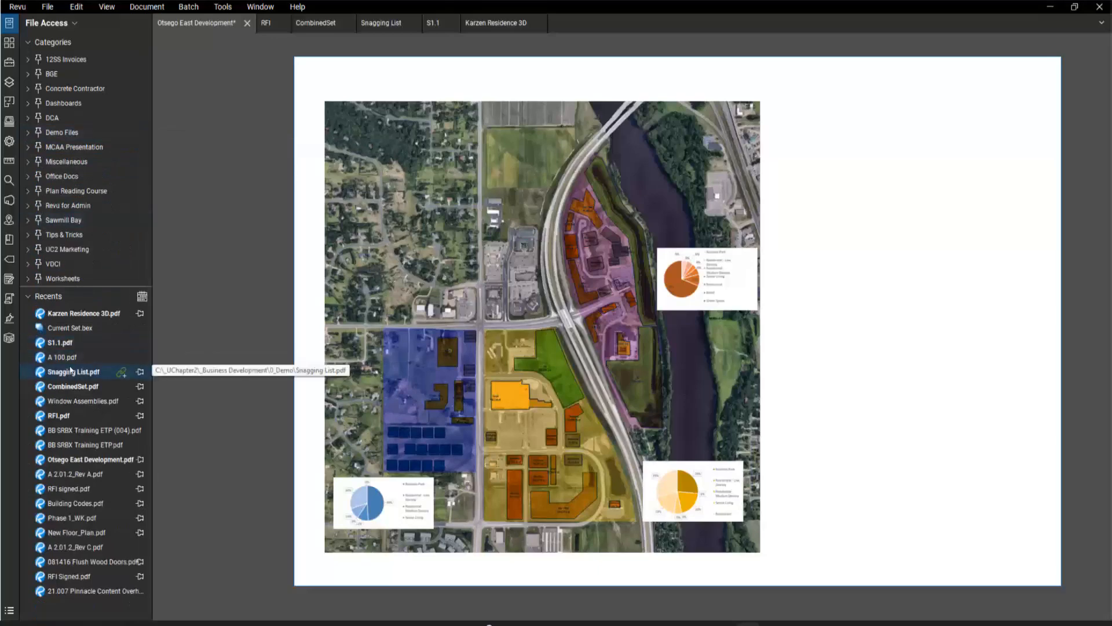
# - View the folder that contains the recent file Karzen Residence 3D.pdf without opening any file
pyautogui.rightClick(72, 315)
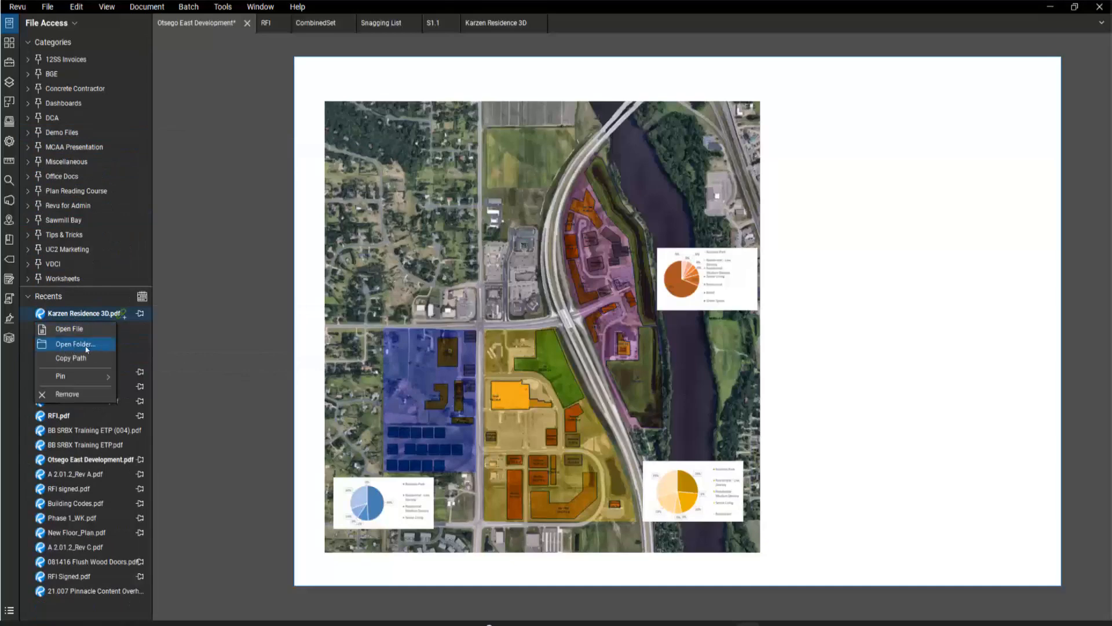
pyautogui.click(89, 348)
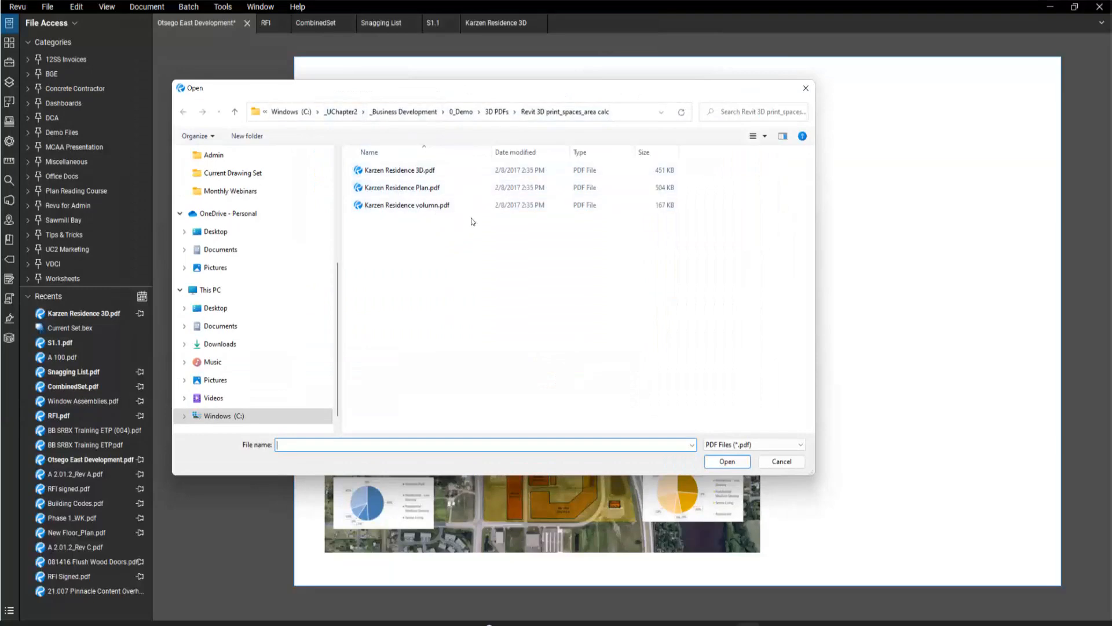
pyautogui.click(782, 461)
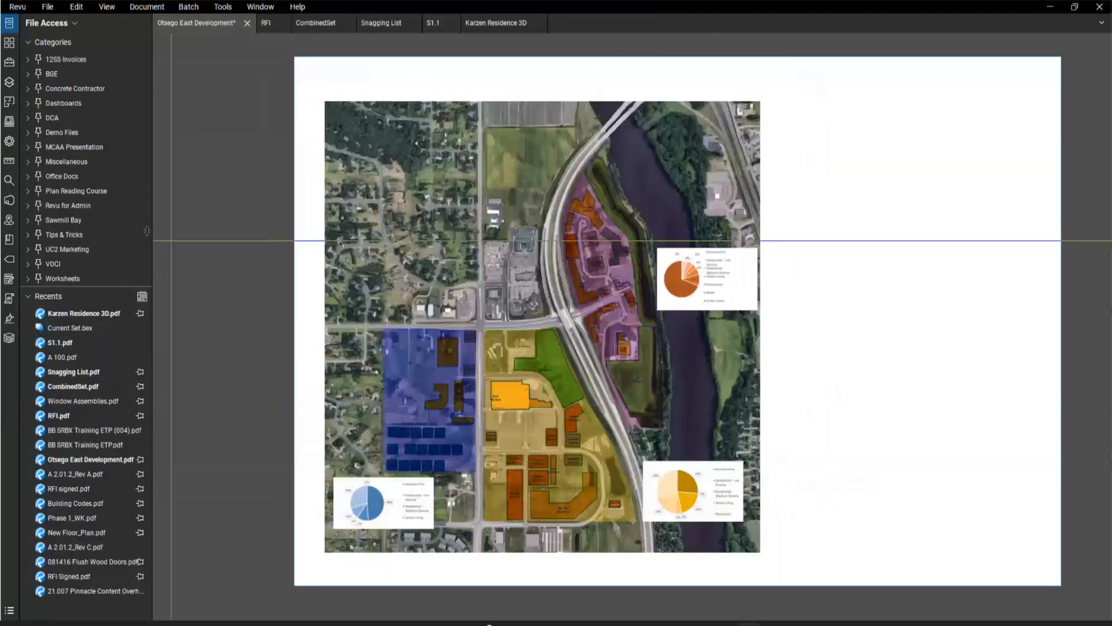
# - Show the page thumbnails of Otsego East Development, display the Page Scale beneath them, and hide the Page Scale again
pyautogui.click(9, 44)
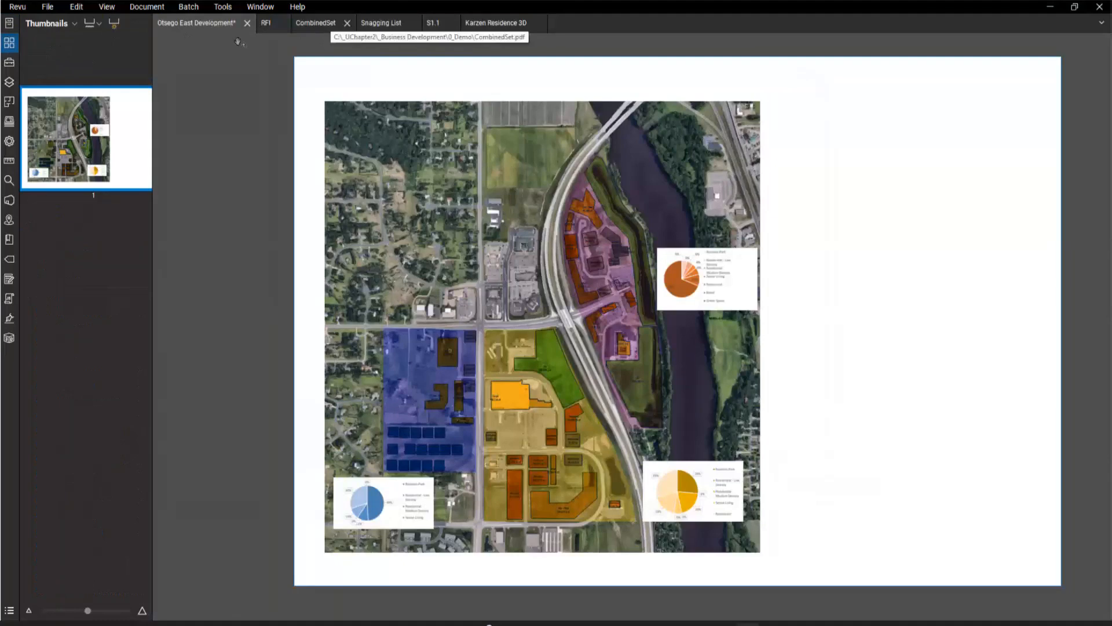
pyautogui.click(97, 26)
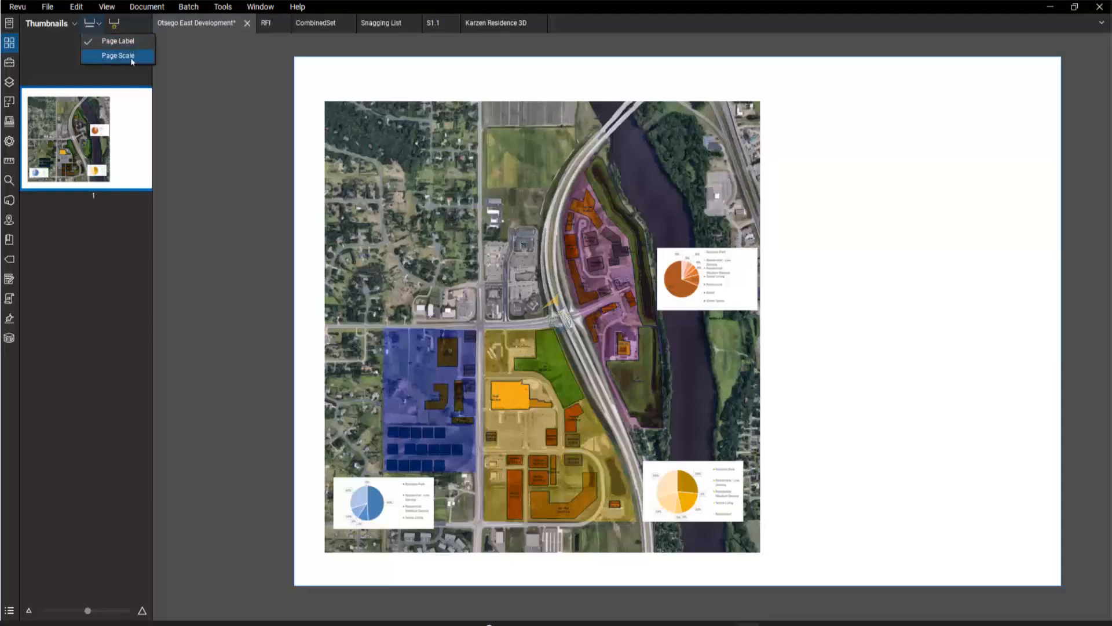
pyautogui.click(117, 56)
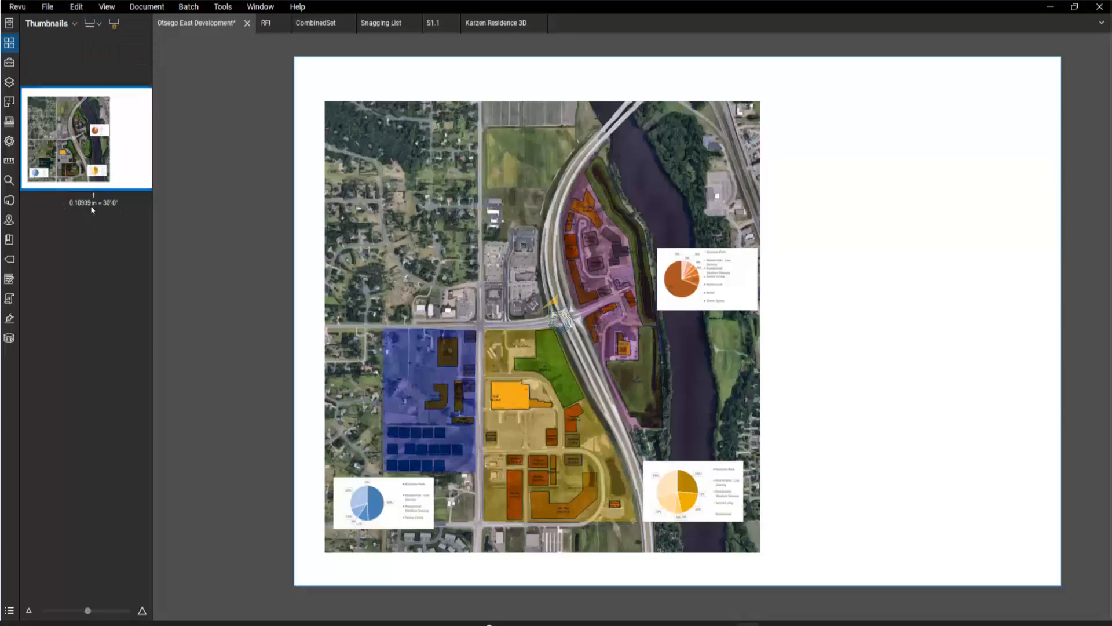
pyautogui.click(98, 24)
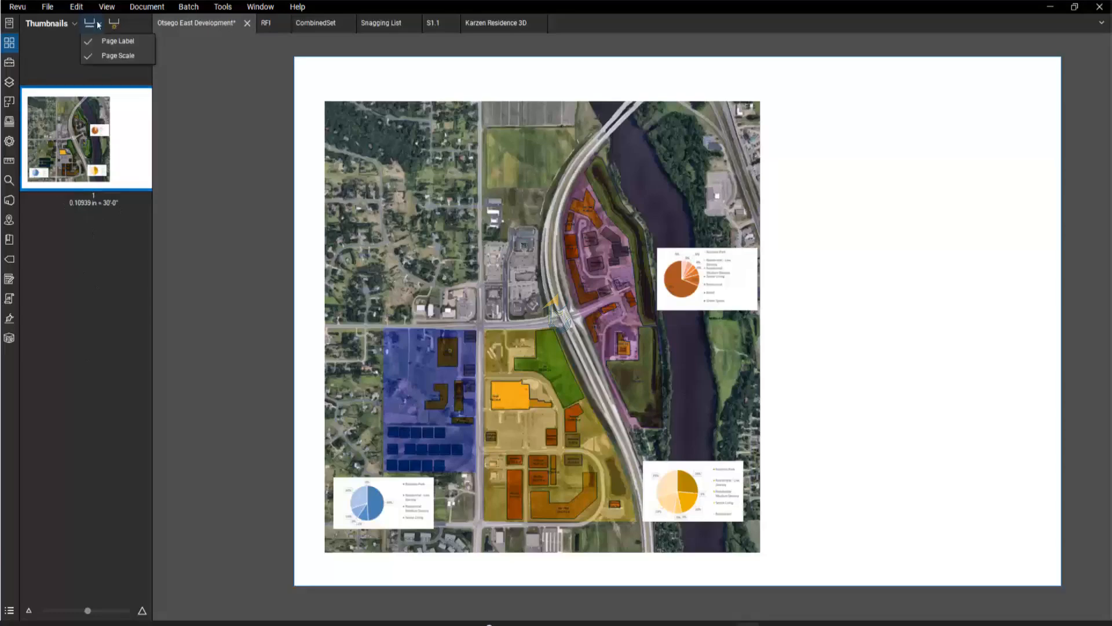
pyautogui.click(103, 57)
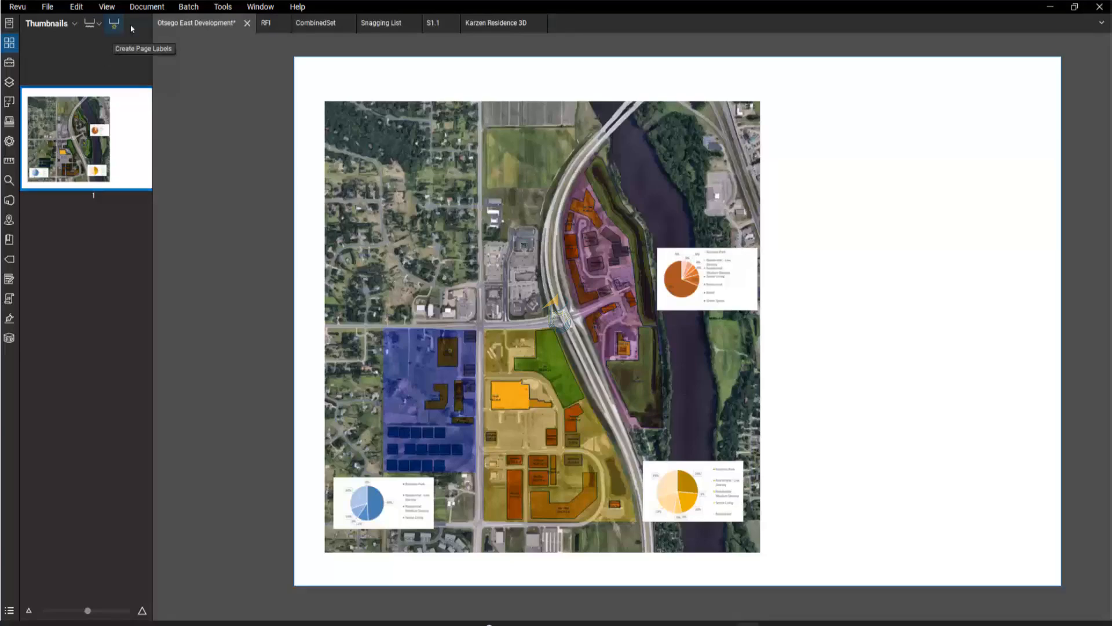
# - Switch to the CombinedSet document, look through its page thumbnails, and reduce the thumbnail size so whole pages fit
pyautogui.click(322, 23)
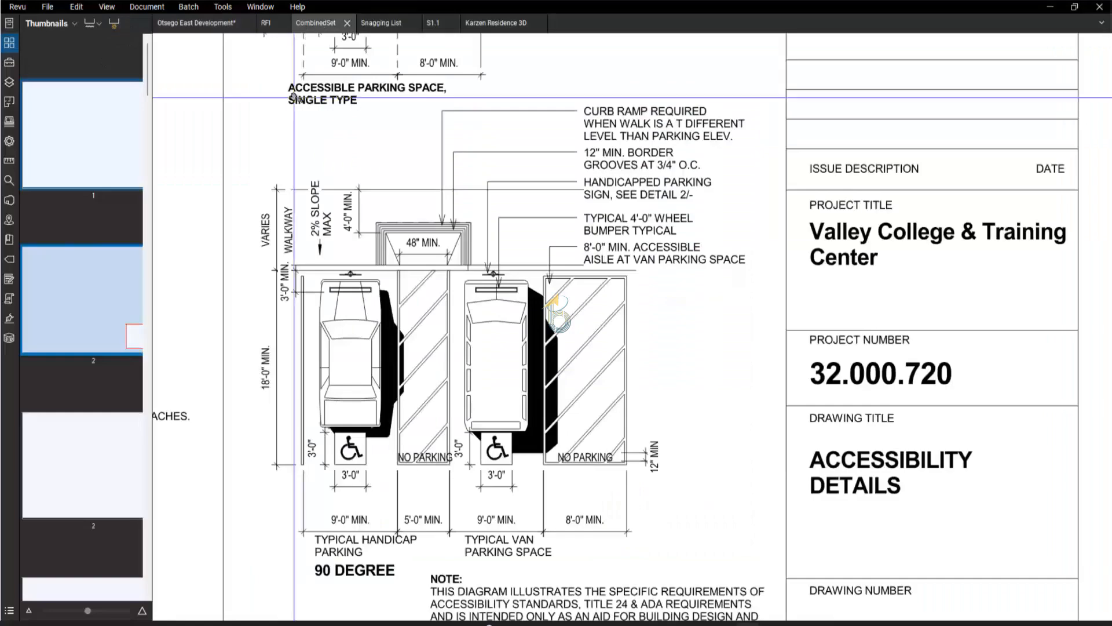
pyautogui.scroll(-5, 294, 97)
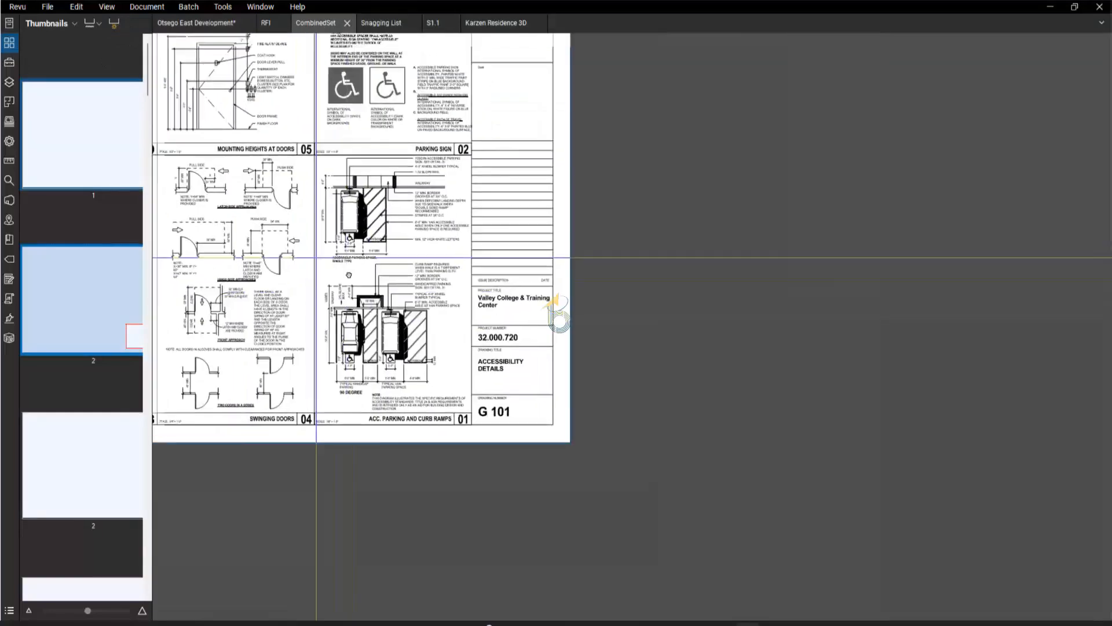
pyautogui.moveTo(349, 275); pyautogui.dragTo(684, 429)
pyautogui.scroll(-3, 684, 429)
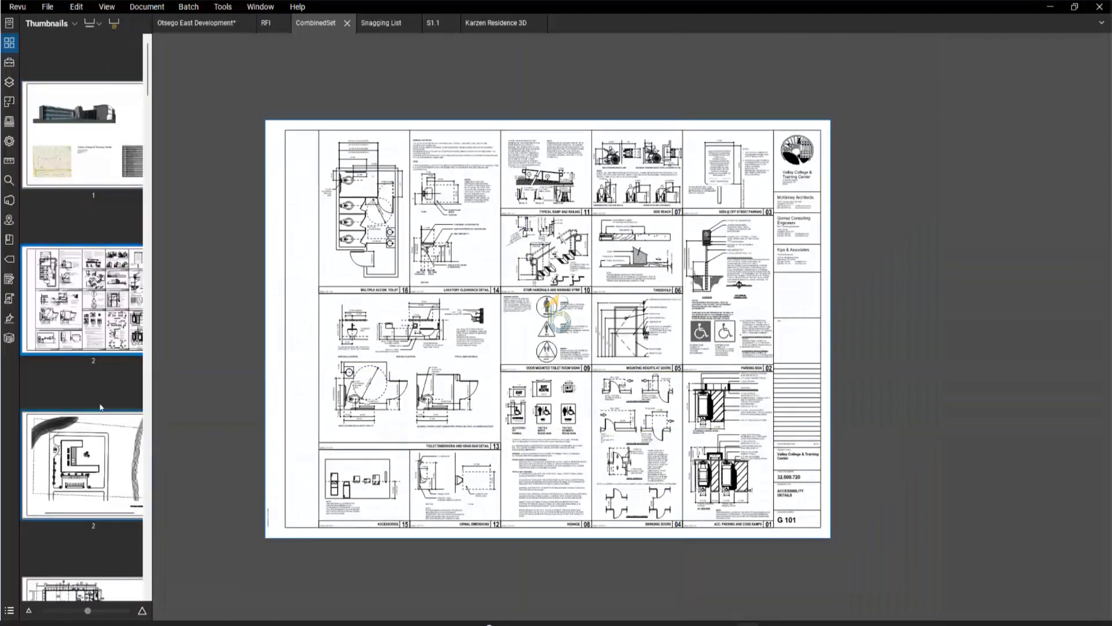
pyautogui.scroll(-2, 96, 565)
pyautogui.scroll(-3, 95, 561)
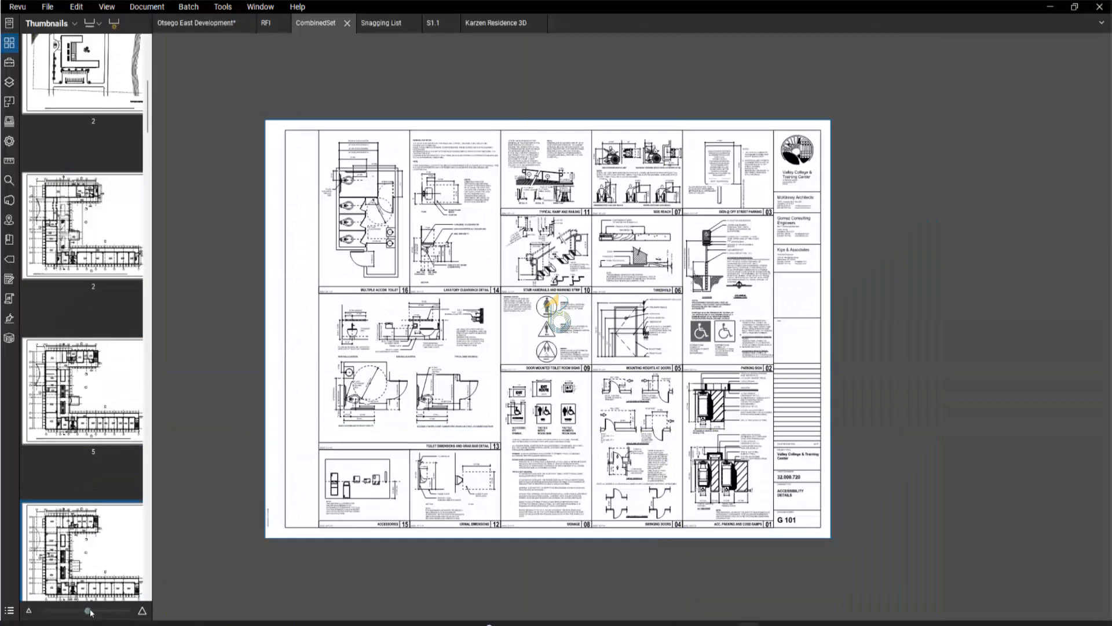
pyautogui.moveTo(88, 612); pyautogui.dragTo(71, 610)
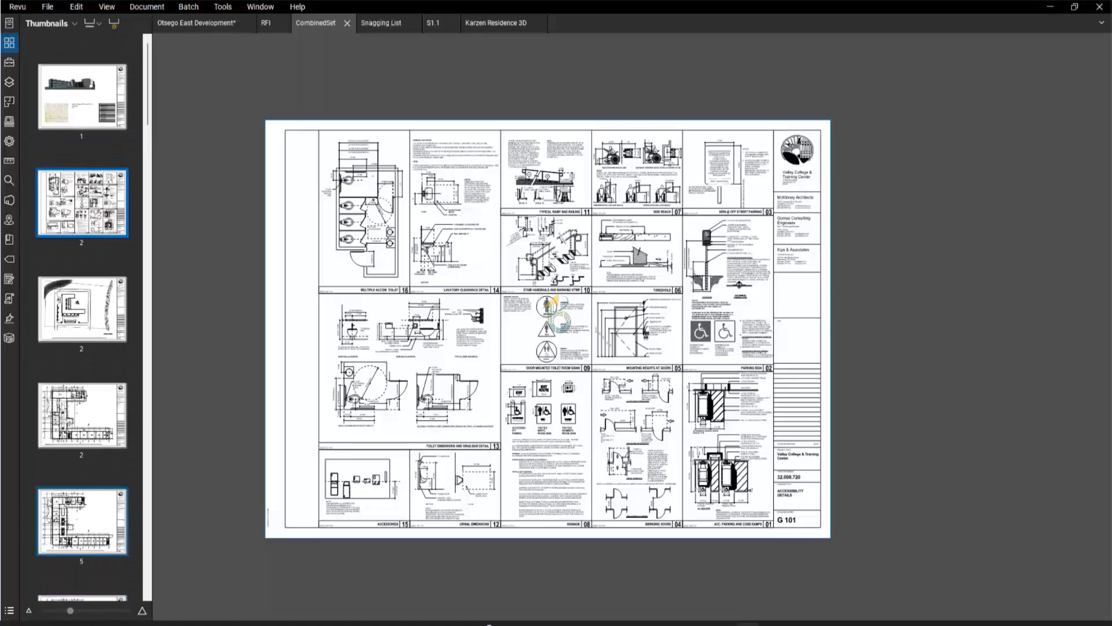
# - Create page labels for all pages of CombinedSet from a page region drawn around the drawing number in the title block
pyautogui.click(116, 27)
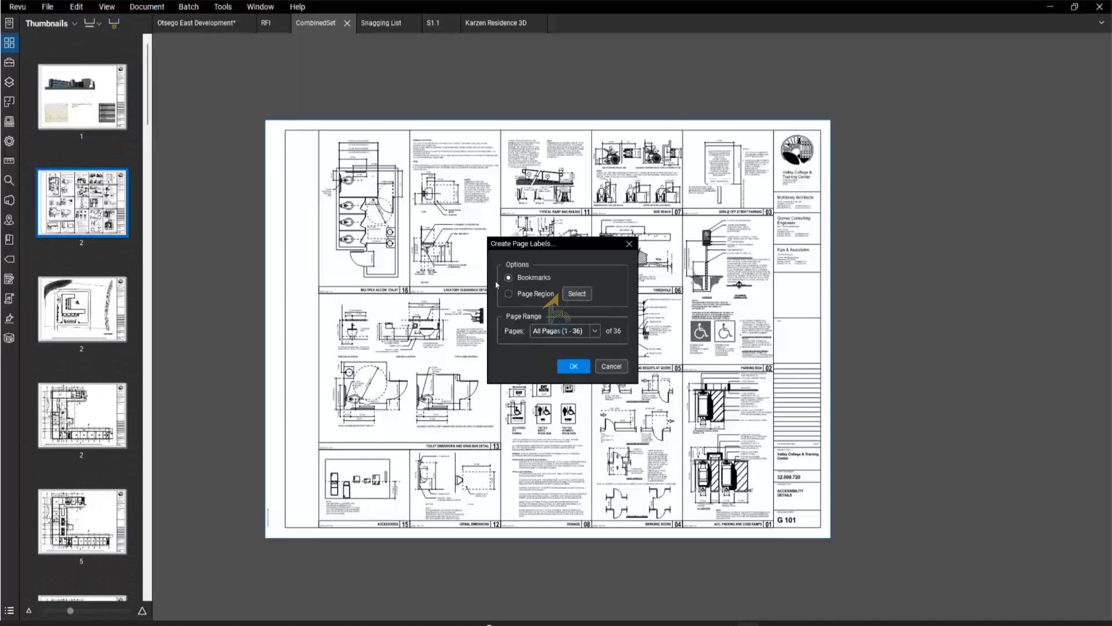
pyautogui.click(571, 296)
pyautogui.scroll(5, 826, 527)
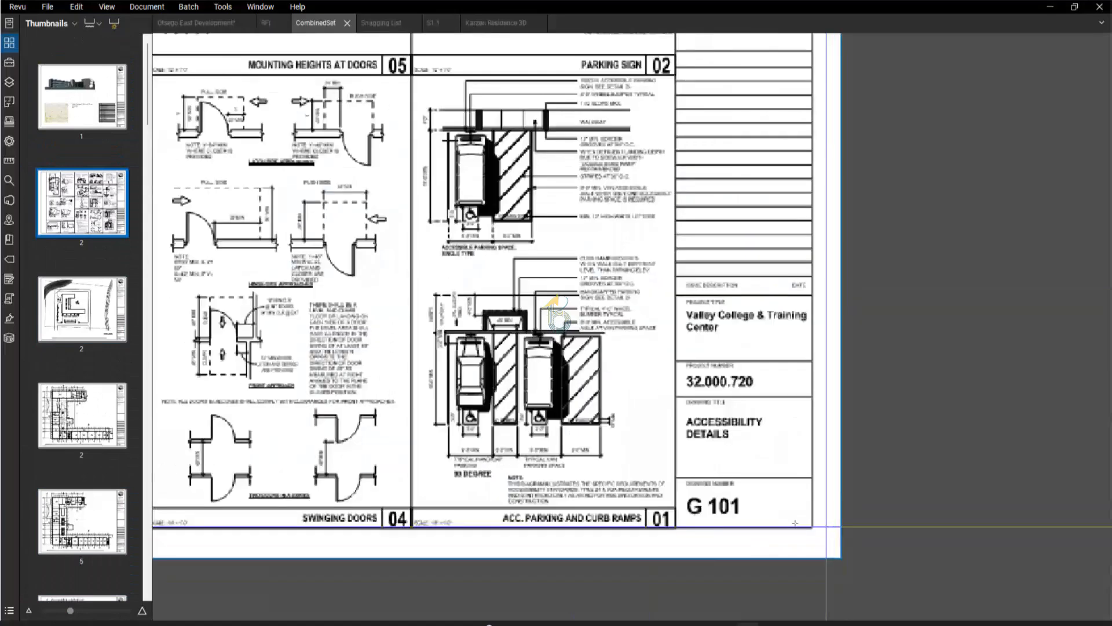
pyautogui.moveTo(678, 490); pyautogui.dragTo(807, 524)
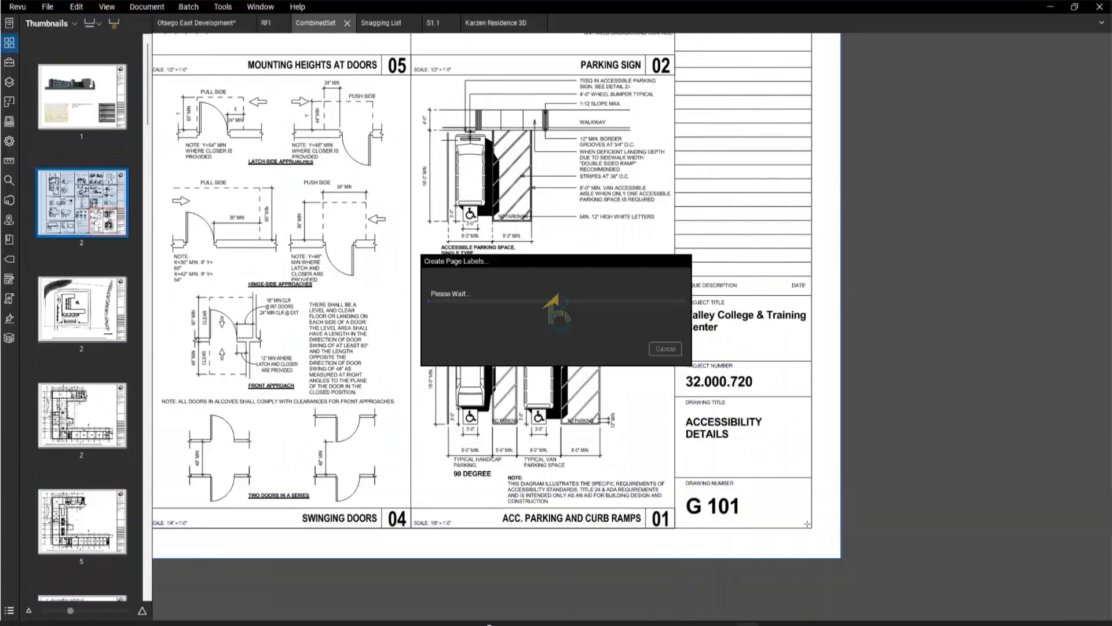
pyautogui.click(601, 356)
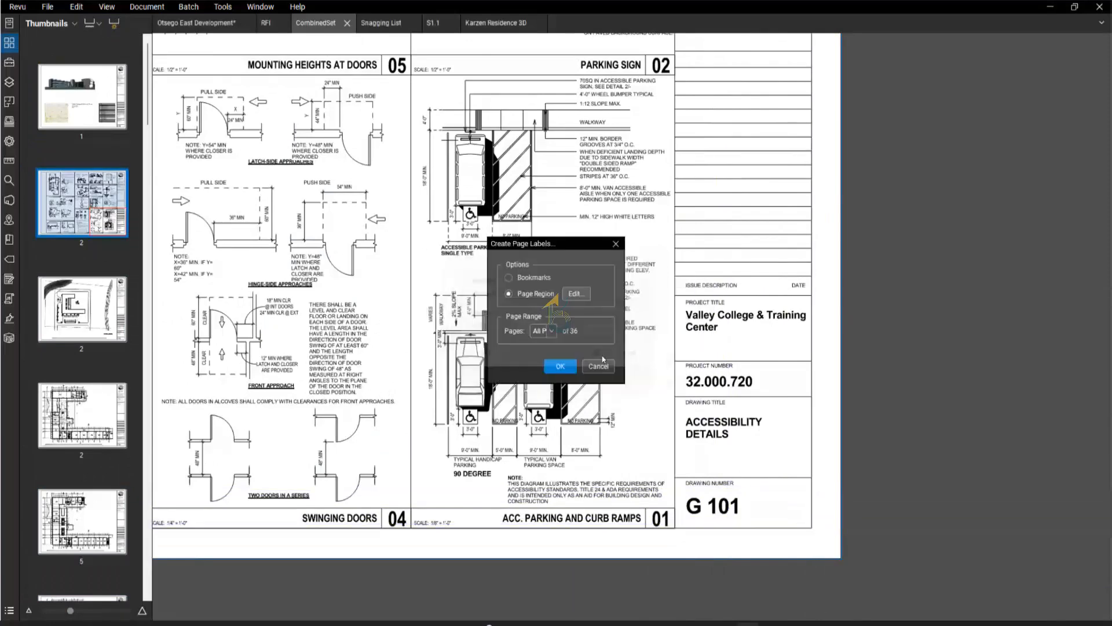
pyautogui.click(561, 362)
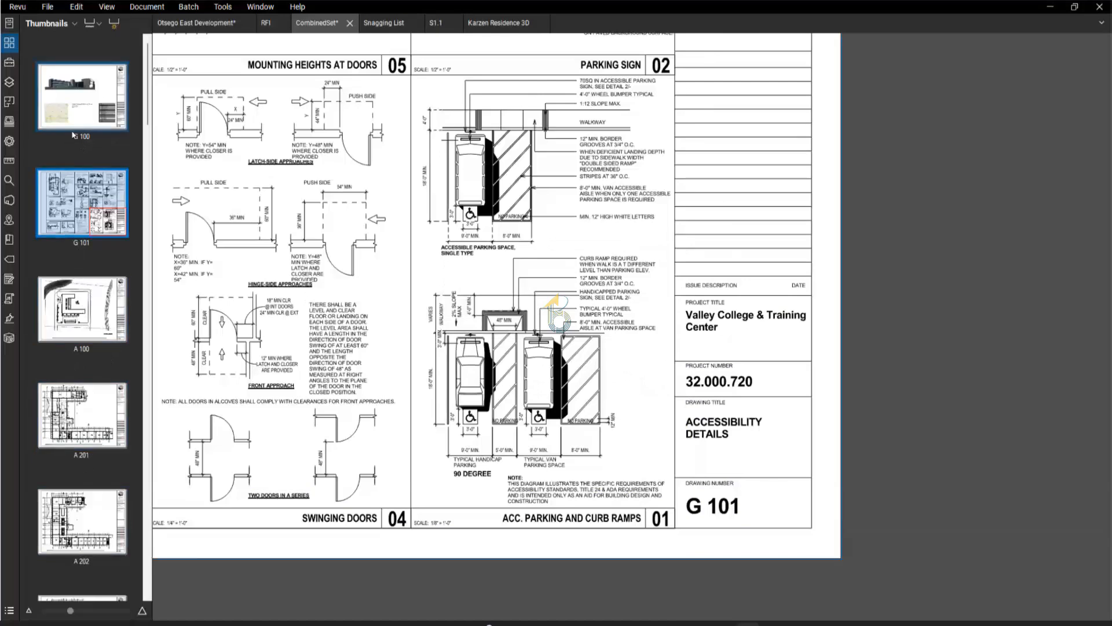
pyautogui.click(115, 26)
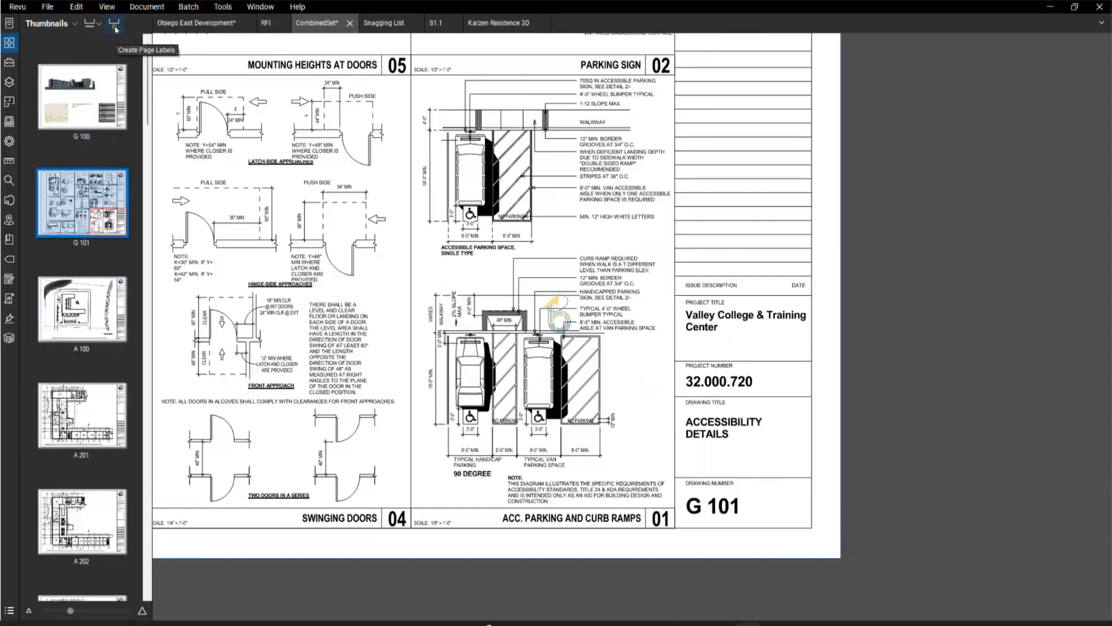
# - Show the Tool Chest and expand the Architect Review, Contractor Review and Engineer Review tool sets
pyautogui.click(10, 64)
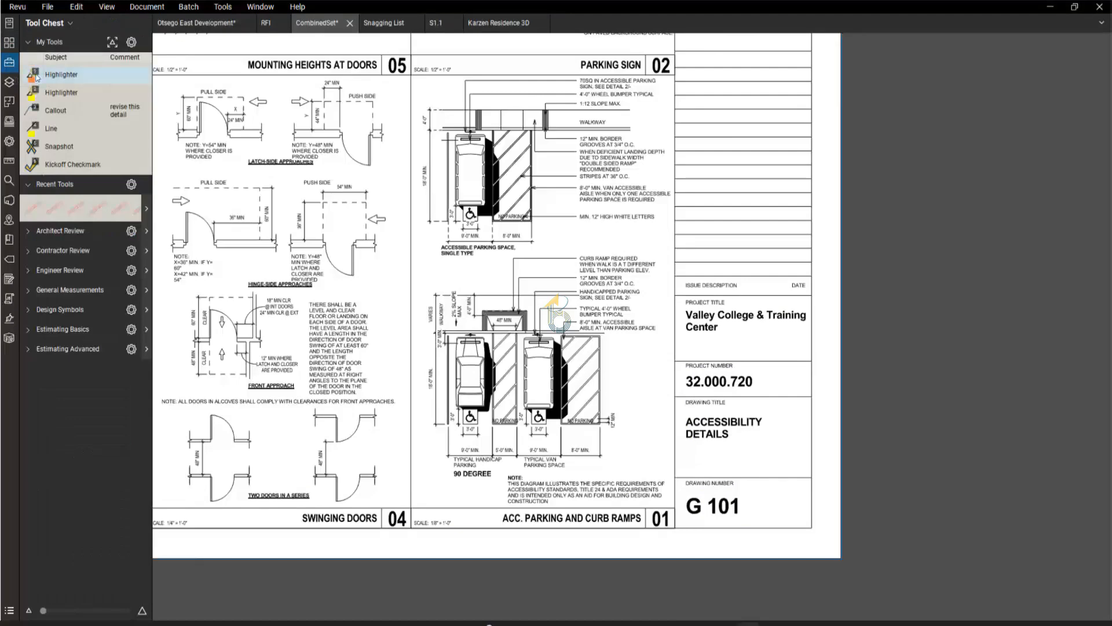
pyautogui.click(27, 230)
pyautogui.click(28, 300)
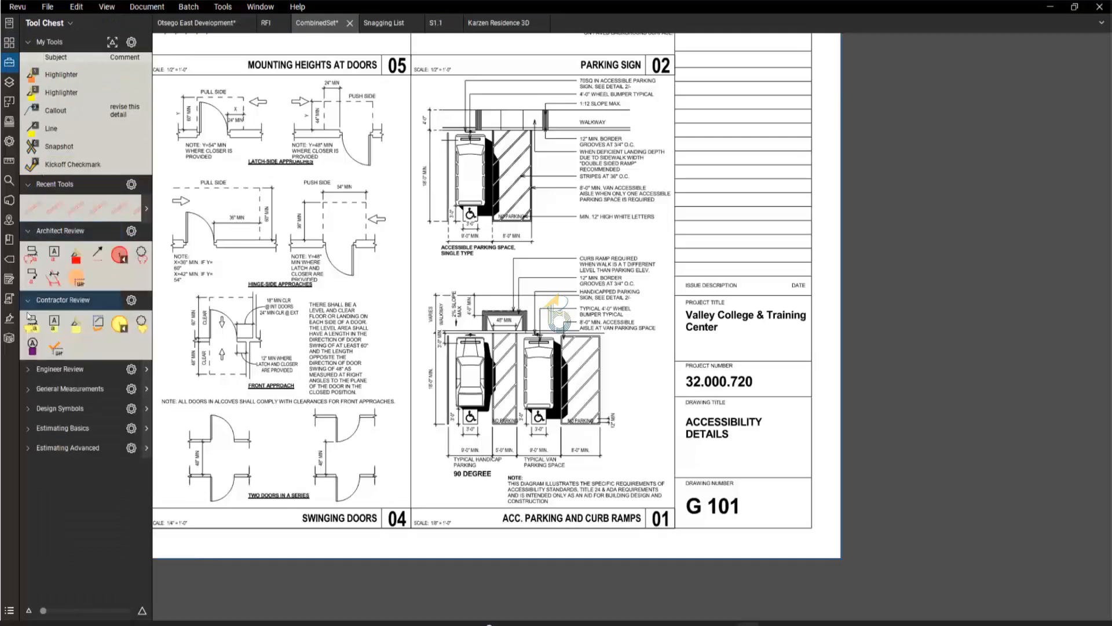
pyautogui.click(27, 369)
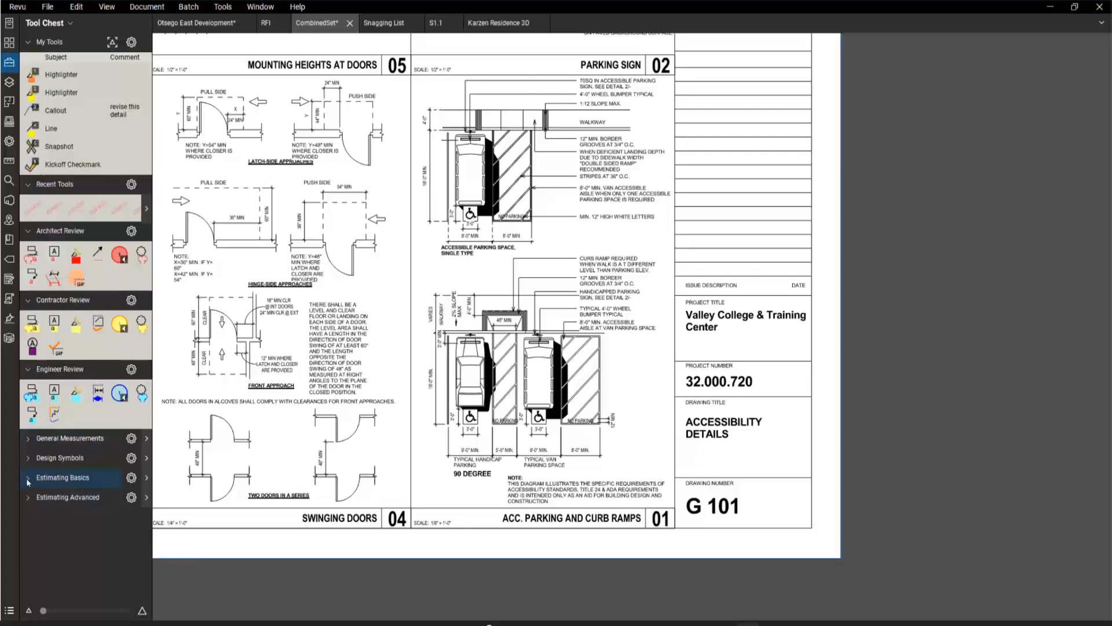
# - Expand the Estimating Basics and Estimating Advanced tool sets, examine their tools, and collapse both sets
pyautogui.click(46, 479)
pyautogui.scroll(-1, 41, 480)
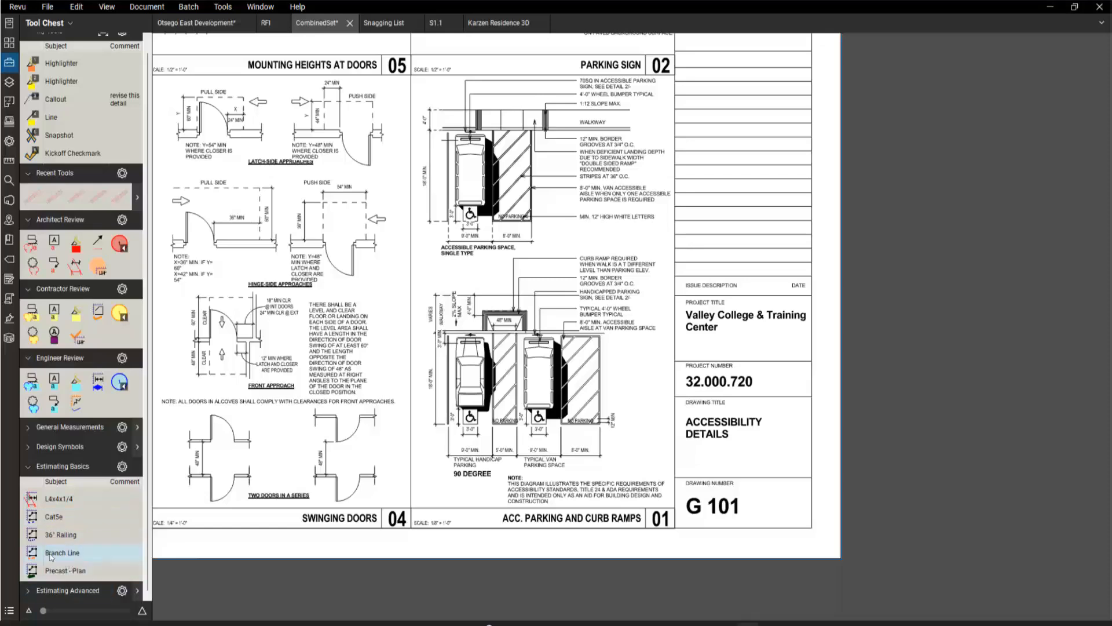
pyautogui.click(29, 591)
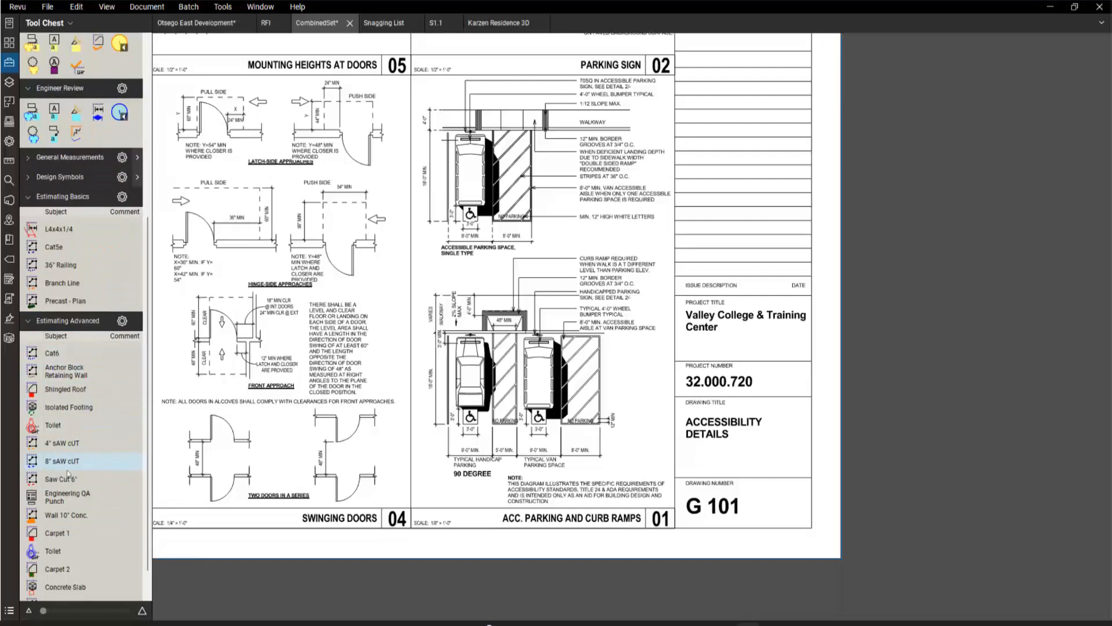
pyautogui.scroll(-1, 73, 574)
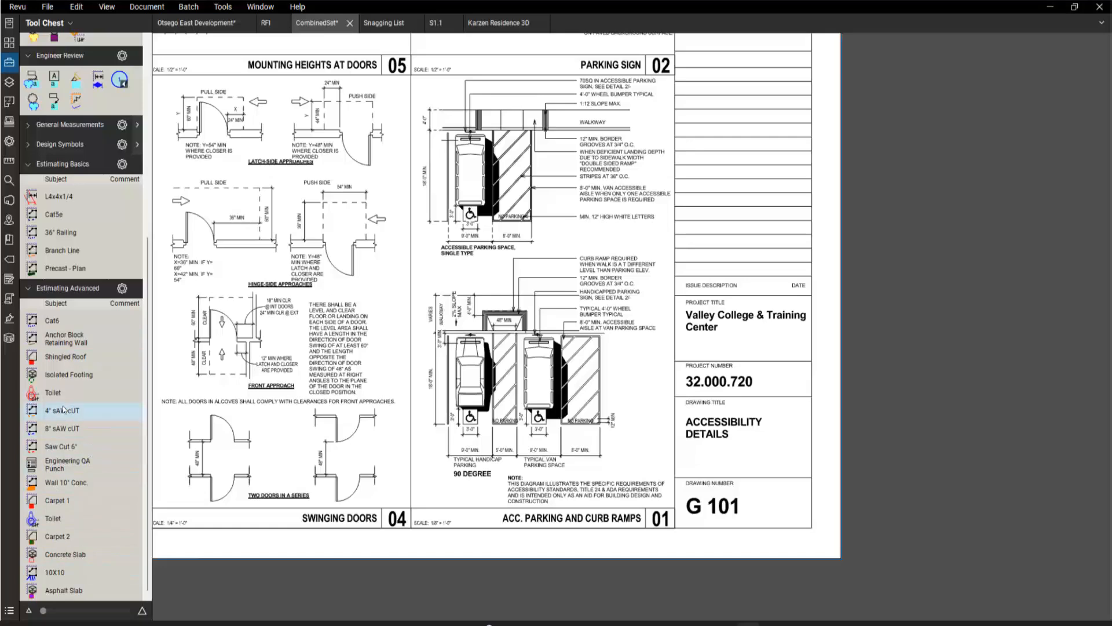
pyautogui.scroll(5, 64, 409)
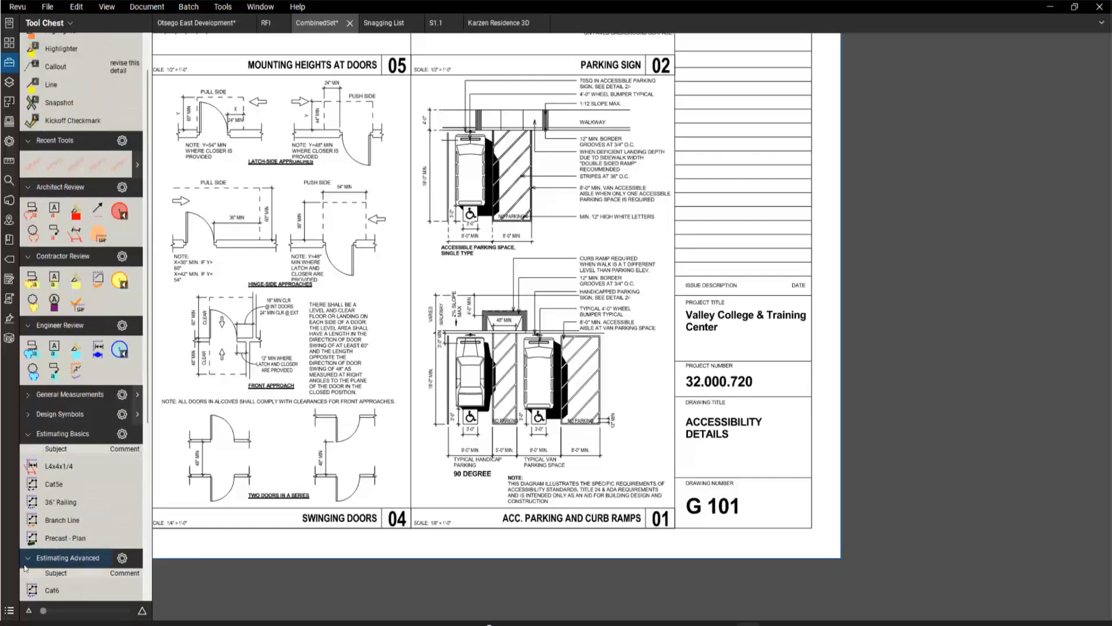
pyautogui.click(27, 558)
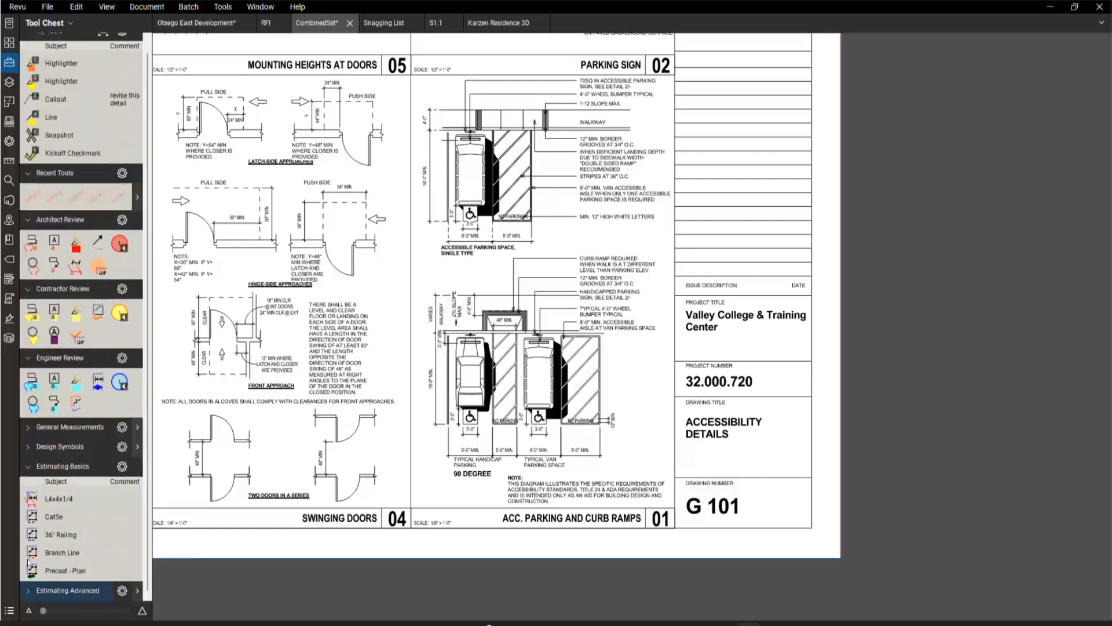
pyautogui.click(28, 467)
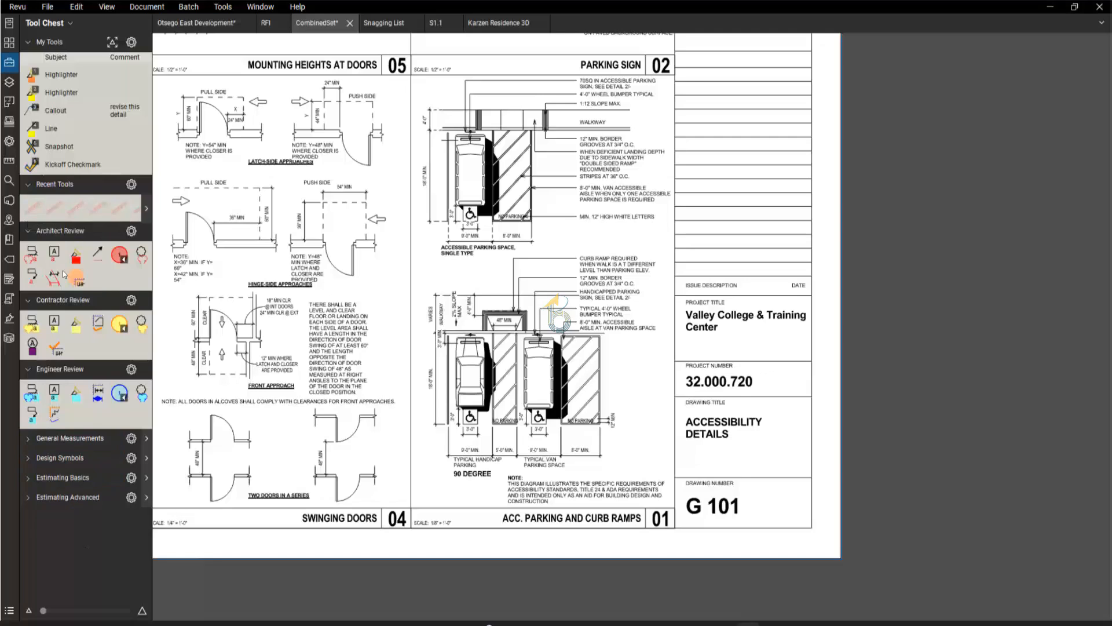
# - Place three yellow numbered circle markups from the Contractor Review set around the hinge-side approaches drawing
pyautogui.click(119, 324)
pyautogui.click(223, 281)
pyautogui.click(335, 296)
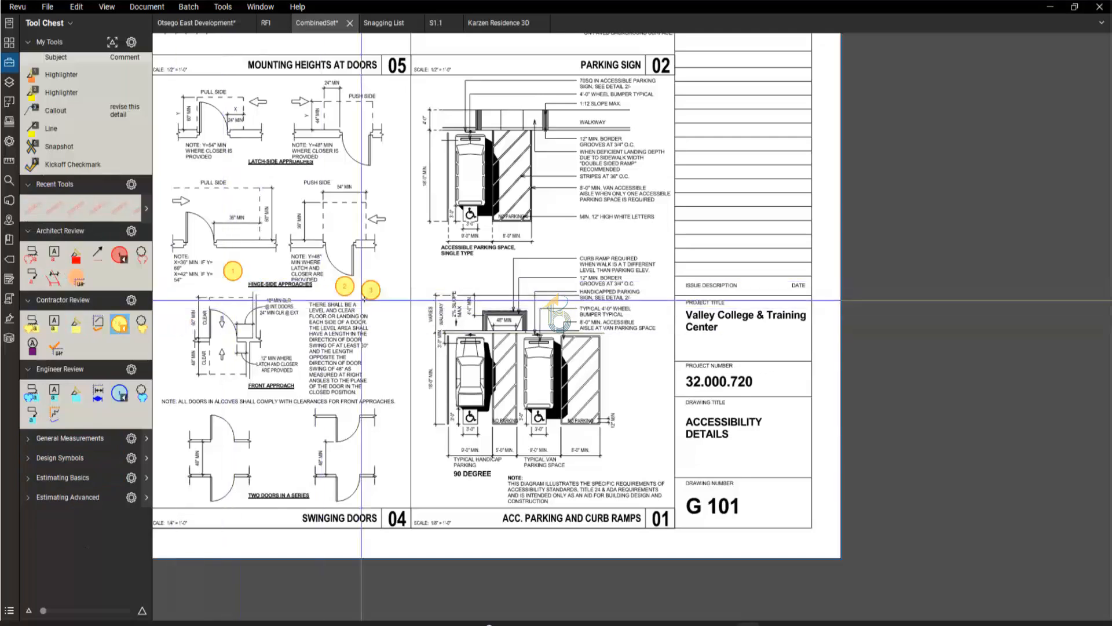
pyautogui.click(371, 304)
pyautogui.press('Escape')
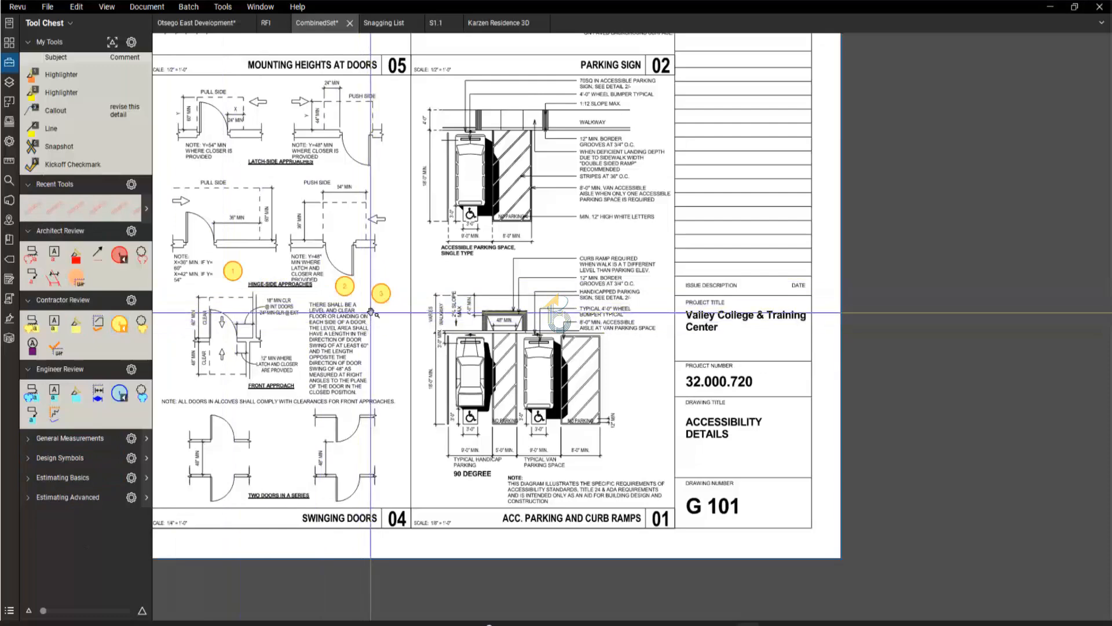
# - Place three red numbered circle markups from the Architect Review set down the side of the Swinging Doors detail
pyautogui.click(120, 258)
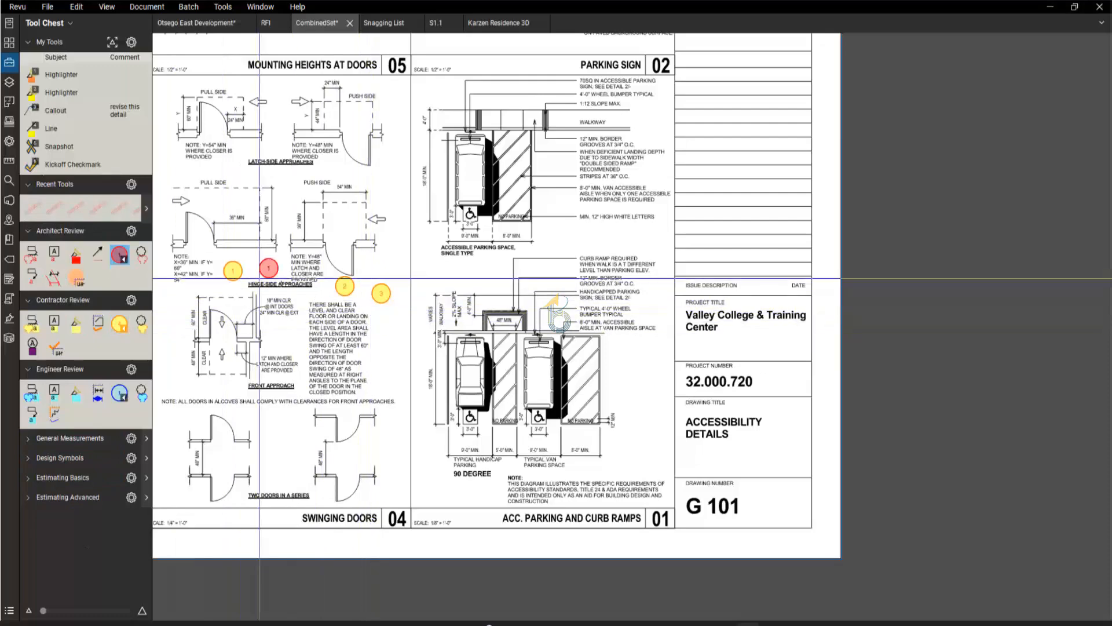
pyautogui.click(391, 260)
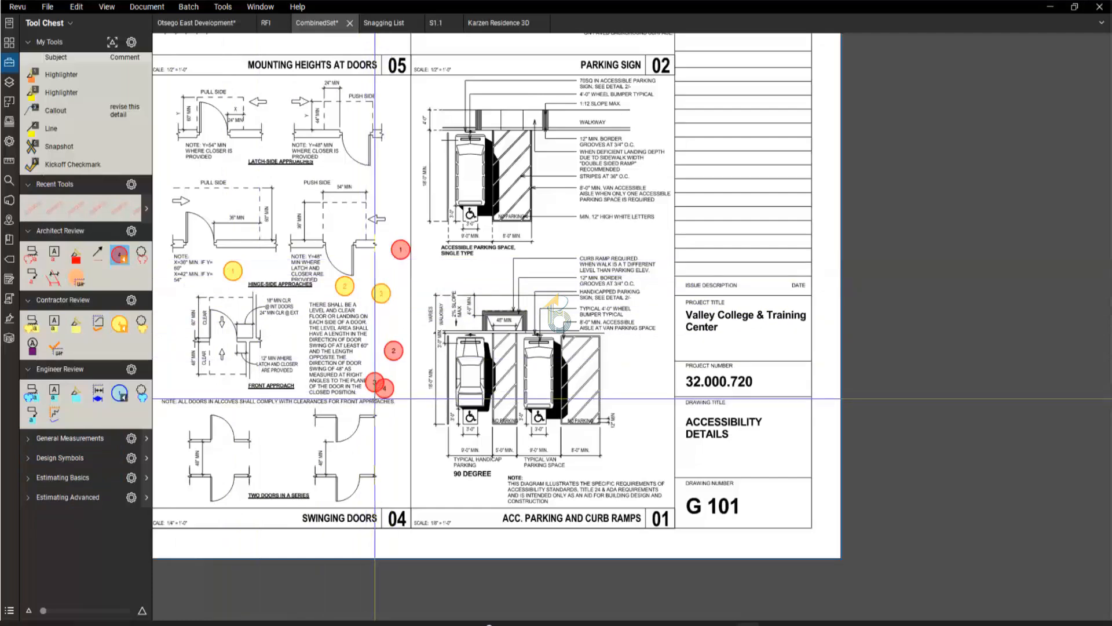
pyautogui.press('Escape')
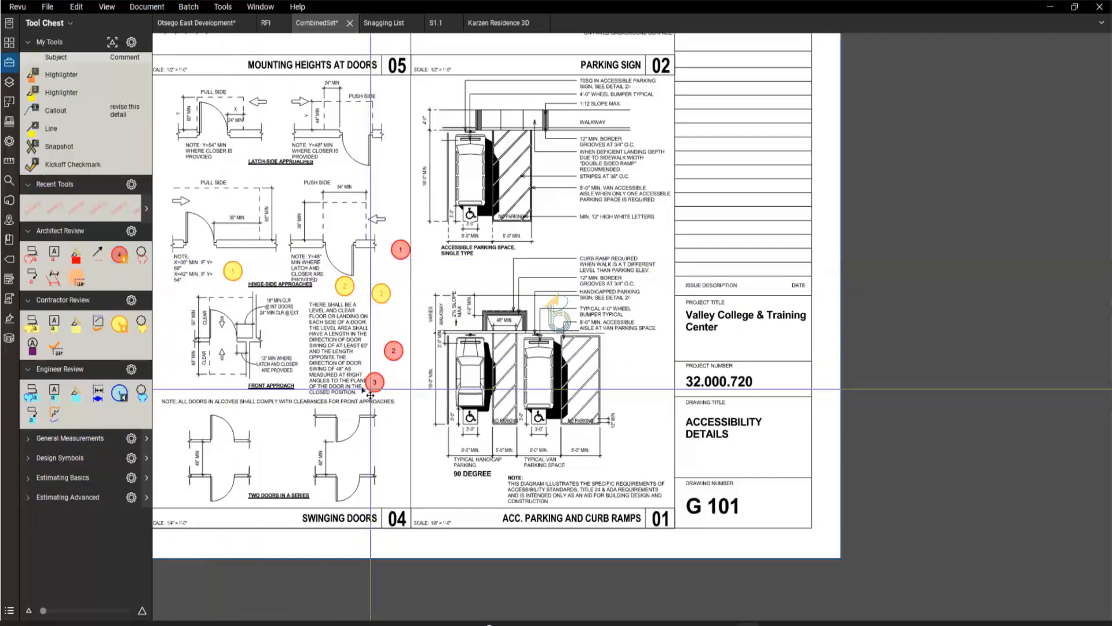
# - Draw a horizontal yellow line above the hinge-side PUSH SIDE label with the My Tools Line, and check its Recent Tools entry
pyautogui.click(148, 210)
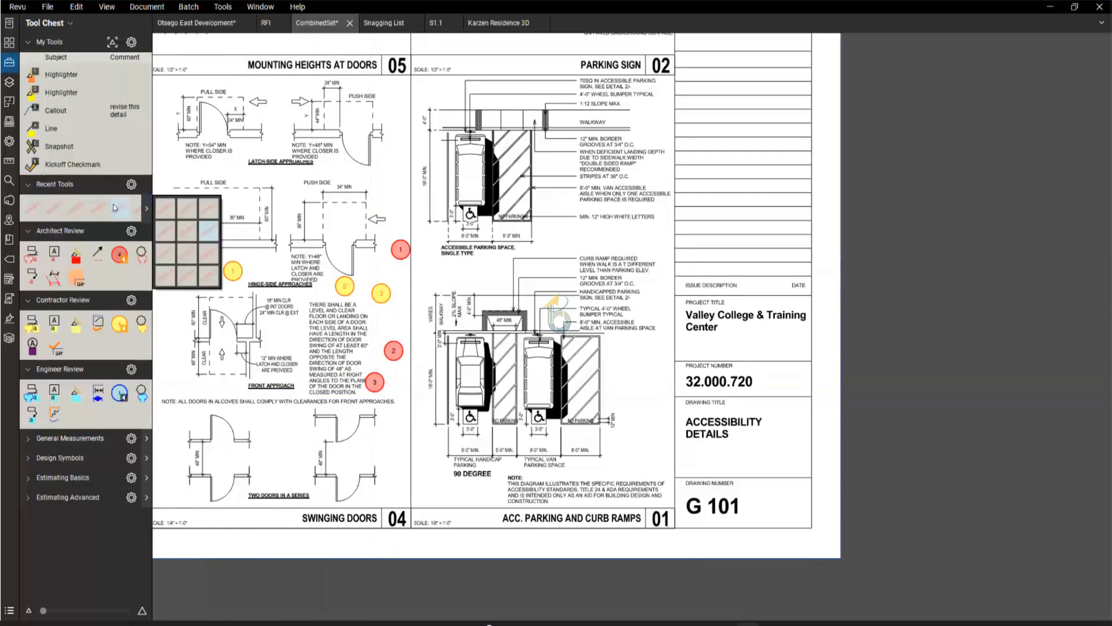
pyautogui.click(54, 129)
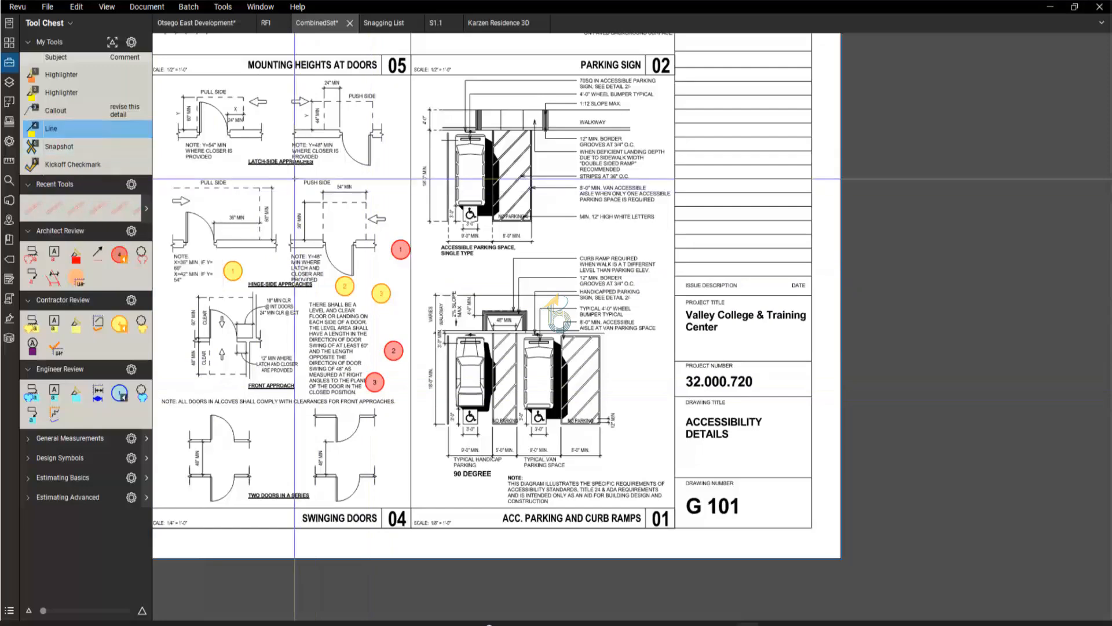
pyautogui.moveTo(404, 176); pyautogui.dragTo(296, 174)
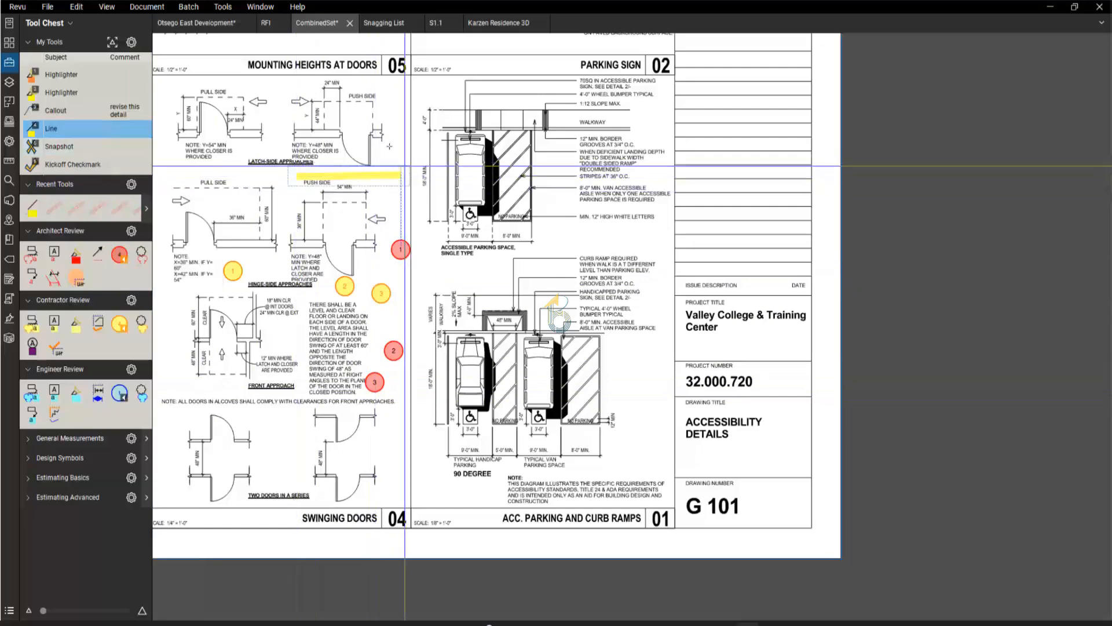
pyautogui.press('Escape')
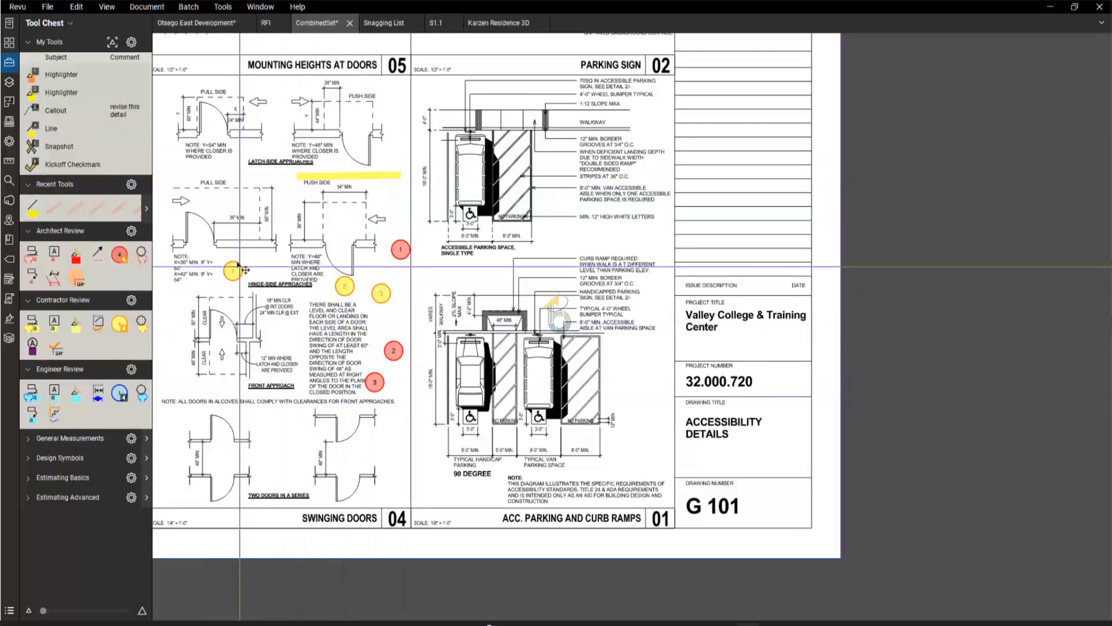
pyautogui.click(33, 208)
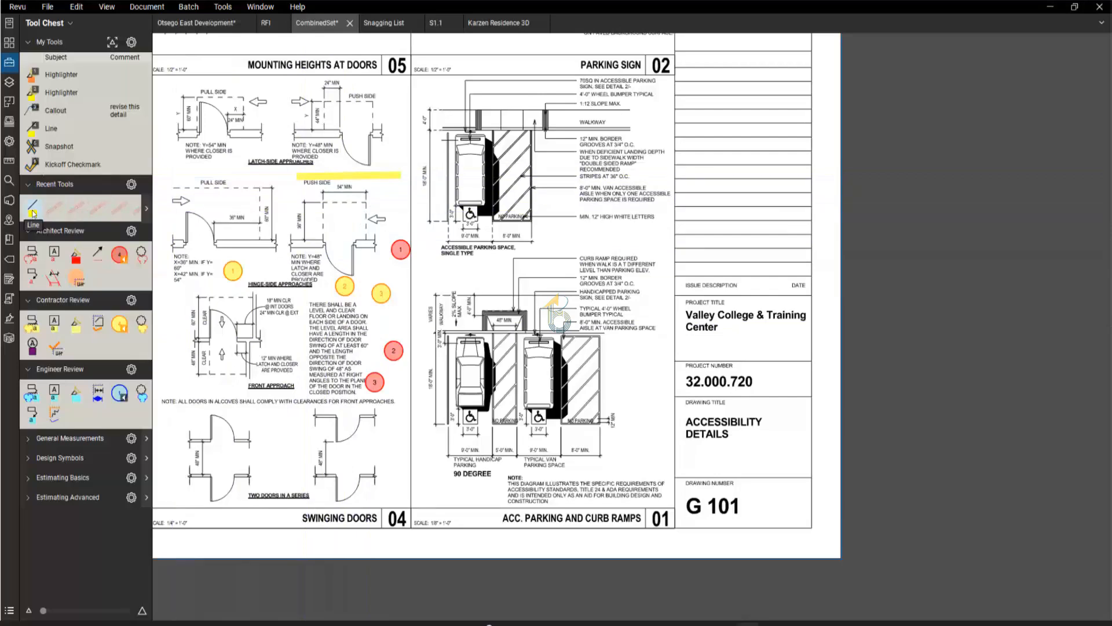
# - Place the My Tools Callout reading "revise this detail" with its arrow on the latch-side PUSH SIDE door
pyautogui.moveTo(33, 213)
pyautogui.mouseDown()
pyautogui.moveTo(78, 152)
pyautogui.moveTo(48, 252)
pyautogui.moveTo(67, 422)
pyautogui.moveTo(92, 413)
pyautogui.moveTo(79, 386)
pyautogui.moveTo(78, 267)
pyautogui.moveTo(35, 211)
pyautogui.mouseUp()
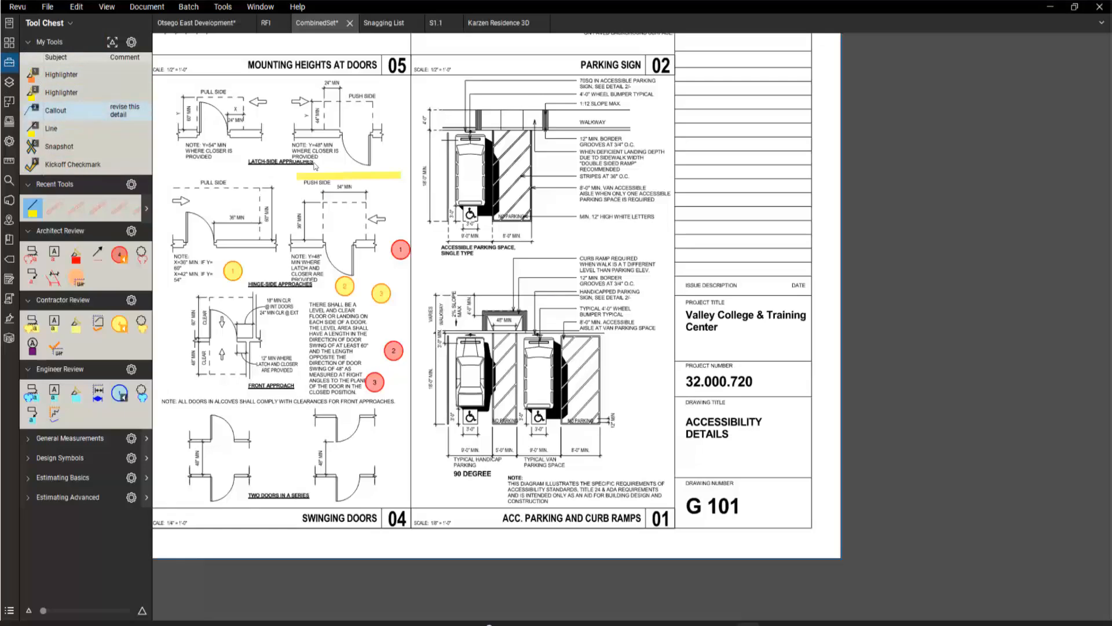
pyautogui.click(58, 110)
pyautogui.click(355, 141)
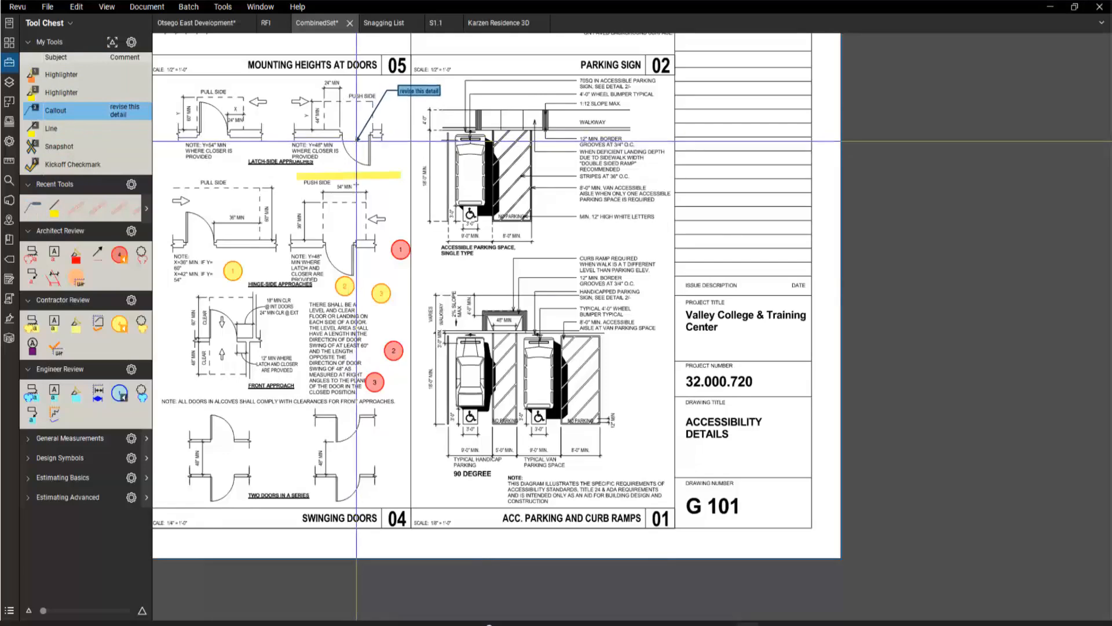
pyautogui.press('Escape')
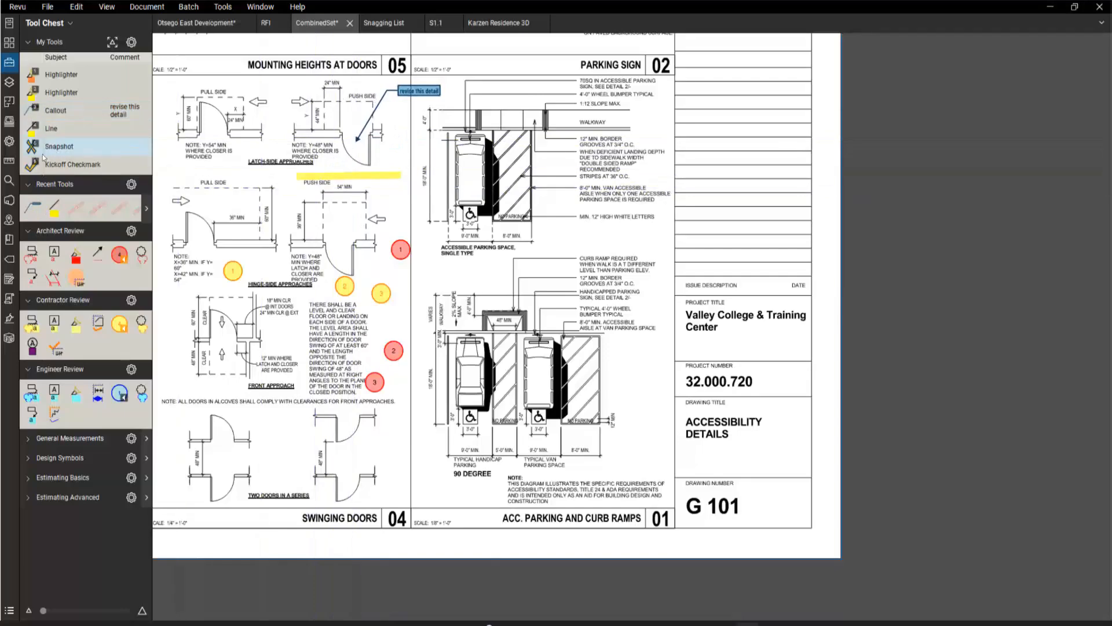
# - Place three X marks in a row below the latch-side approaches drawing with the My Tools Snapshot
pyautogui.click(79, 152)
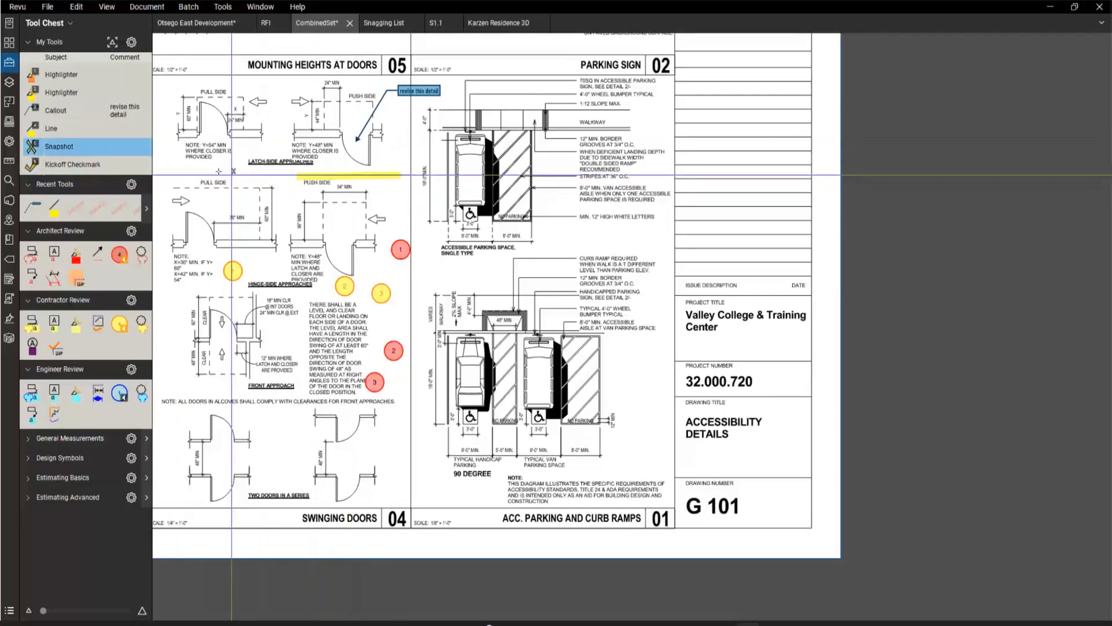
pyautogui.click(234, 173)
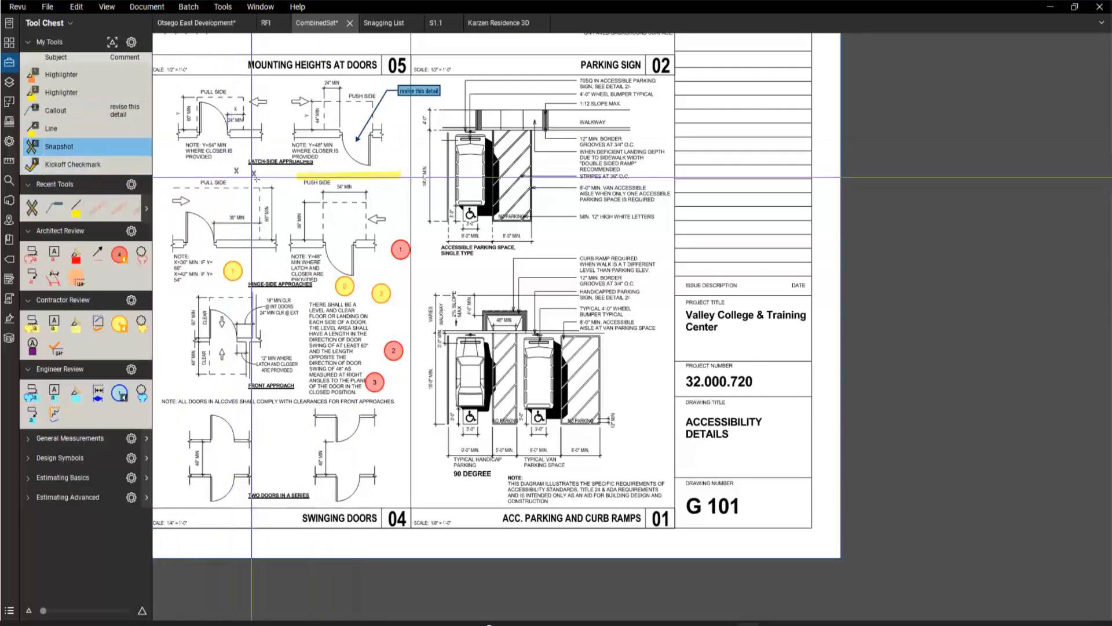
pyautogui.click(252, 176)
pyautogui.click(273, 181)
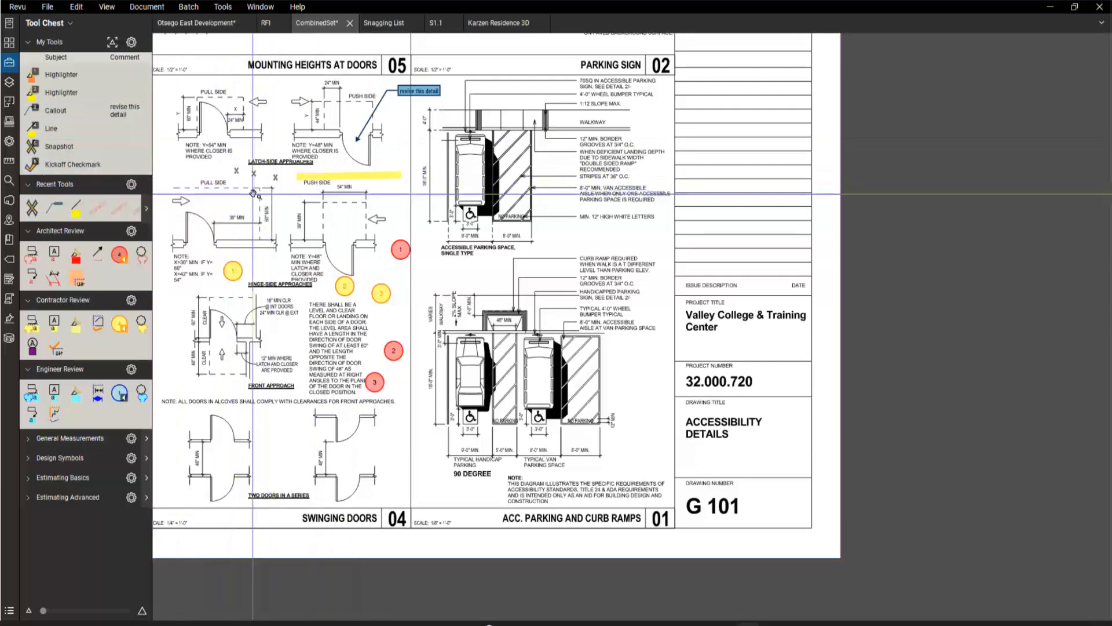
# - Place three Kickoff Checkmark markups beside the X marks below the latch-side approaches drawing
pyautogui.press('6')
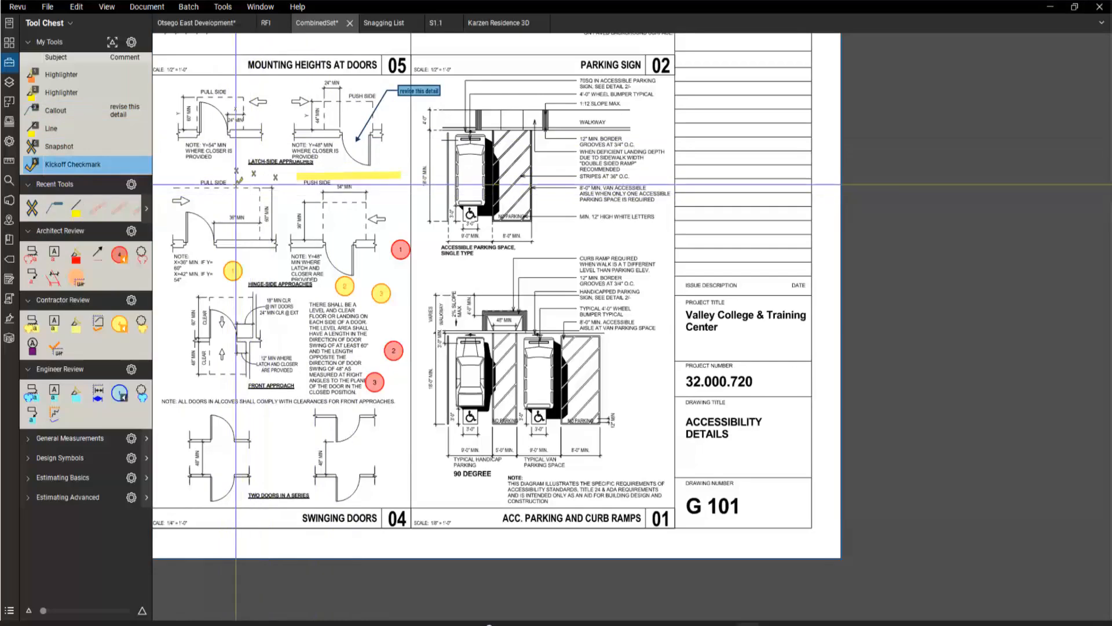
pyautogui.click(236, 183)
pyautogui.click(260, 184)
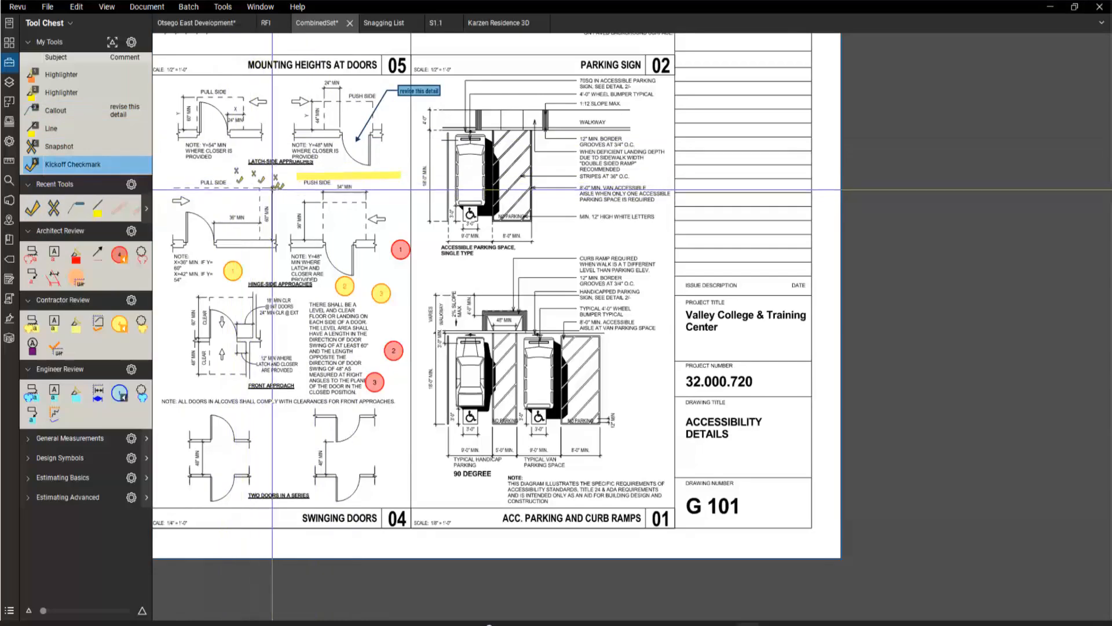
pyautogui.click(279, 189)
pyautogui.scroll(5, 269, 187)
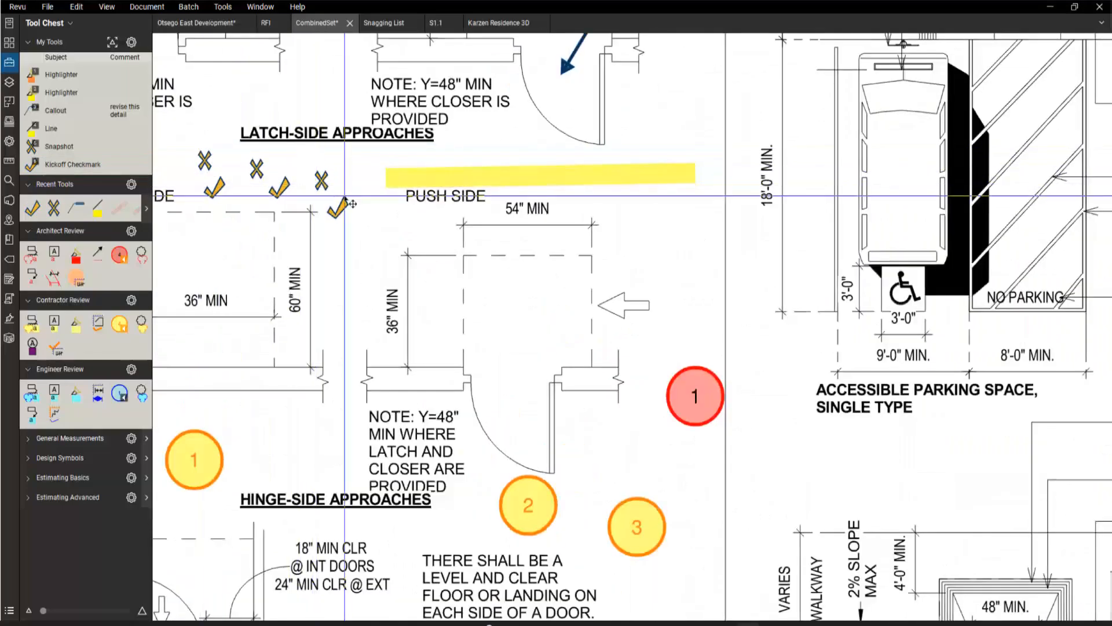
pyautogui.scroll(-4, 345, 219)
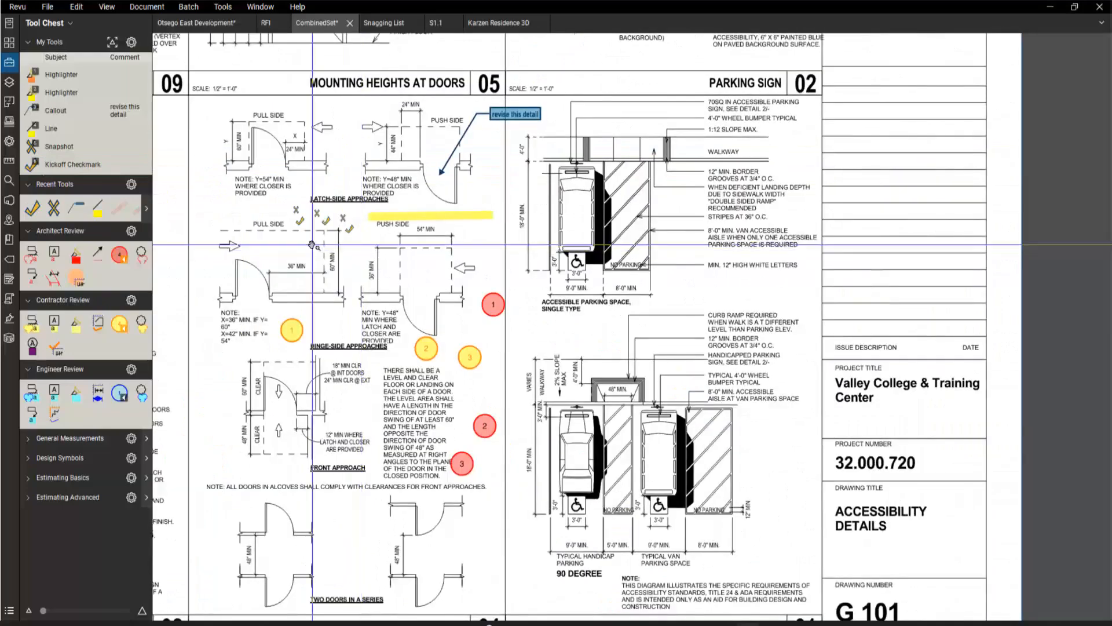
pyautogui.scroll(-2, 318, 248)
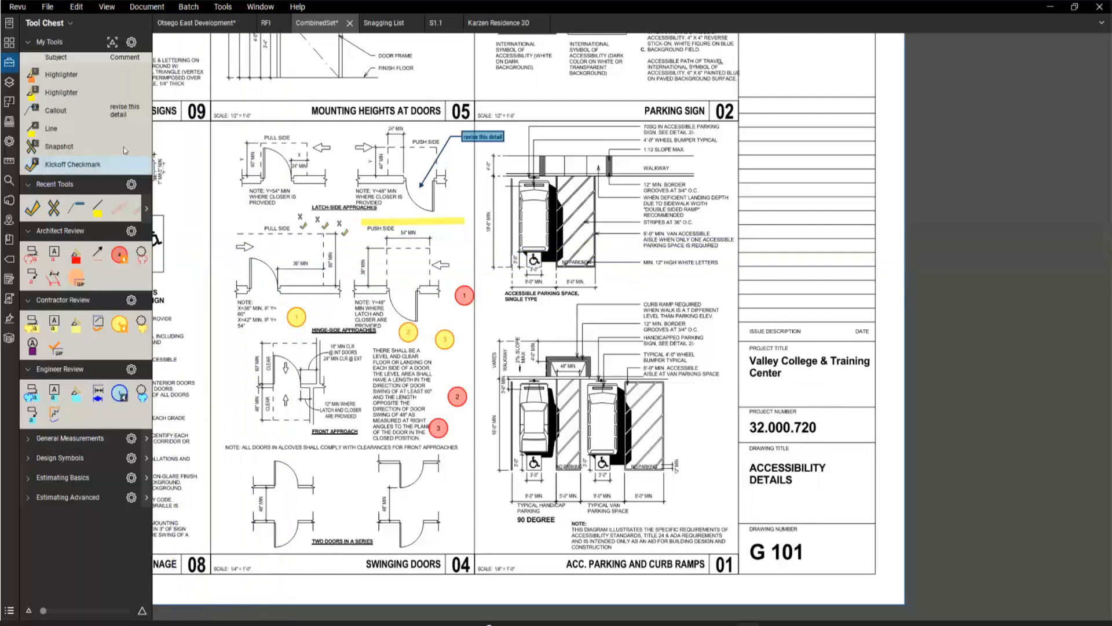
# - Show the page thumbnails and examine the page commands available for sheet G 101
pyautogui.click(9, 44)
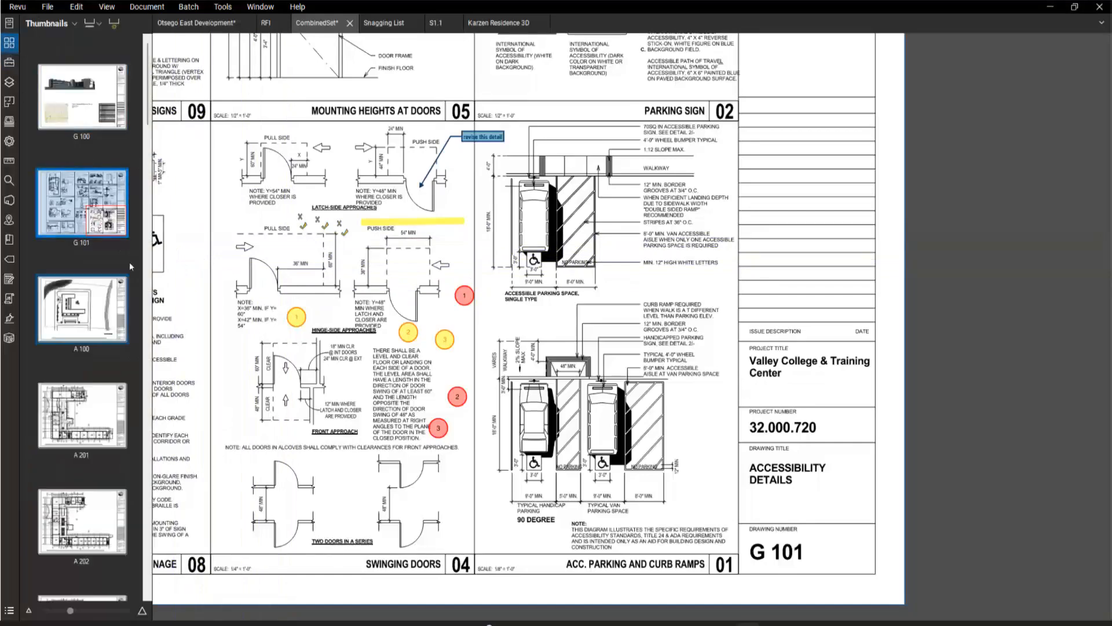
pyautogui.rightClick(116, 145)
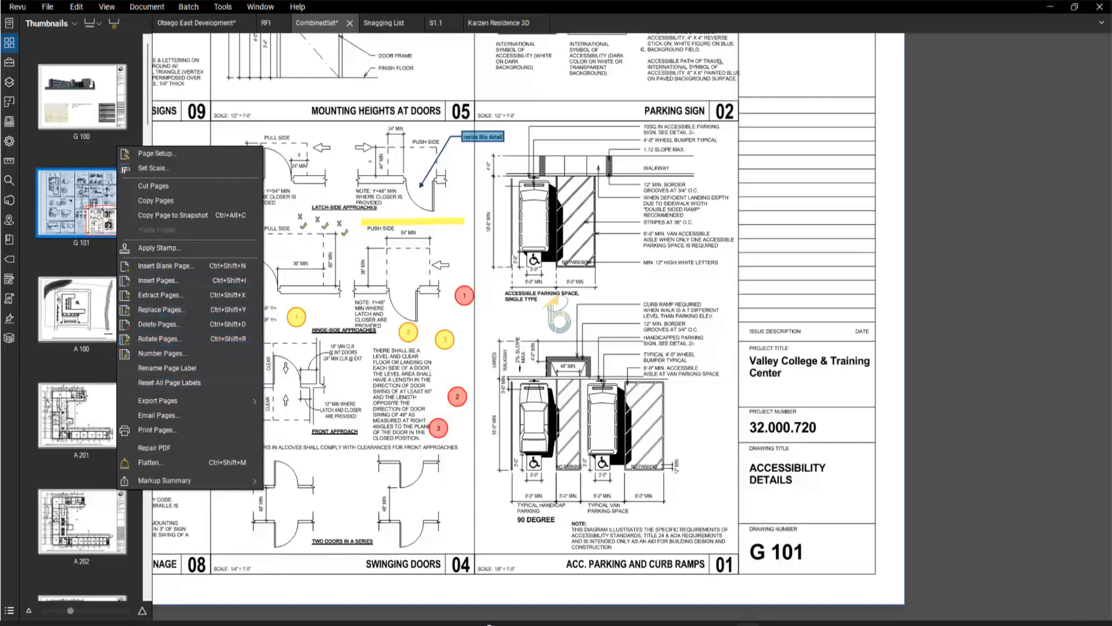
pyautogui.click(74, 24)
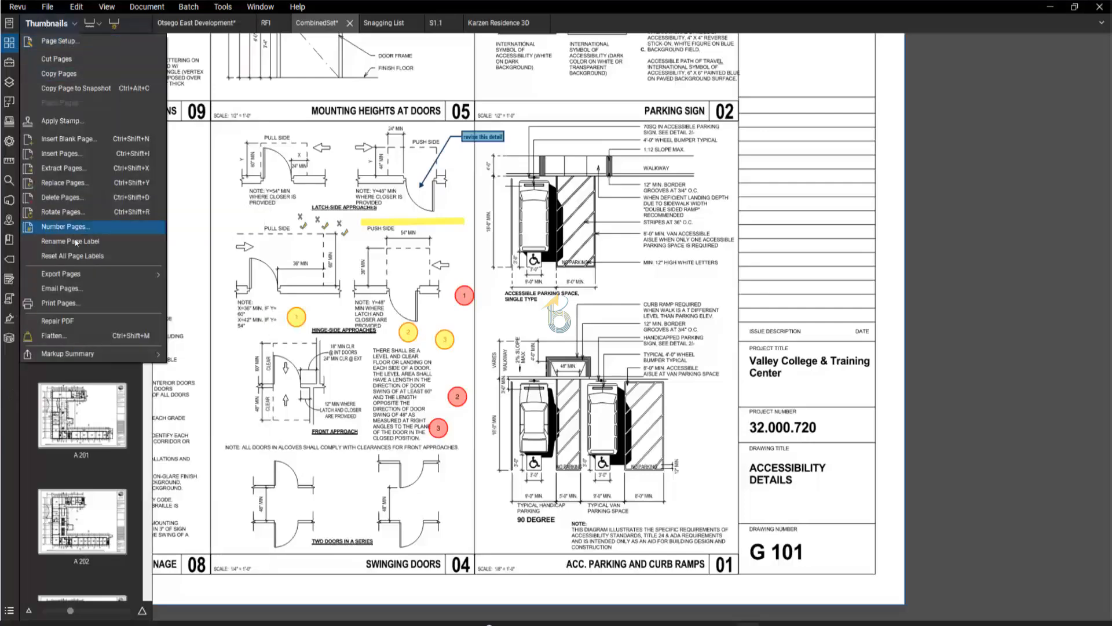
pyautogui.click(13, 252)
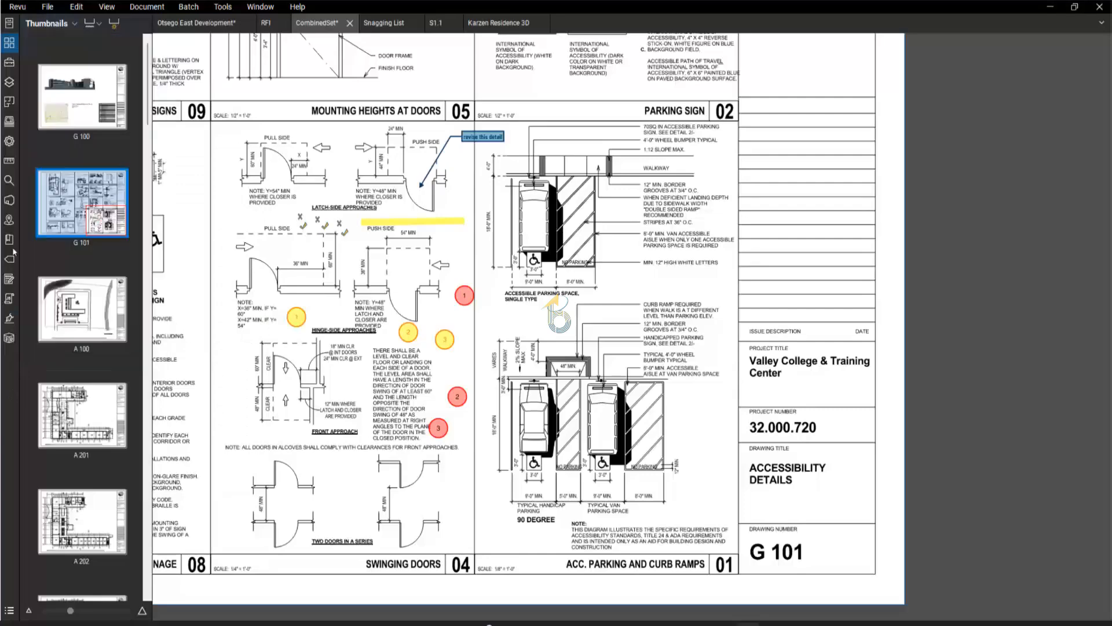
# - Show the layers of the Otsego East Development drawing and widen the list to reveal the Print and Export columns
pyautogui.click(10, 63)
pyautogui.click(9, 83)
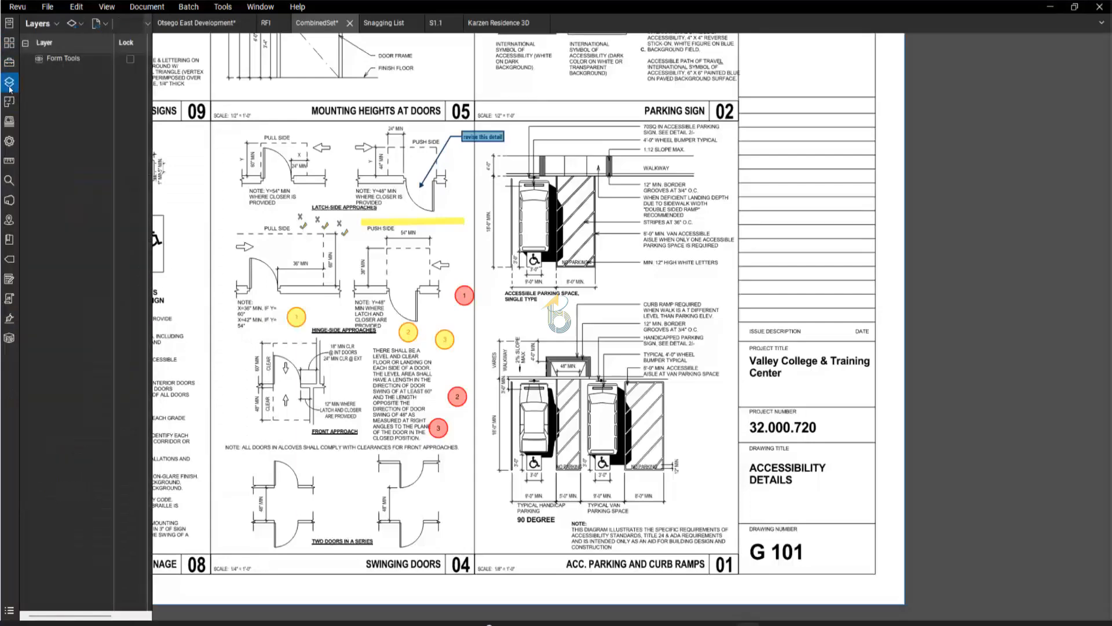
pyautogui.click(182, 25)
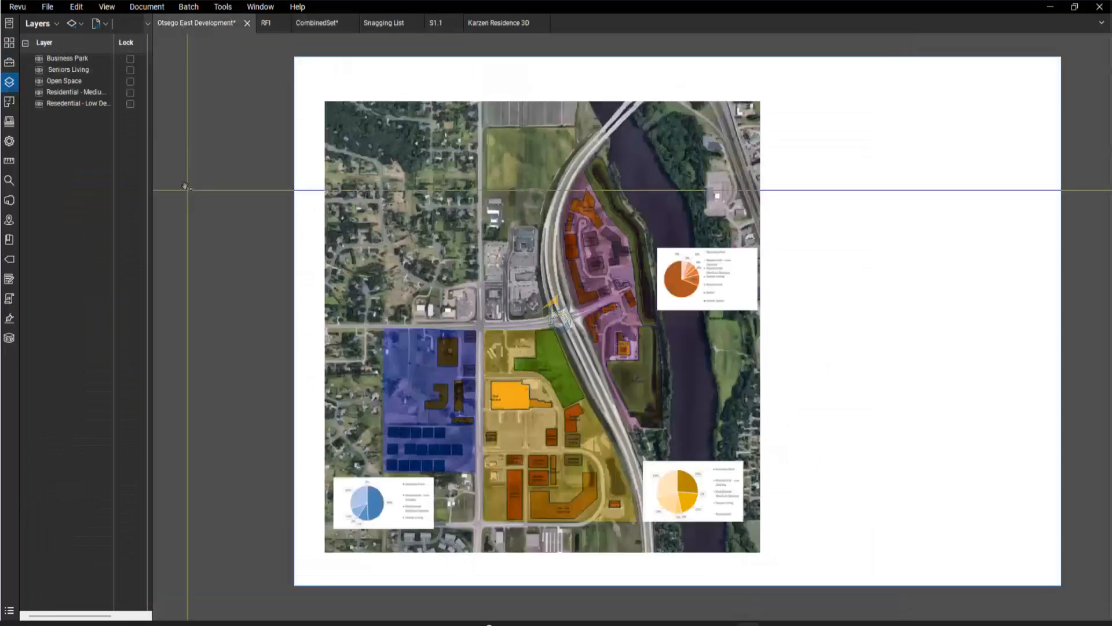
pyautogui.moveTo(162, 148); pyautogui.dragTo(230, 152)
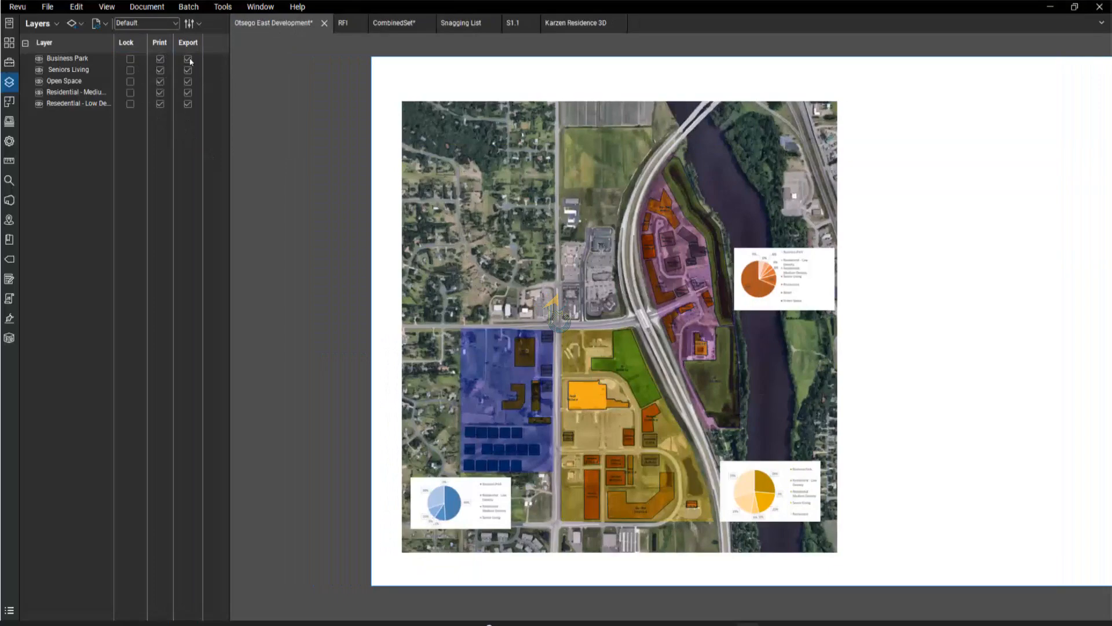
# - Hide and reshow each of the five land-use layers in turn, from Business Park to low-density residential, and check the available layer configurations
pyautogui.click(39, 60)
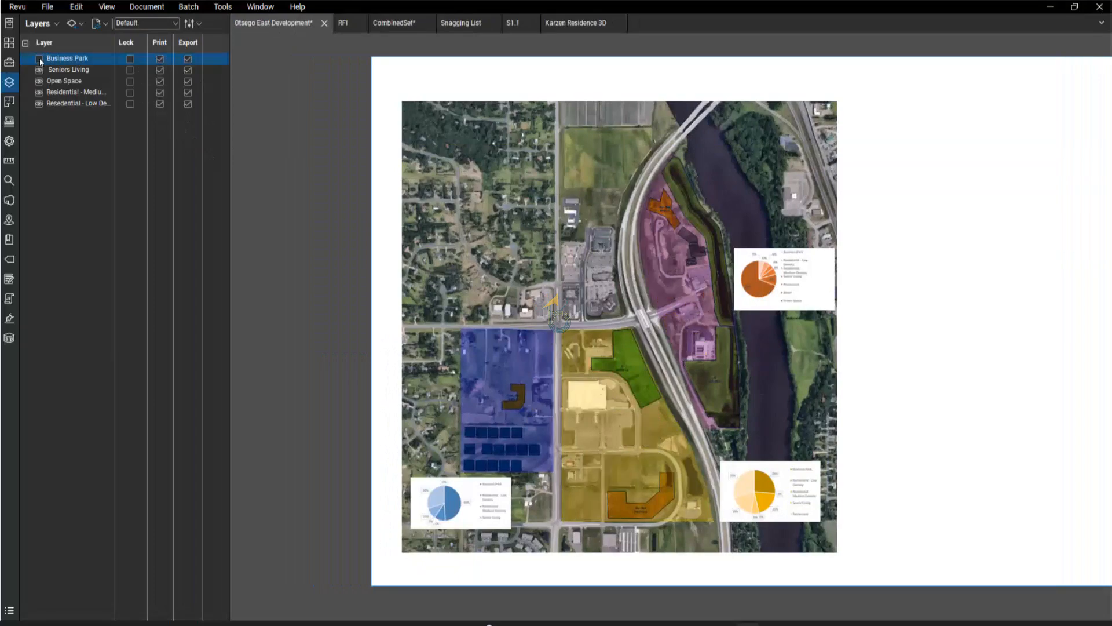
pyautogui.click(38, 59)
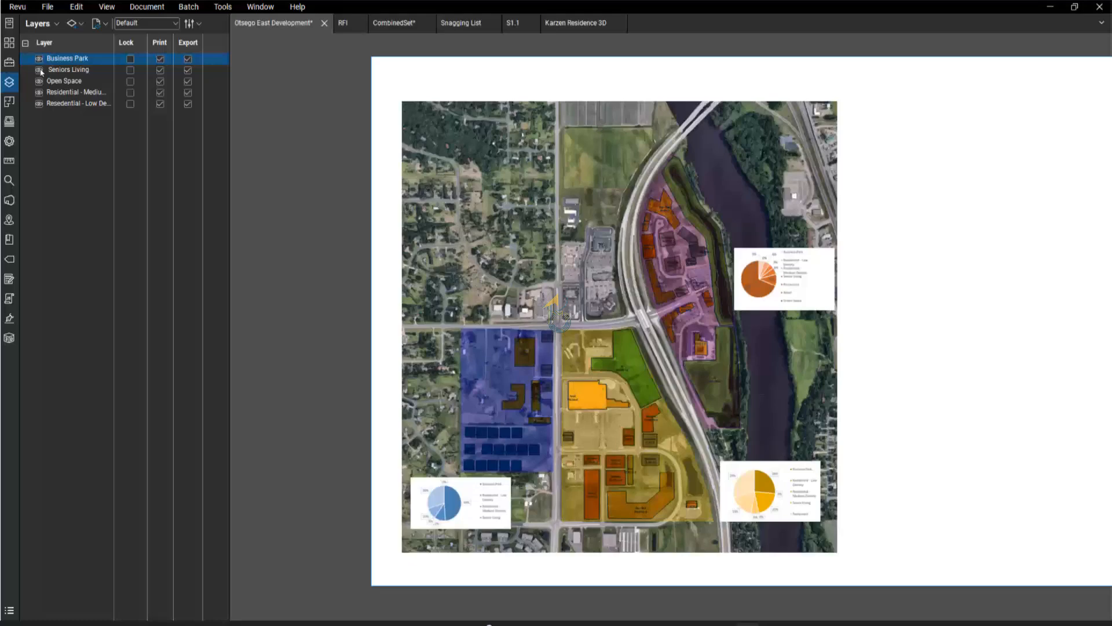
pyautogui.click(39, 70)
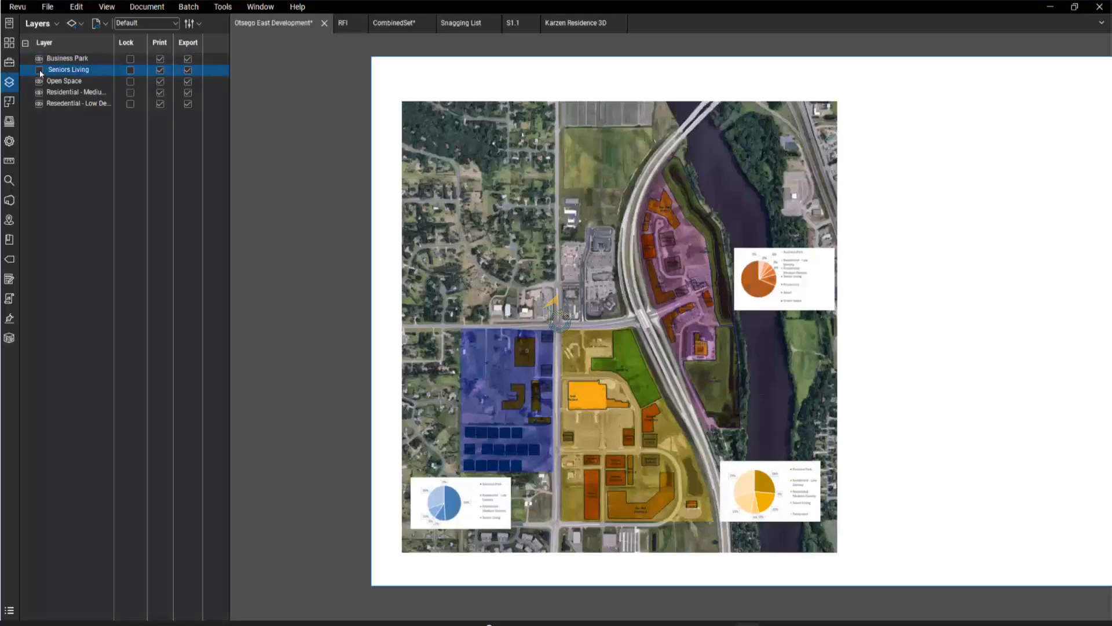
pyautogui.click(39, 70)
pyautogui.click(39, 82)
pyautogui.click(40, 82)
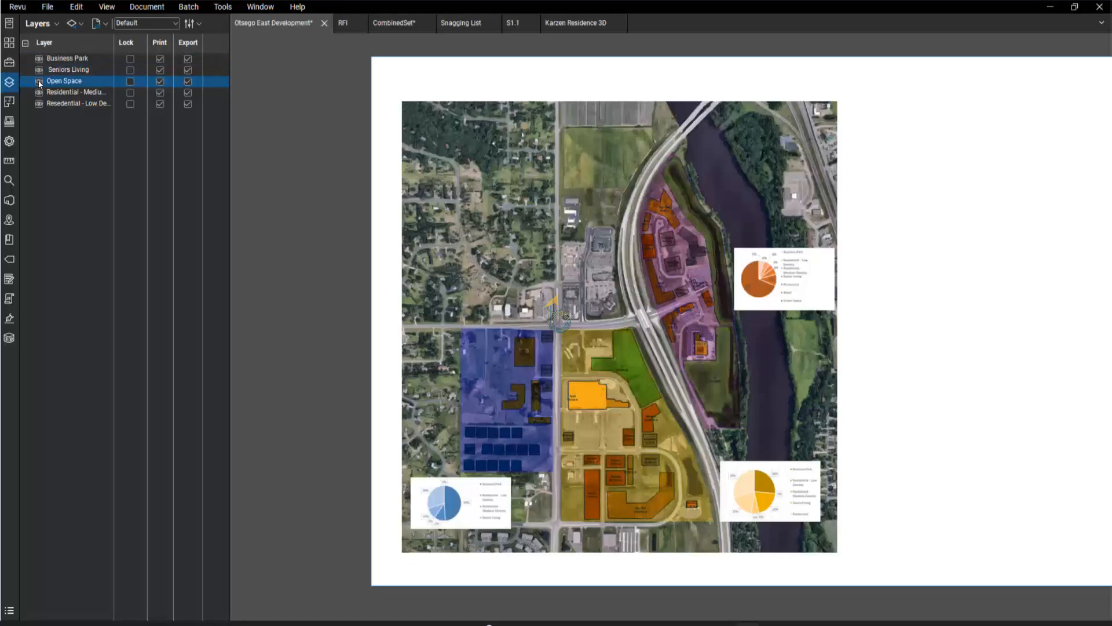
pyautogui.click(40, 93)
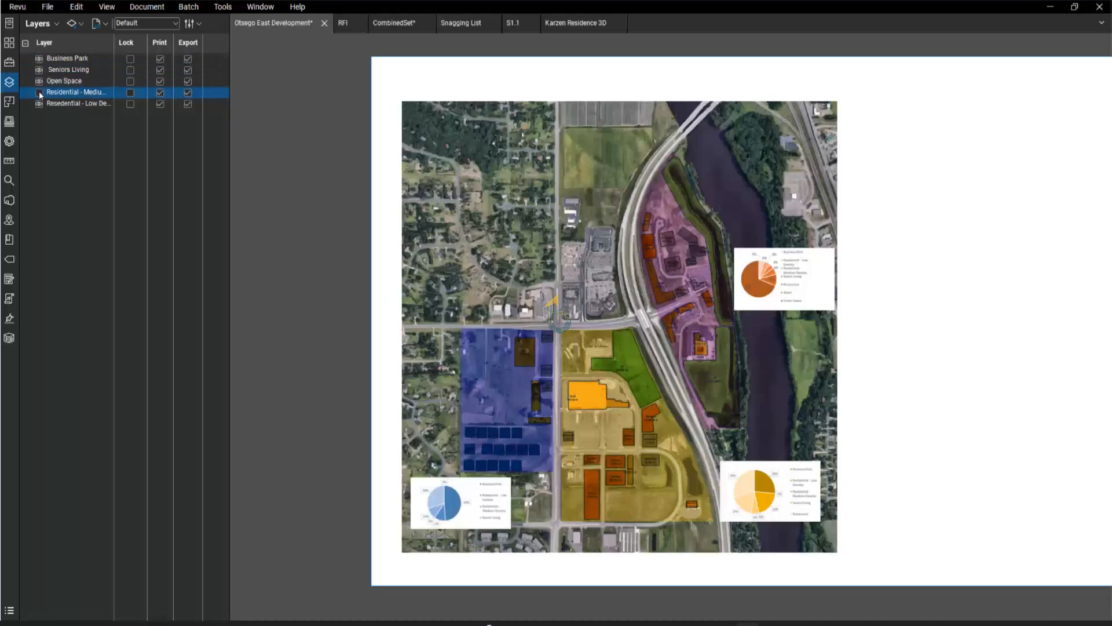
pyautogui.click(40, 93)
pyautogui.click(39, 105)
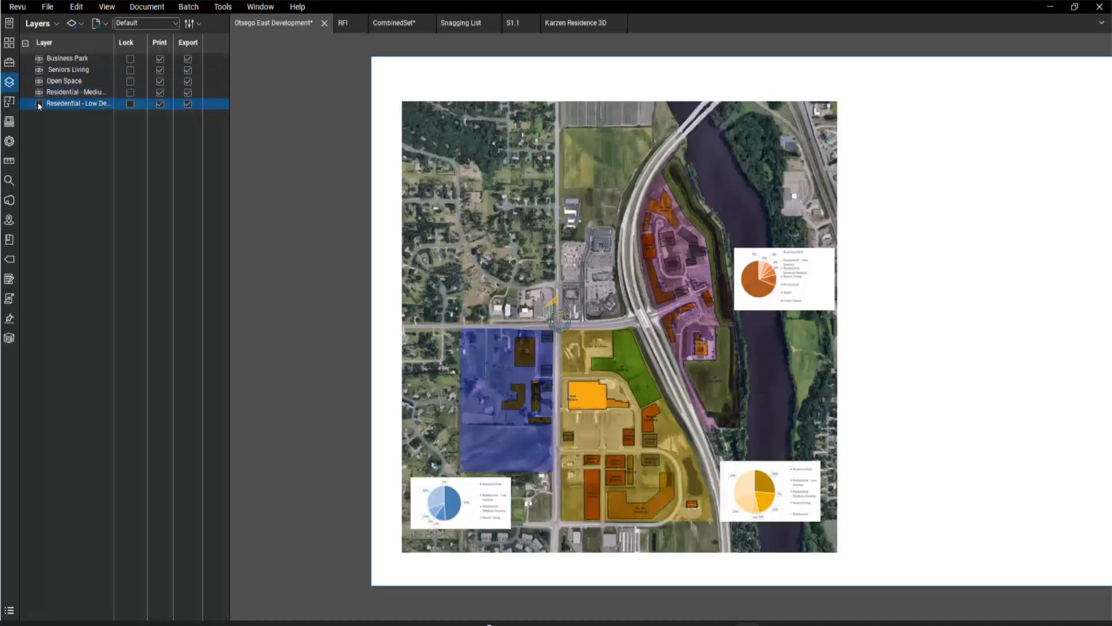
pyautogui.click(39, 104)
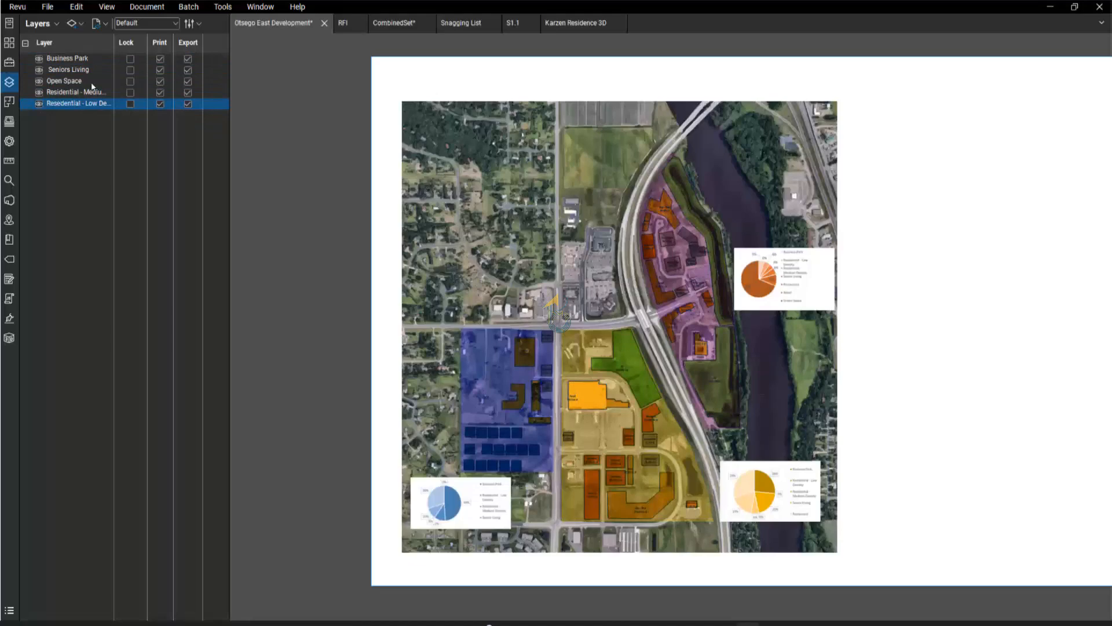
pyautogui.click(175, 25)
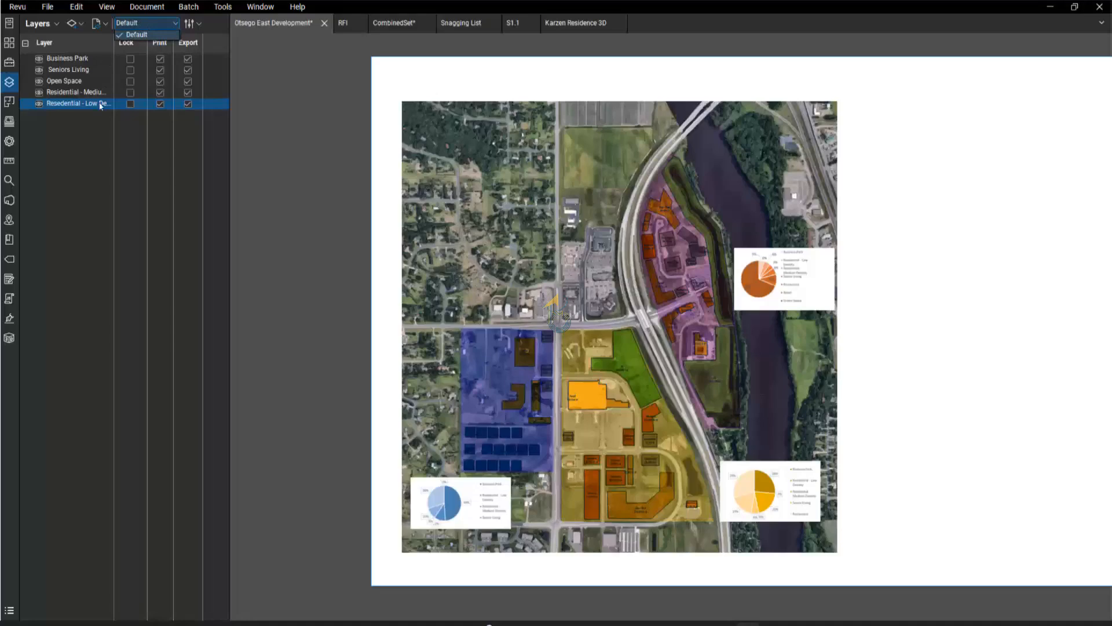
pyautogui.click(9, 103)
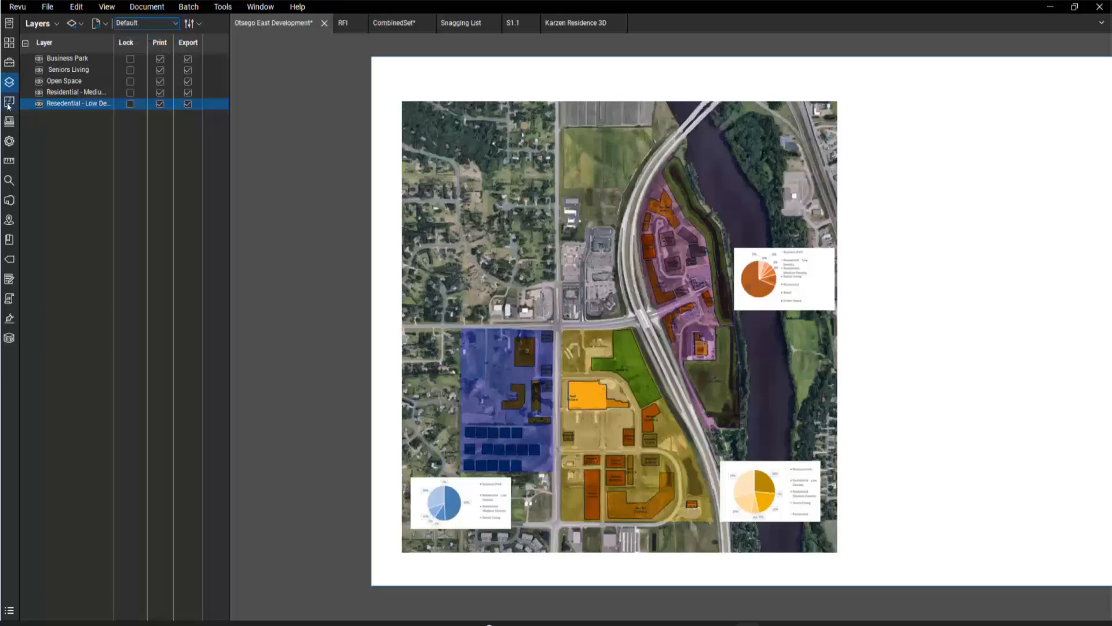
# - Show the drawing's Spaces, highlight 101 Market Anchor, Coborns Anchor and Target Anchor in turn, and clear the selection
pyautogui.click(10, 103)
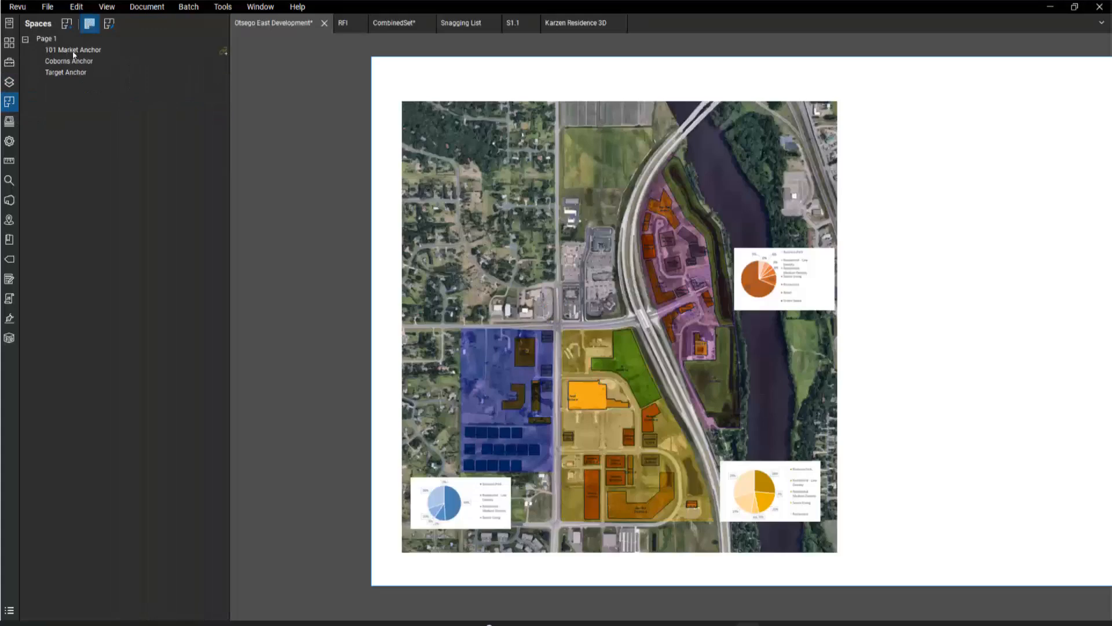
pyautogui.click(63, 52)
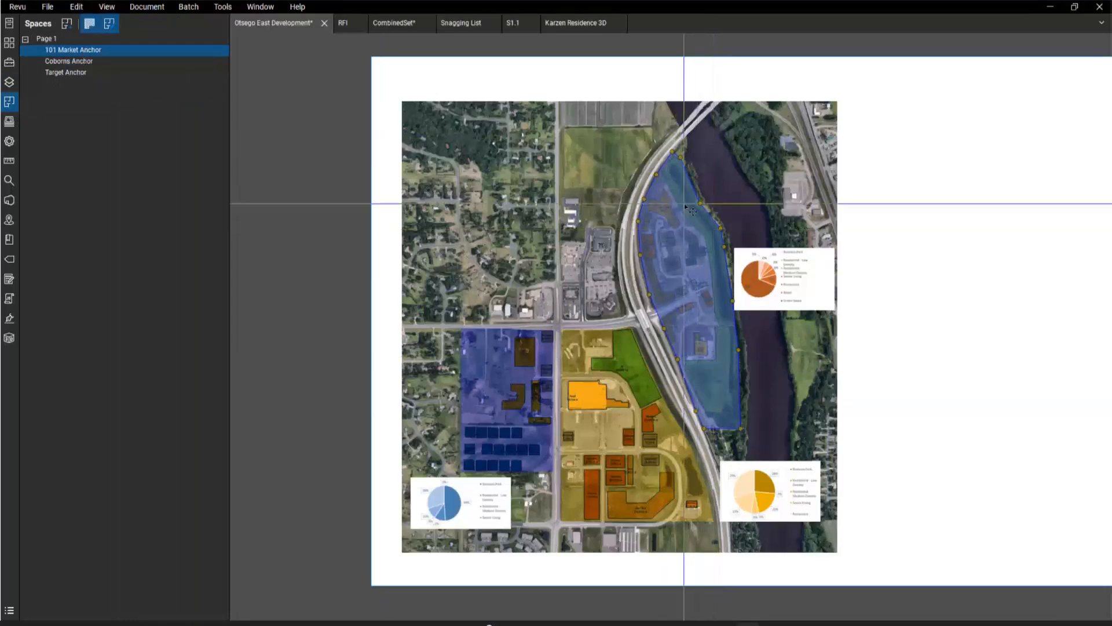
pyautogui.click(71, 62)
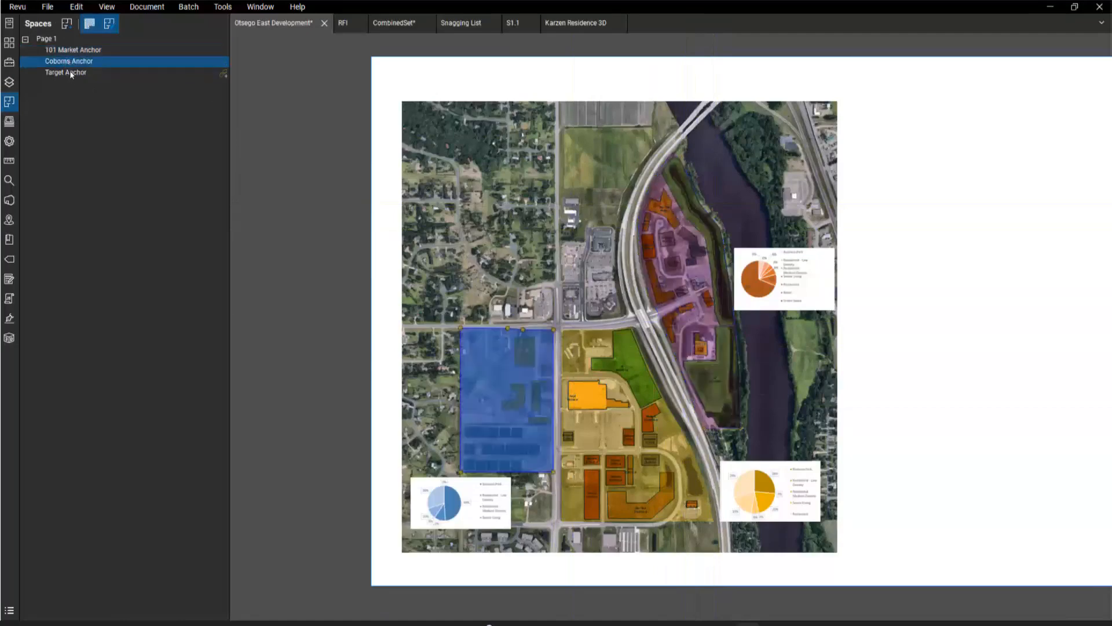
pyautogui.click(70, 71)
pyautogui.click(103, 96)
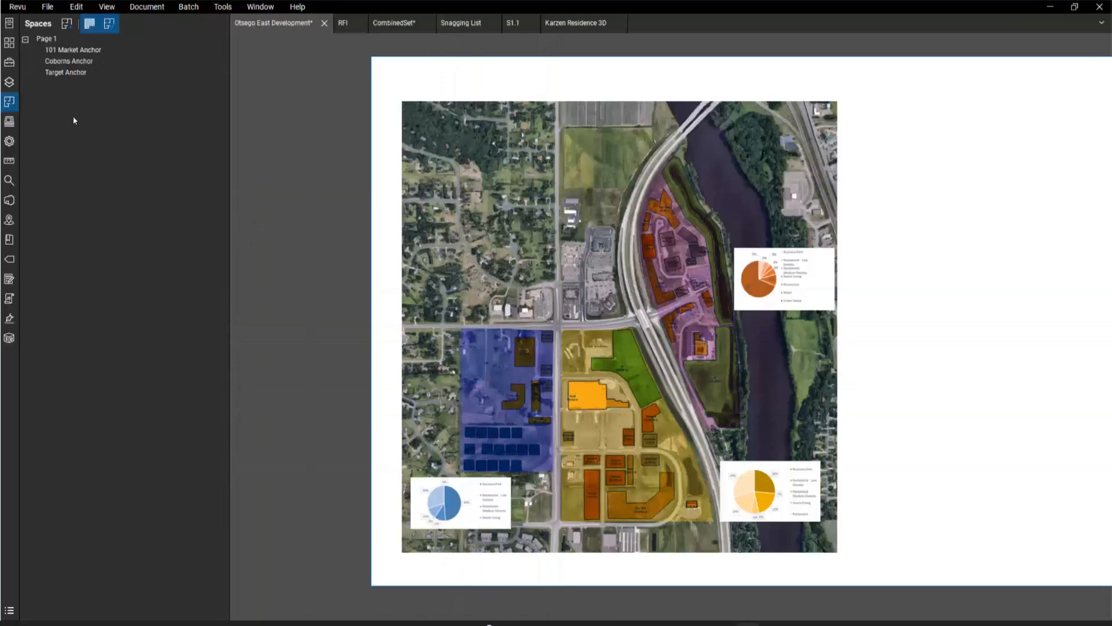
# - Show the Current Set.bex categories alongside the superseded S1.1 sheet, and expand and collapse the Structural category
pyautogui.click(9, 122)
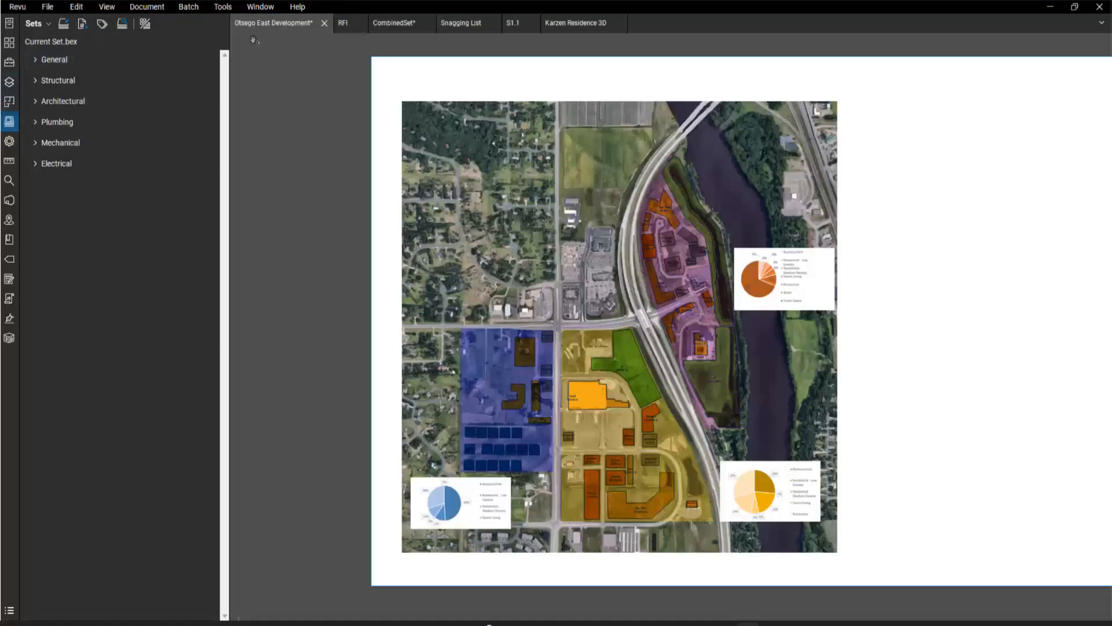
pyautogui.click(516, 26)
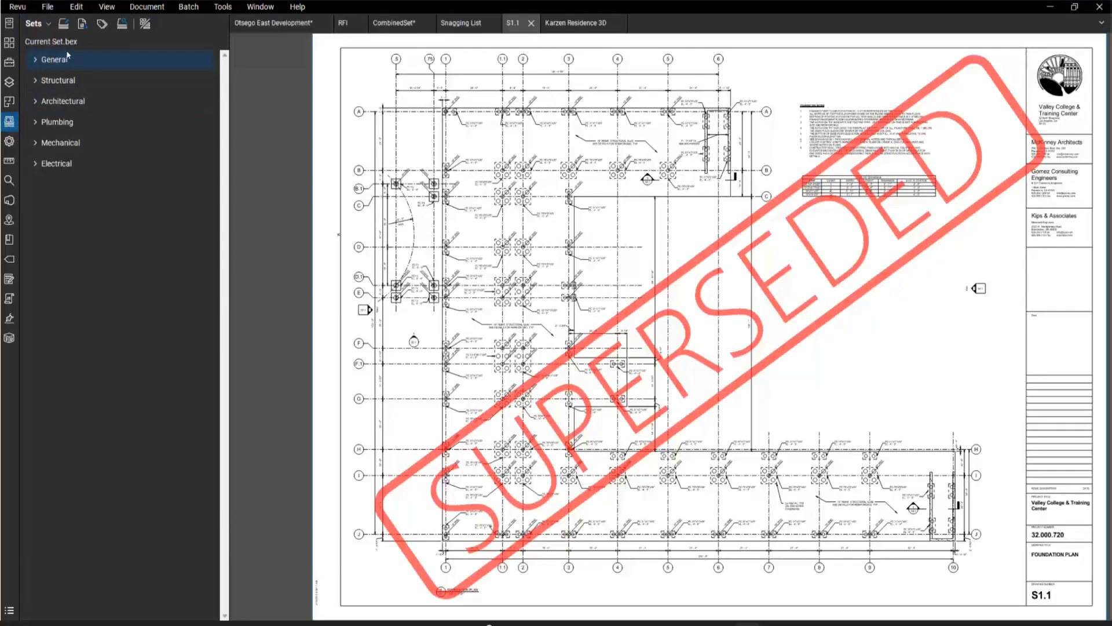
pyautogui.click(37, 77)
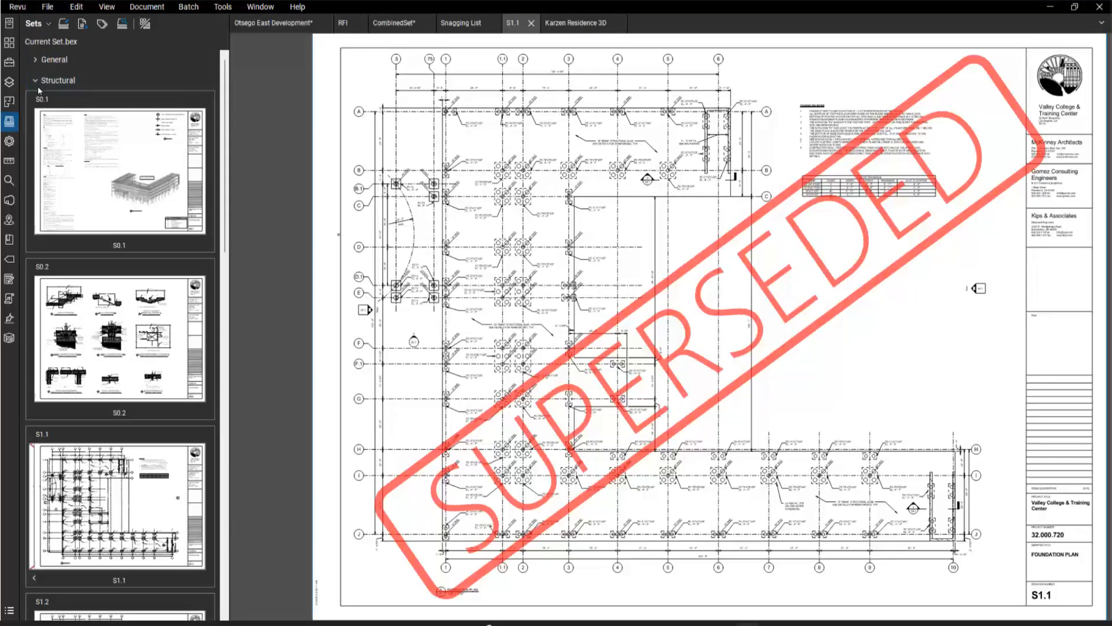
pyautogui.click(58, 81)
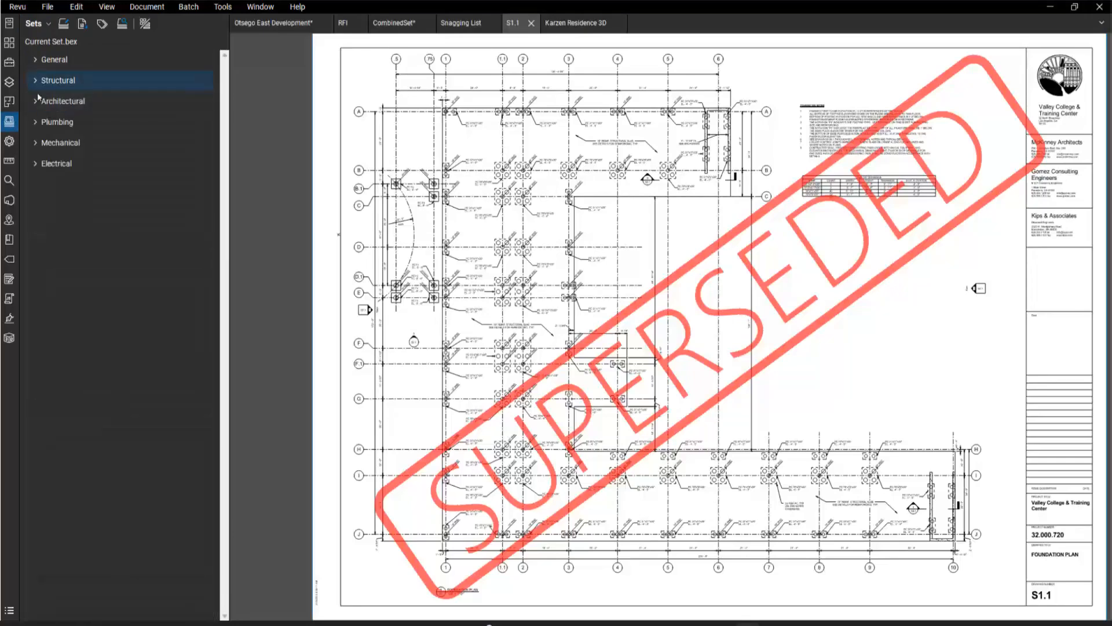
# - Open sheet A 201 from the Architectural category and flip its thumbnail to the superseded revision and back to the current one
pyautogui.click(36, 103)
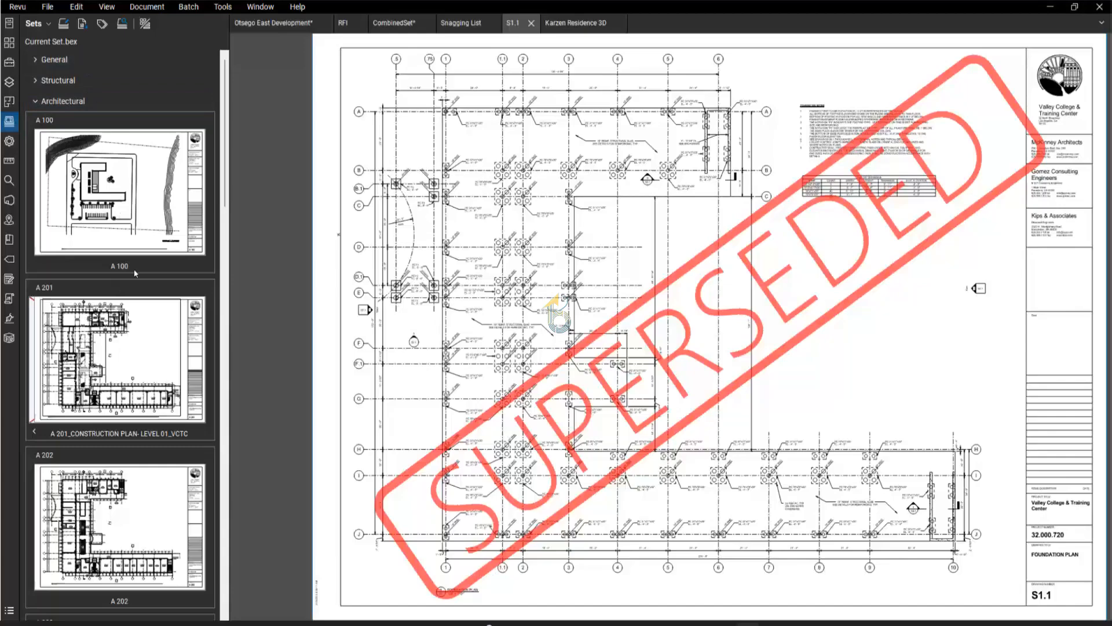
pyautogui.scroll(-3, 100, 220)
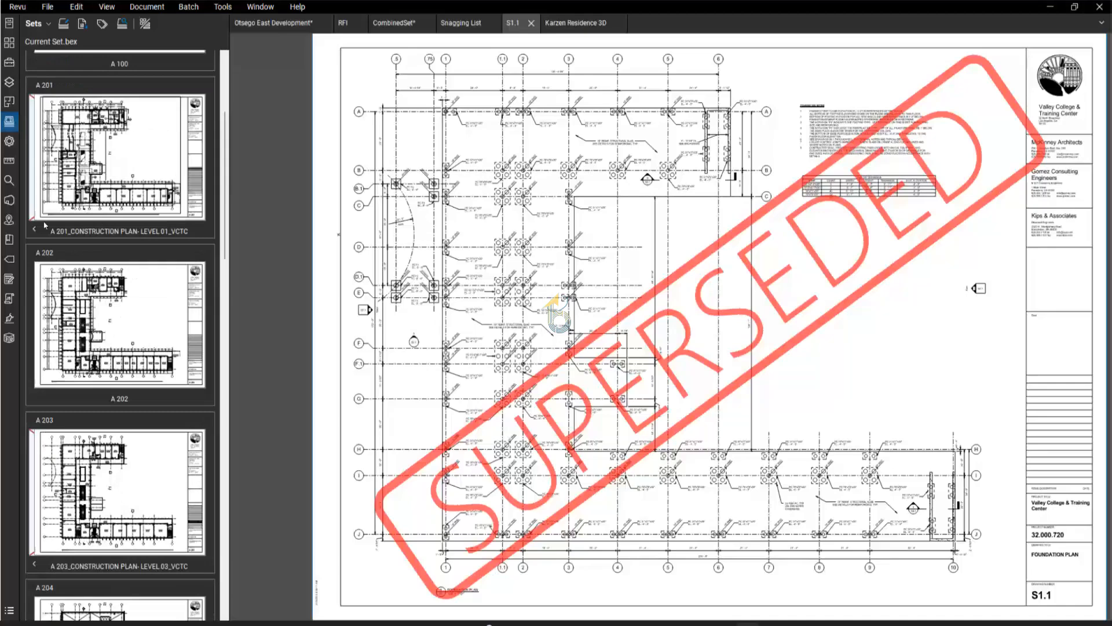
pyautogui.click(110, 195)
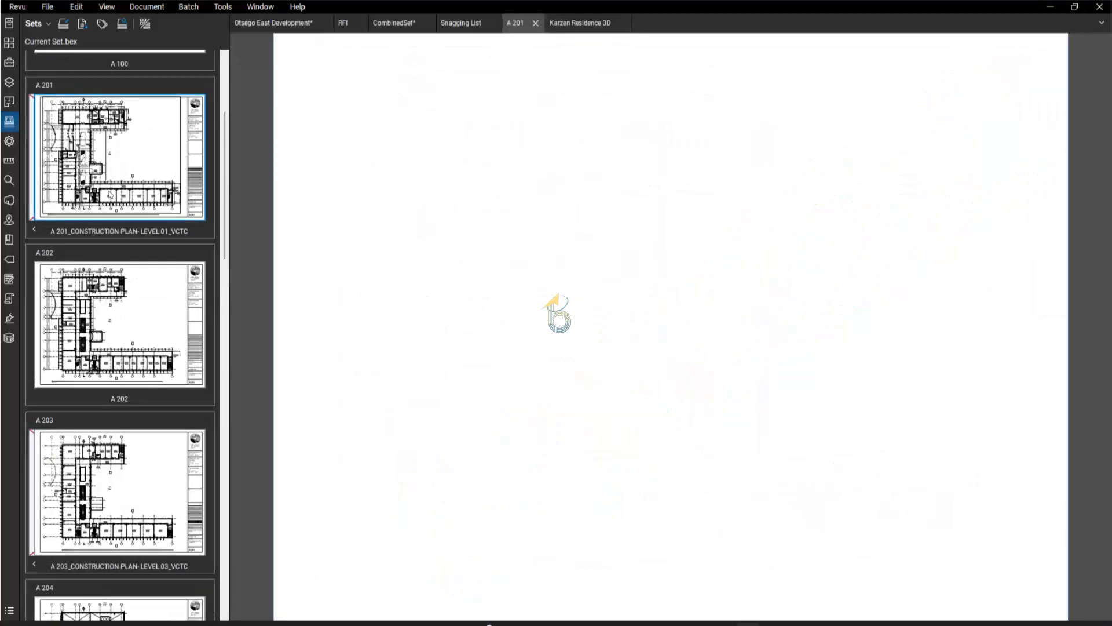
pyautogui.click(35, 232)
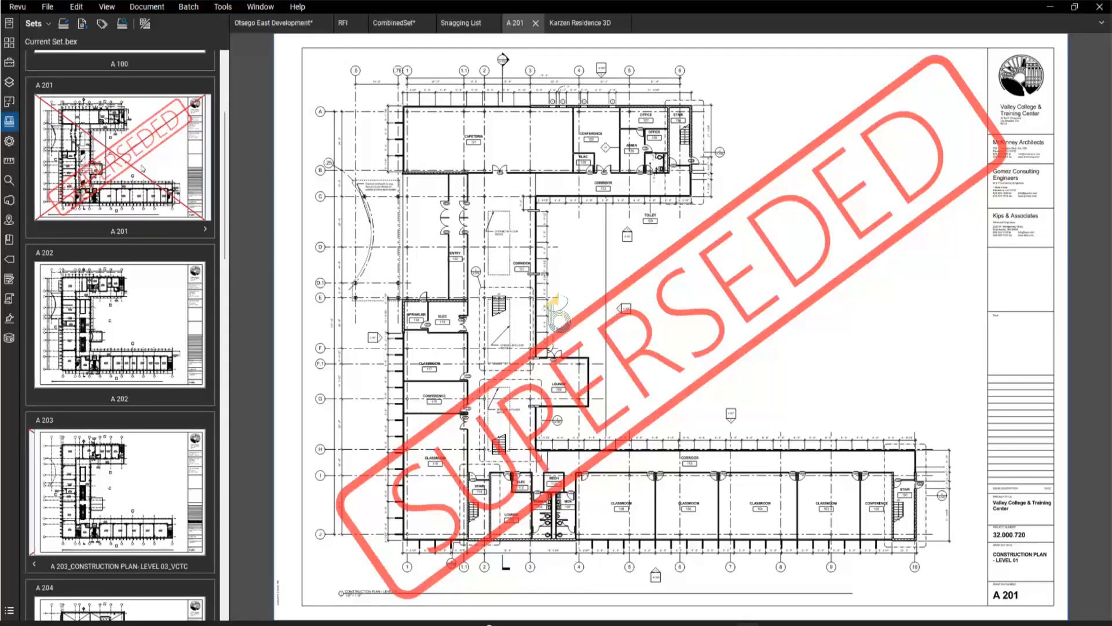
pyautogui.click(205, 232)
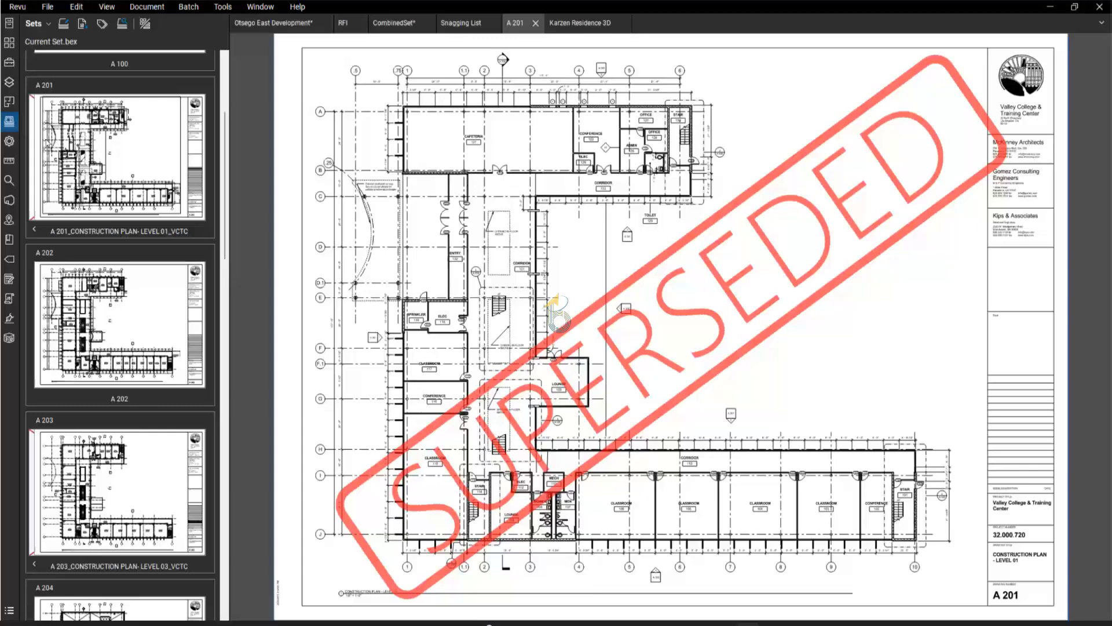
# - Show the properties and add a Cloud+ reading "This are is to remain" around the buildings above the blue area on the Otsego East Development drawing
pyautogui.click(9, 142)
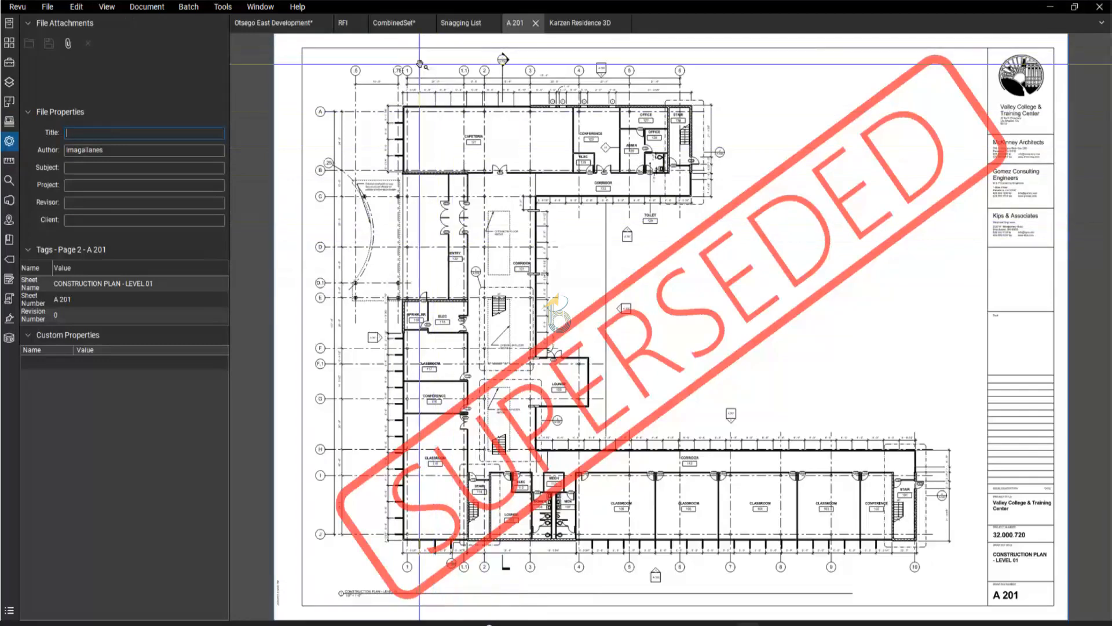
pyautogui.click(284, 23)
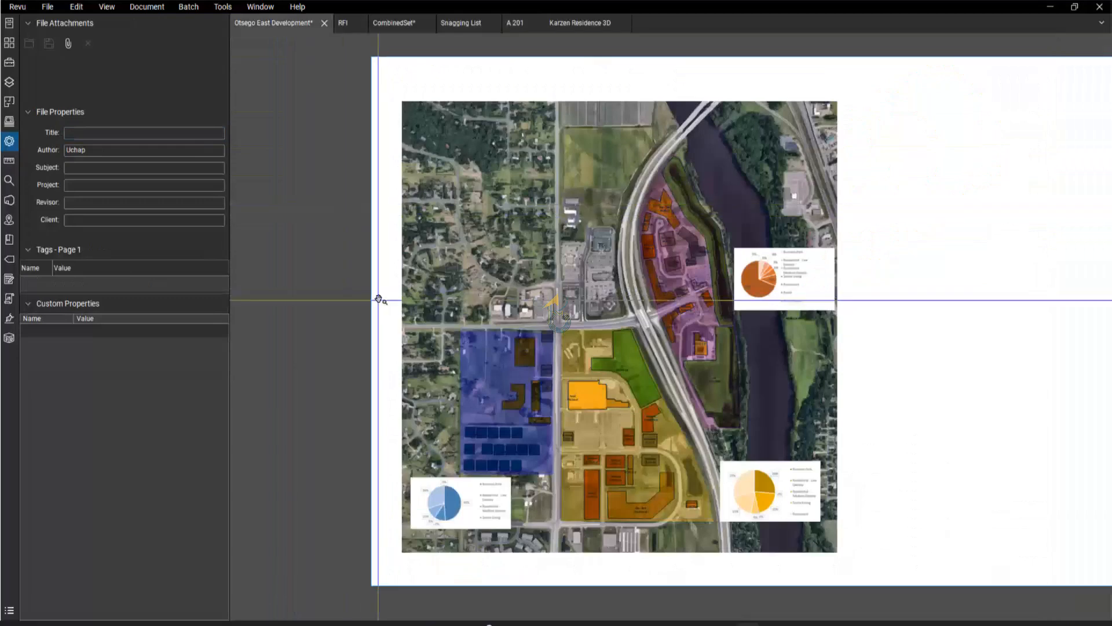
pyautogui.click(223, 7)
pyautogui.moveTo(234, 20)
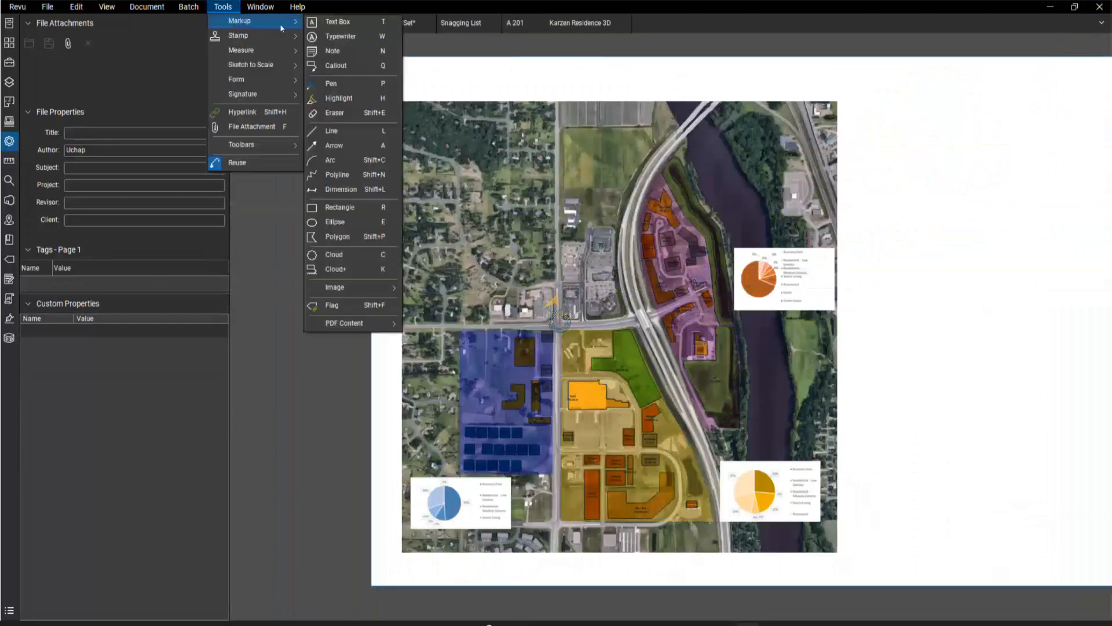
pyautogui.click(336, 269)
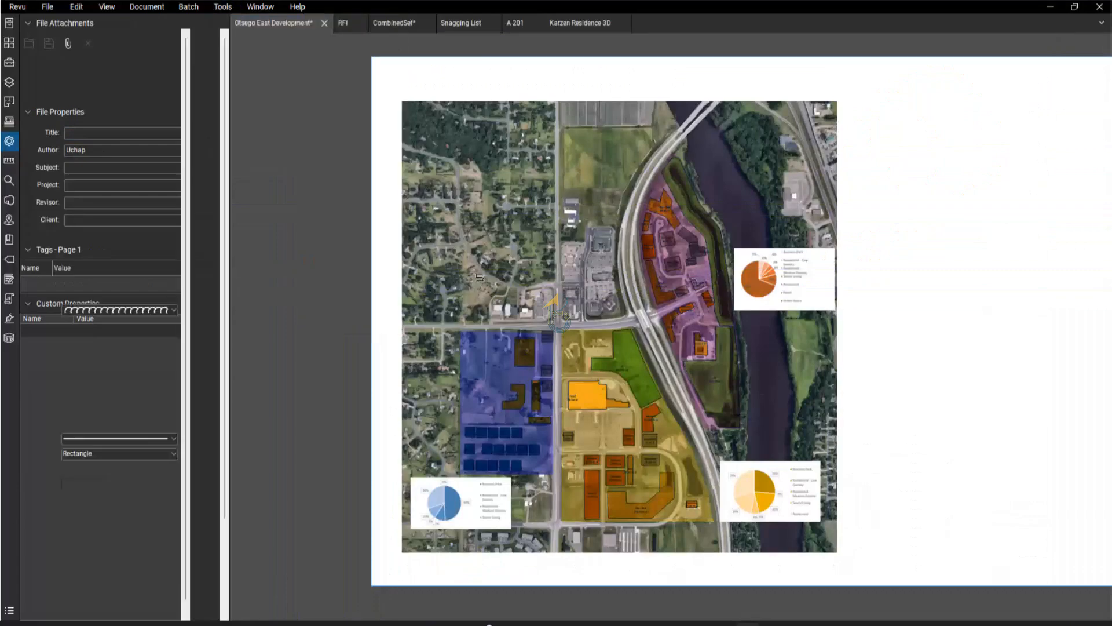
pyautogui.moveTo(475, 269); pyautogui.dragTo(559, 321)
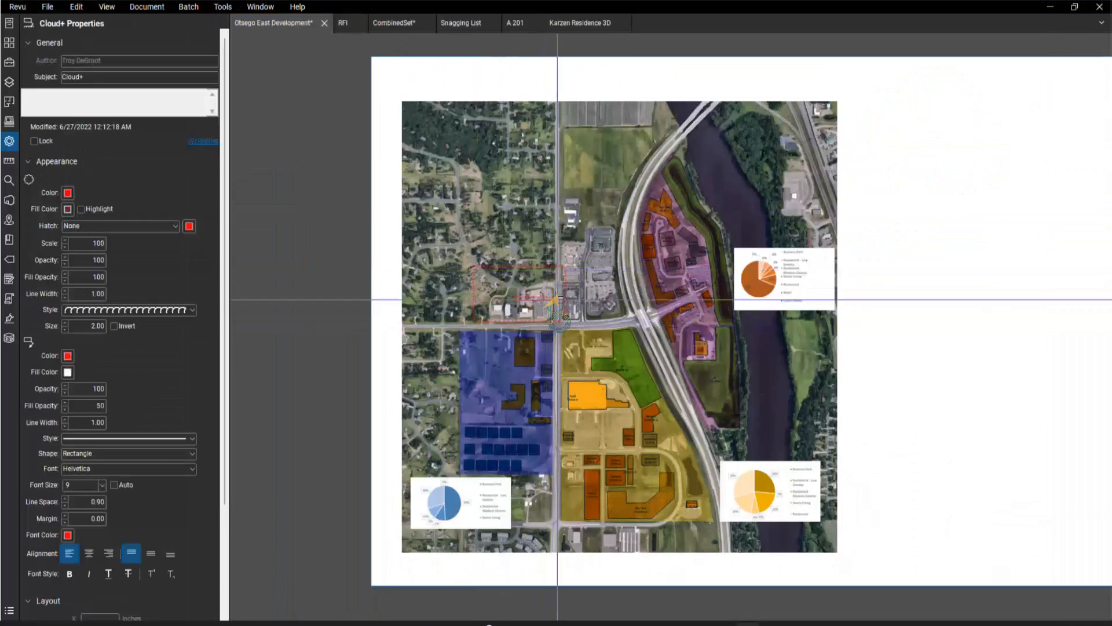
pyautogui.click(494, 248)
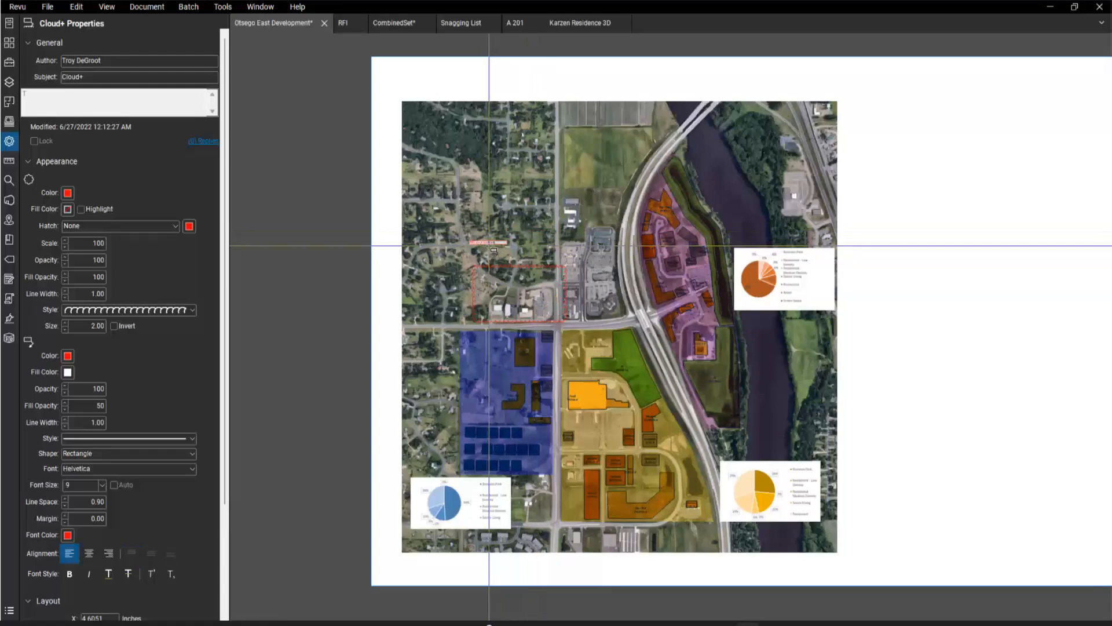
pyautogui.press('Escape')
pyautogui.scroll(5, 509, 258)
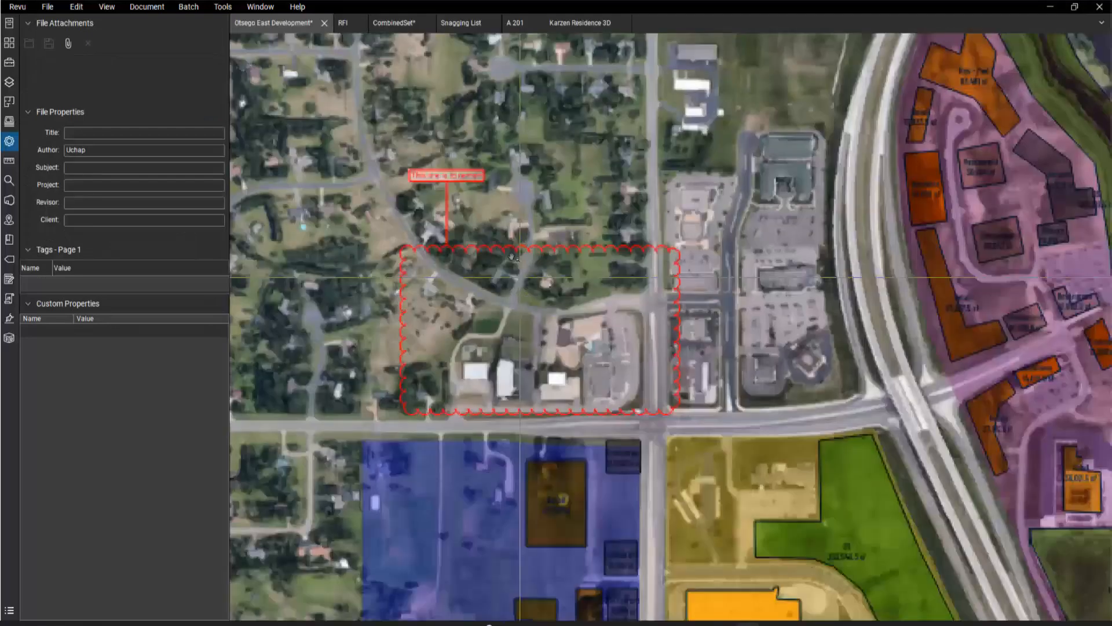
pyautogui.scroll(2, 511, 255)
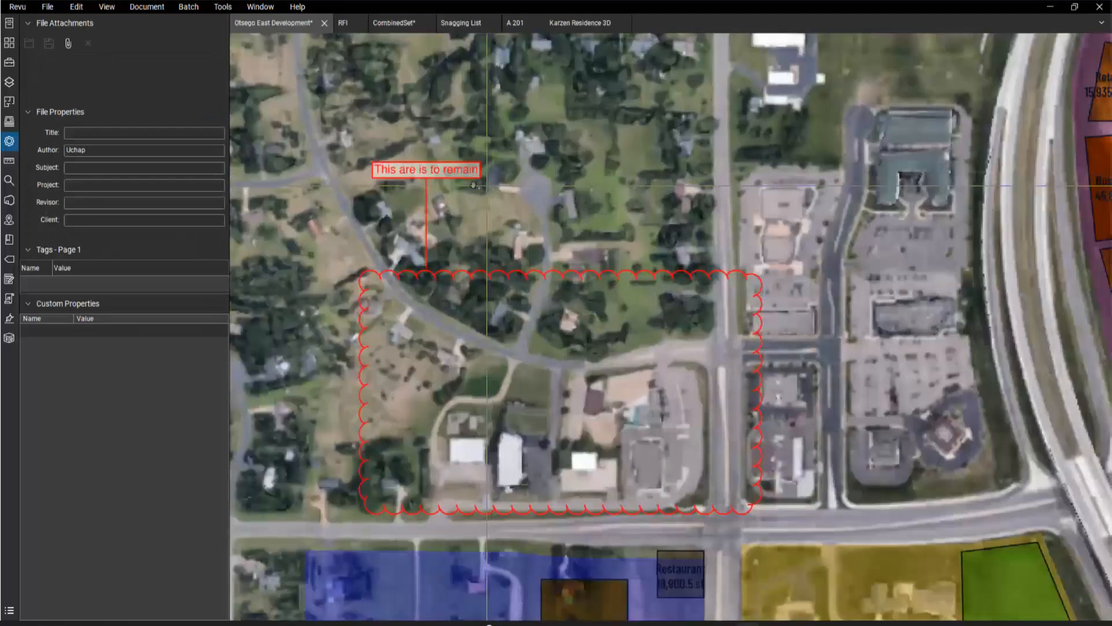
# - Try Dark Green for the cloud's outline, settle on salmon, and set its cloud size to 2.75 and line width to 3.00
pyautogui.click(429, 210)
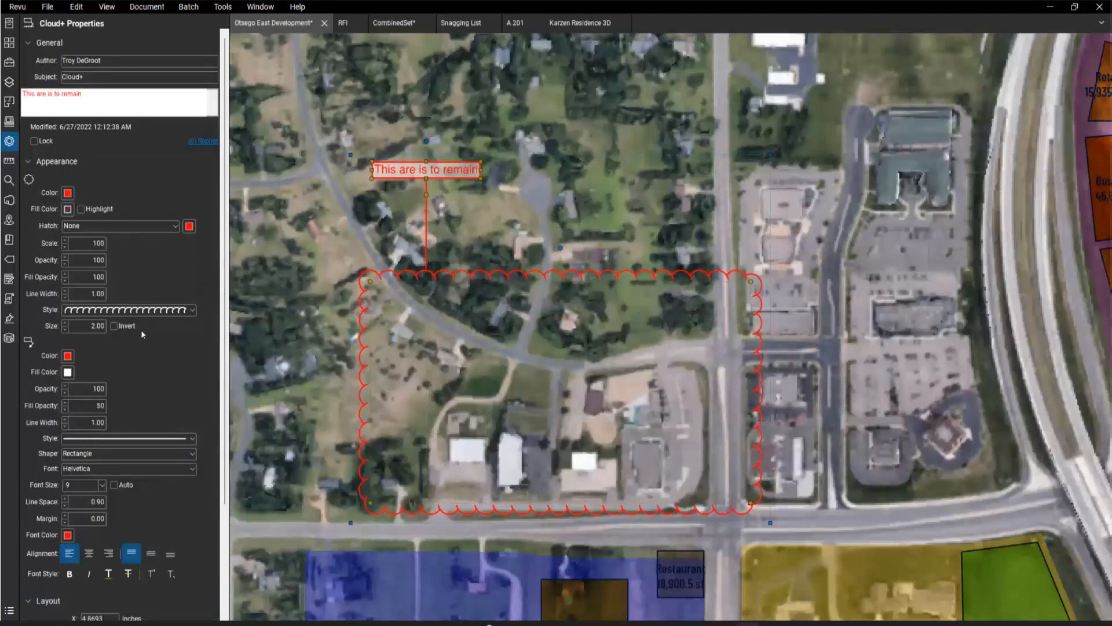
pyautogui.click(68, 193)
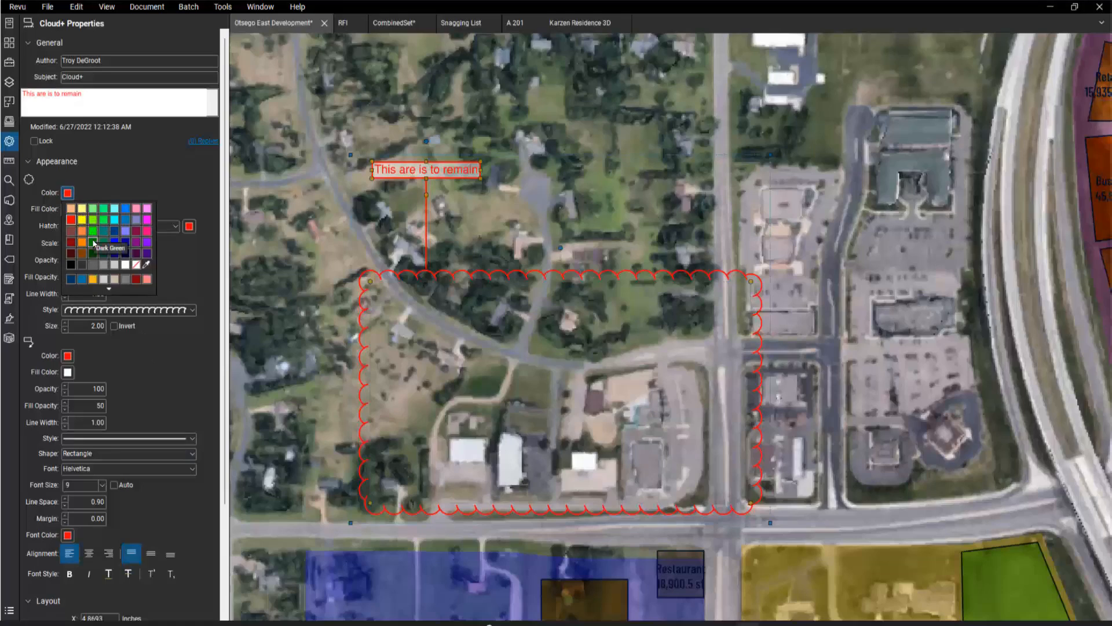
pyautogui.click(93, 243)
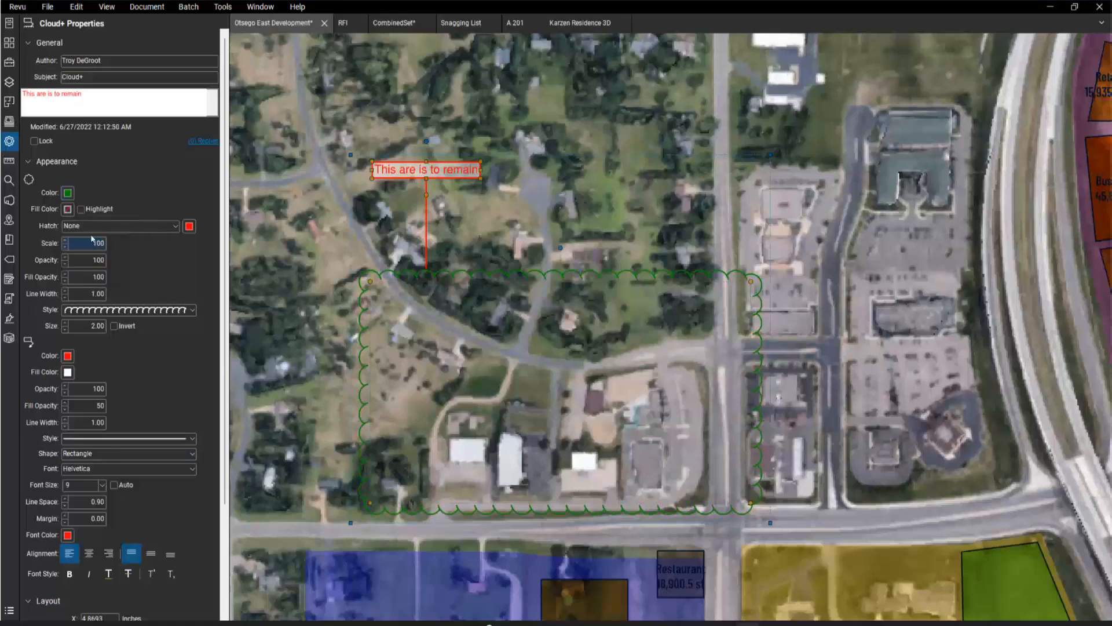
pyautogui.click(68, 193)
pyautogui.click(146, 281)
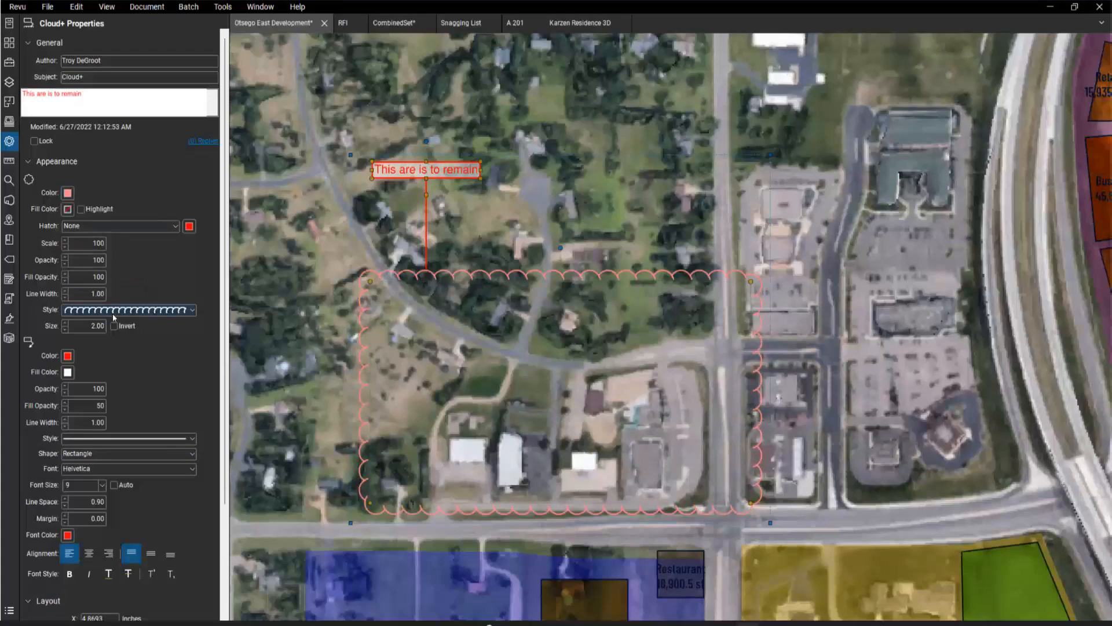
pyautogui.click(65, 323)
pyautogui.click(65, 324)
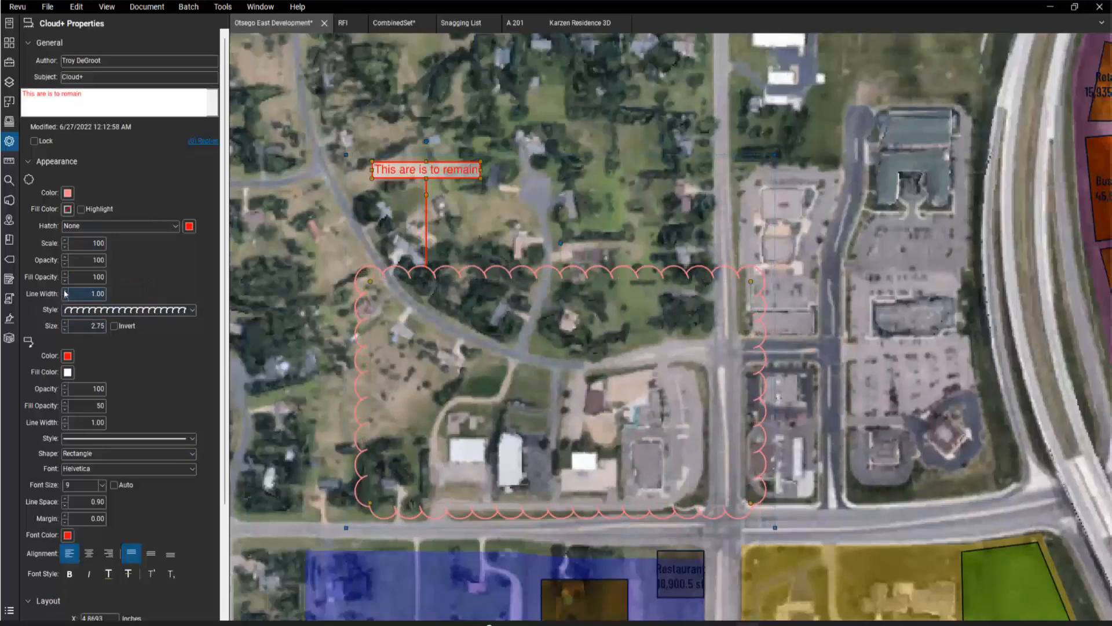
pyautogui.click(65, 292)
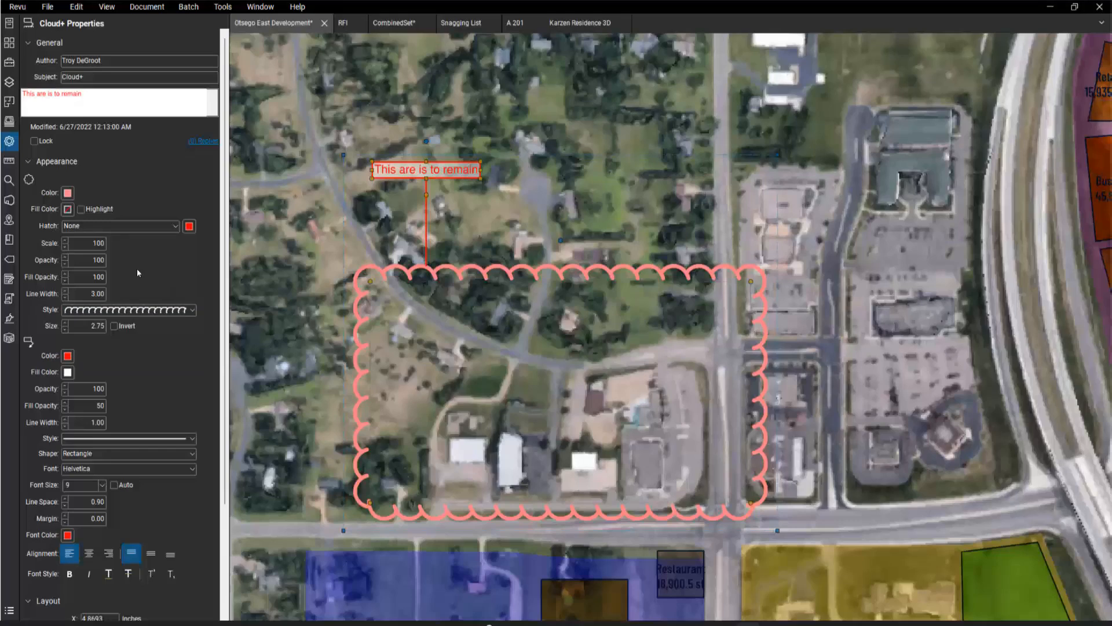
# - Show the measurement settings, check the preset page scales, and return the page scale to Custom
pyautogui.click(9, 161)
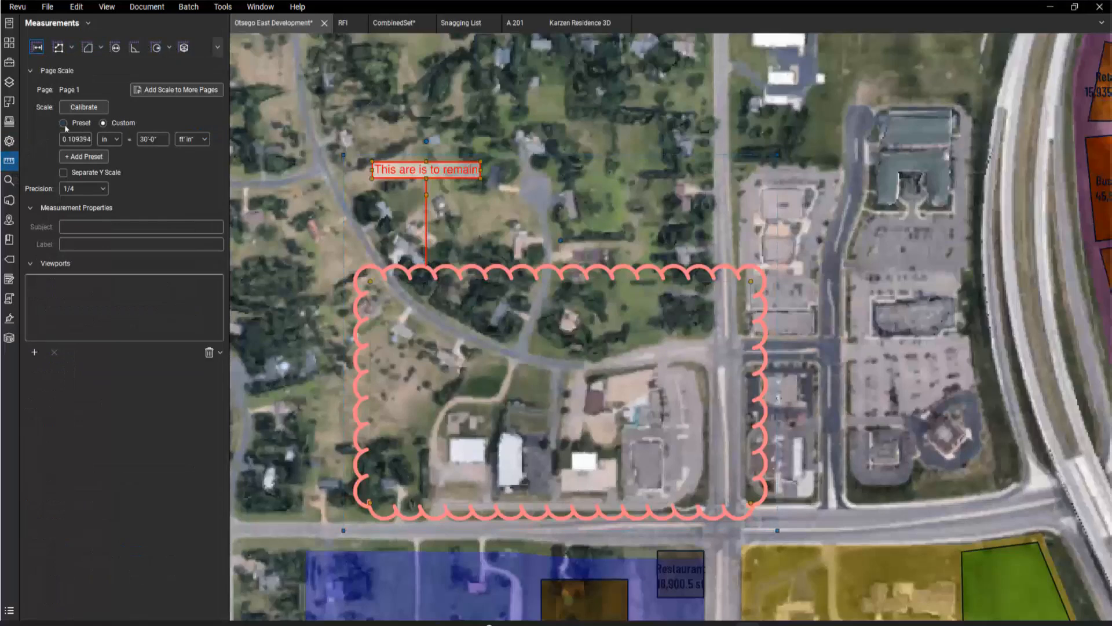
pyautogui.click(64, 124)
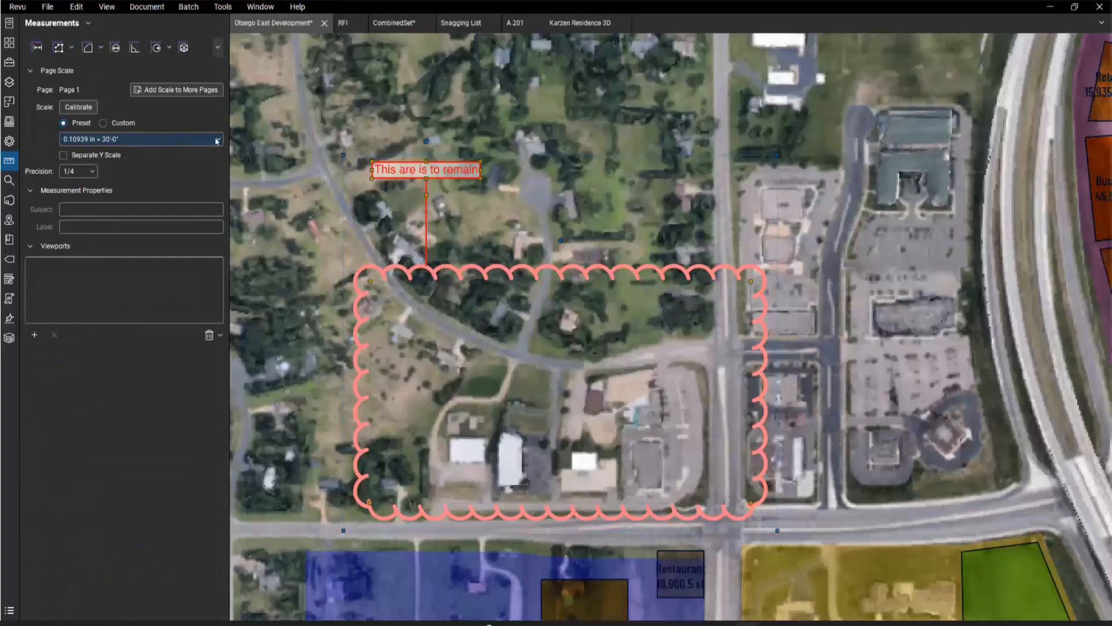
pyautogui.click(219, 140)
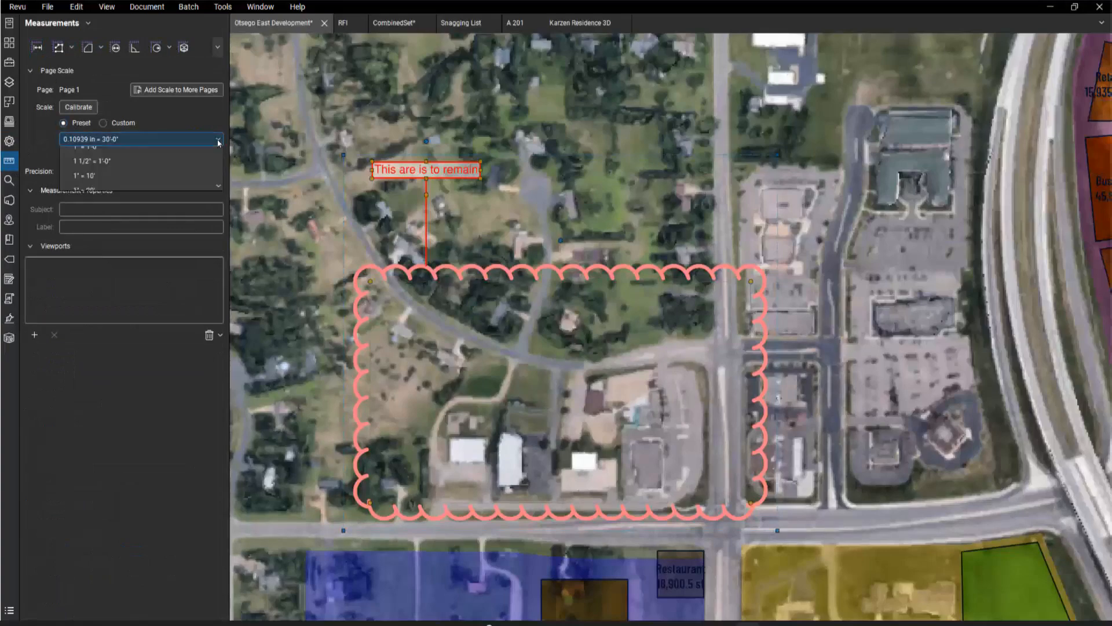
pyautogui.click(179, 132)
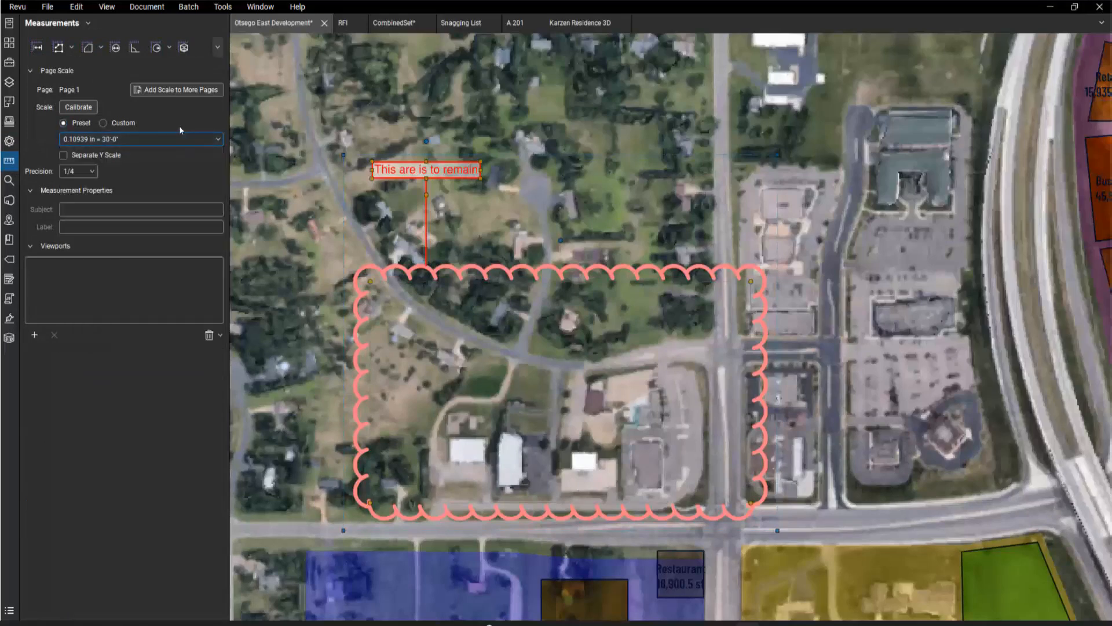
pyautogui.click(120, 124)
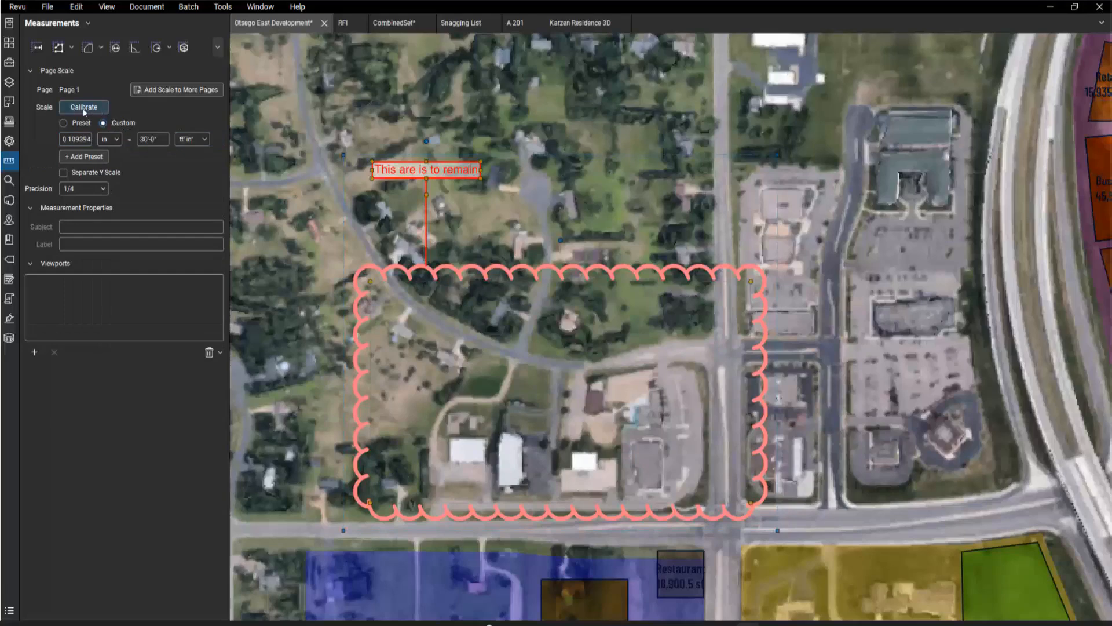
pyautogui.scroll(-5, 370, 227)
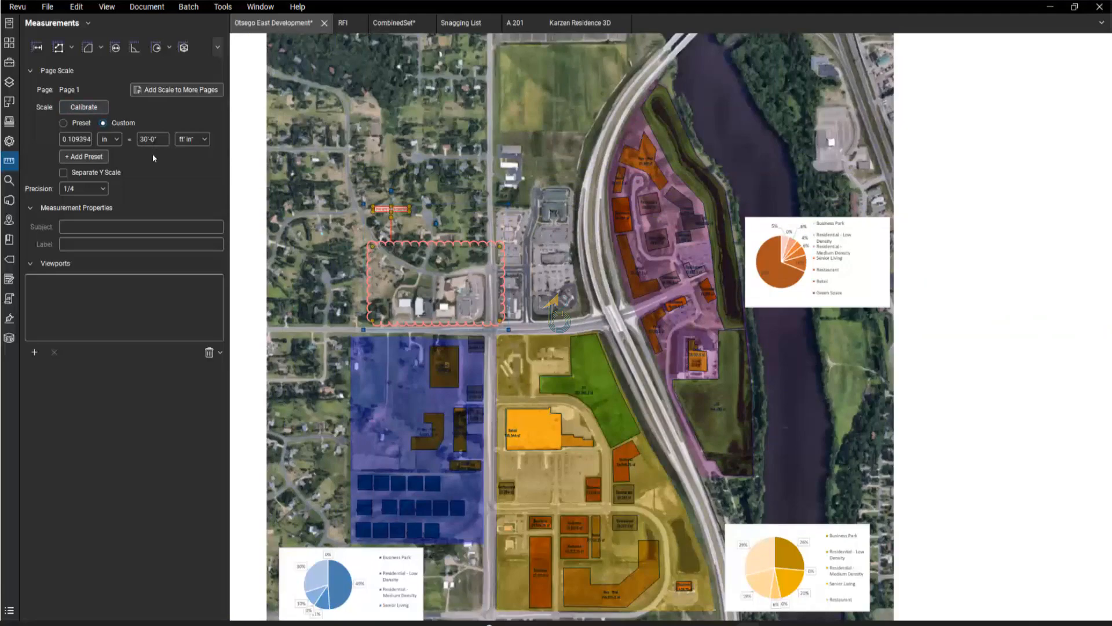
# - Show the text search options and open Building Codes.pdf from the recent files
pyautogui.click(9, 180)
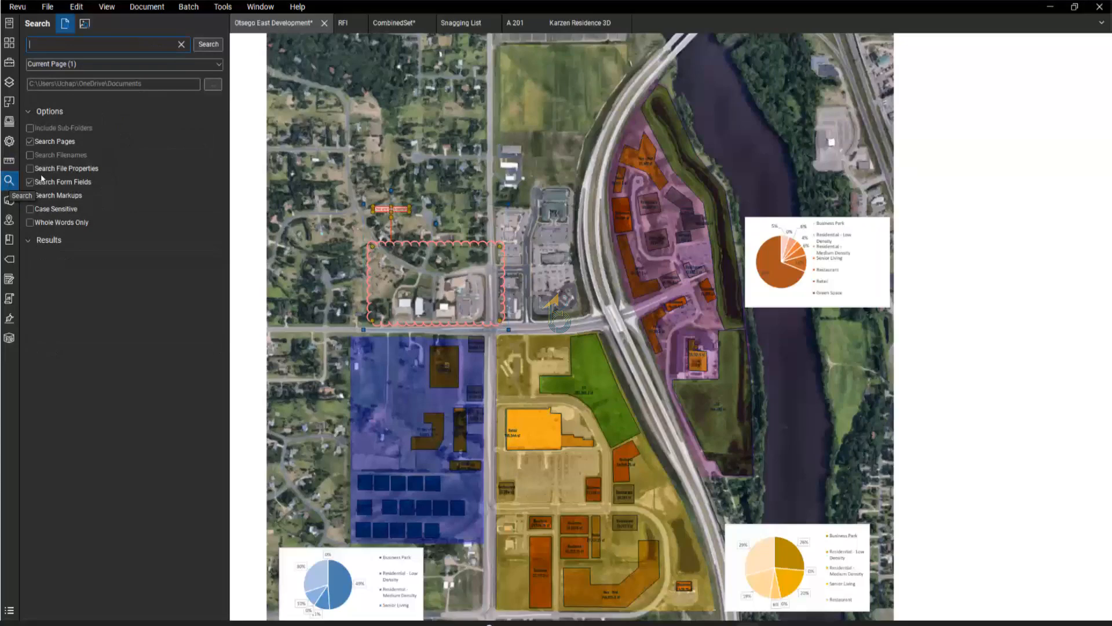
pyautogui.click(64, 28)
pyautogui.click(7, 25)
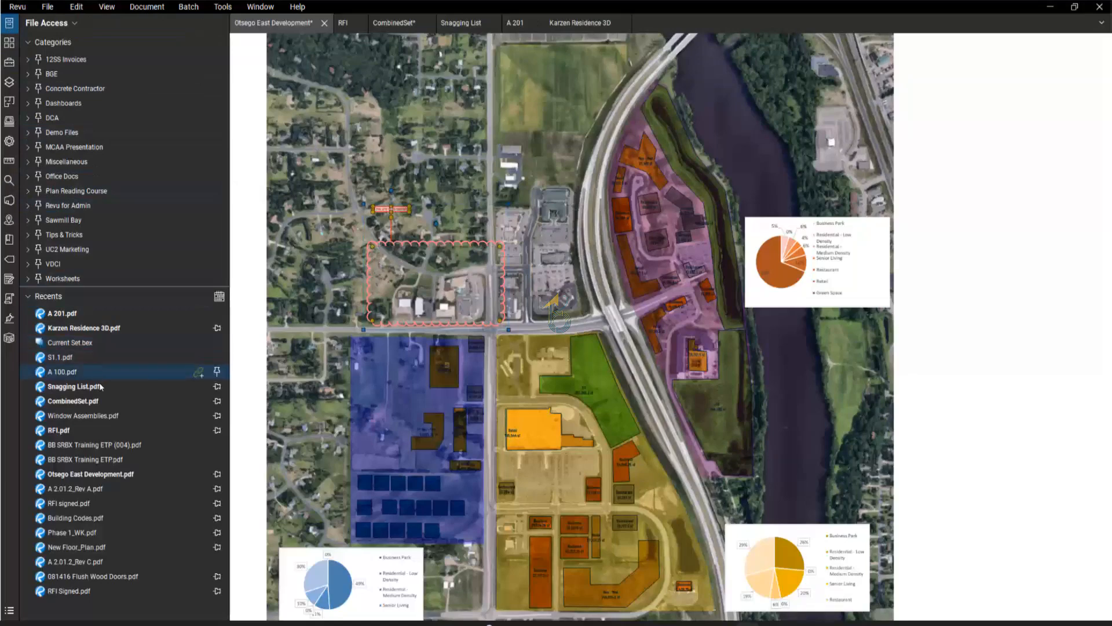
pyautogui.click(97, 521)
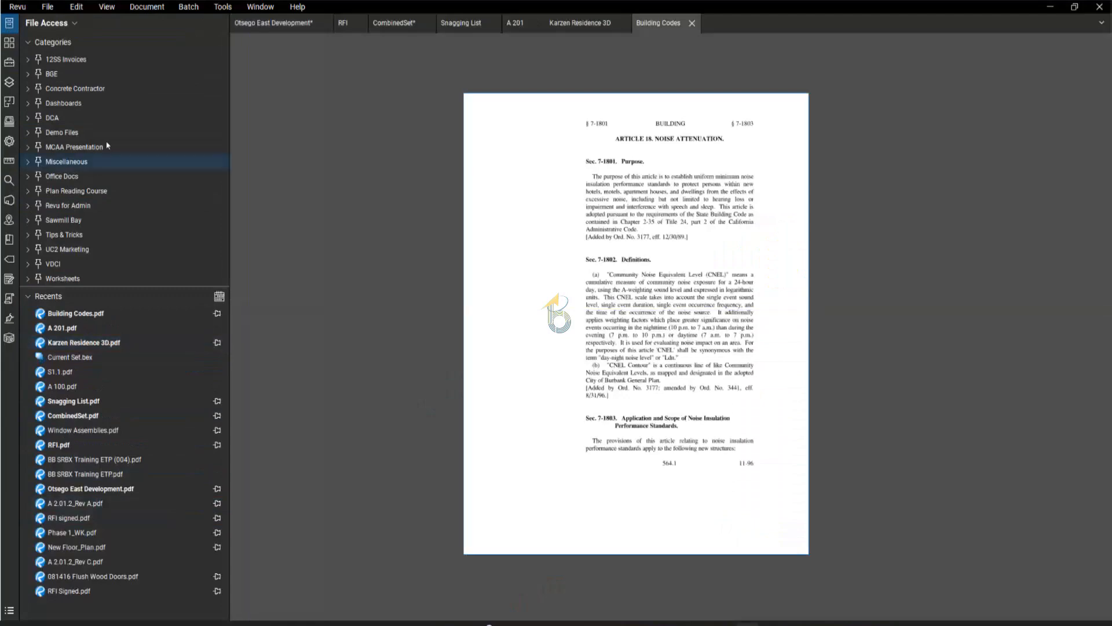
# - Search the current page of Building Codes for the text "noise"
pyautogui.click(9, 181)
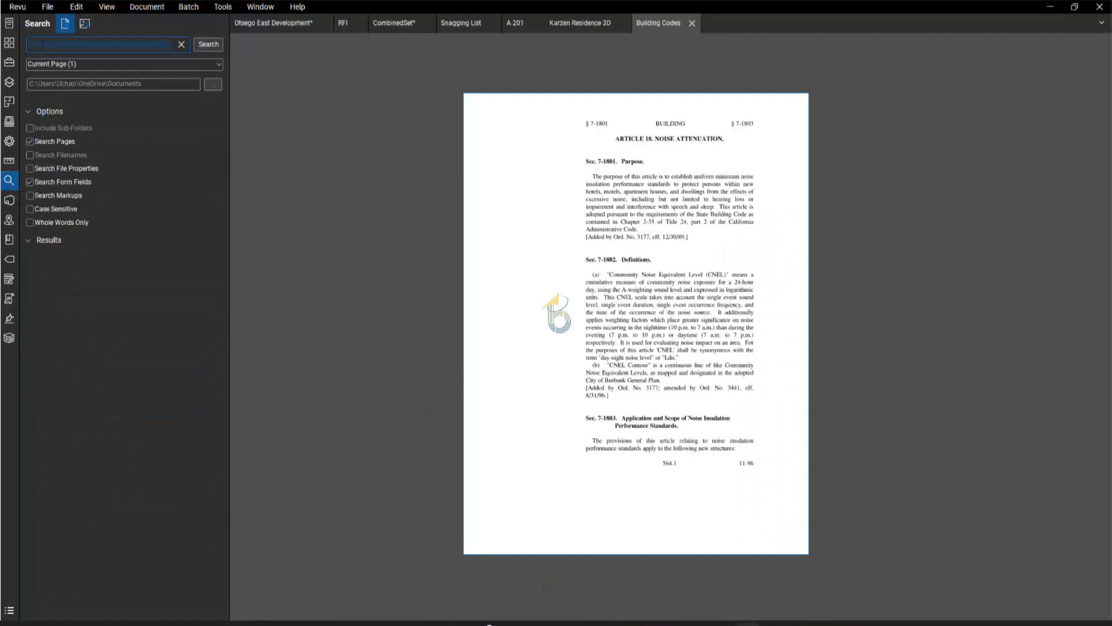
pyautogui.write('noise')
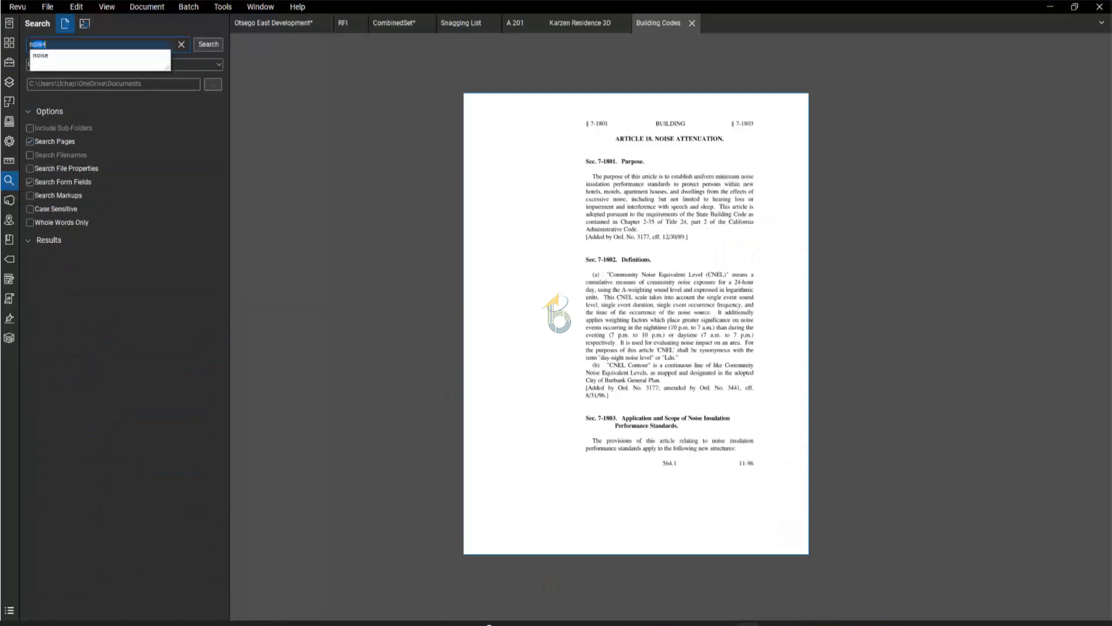
pyautogui.write('ise')
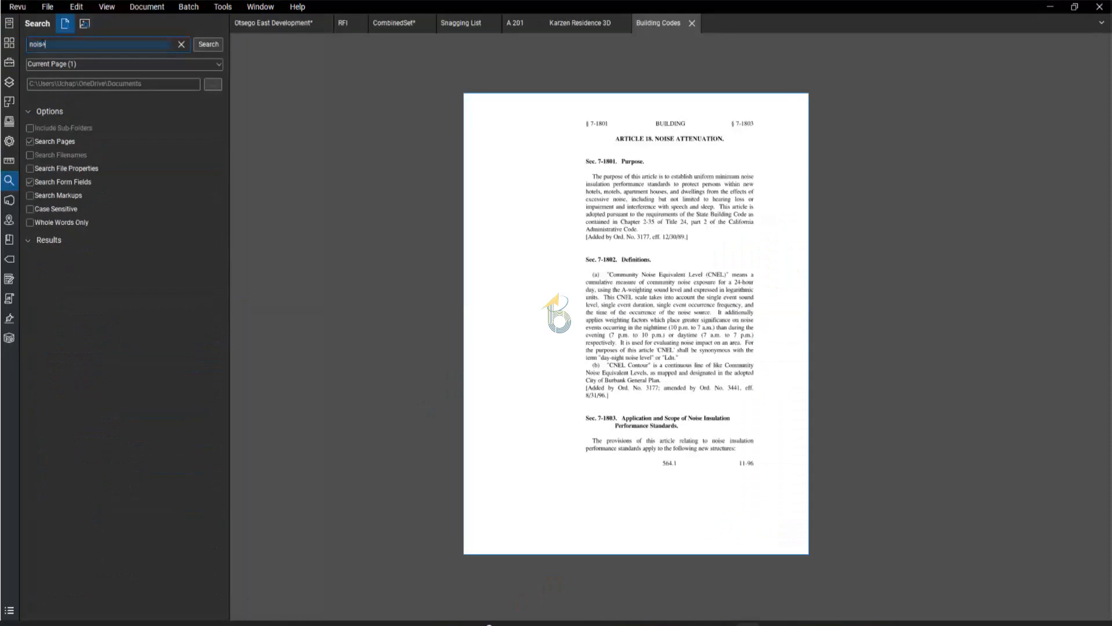
pyautogui.press('Return')
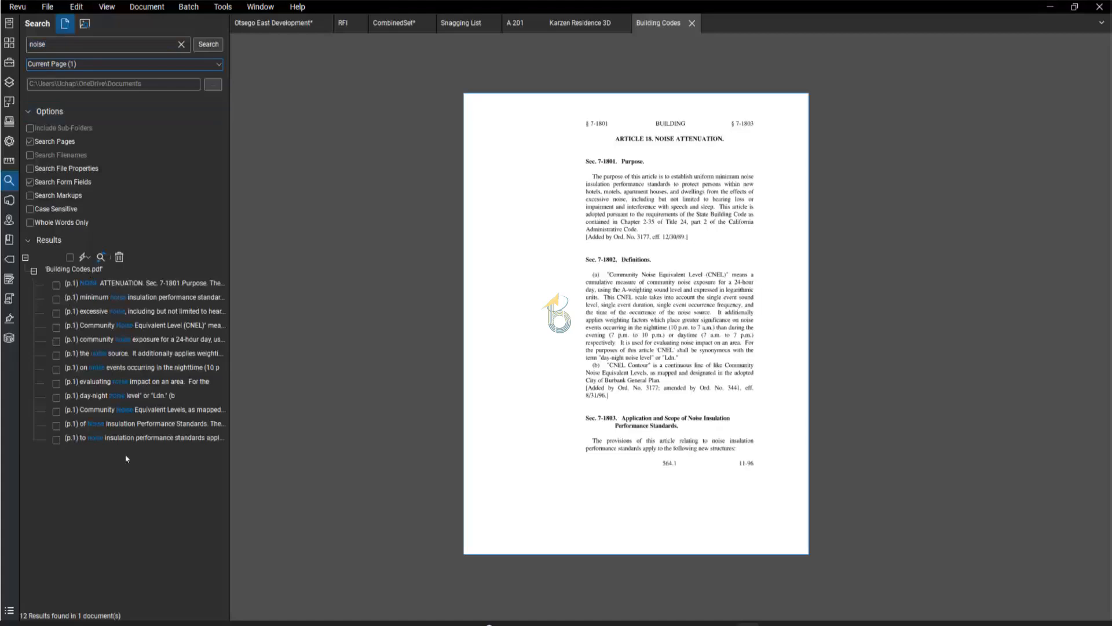
# - Jump to several of the "noise" matches in turn, from the Article 18 heading into the Sec. 7-1802 definitions
pyautogui.click(125, 285)
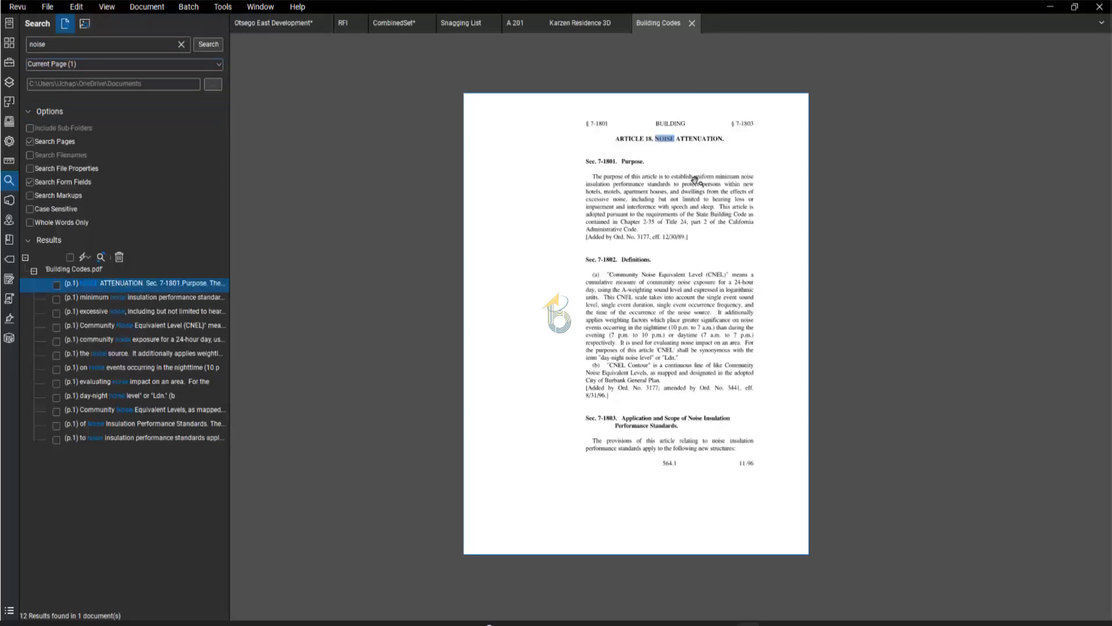
pyautogui.click(134, 313)
pyautogui.press('Down')
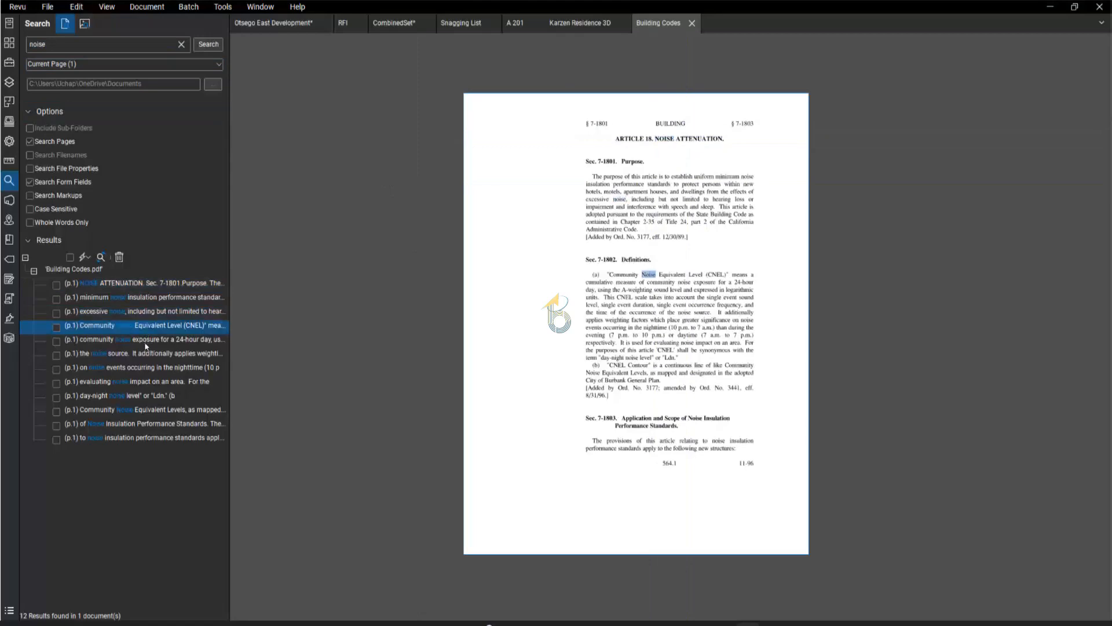
pyautogui.click(146, 342)
pyautogui.click(145, 354)
pyautogui.click(144, 366)
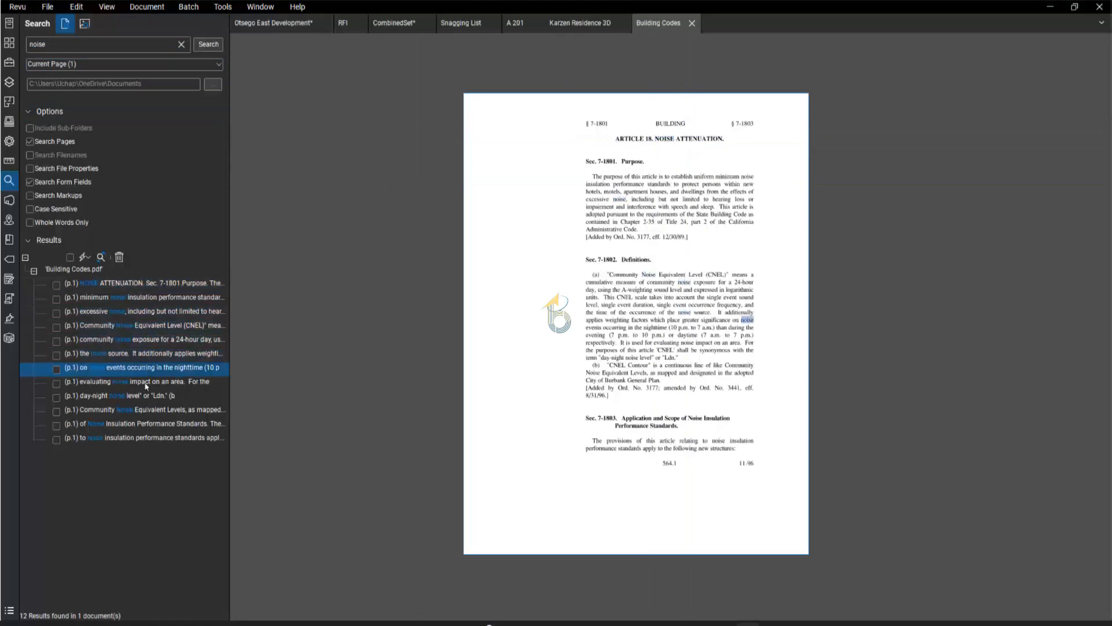
# - Jump to the "evaluating noise impact" and "day-night noise level" matches, and check all results to show the actions available for them
pyautogui.click(145, 385)
pyautogui.click(147, 394)
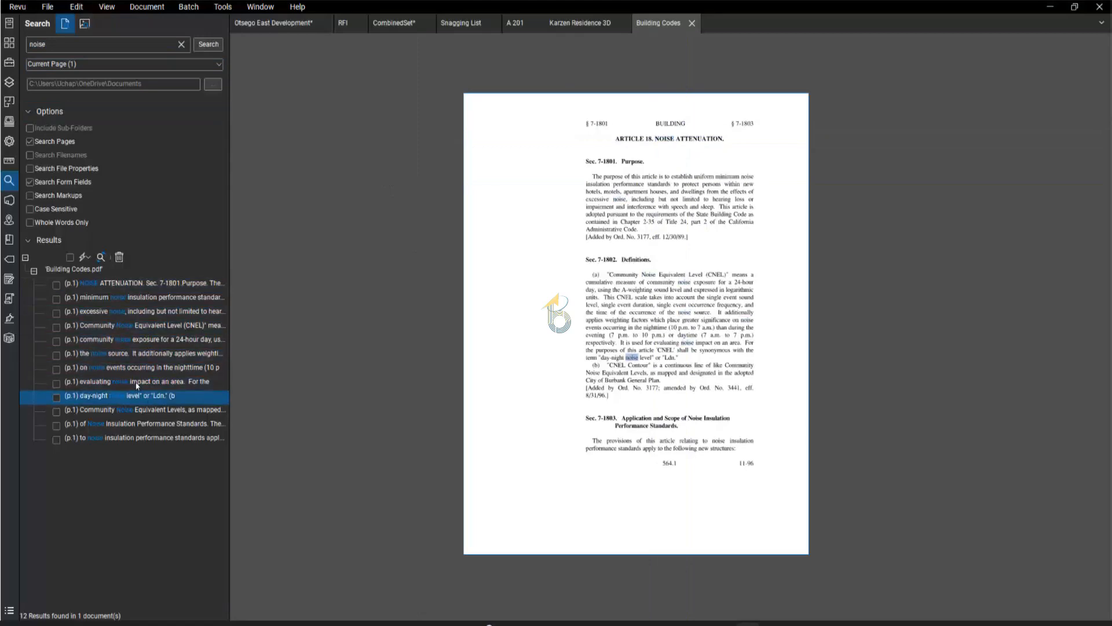
pyautogui.click(70, 258)
pyautogui.click(86, 259)
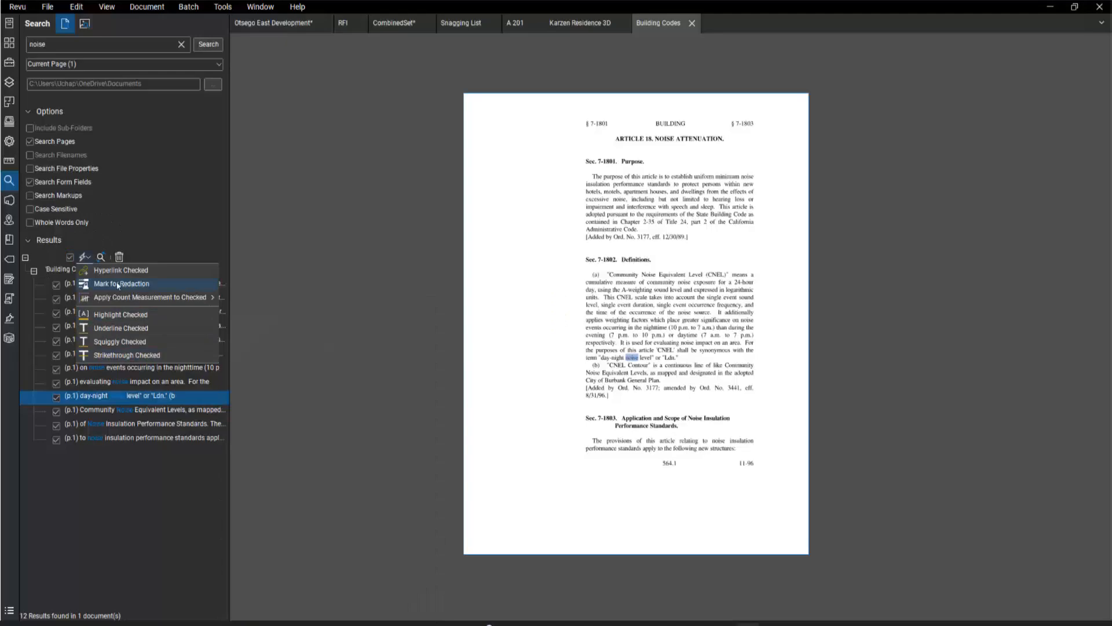
pyautogui.click(9, 372)
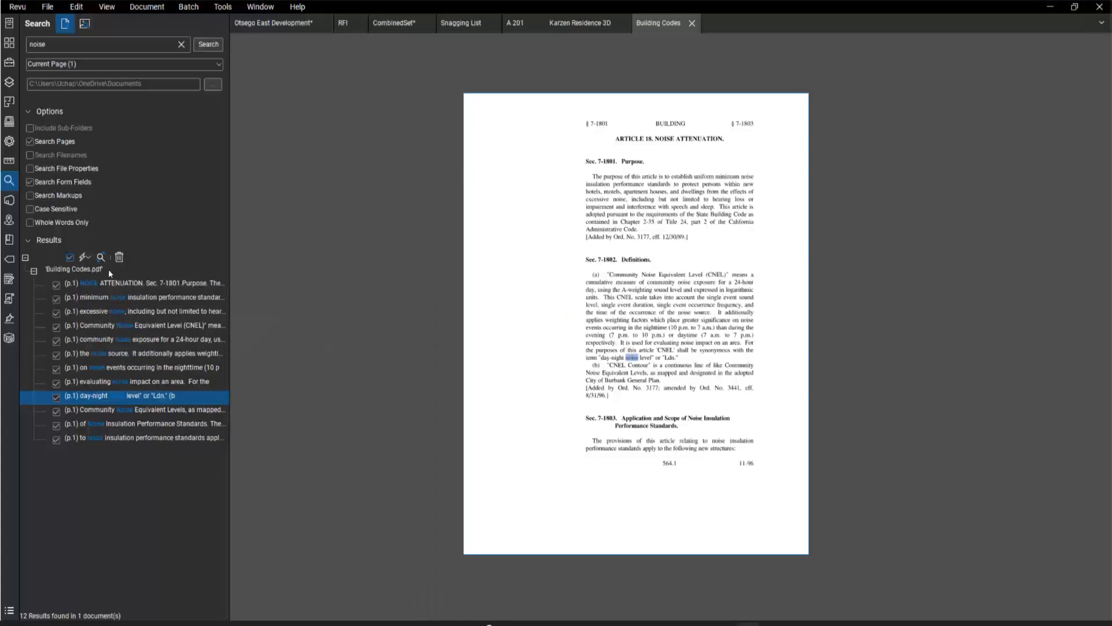
# - Close Building Codes and open sheet A 201 of CombinedSet from its page thumbnails
pyautogui.click(693, 25)
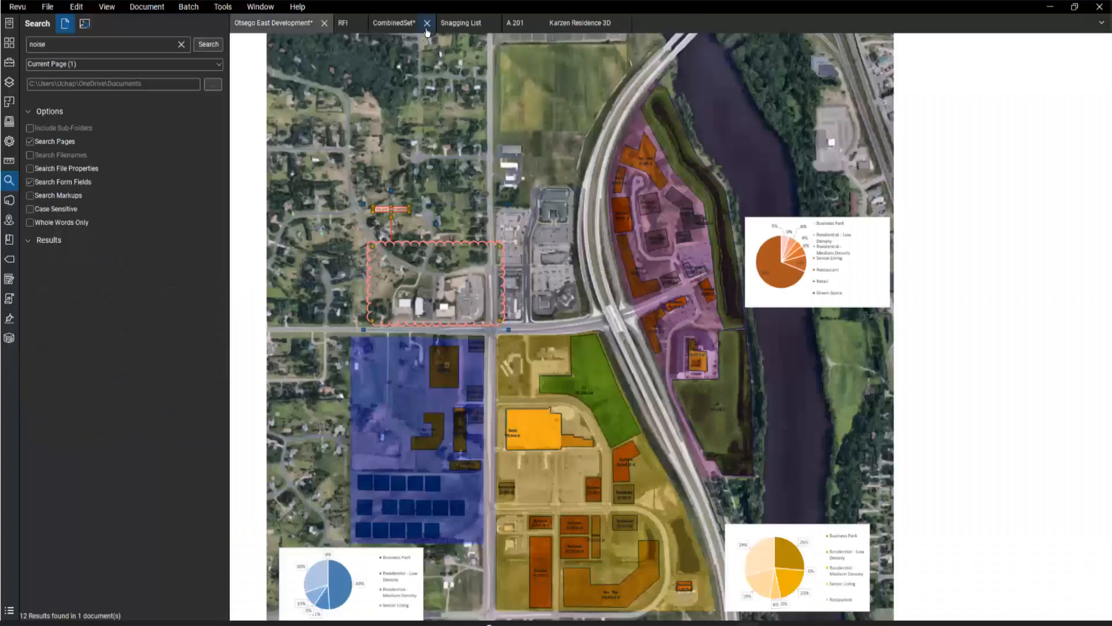
pyautogui.click(391, 24)
pyautogui.scroll(-2, 440, 254)
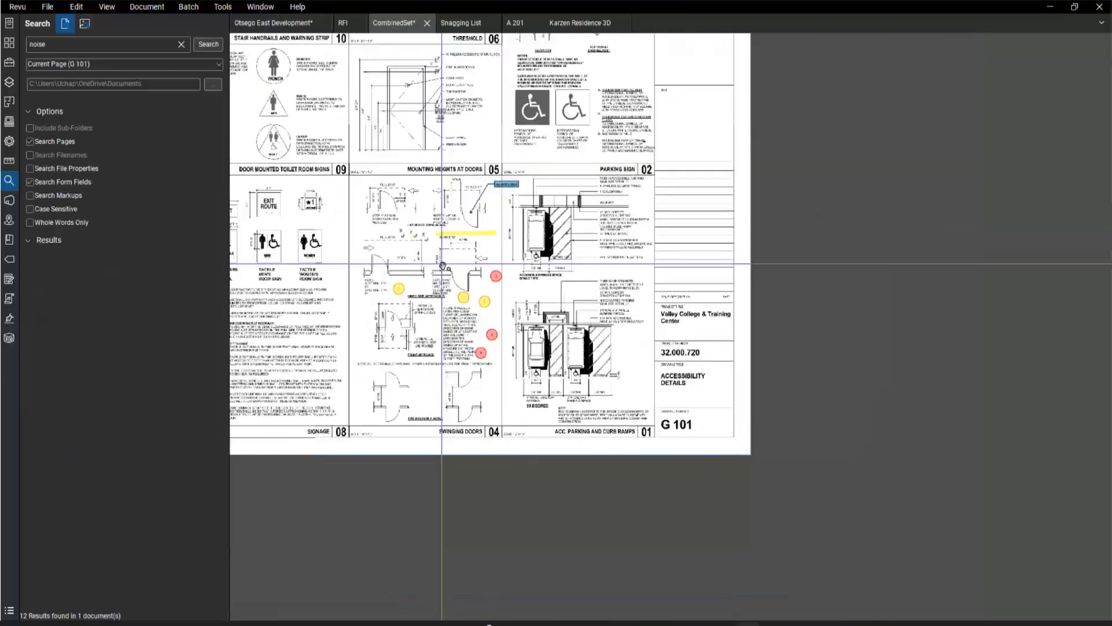
pyautogui.scroll(-3, 442, 265)
pyautogui.moveTo(419, 199); pyautogui.dragTo(624, 356)
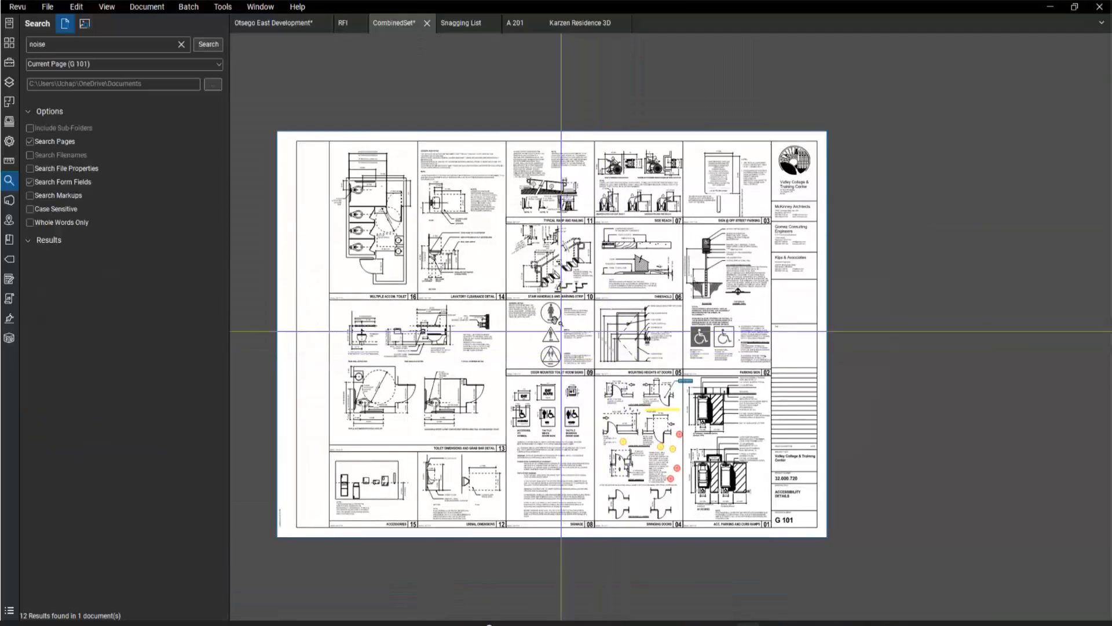
pyautogui.click(8, 46)
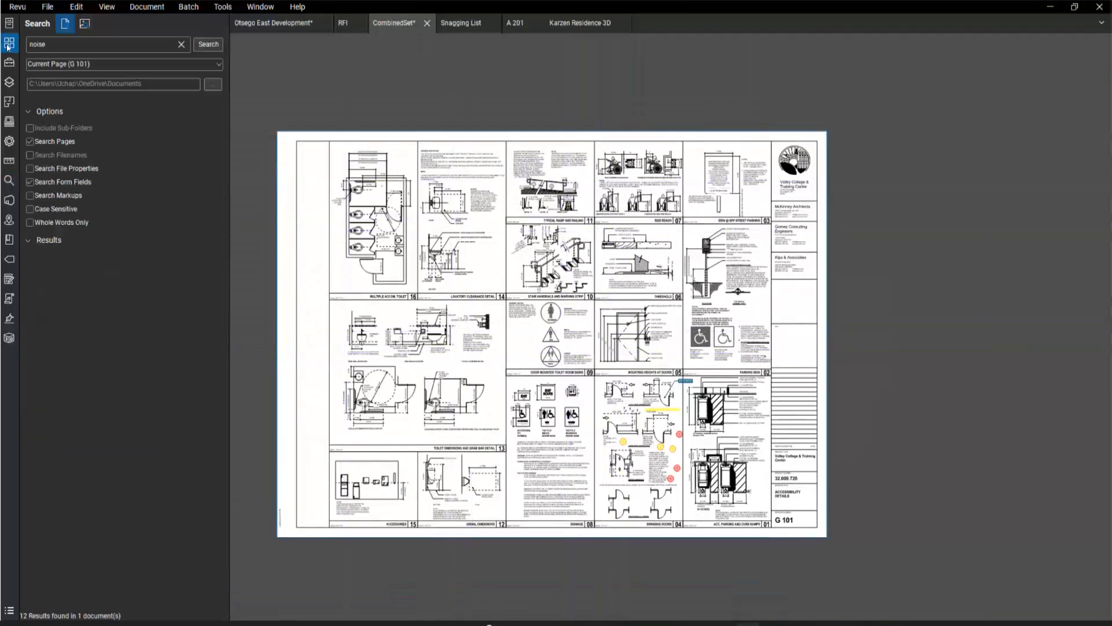
pyautogui.click(164, 213)
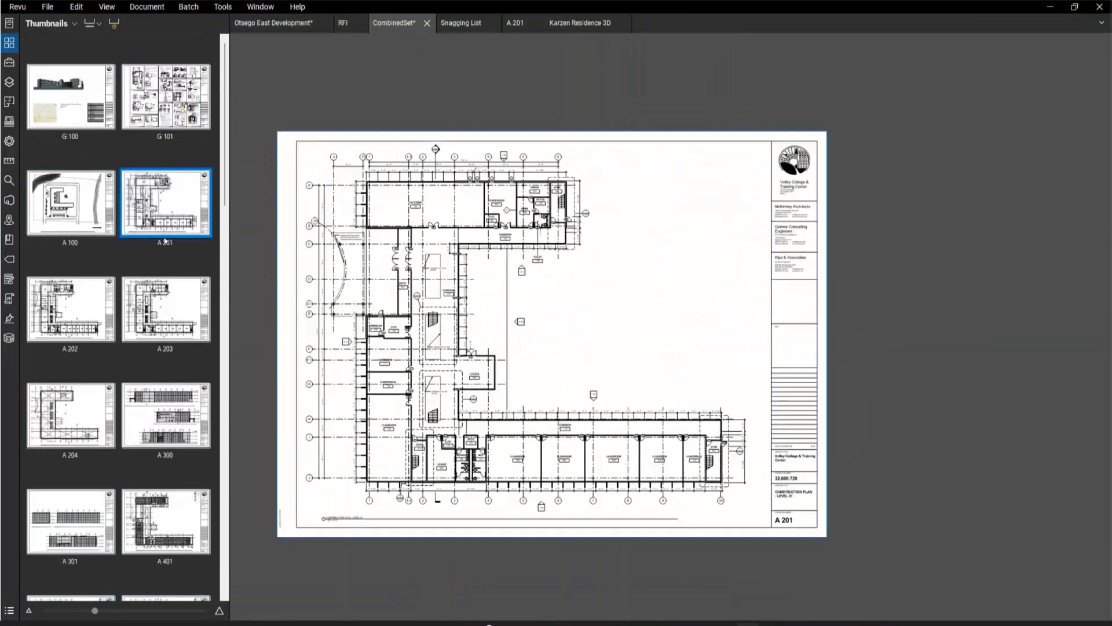
# - Run a visual search on sheet A 201, using the upper toilet in men's room 107 as the search image
pyautogui.click(9, 180)
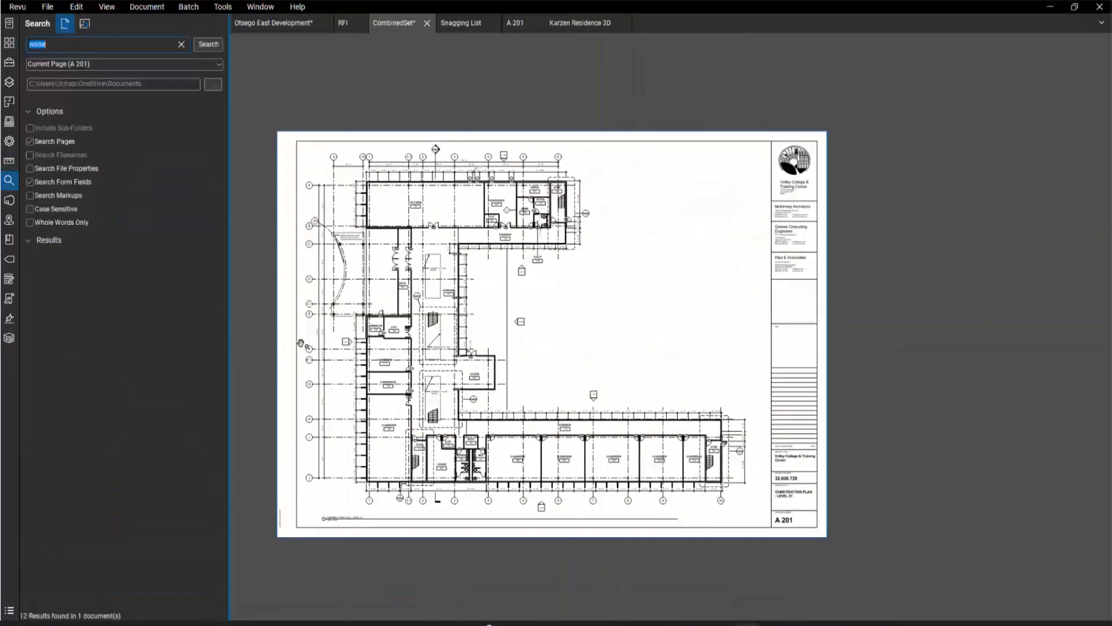
pyautogui.scroll(3, 408, 443)
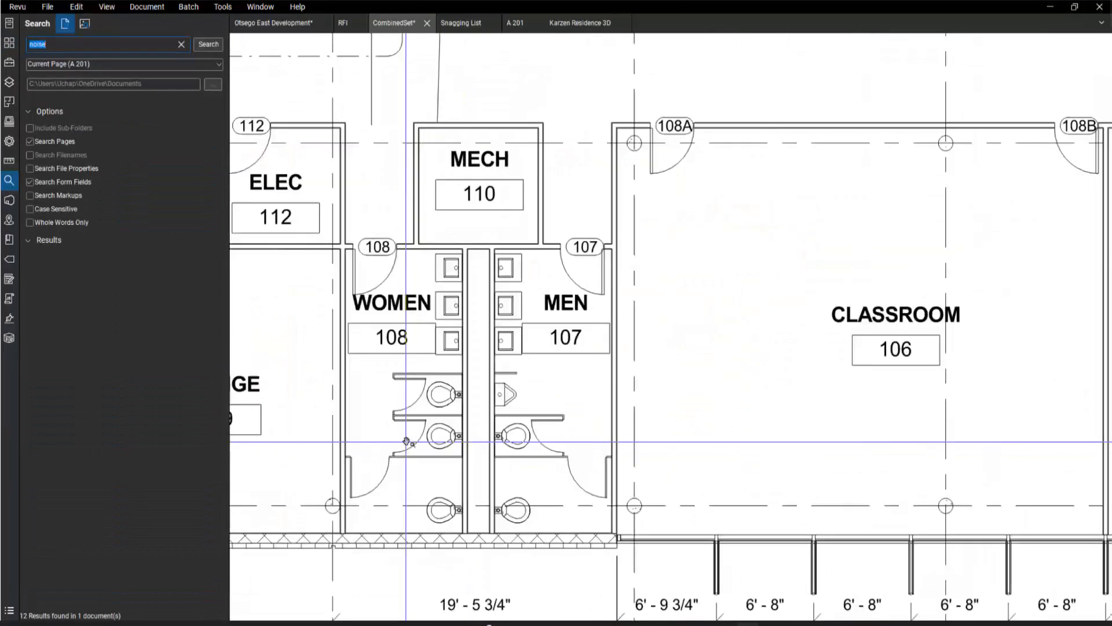
pyautogui.scroll(2, 407, 442)
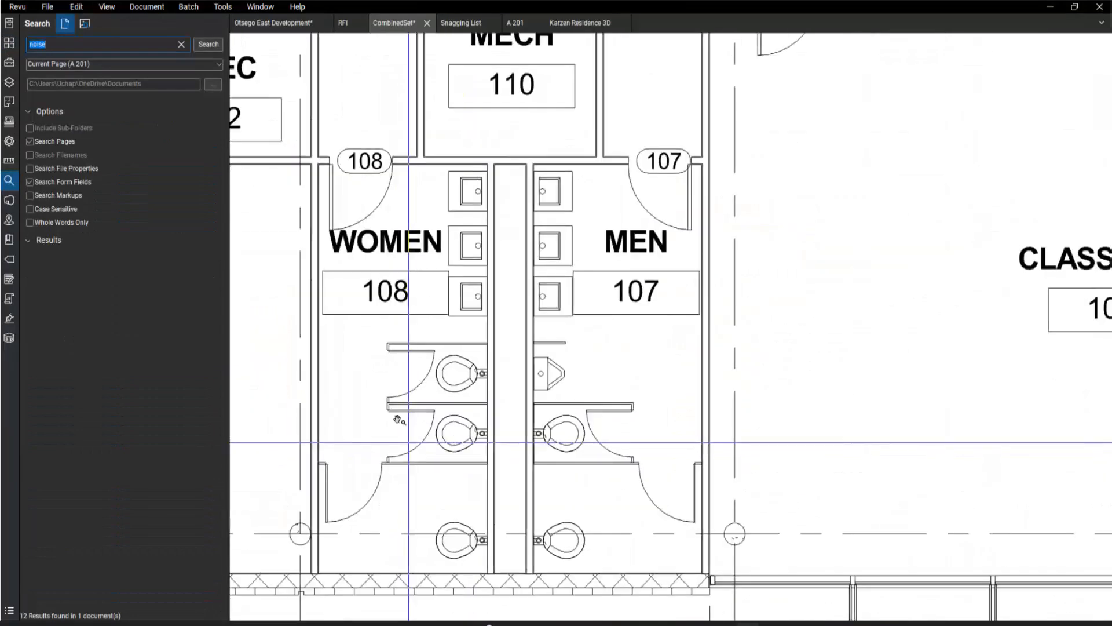
pyautogui.click(86, 25)
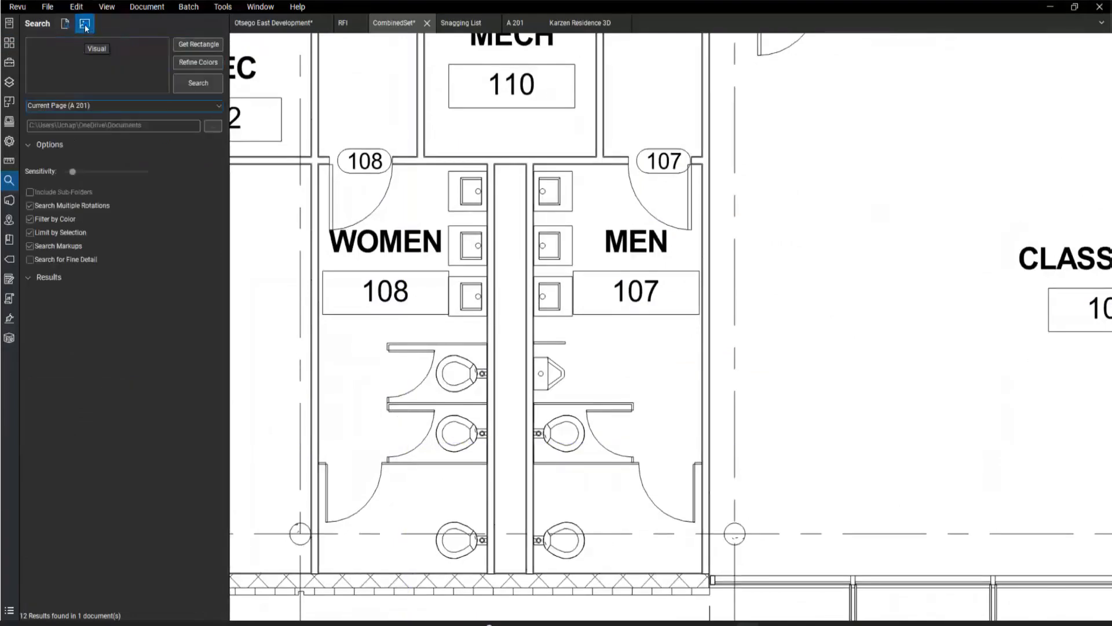
pyautogui.click(195, 47)
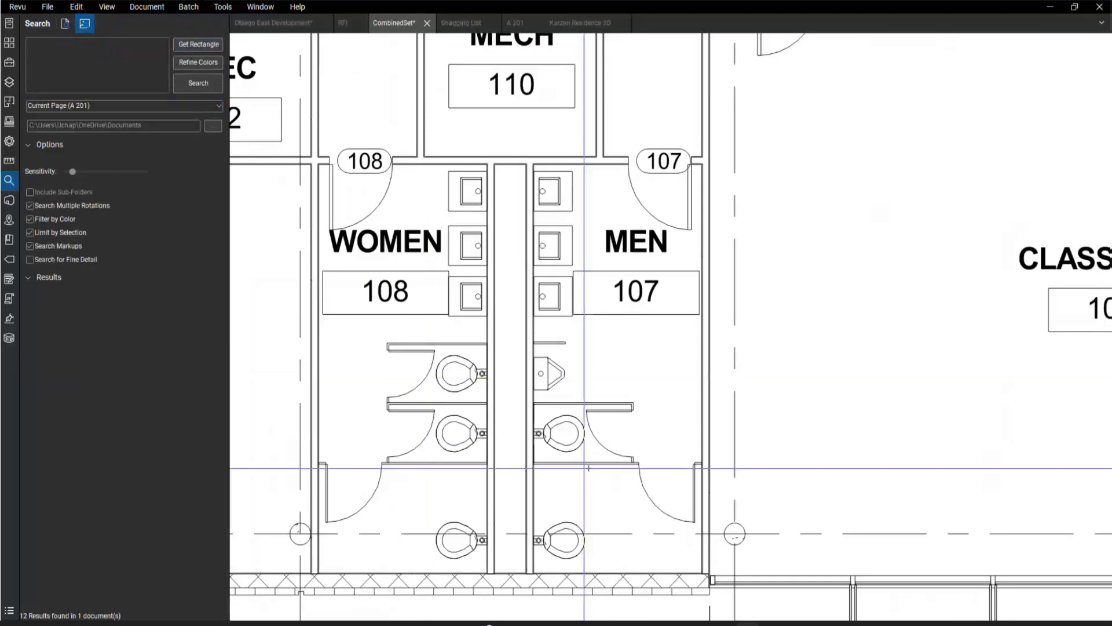
pyautogui.scroll(6, 579, 455)
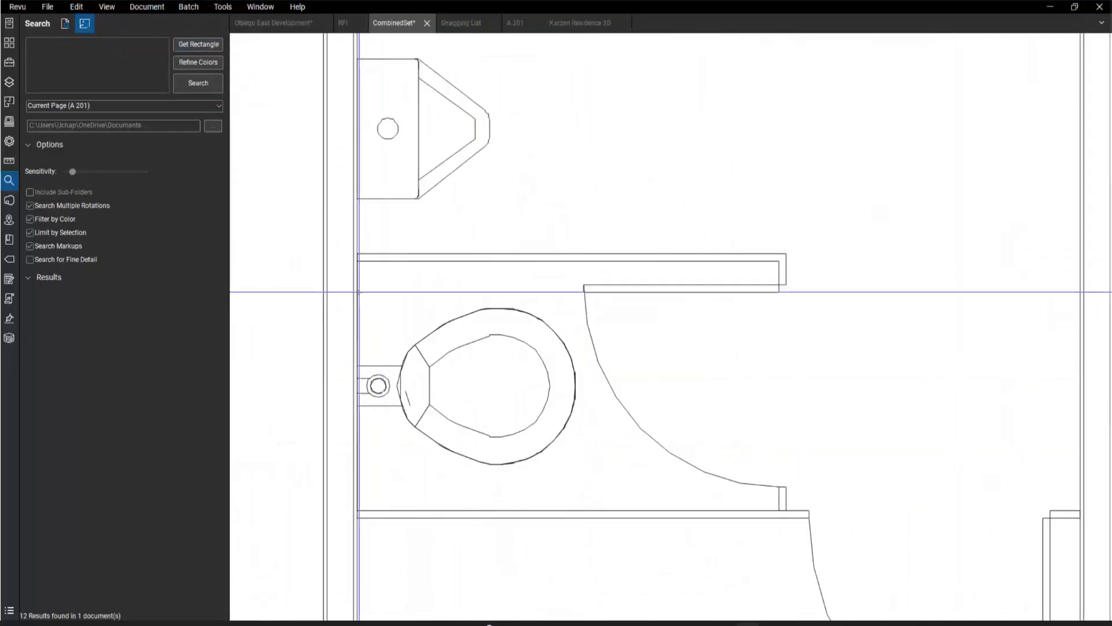
pyautogui.moveTo(358, 292)
pyautogui.mouseDown()
pyautogui.moveTo(440, 346)
pyautogui.moveTo(512, 447)
pyautogui.moveTo(566, 479)
pyautogui.moveTo(581, 472)
pyautogui.mouseUp()
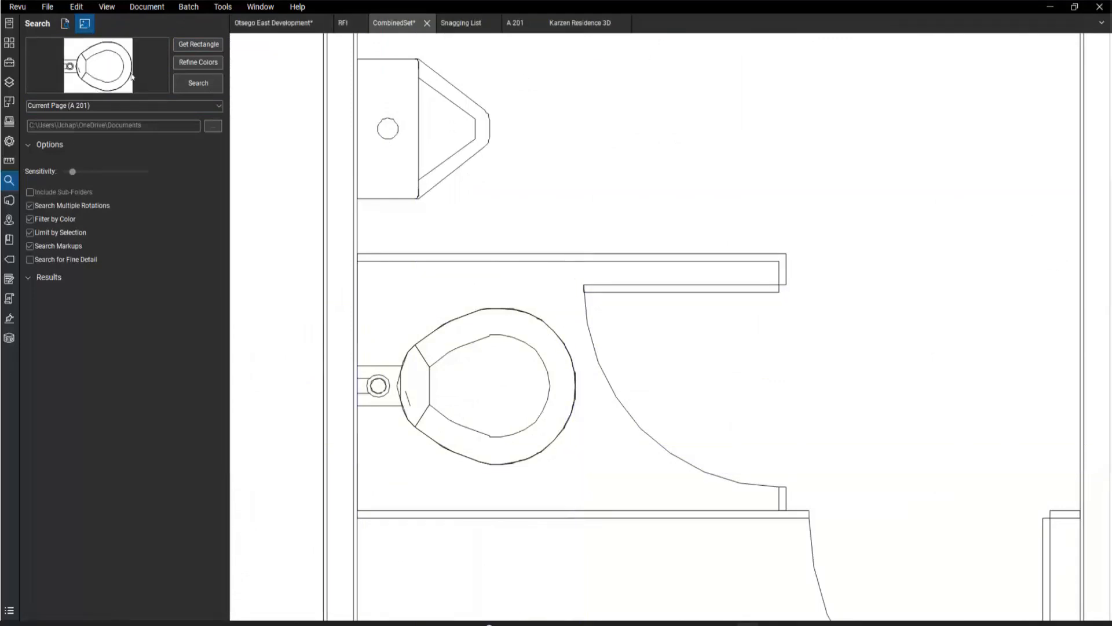
pyautogui.click(197, 84)
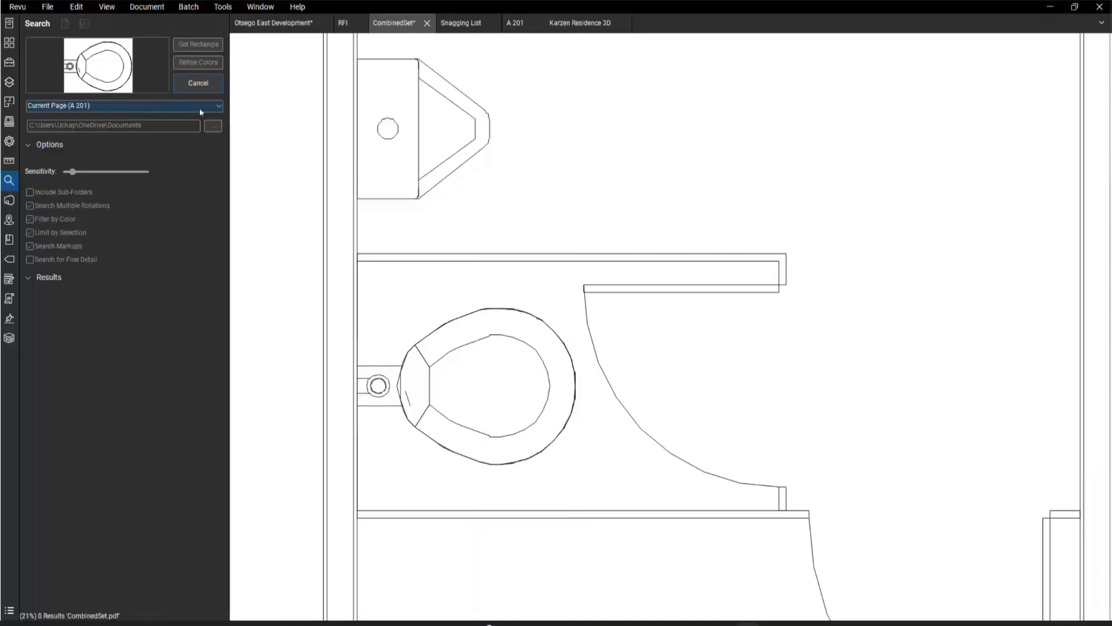
# - Show the search scope choices, look through the toilet matches, and jump to several of them on sheet A 201
pyautogui.click(216, 106)
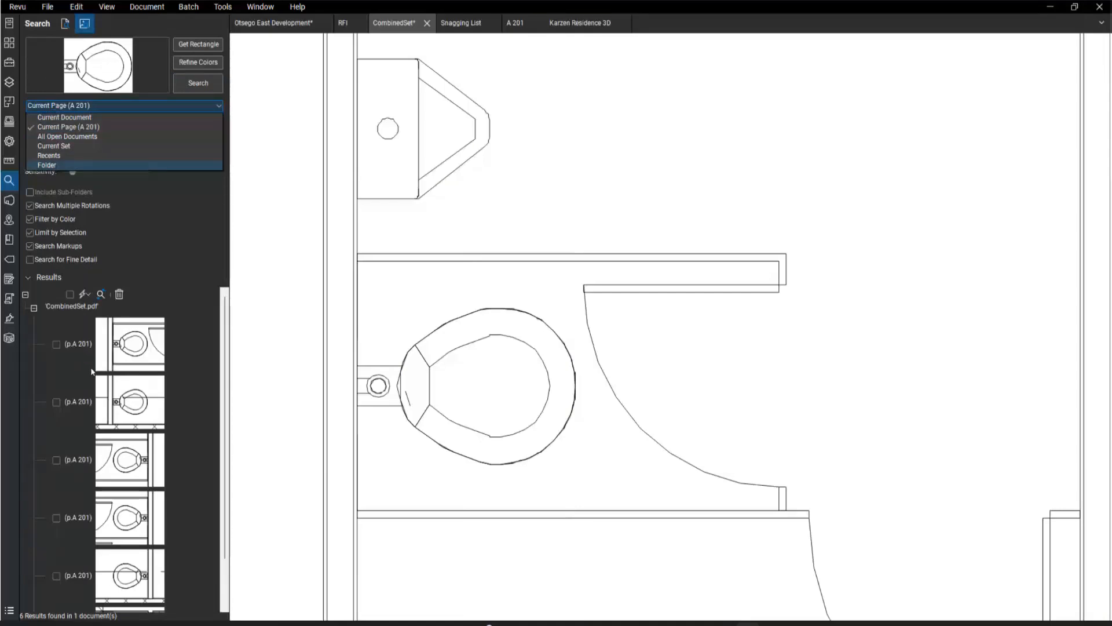
pyautogui.scroll(-1, 84, 389)
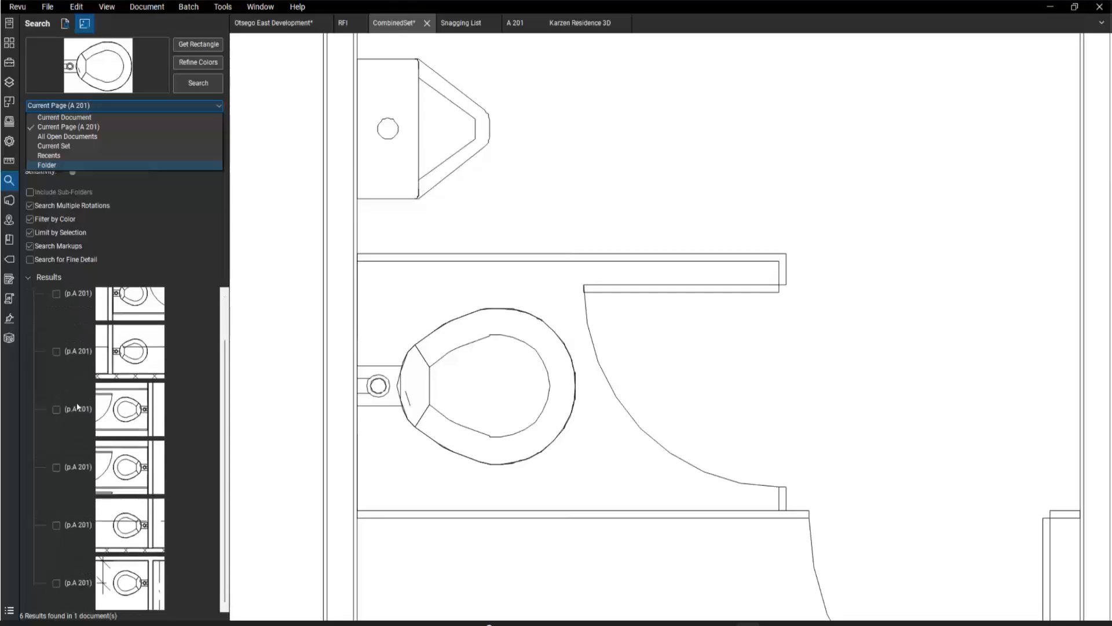
pyautogui.scroll(1, 77, 406)
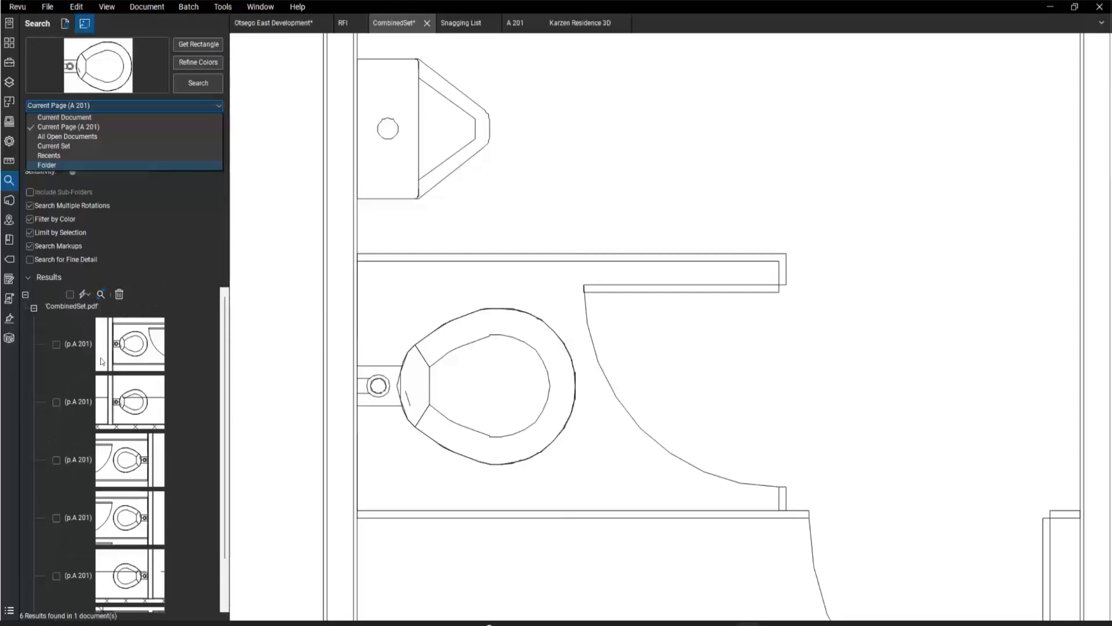
pyautogui.scroll(-1, 134, 381)
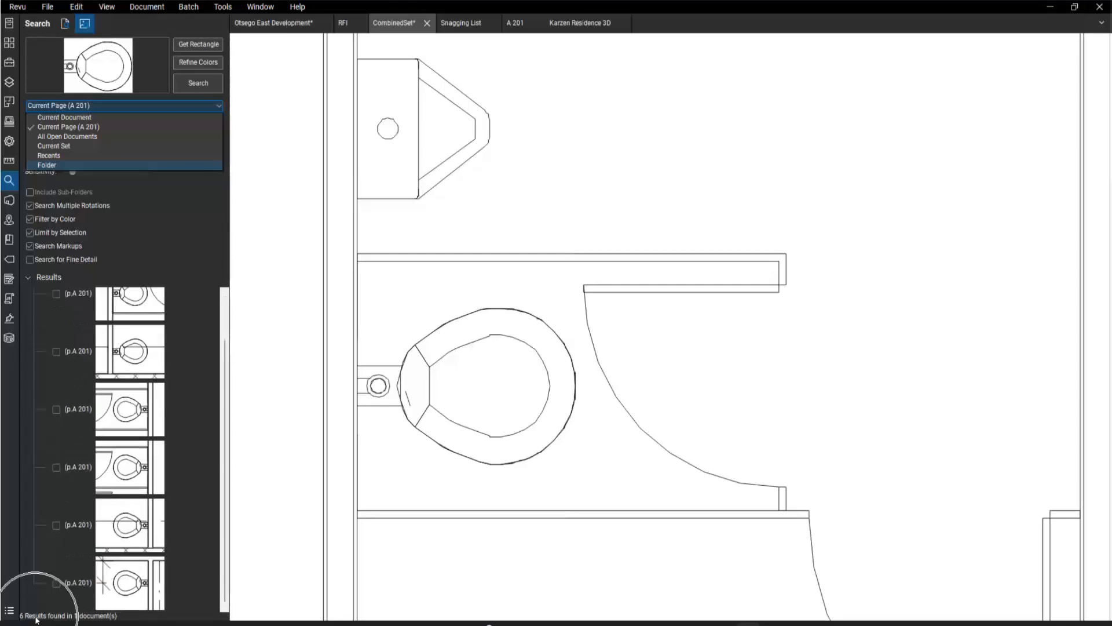
pyautogui.click(133, 413)
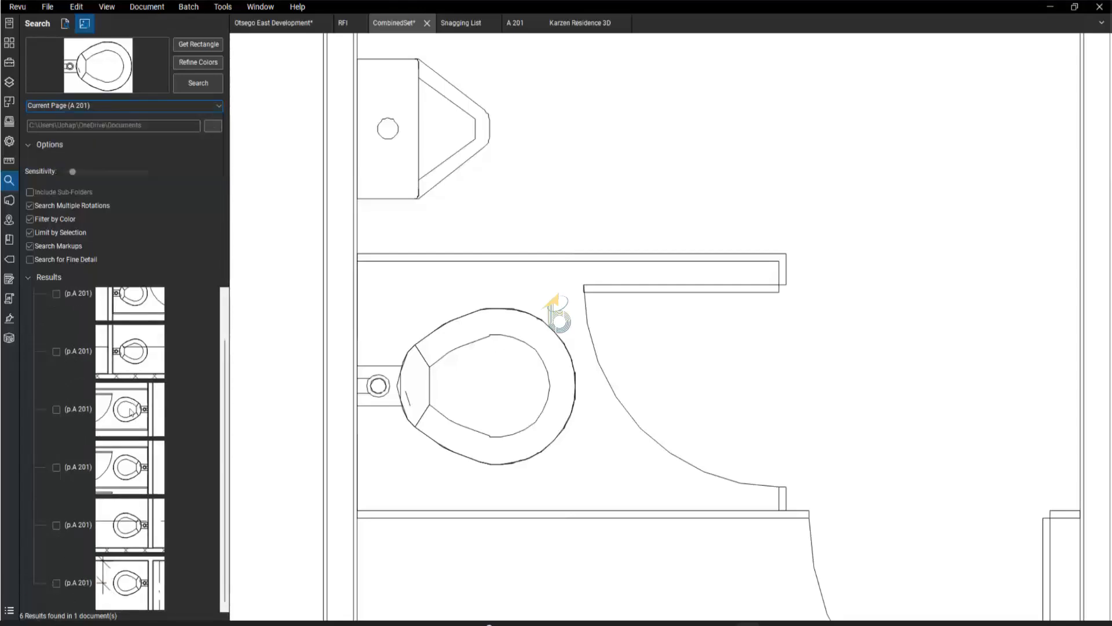
pyautogui.click(134, 362)
pyautogui.click(134, 478)
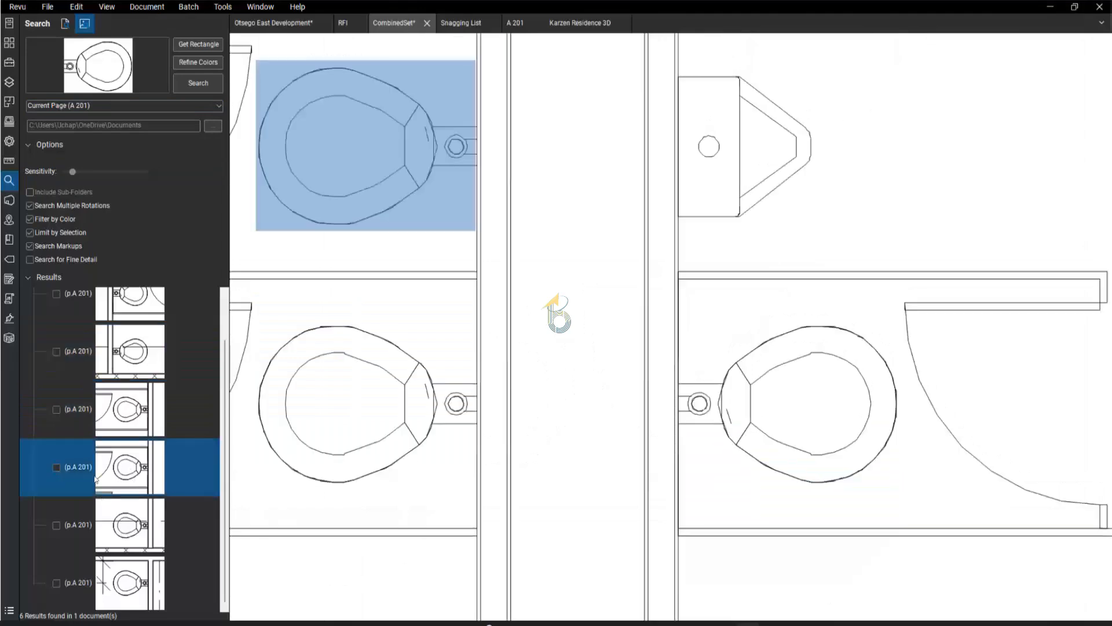
pyautogui.scroll(1, 82, 429)
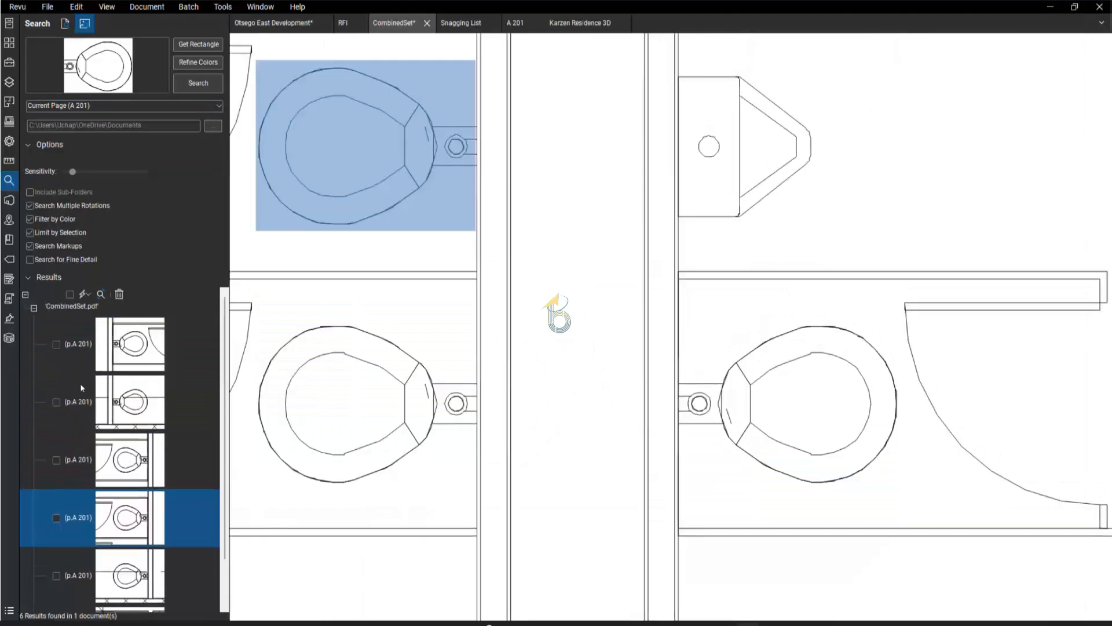
# - Check all toilet matches and apply the red Toilet count measurement from Estimating Advanced to them
pyautogui.click(70, 295)
pyautogui.click(85, 295)
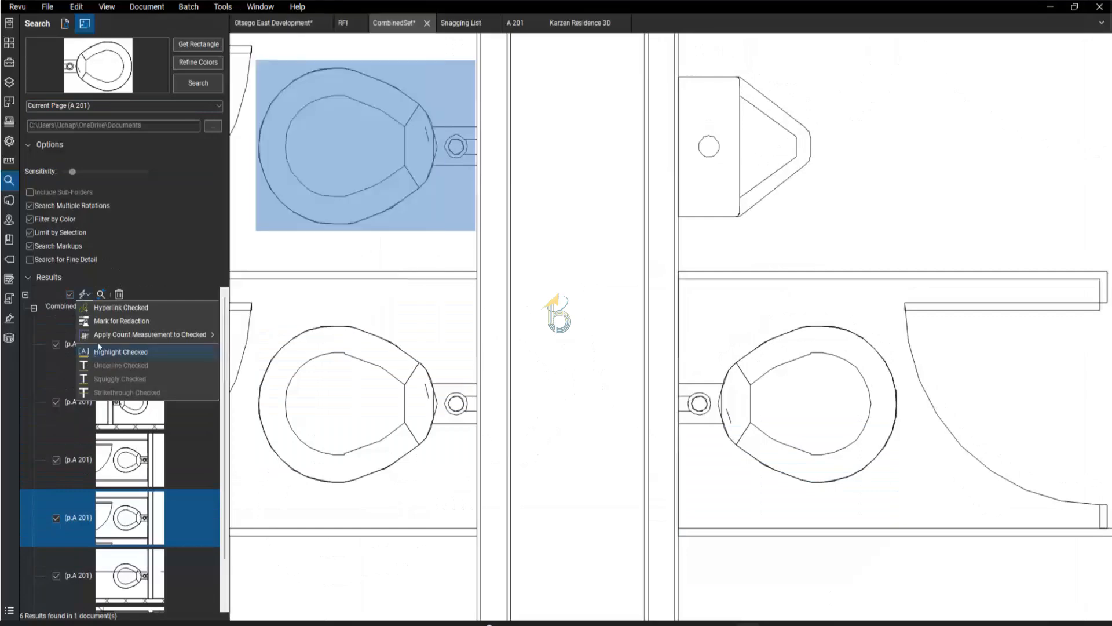
pyautogui.moveTo(106, 339)
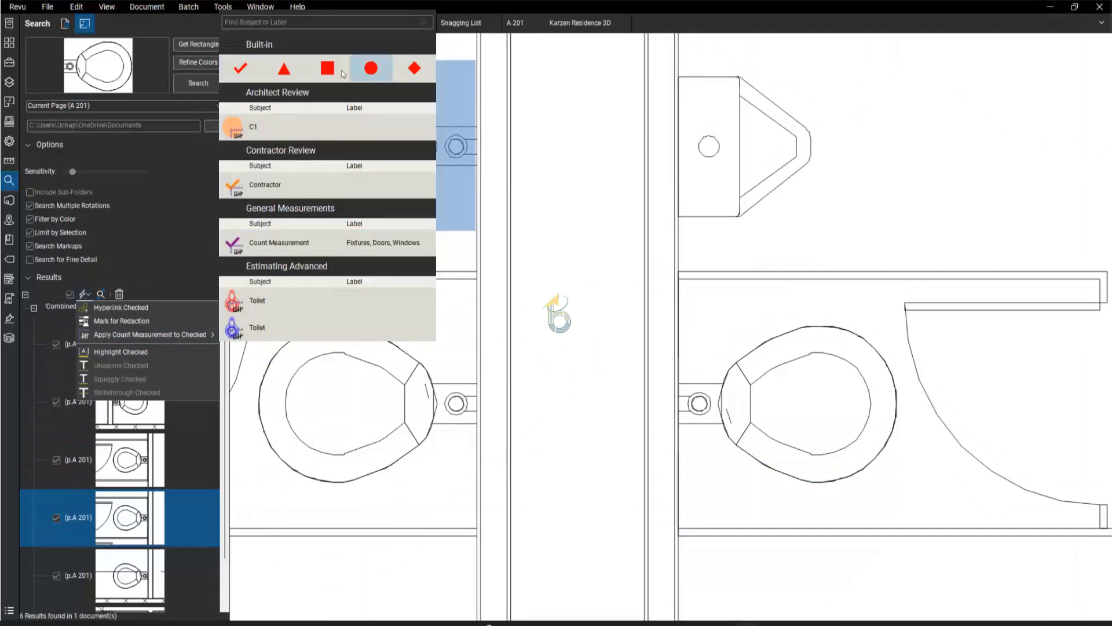
pyautogui.click(255, 303)
pyautogui.scroll(-3, 397, 428)
pyautogui.scroll(-5, 504, 377)
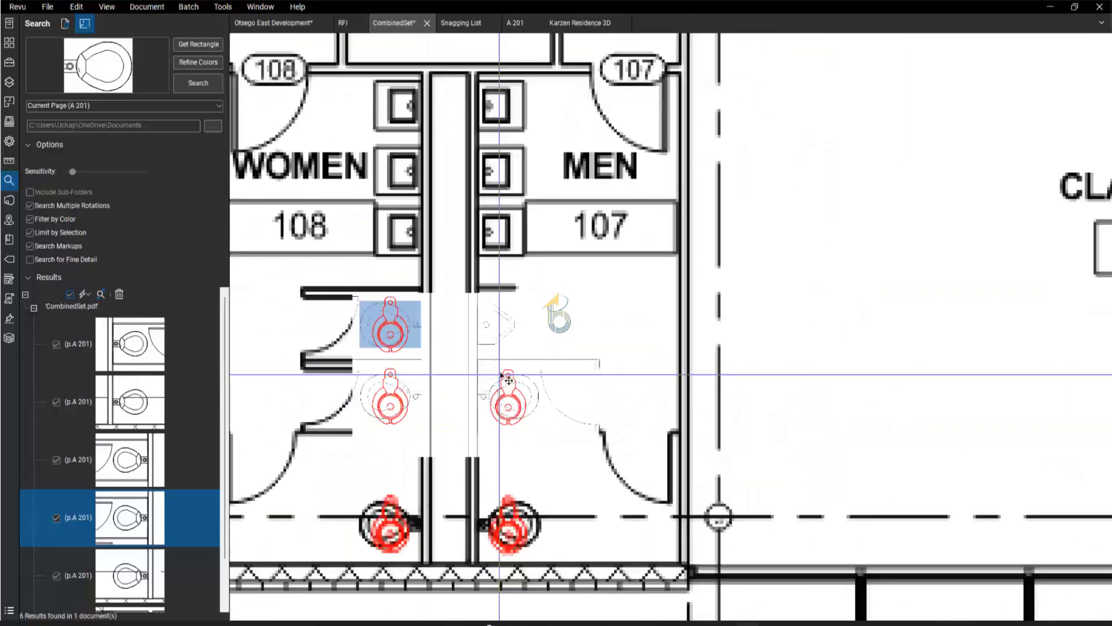
pyautogui.scroll(-5, 505, 363)
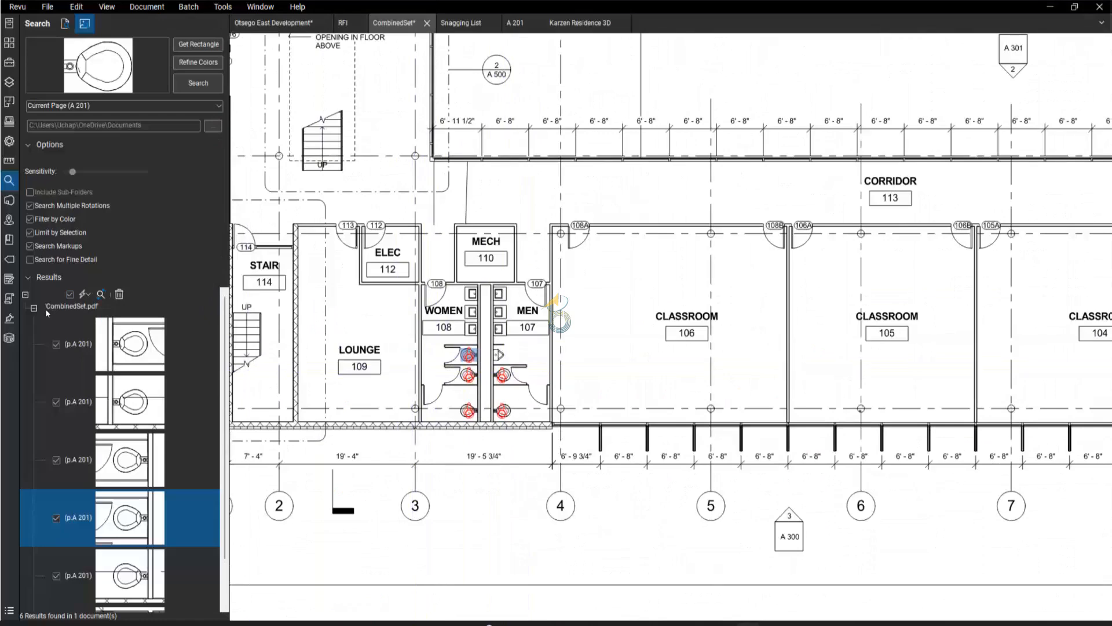
# - Show the joined Studio sessions and projects, and return to the list of sessions
pyautogui.click(10, 202)
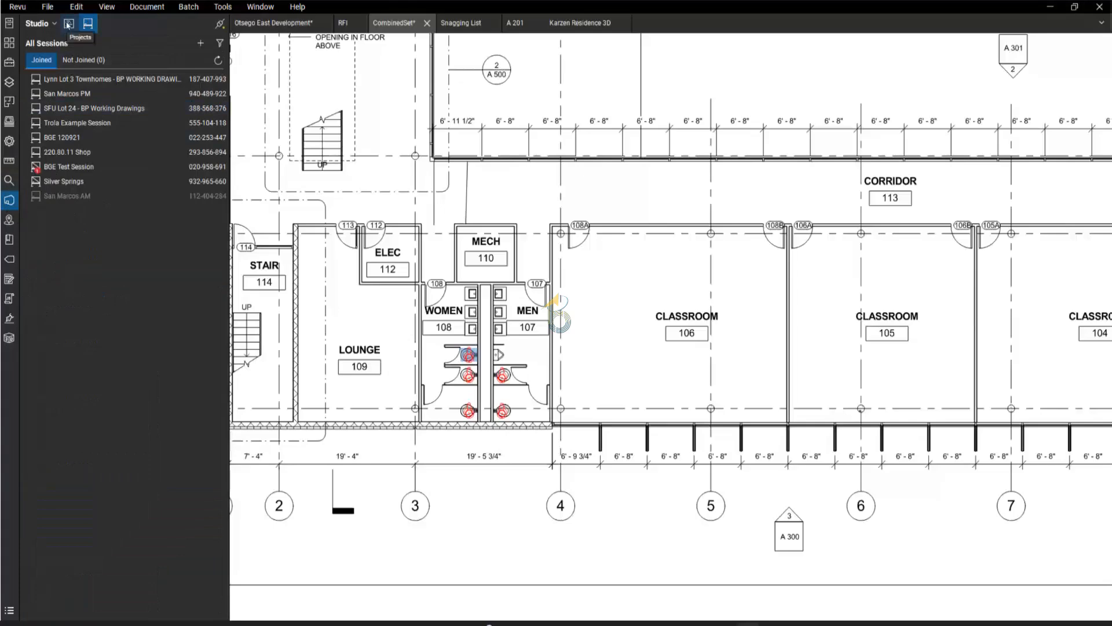
pyautogui.click(69, 24)
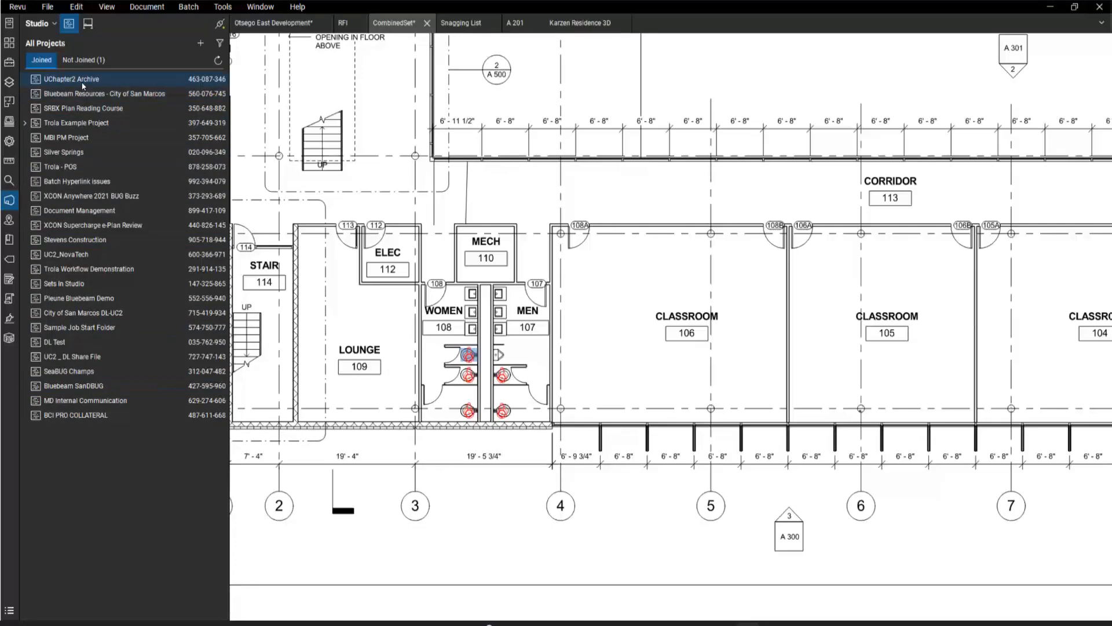
pyautogui.click(88, 25)
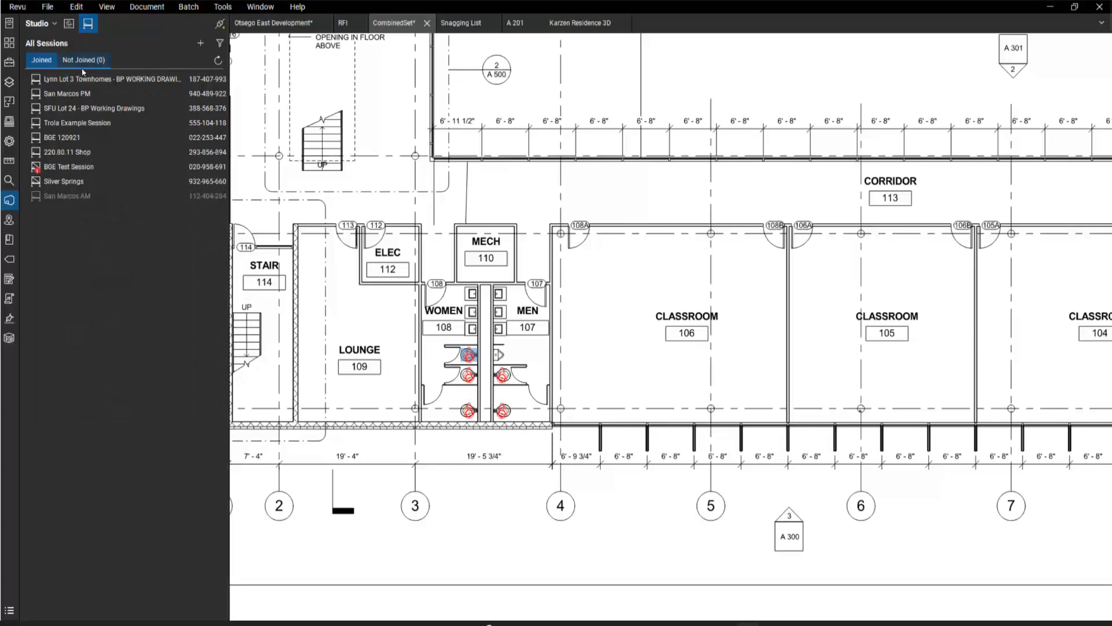
pyautogui.moveTo(79, 169)
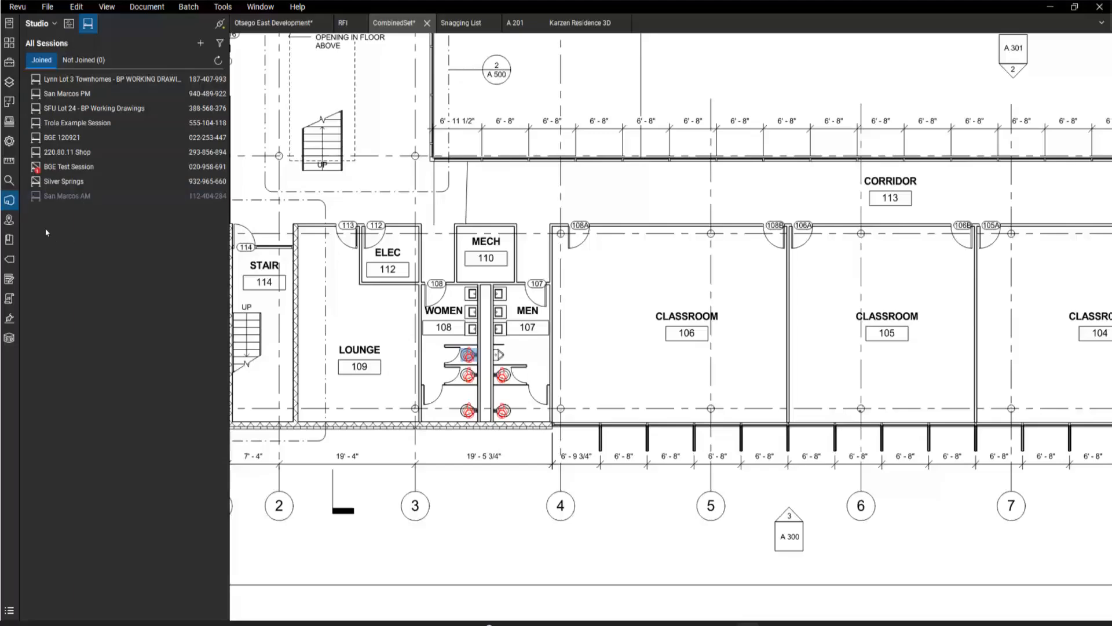
# - Look at the Links panel, and bring up Parapet Detail 4 on sheet A 700 using the page thumbnails
pyautogui.click(10, 220)
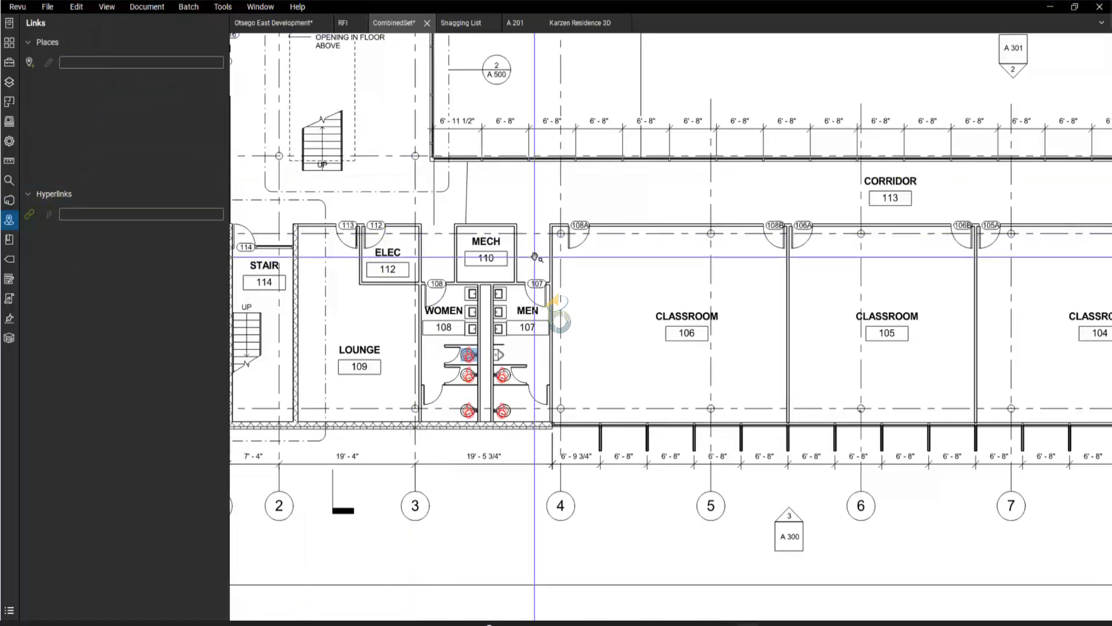
pyautogui.scroll(-5, 535, 256)
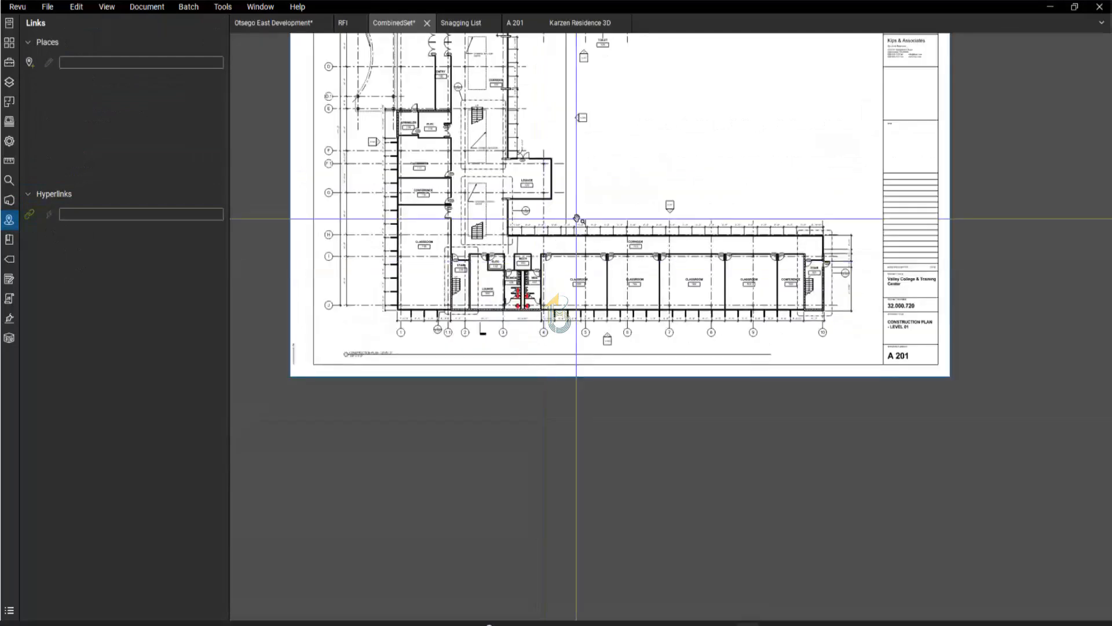
pyautogui.click(11, 49)
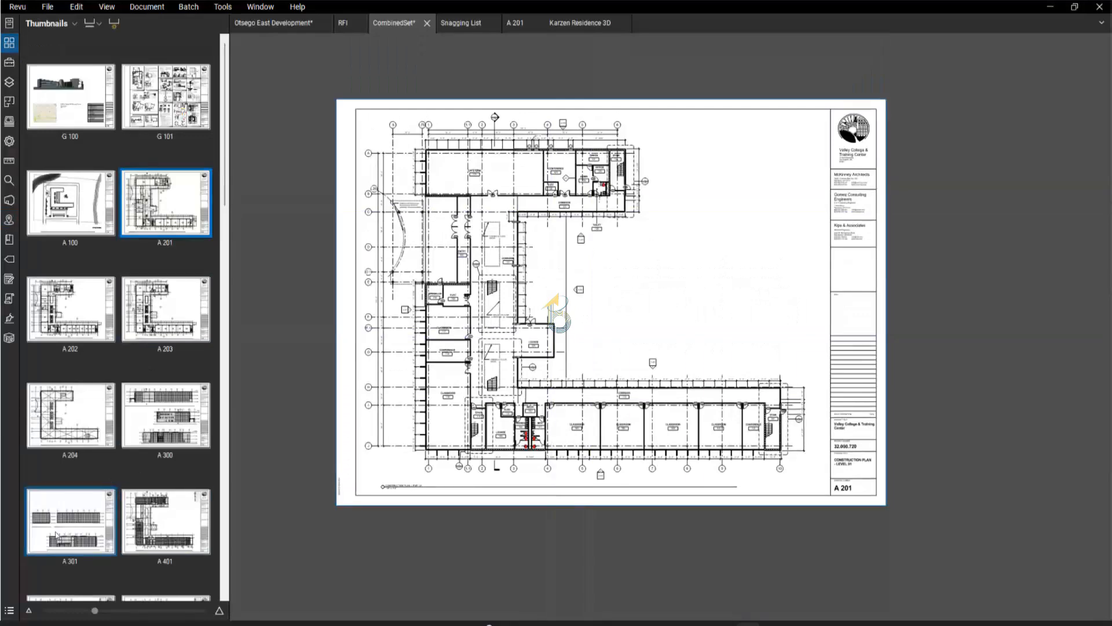
pyautogui.scroll(-10, 62, 530)
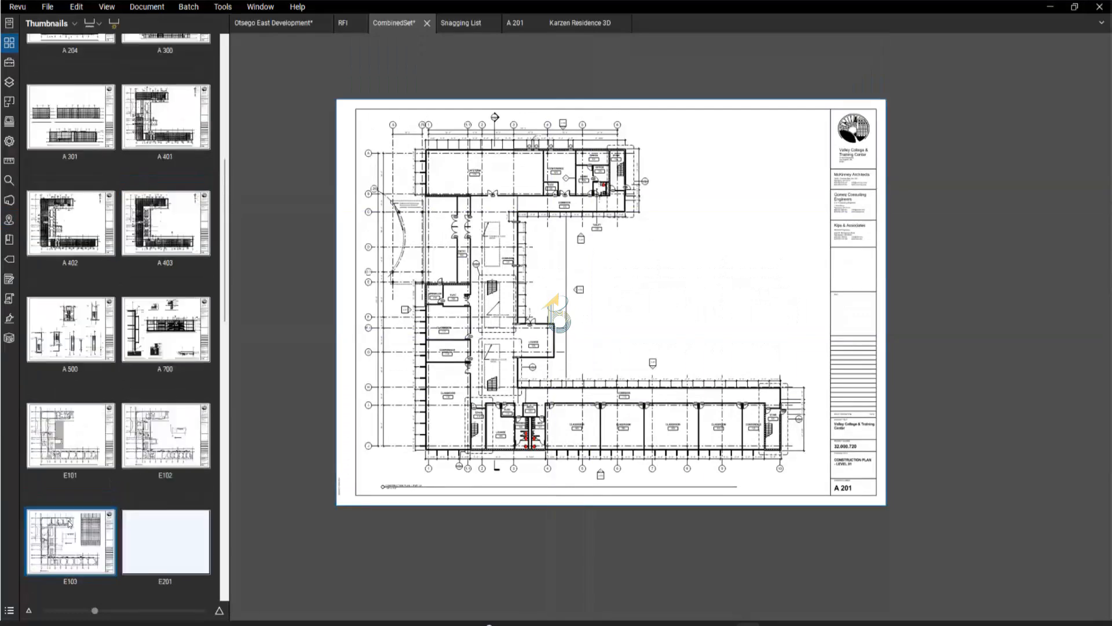
pyautogui.scroll(2, 99, 424)
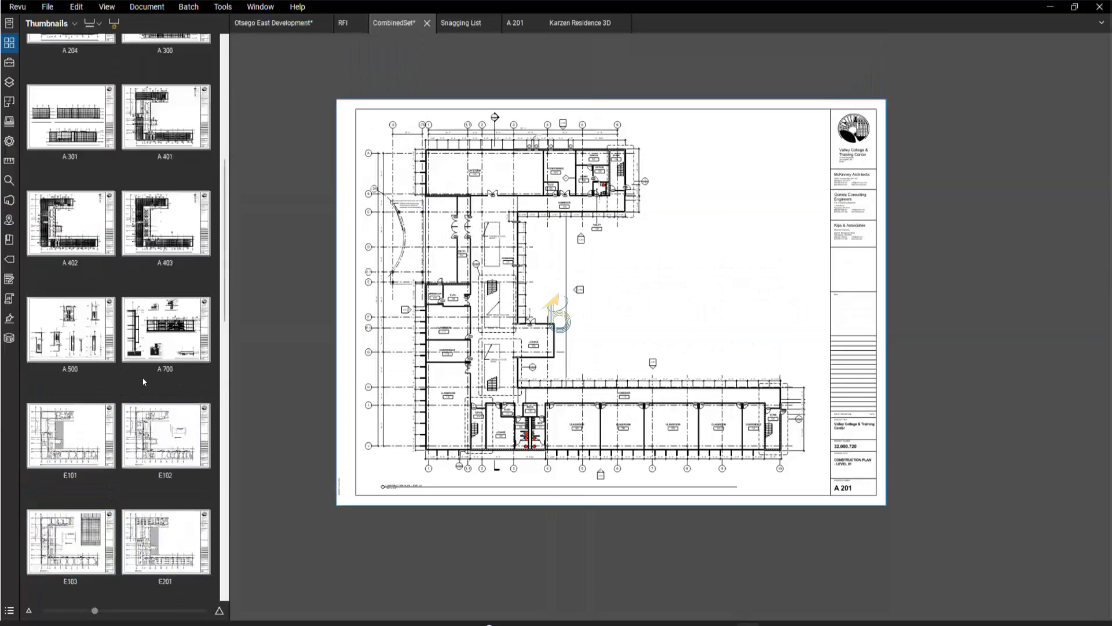
pyautogui.click(169, 349)
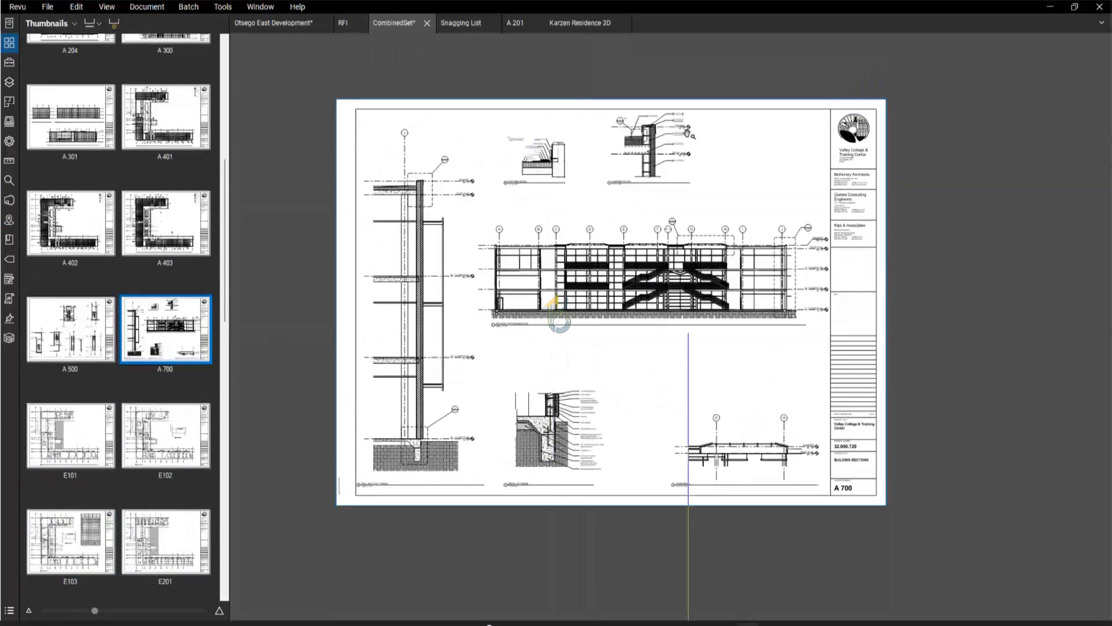
pyautogui.scroll(6, 688, 112)
pyautogui.scroll(3, 632, 102)
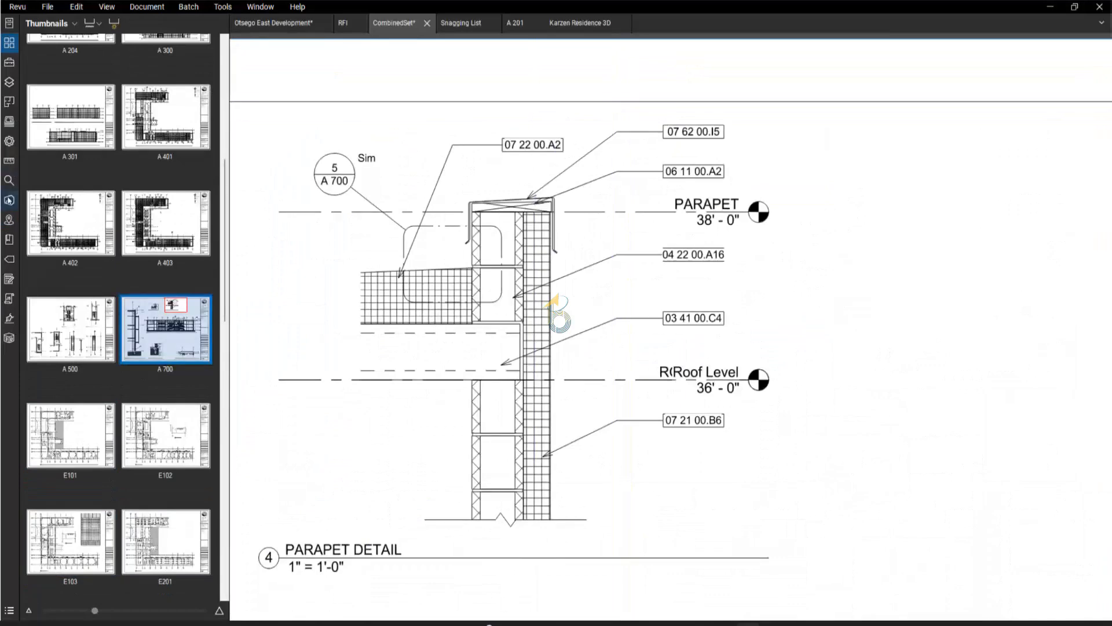
# - Create a place named Detail 4/A700 that stores the current view of the parapet detail
pyautogui.click(9, 220)
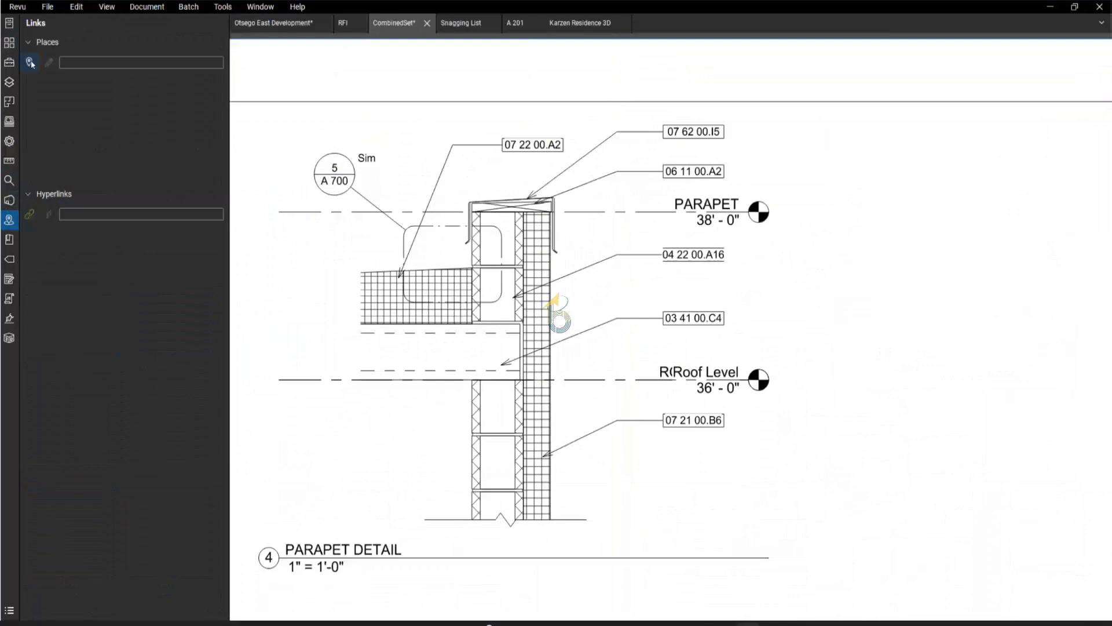
pyautogui.click(30, 62)
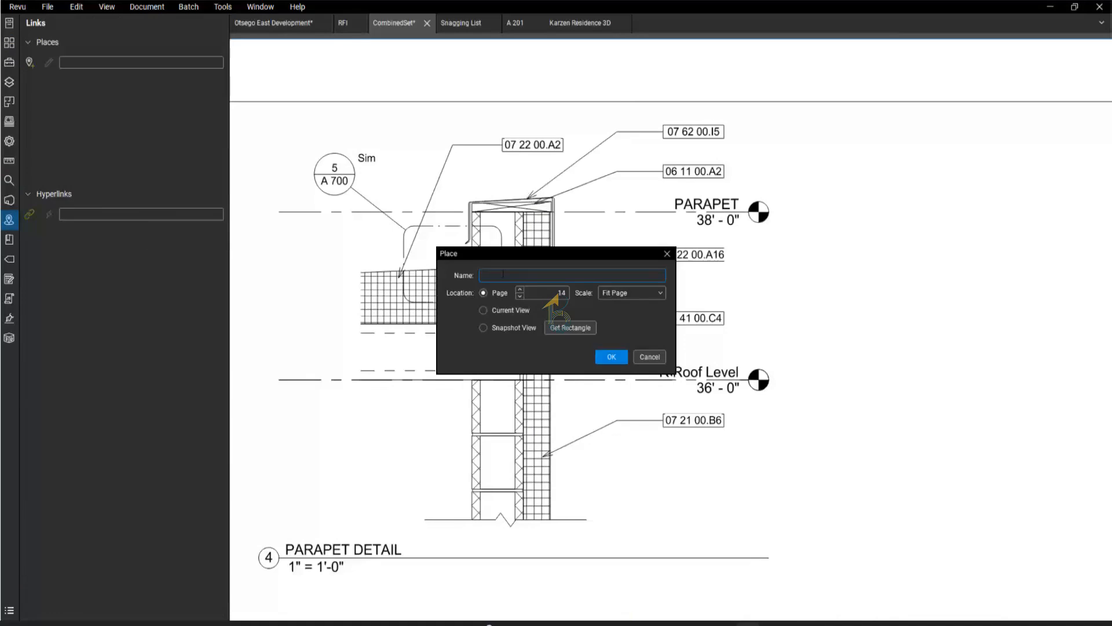
pyautogui.write('Detail 4/A700')
pyautogui.click(502, 314)
pyautogui.click(612, 357)
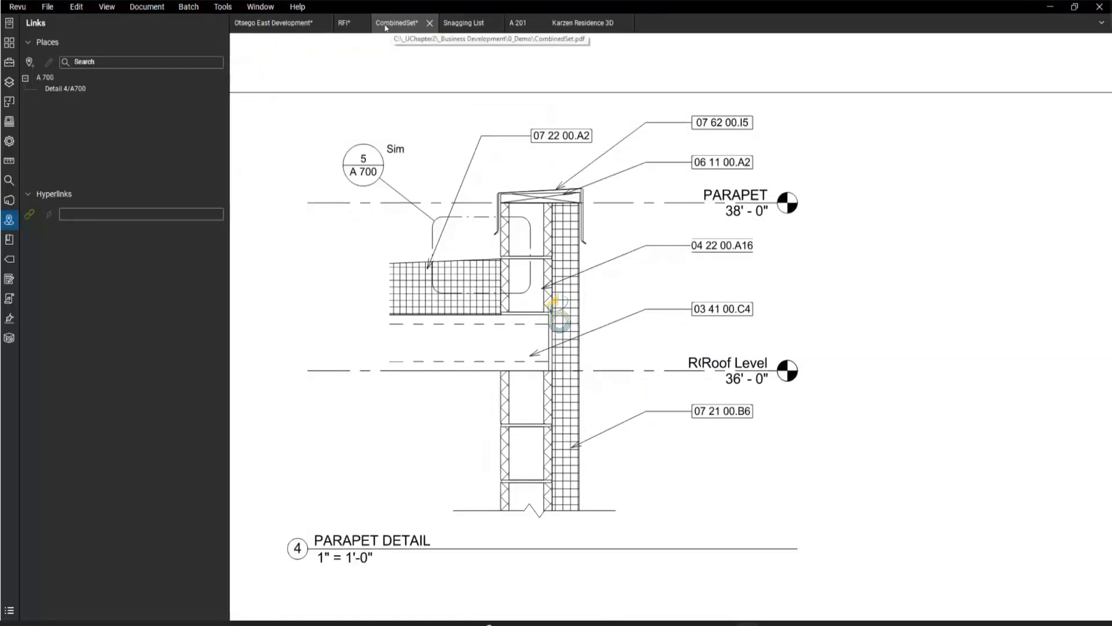
# - Place the saved "revise this detail" callout on sheet A 500, pointing at the upper end of the stair plan near grid G
pyautogui.click(9, 43)
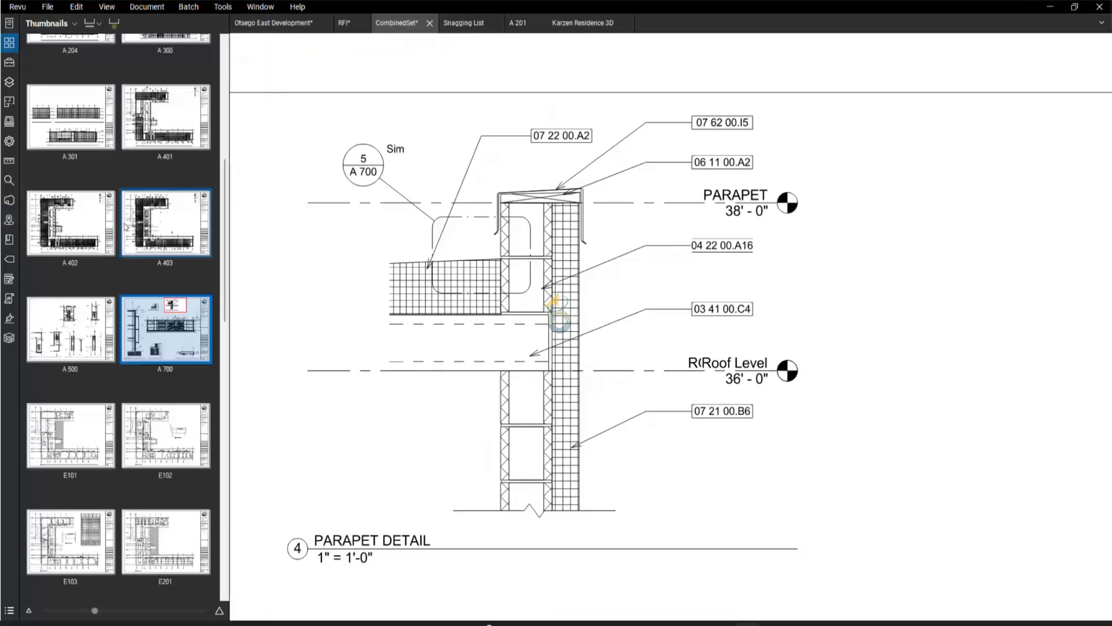
pyautogui.click(86, 320)
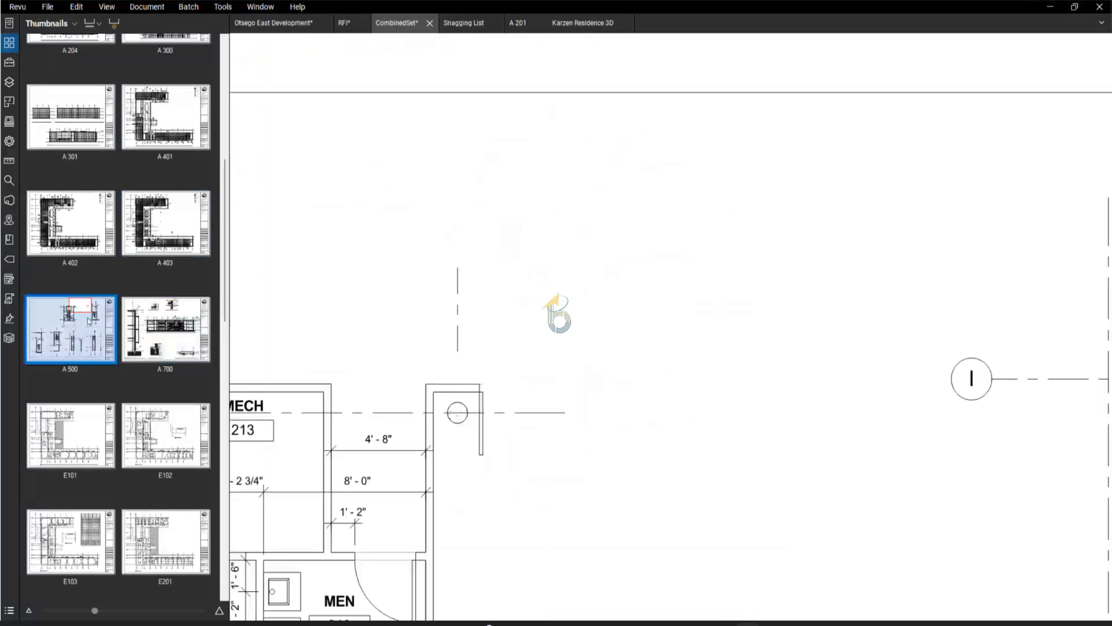
pyautogui.scroll(-3, 466, 236)
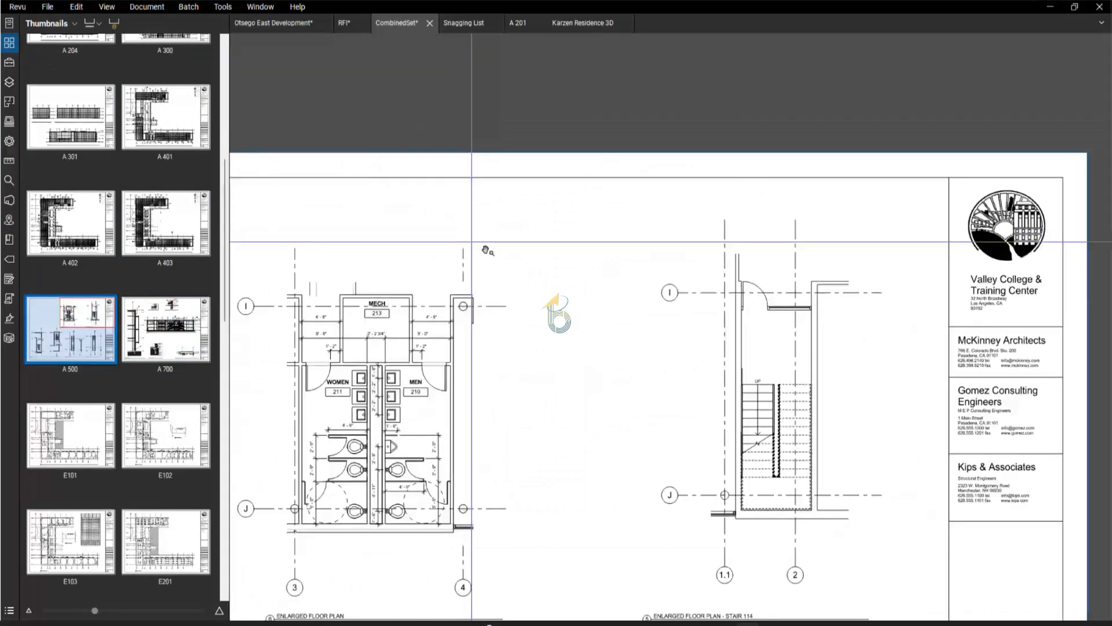
pyautogui.scroll(-3, 578, 259)
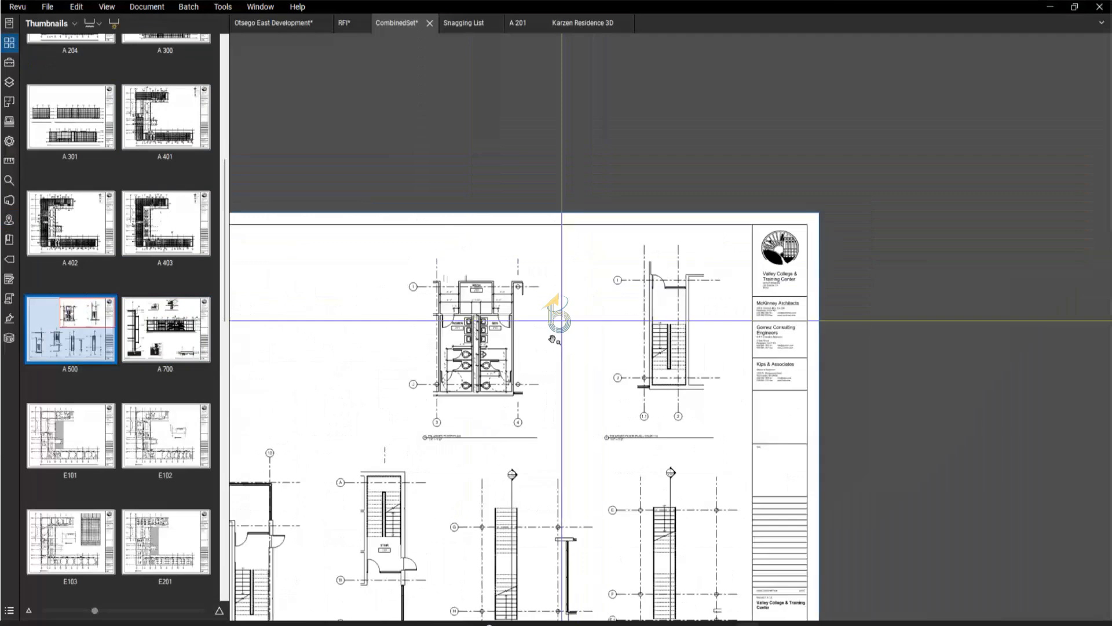
pyautogui.scroll(4, 530, 412)
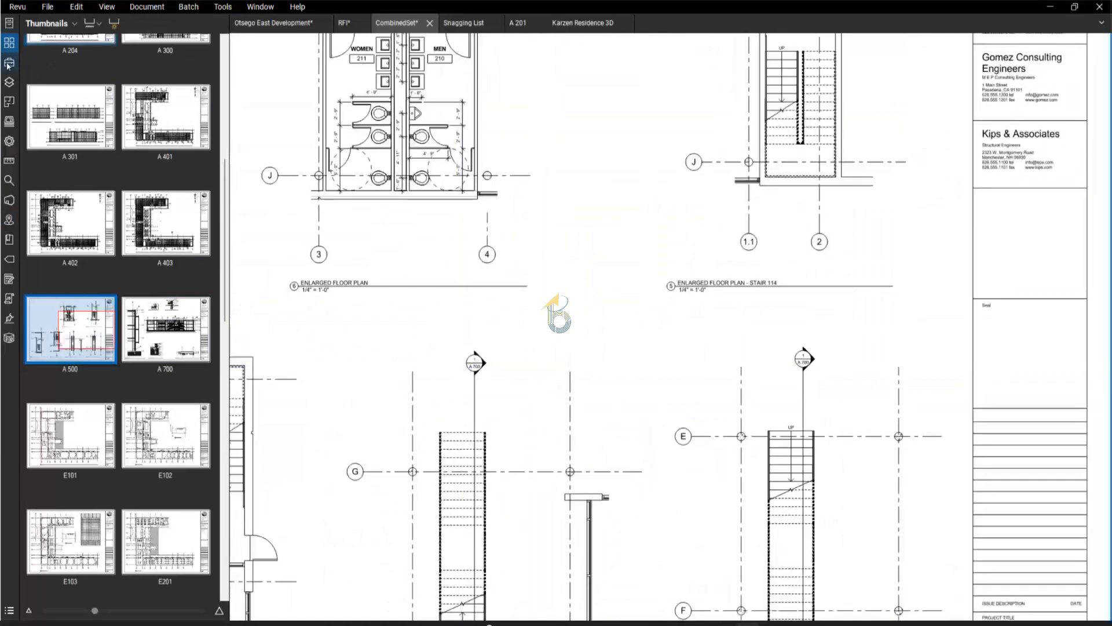
pyautogui.click(9, 62)
pyautogui.click(52, 118)
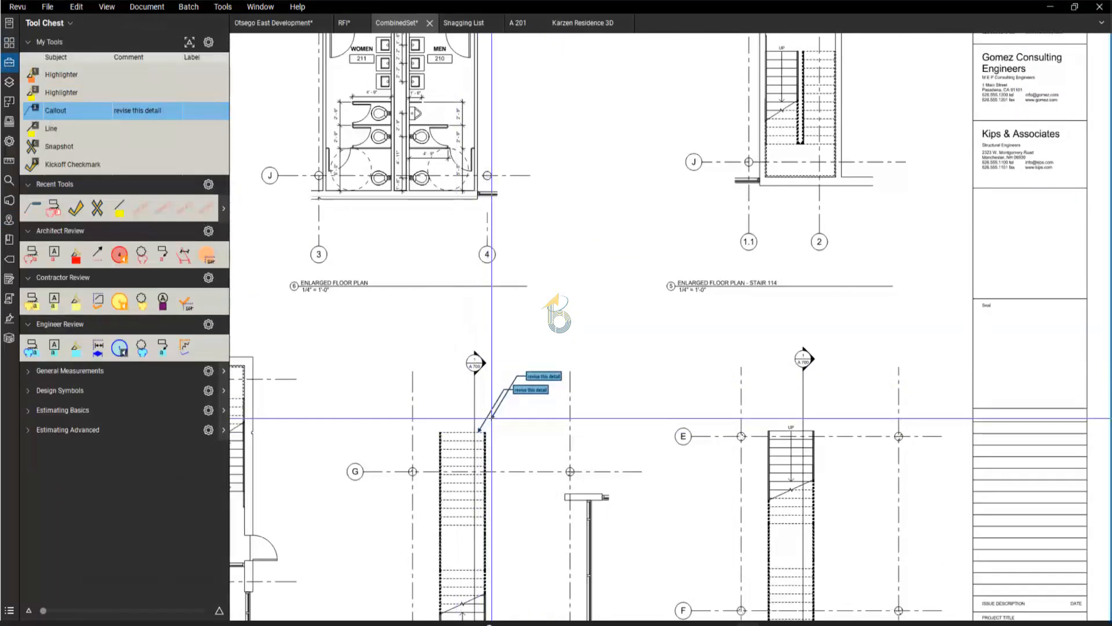
pyautogui.press('Escape')
# - Give the new callout an action that jumps to the place Detail 4/A700 in CombinedSet.pdf, and follow the link
pyautogui.click(533, 397)
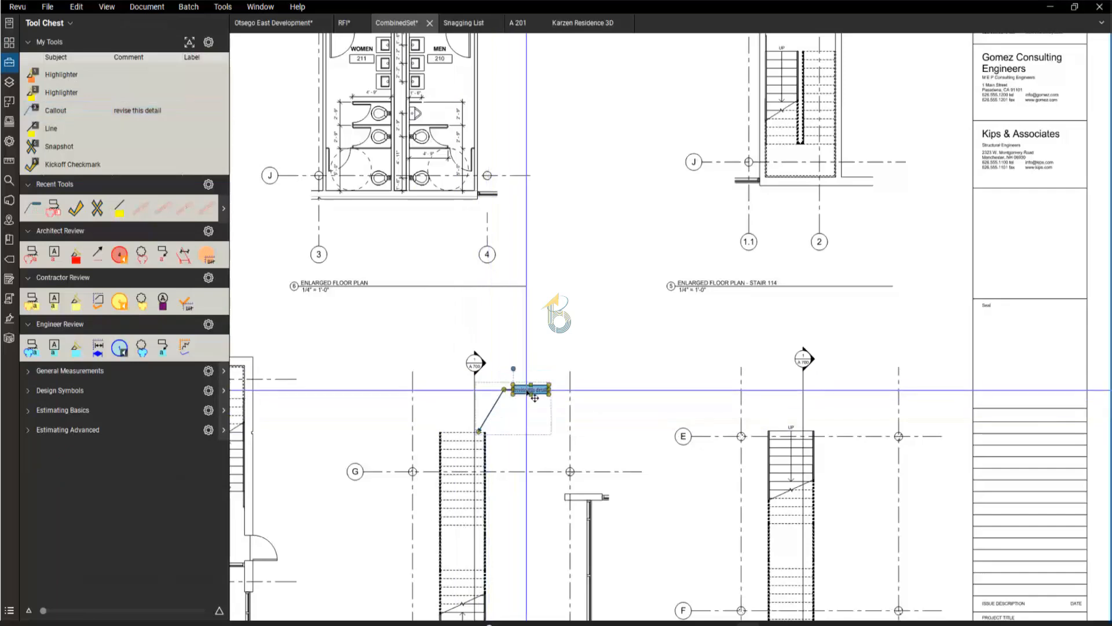
pyautogui.rightClick(534, 397)
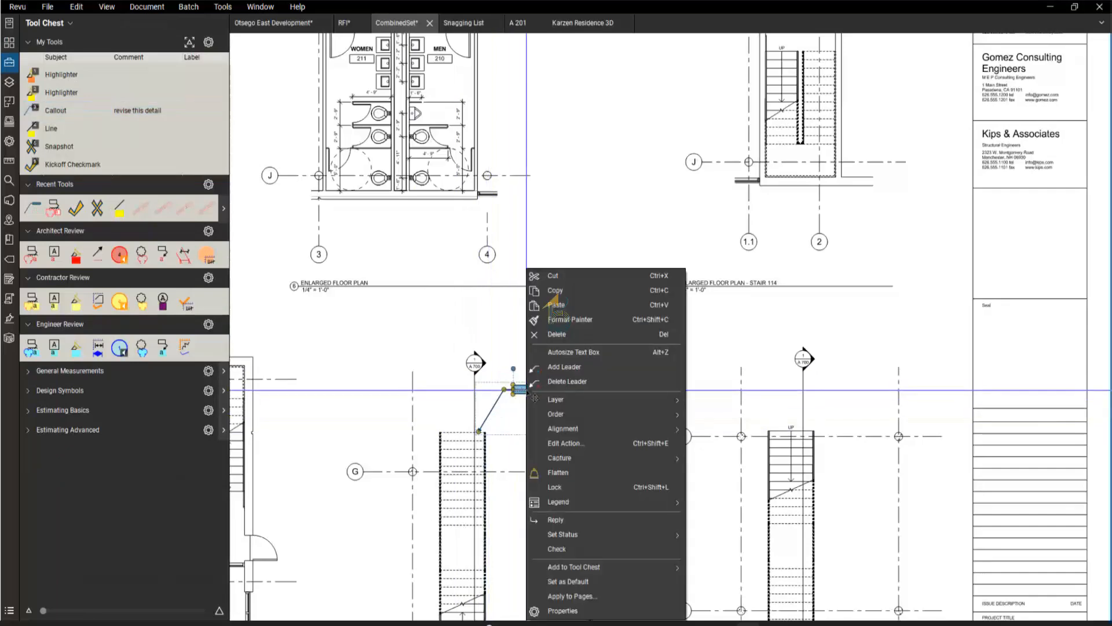
pyautogui.click(569, 444)
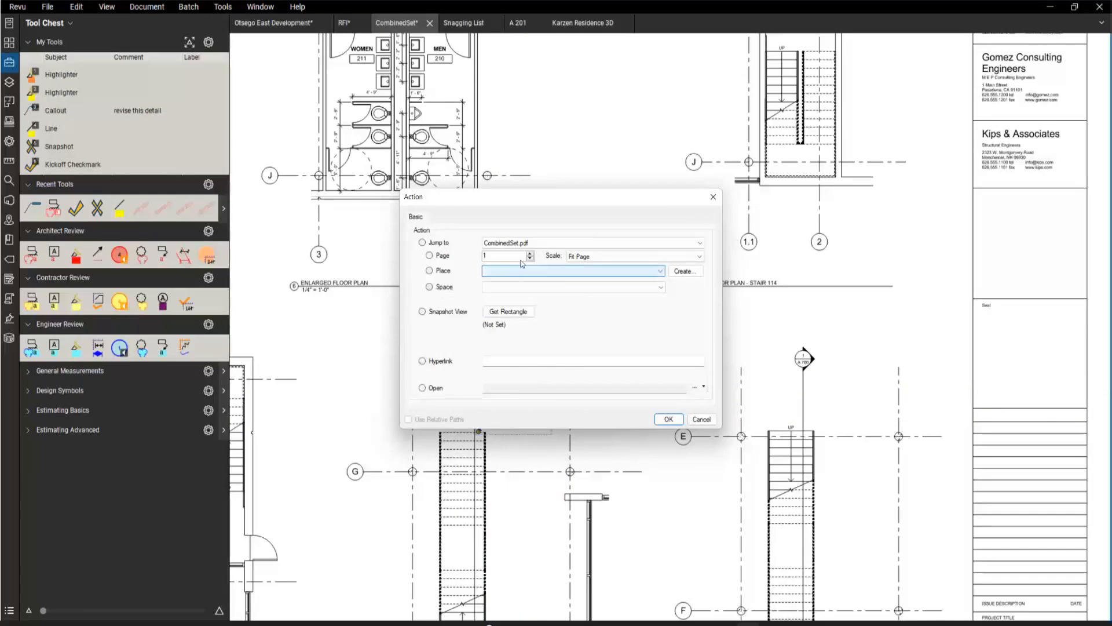
pyautogui.click(701, 243)
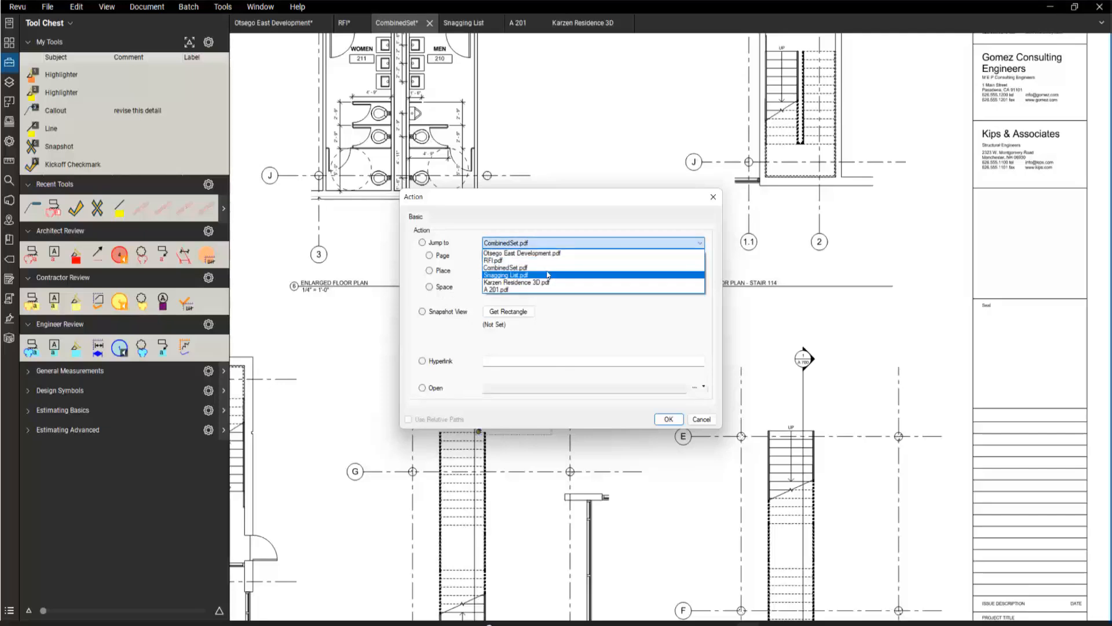
pyautogui.click(575, 228)
pyautogui.click(537, 270)
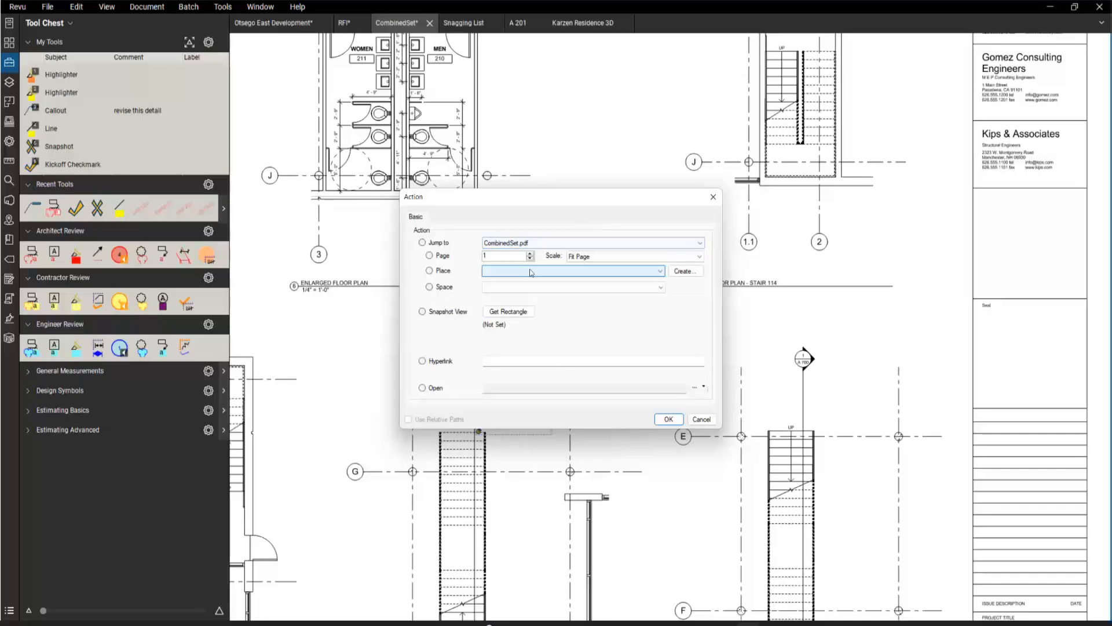
pyautogui.click(661, 272)
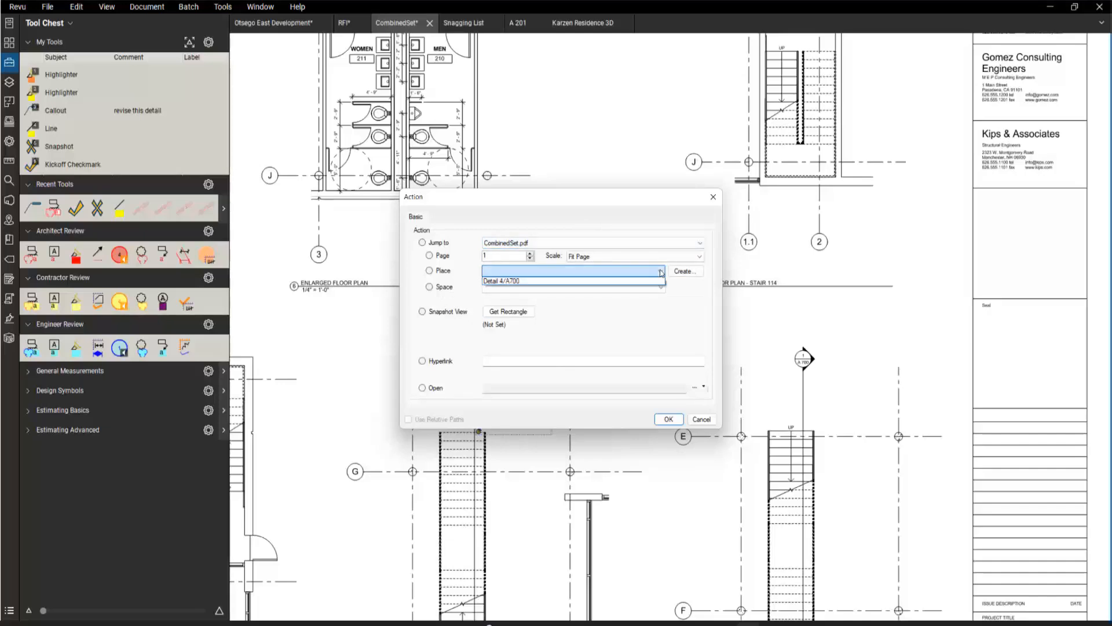
pyautogui.click(512, 282)
pyautogui.click(668, 419)
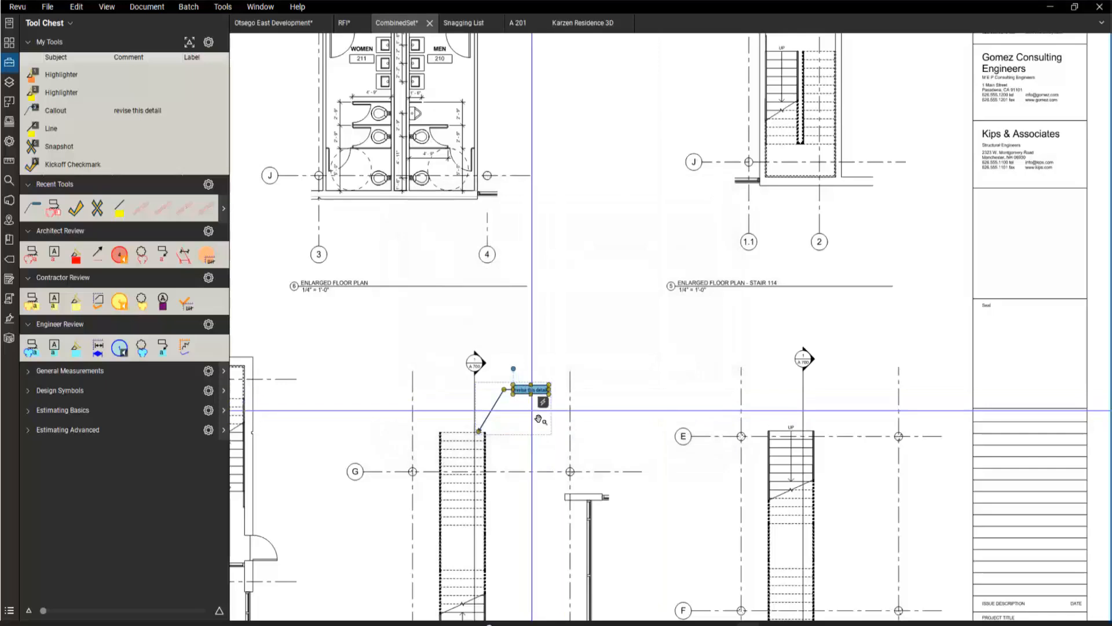
pyautogui.click(544, 405)
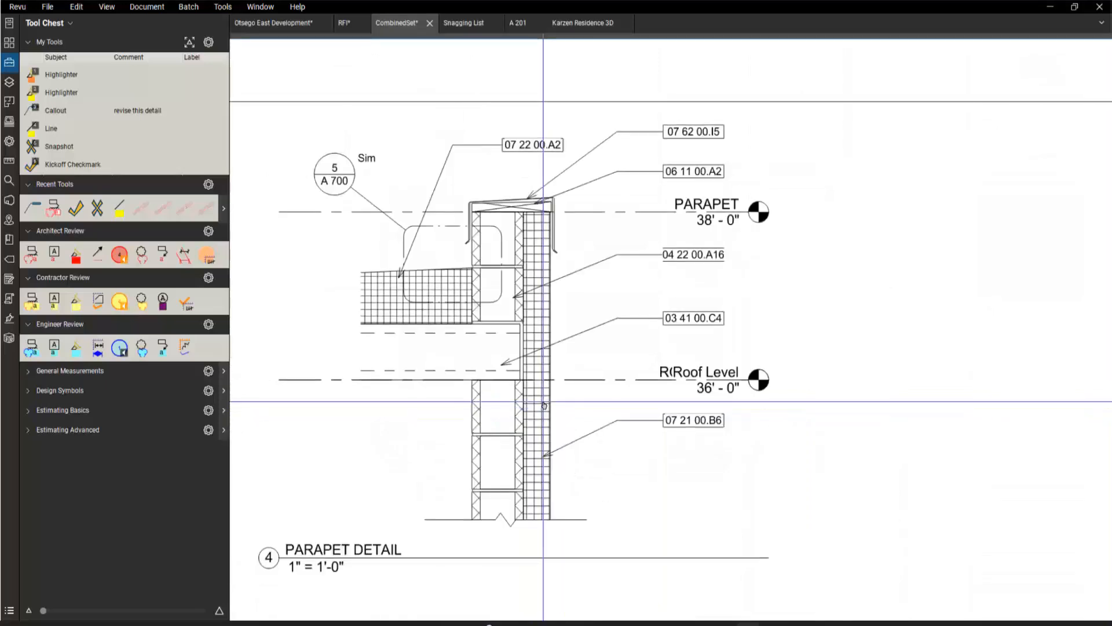
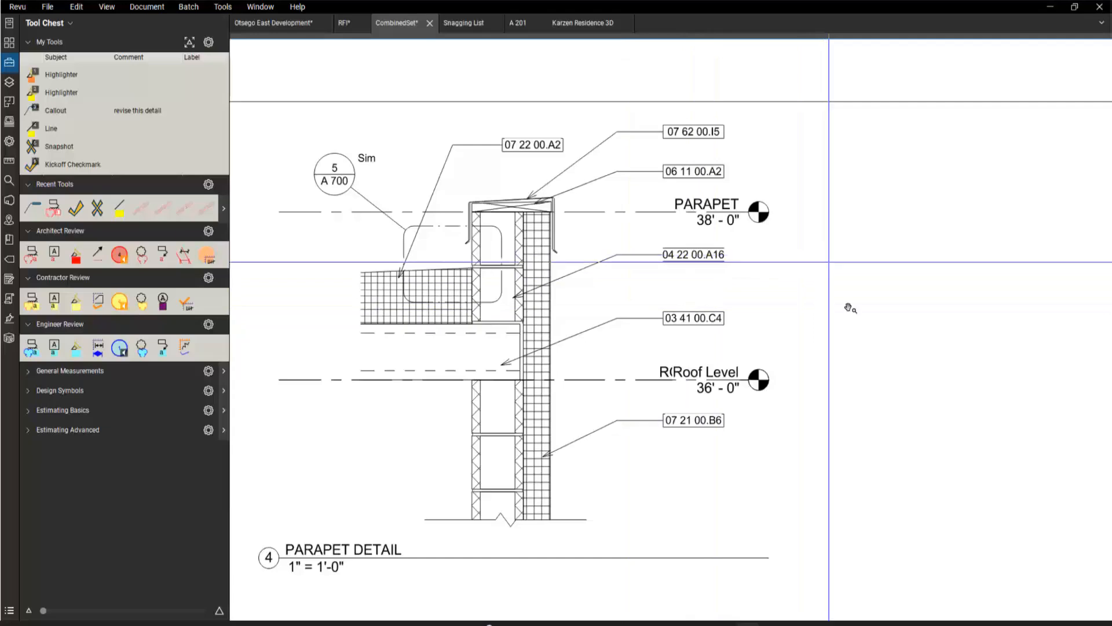
# - View the action options for a hyperlink area drawn around the 5/A 700 detail marker, and cancel it
pyautogui.click(9, 220)
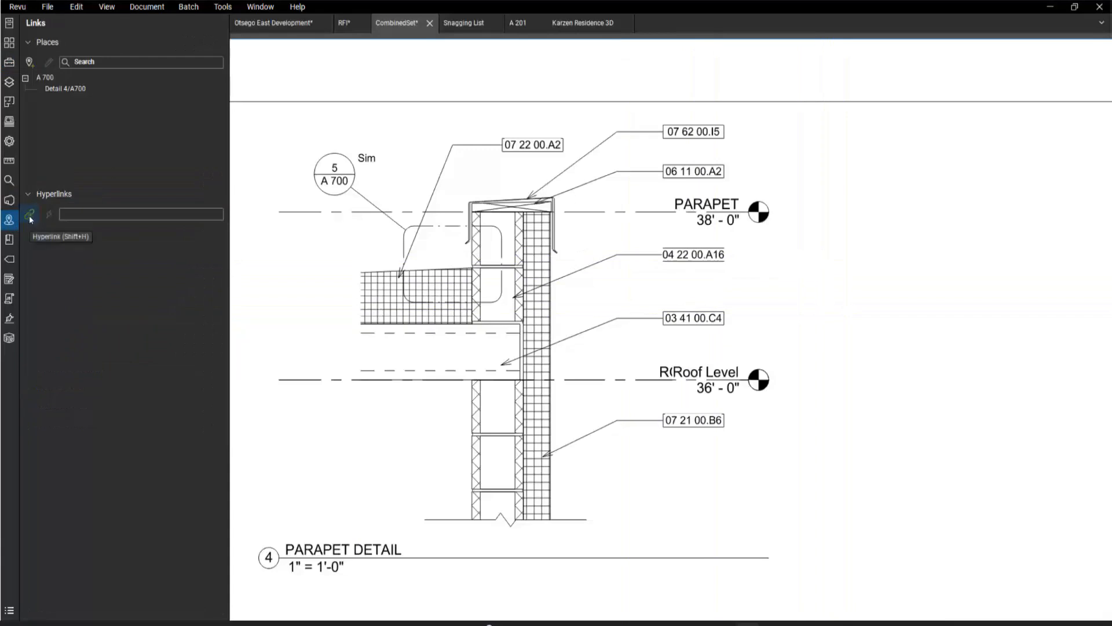
pyautogui.click(30, 217)
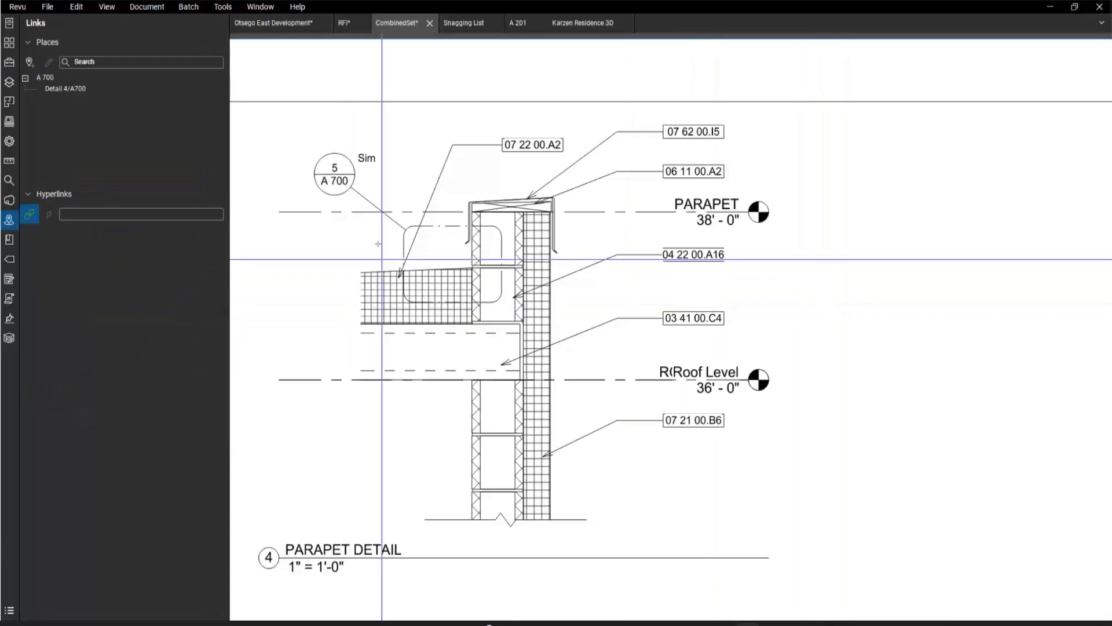
pyautogui.moveTo(310, 148); pyautogui.dragTo(358, 197)
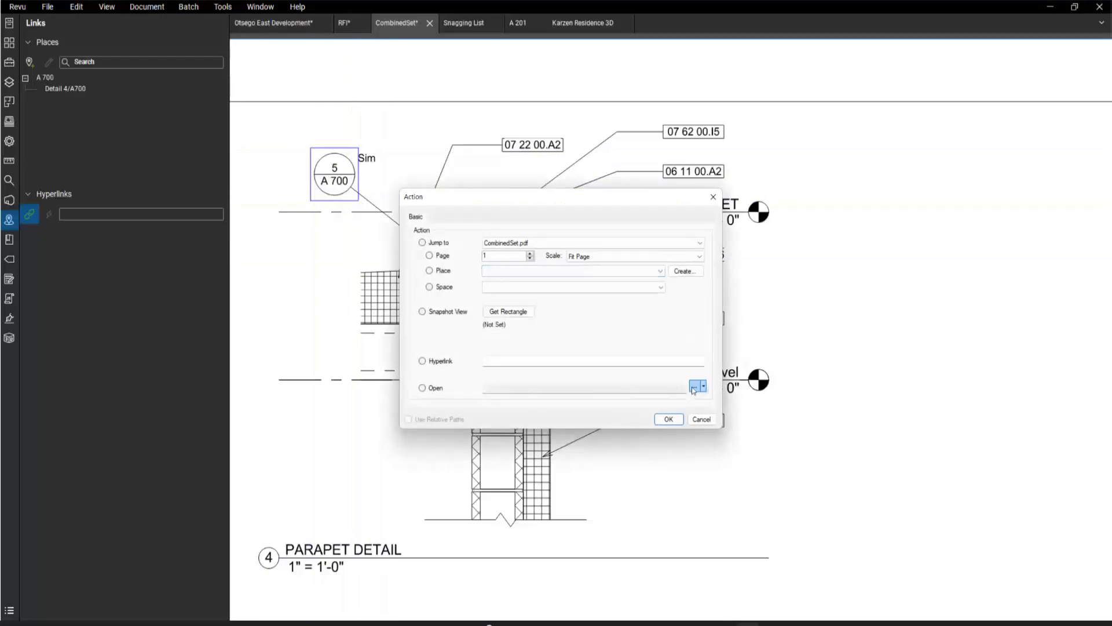
pyautogui.click(702, 419)
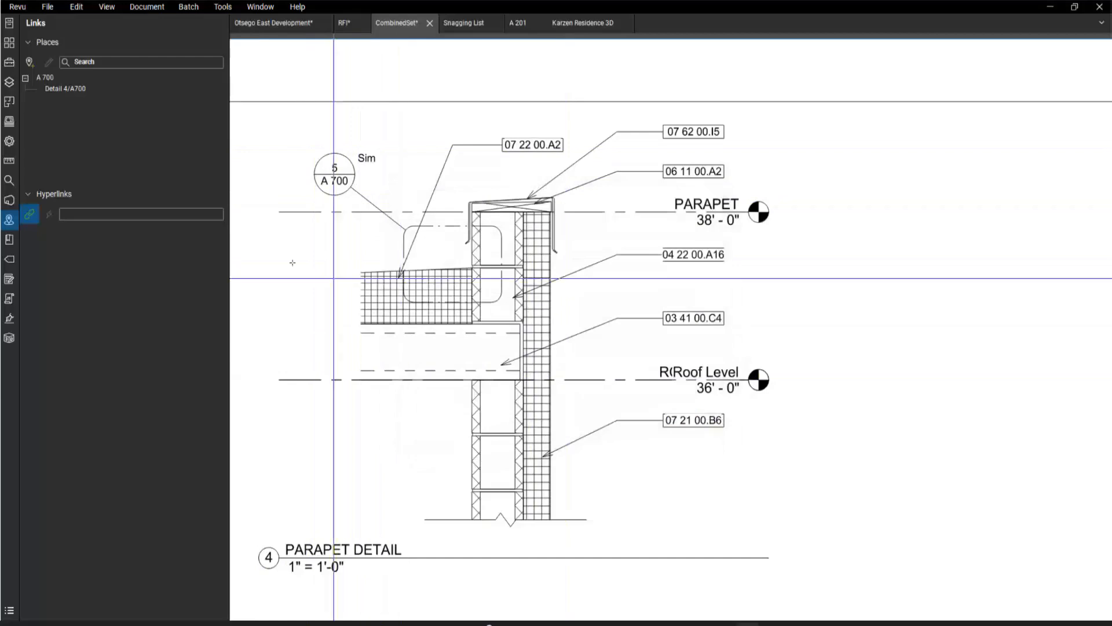
# - Create bookmarks from the page labels for all pages (1 - 36) at Fit Page scale, and jump to bookmark A 401
pyautogui.click(9, 241)
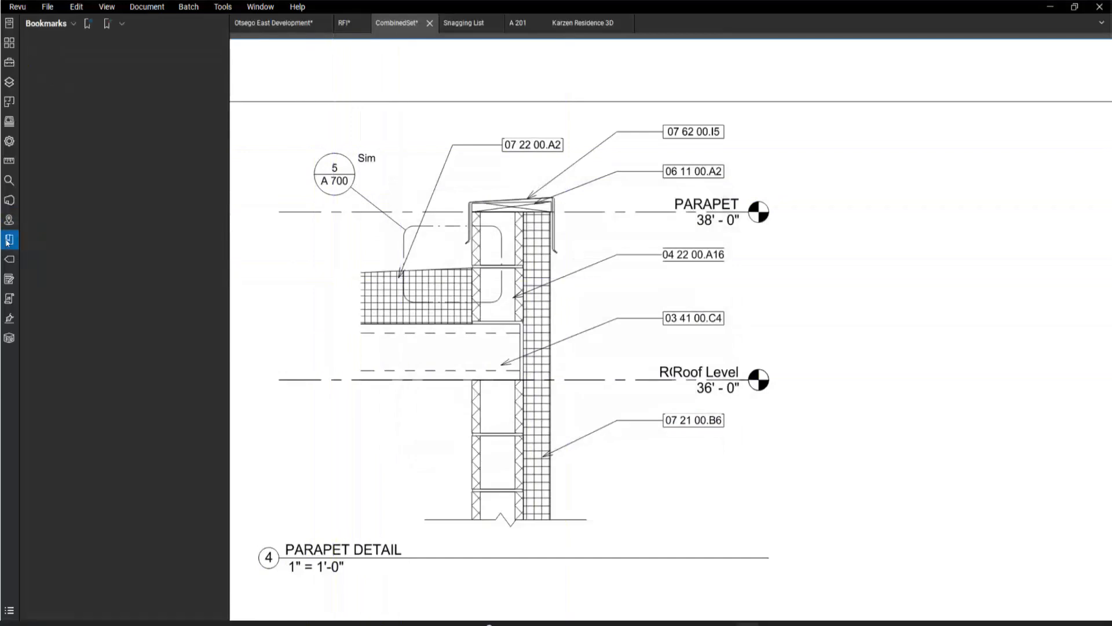
pyautogui.click(74, 24)
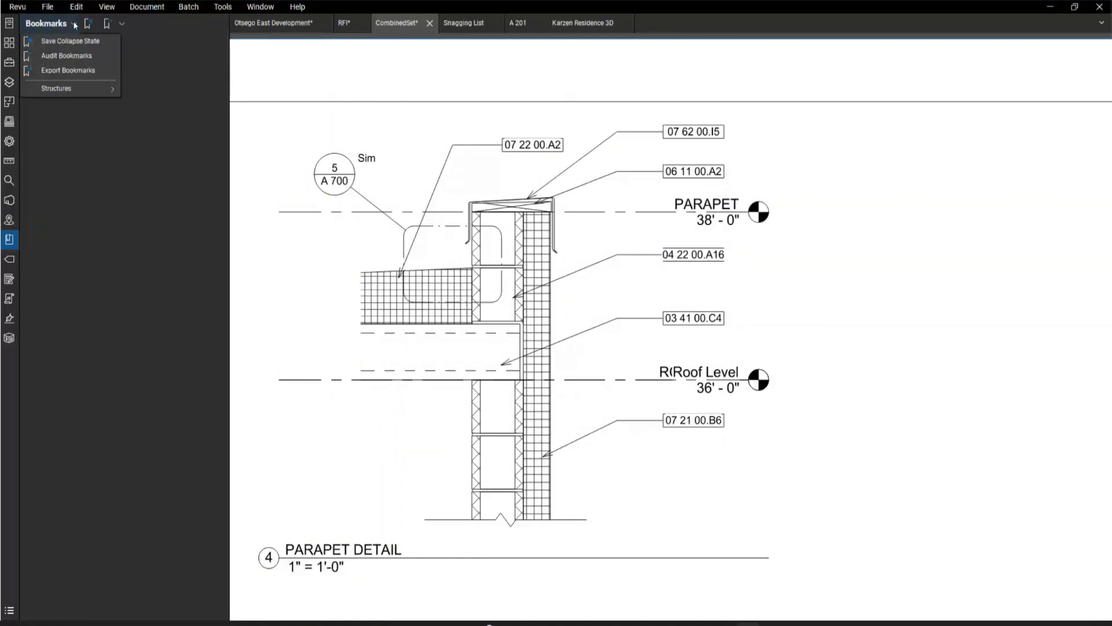
pyautogui.click(75, 26)
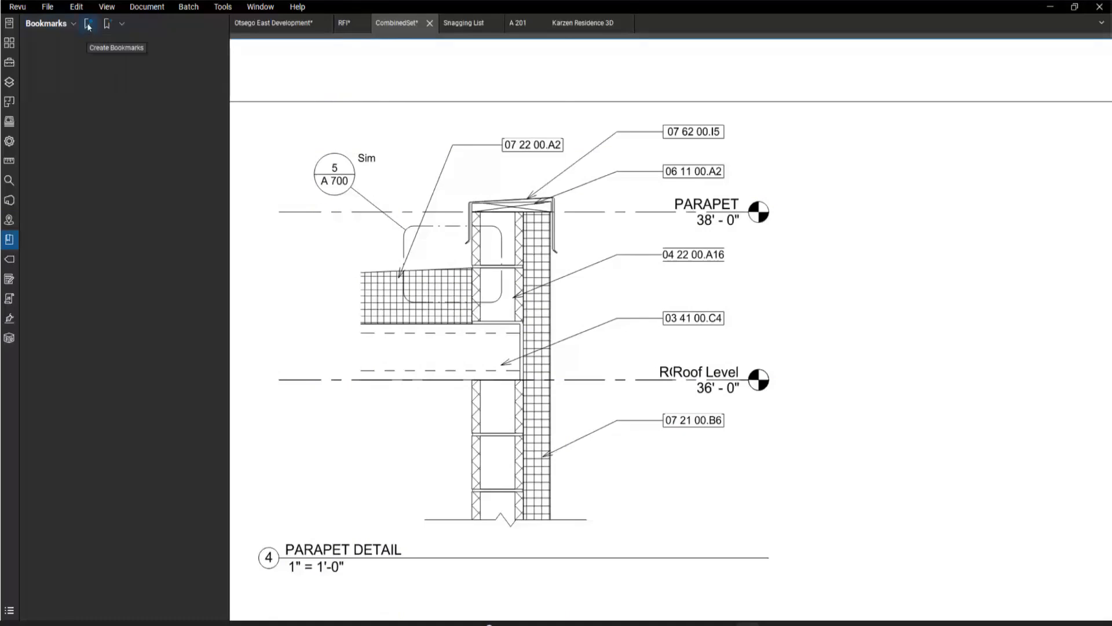
pyautogui.click(88, 24)
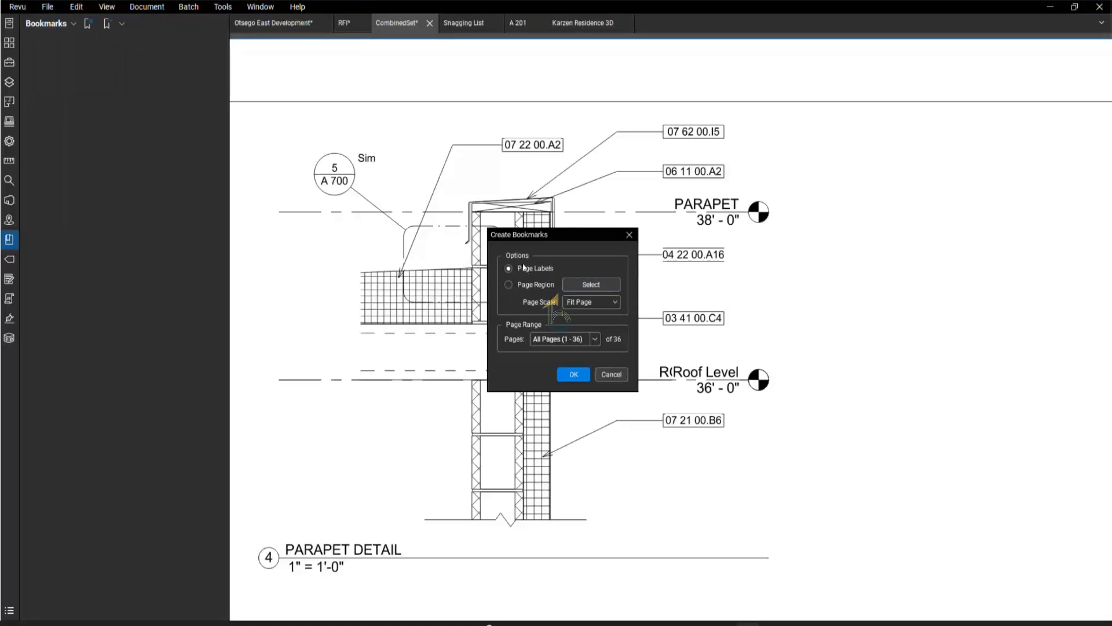
pyautogui.click(572, 375)
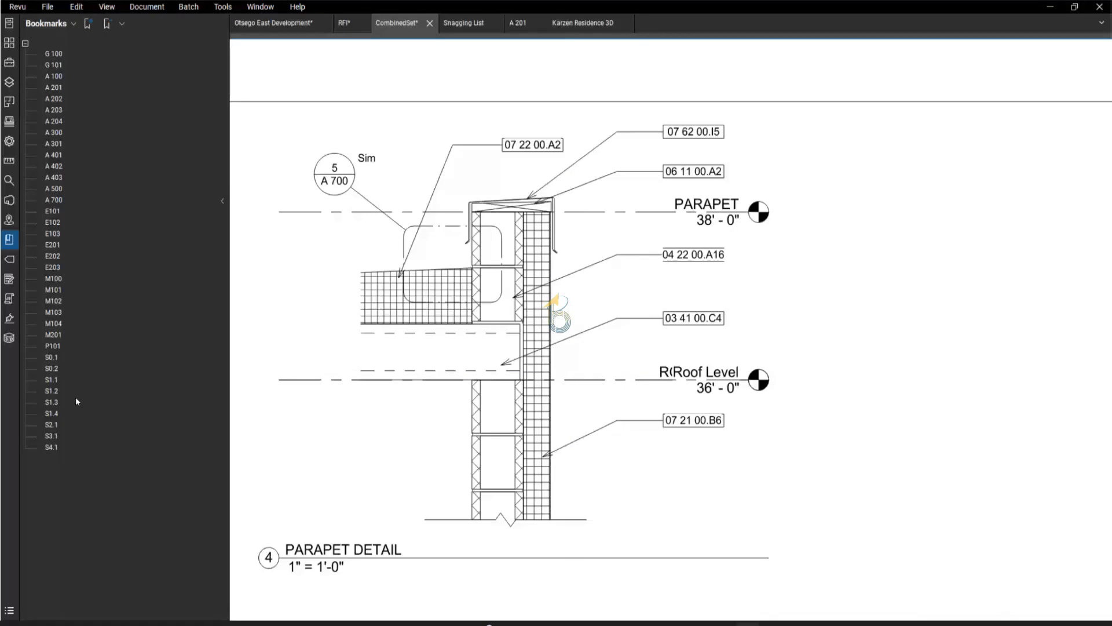
pyautogui.click(53, 156)
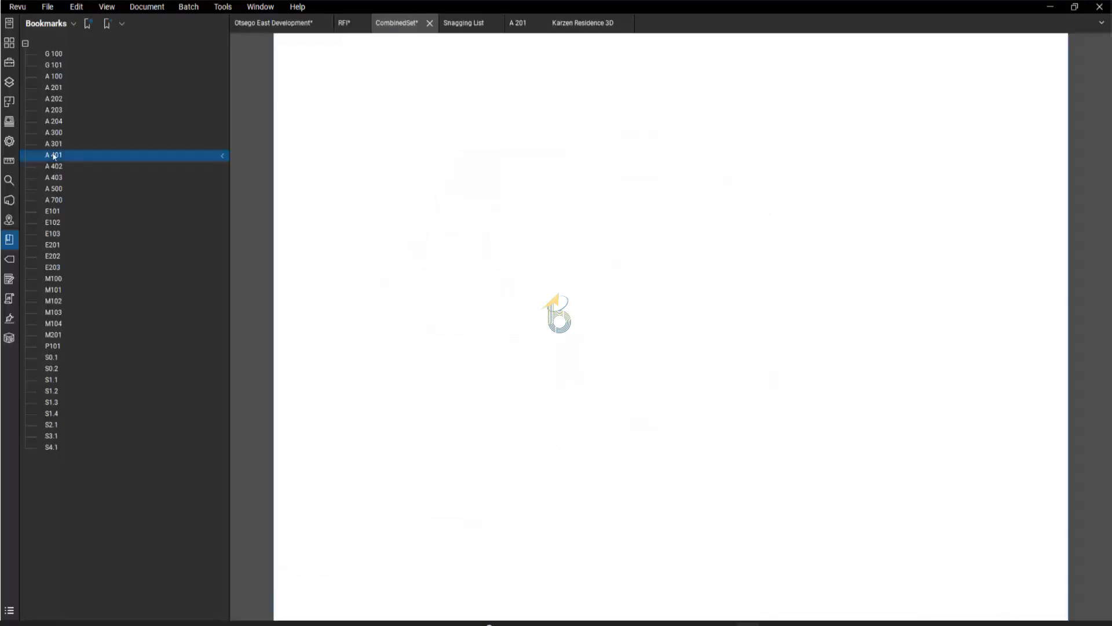
# - Jump to bookmark A 300 and add a page flag there labelled "Please make changes"
pyautogui.click(52, 131)
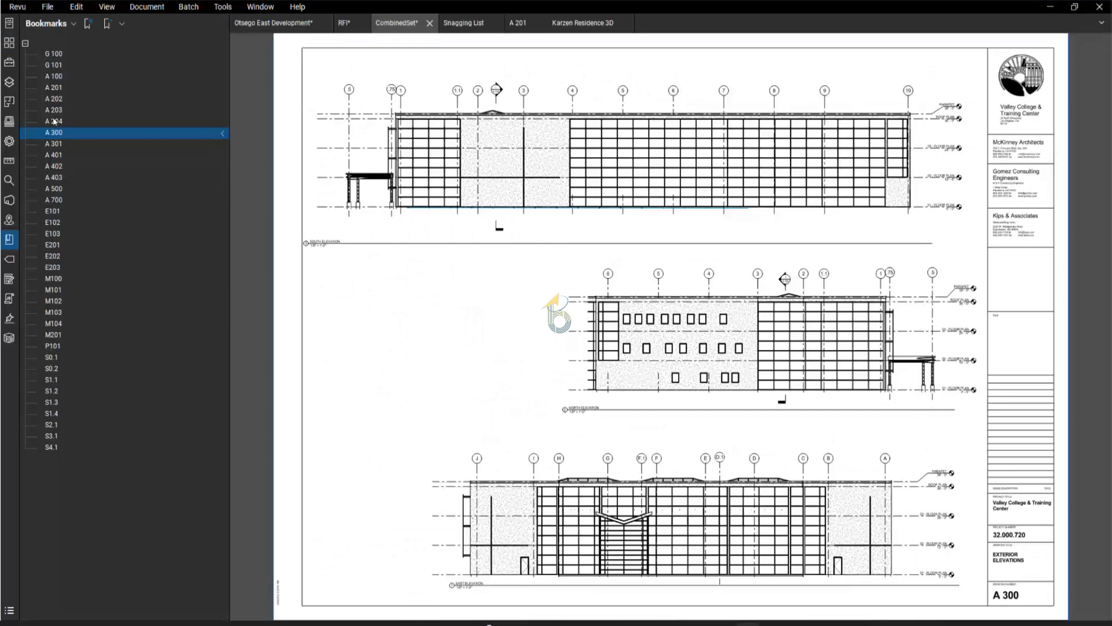
pyautogui.click(10, 262)
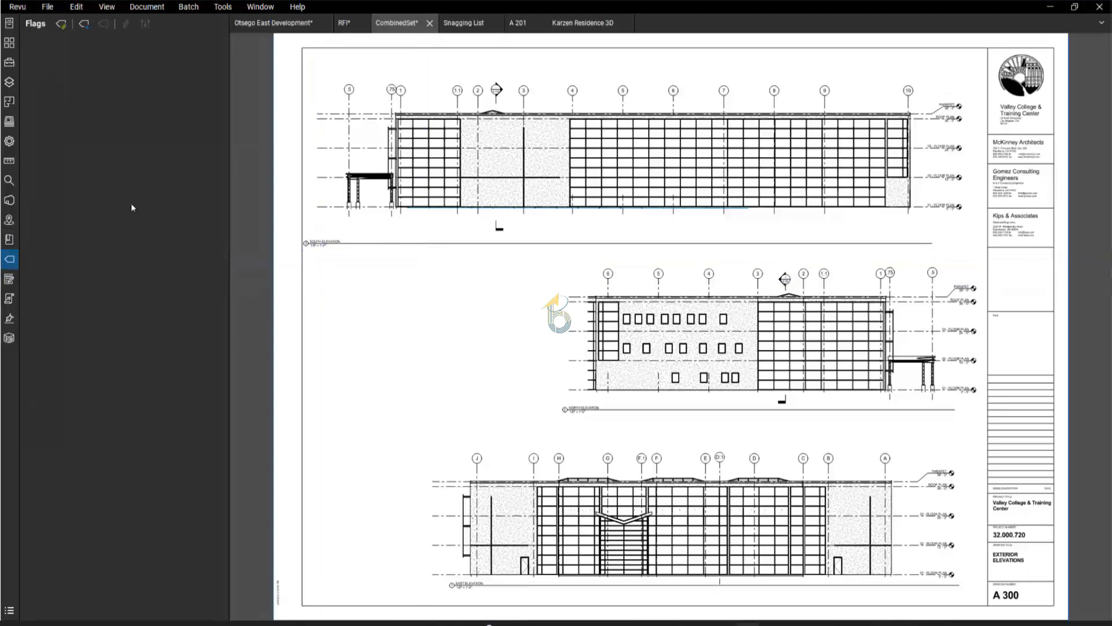
pyautogui.click(83, 25)
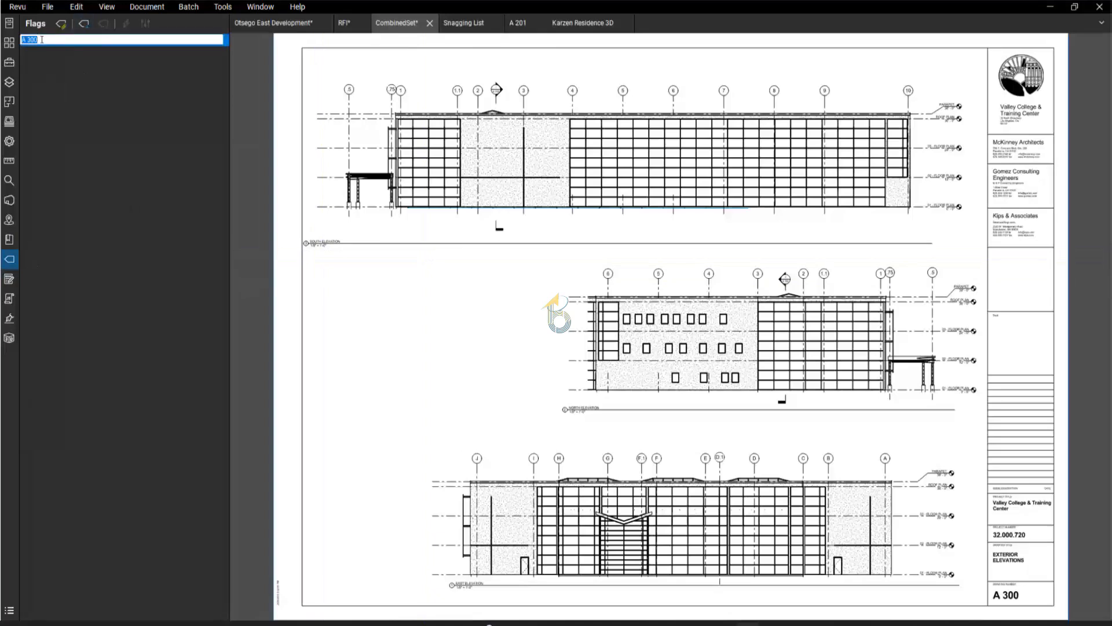
pyautogui.write('Please make changes')
pyautogui.press('Return')
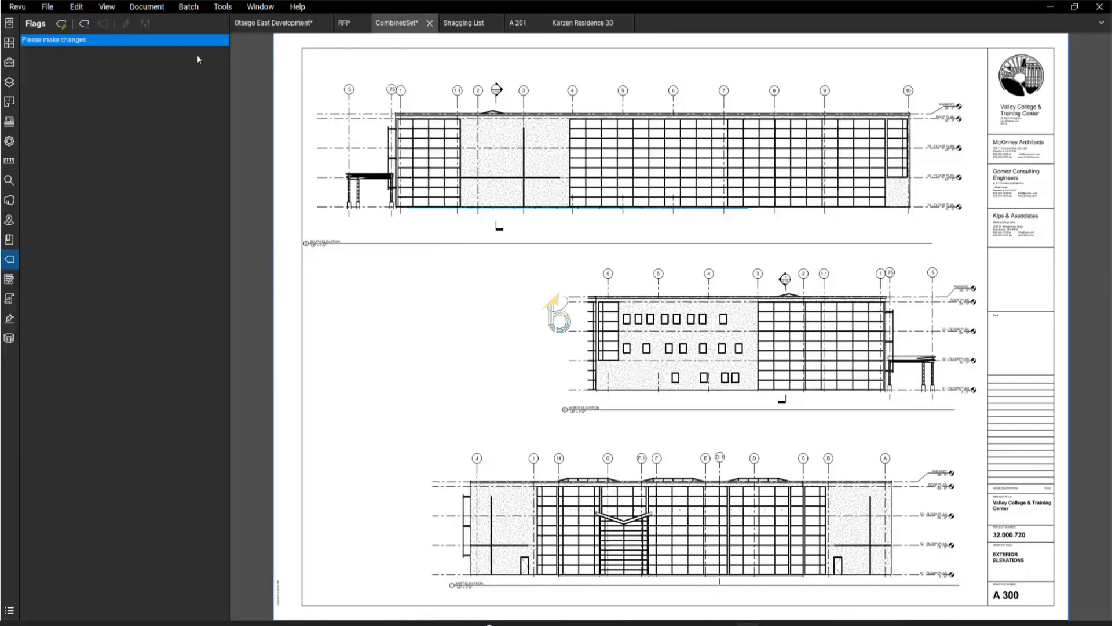
# - Jump to bookmark A 700, and return to sheet A 300 through the "Please make changes" flag
pyautogui.click(9, 240)
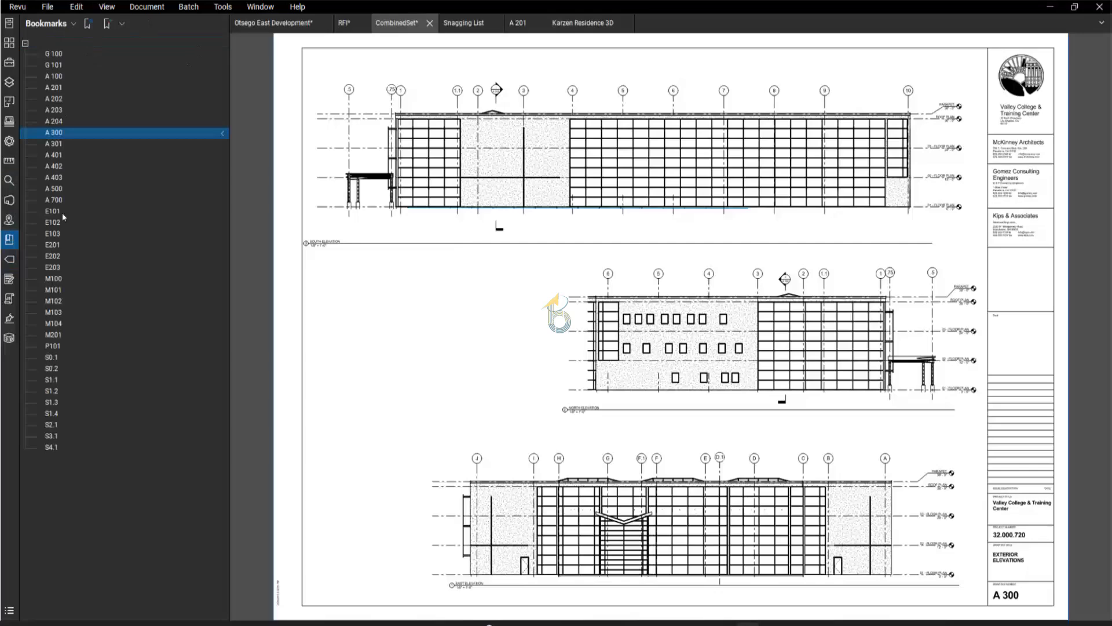
pyautogui.click(55, 200)
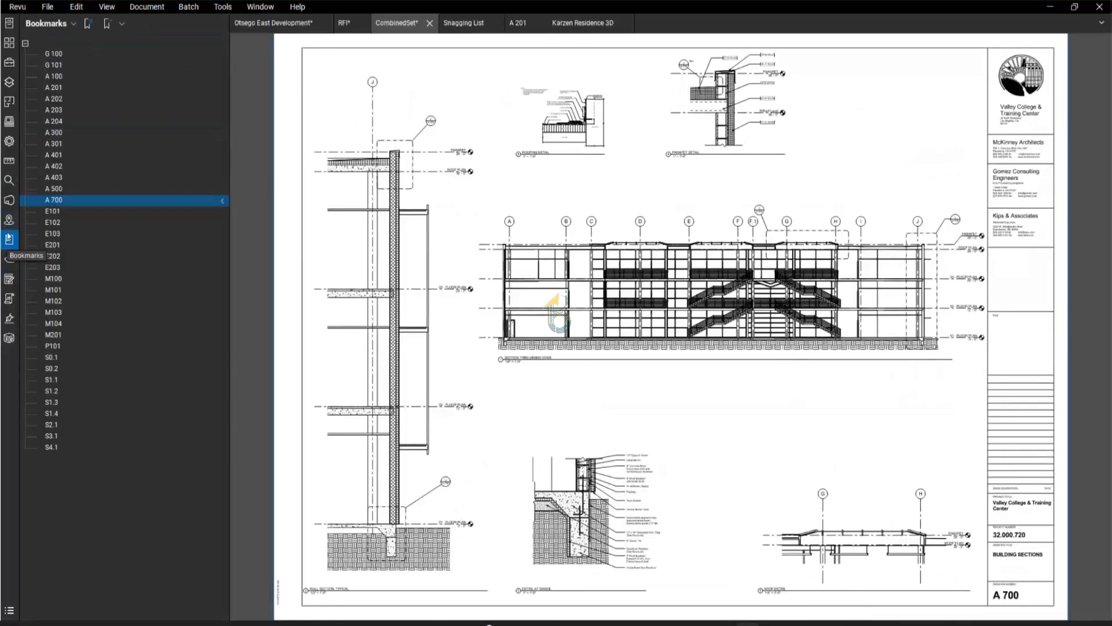
pyautogui.click(9, 259)
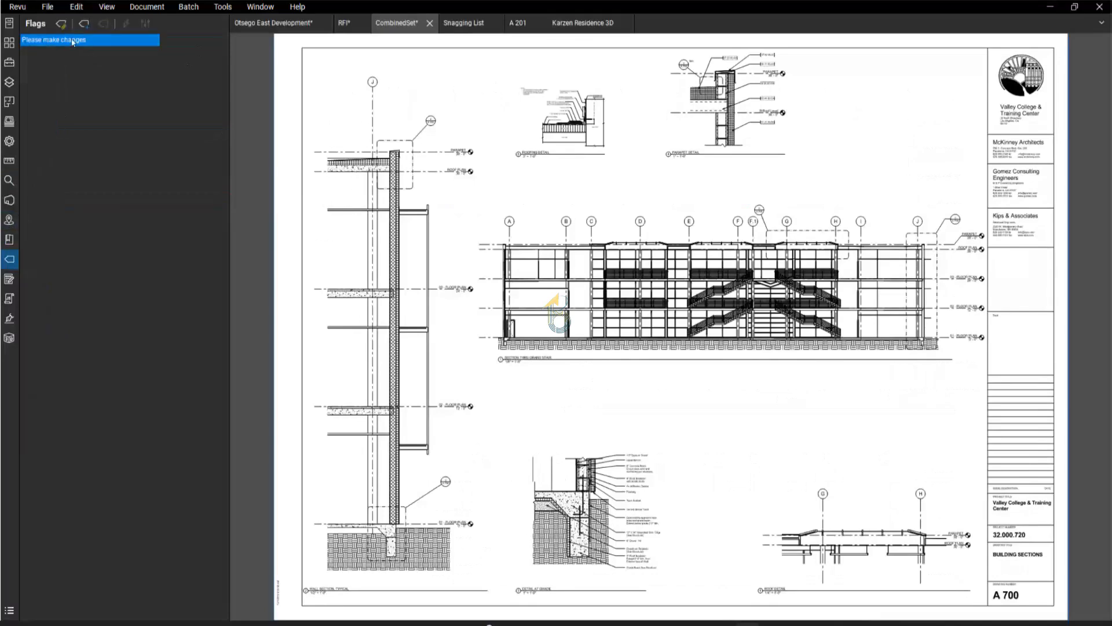
pyautogui.click(72, 41)
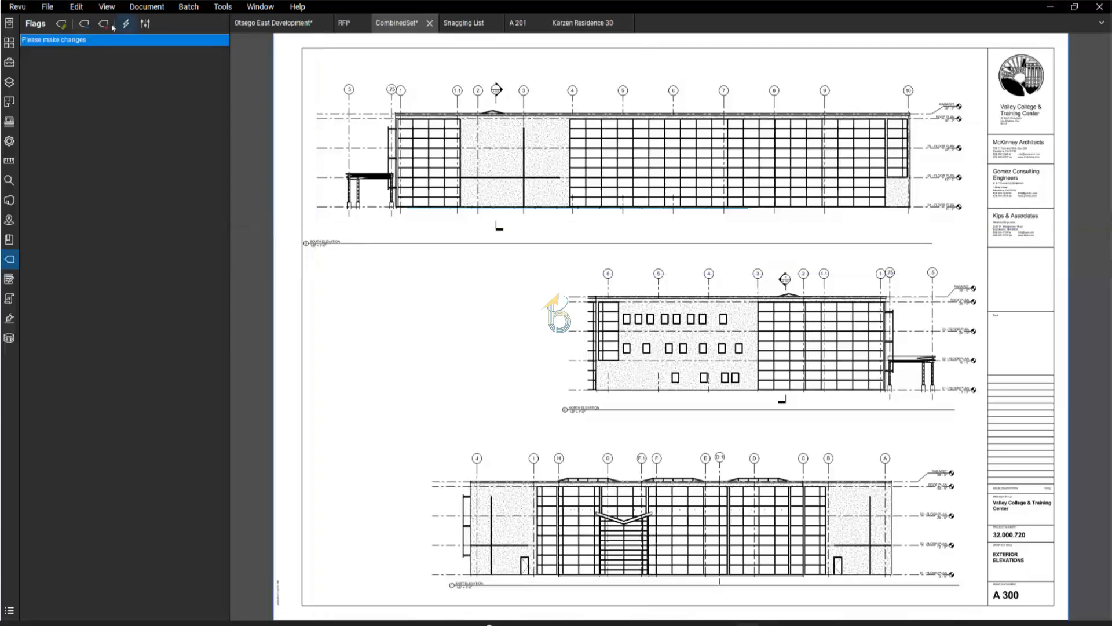
# - Place a flag reading "Please sign here" above the north elevation between grids 6 and 5, and delete the extra empty flag
pyautogui.click(61, 26)
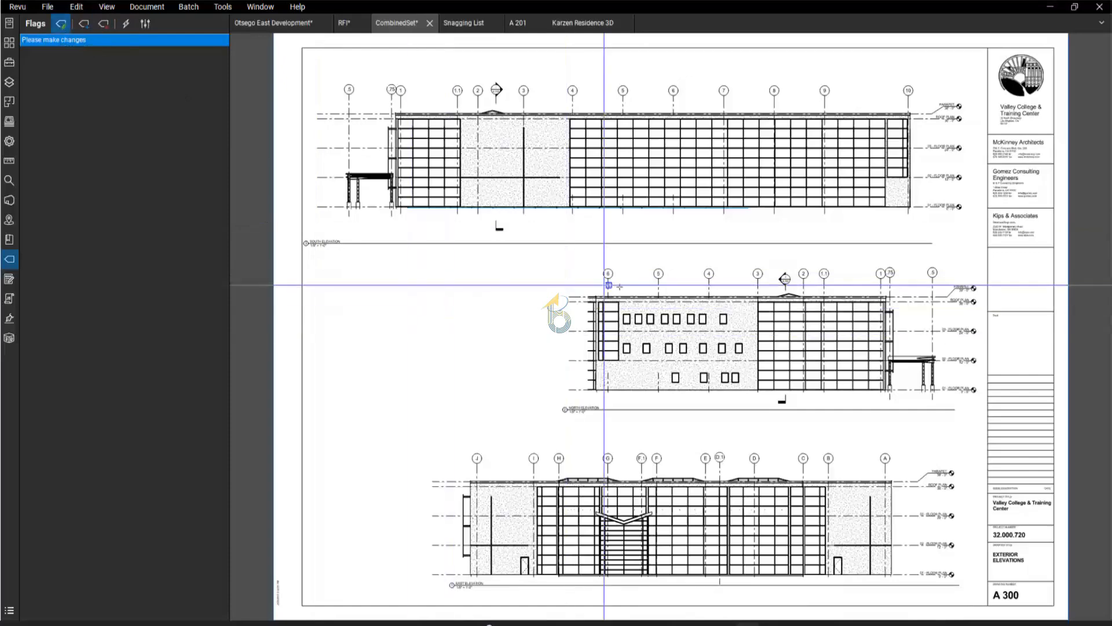
pyautogui.moveTo(623, 285); pyautogui.dragTo(661, 289)
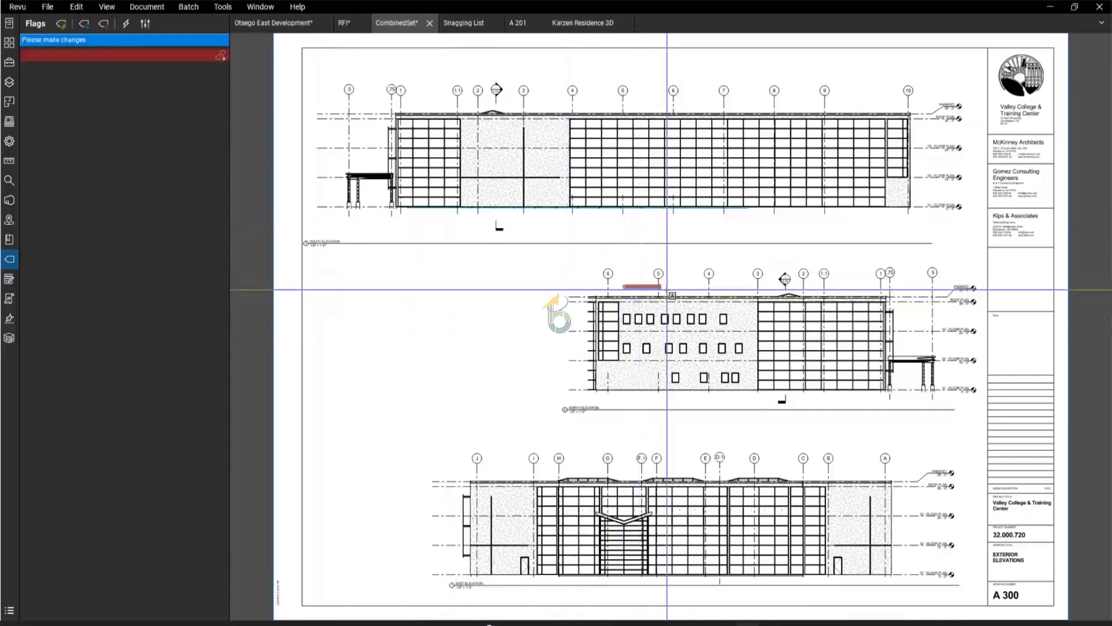
pyautogui.scroll(5, 667, 289)
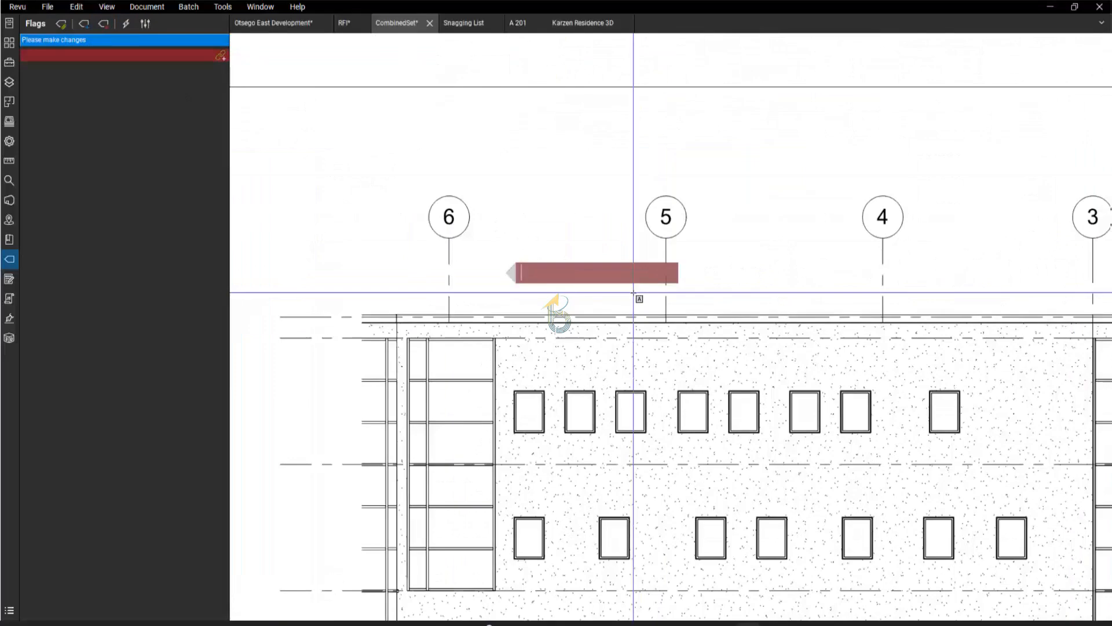
pyautogui.write('Please sign here')
pyautogui.click(590, 242)
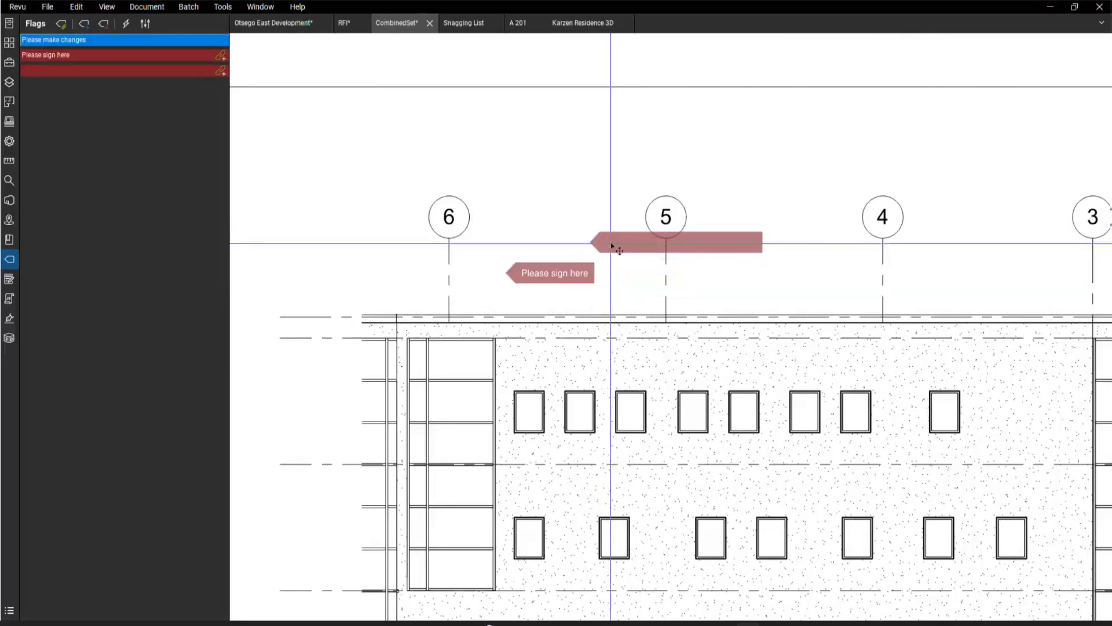
pyautogui.press('Delete')
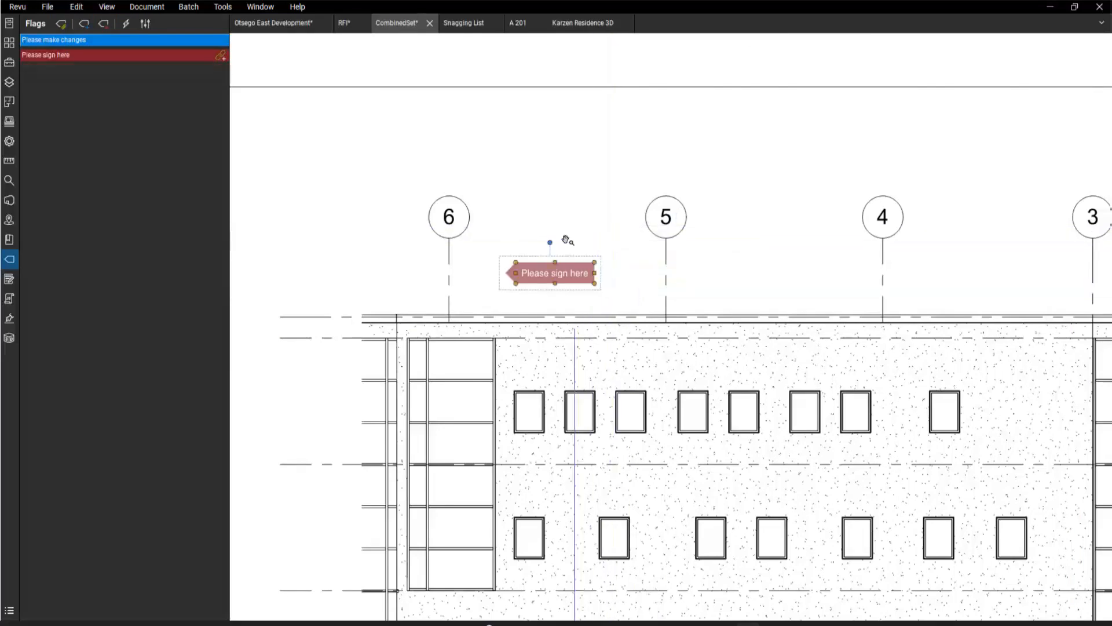
# - Go to the "Please make changes" and "Please sign here" flags in turn from the flags list
pyautogui.click(73, 41)
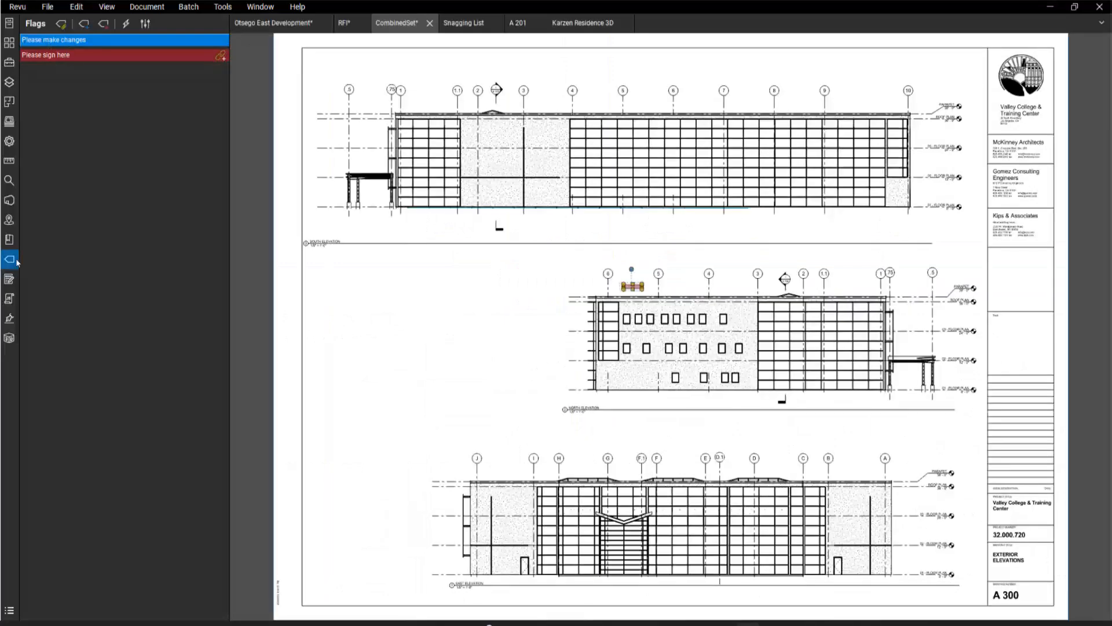
pyautogui.click(68, 56)
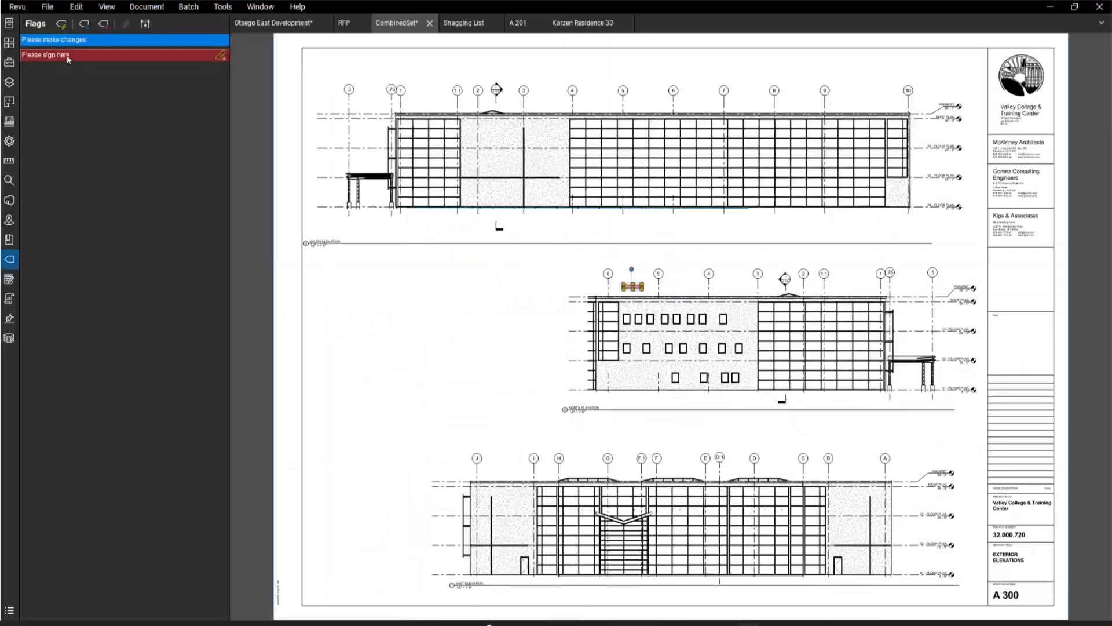
pyautogui.click(76, 41)
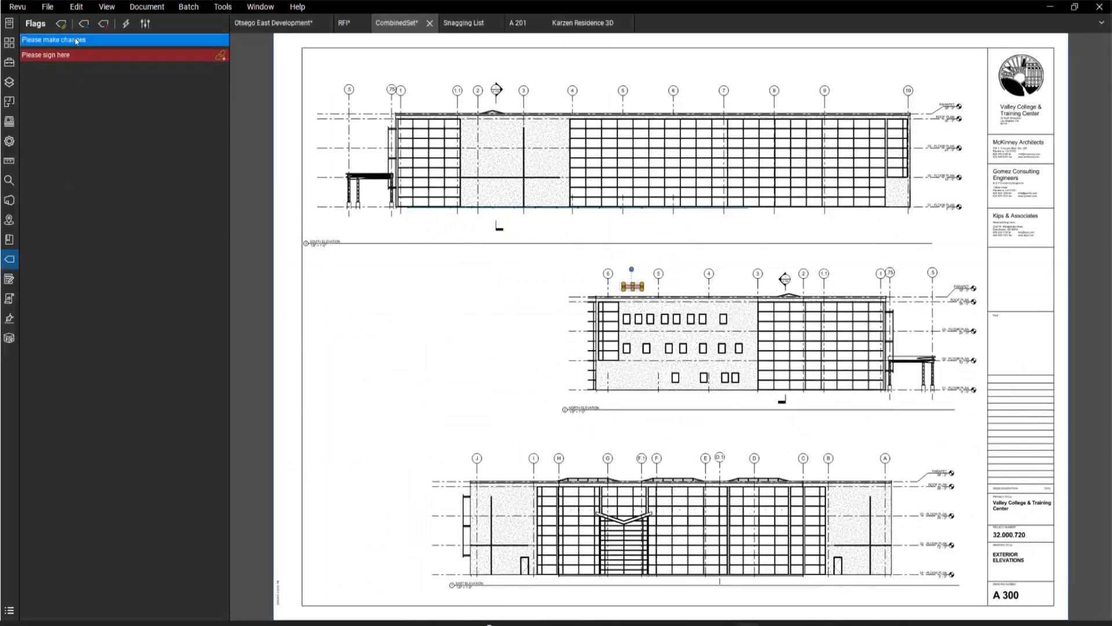
pyautogui.click(72, 54)
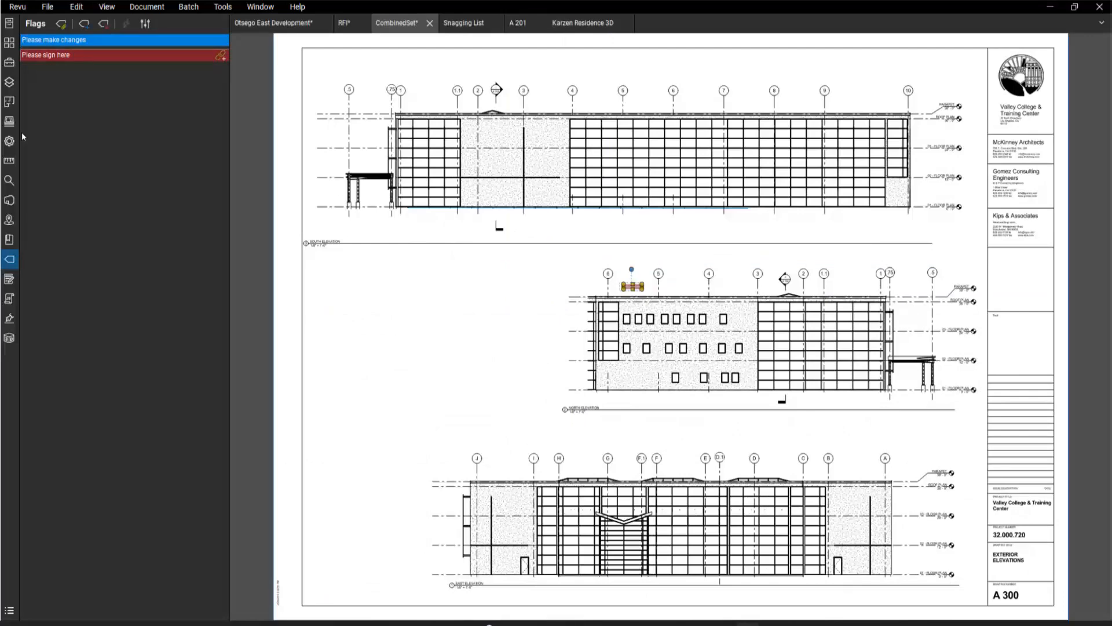
# - Switch to the RFI document and automatically create form fields on it
pyautogui.click(9, 279)
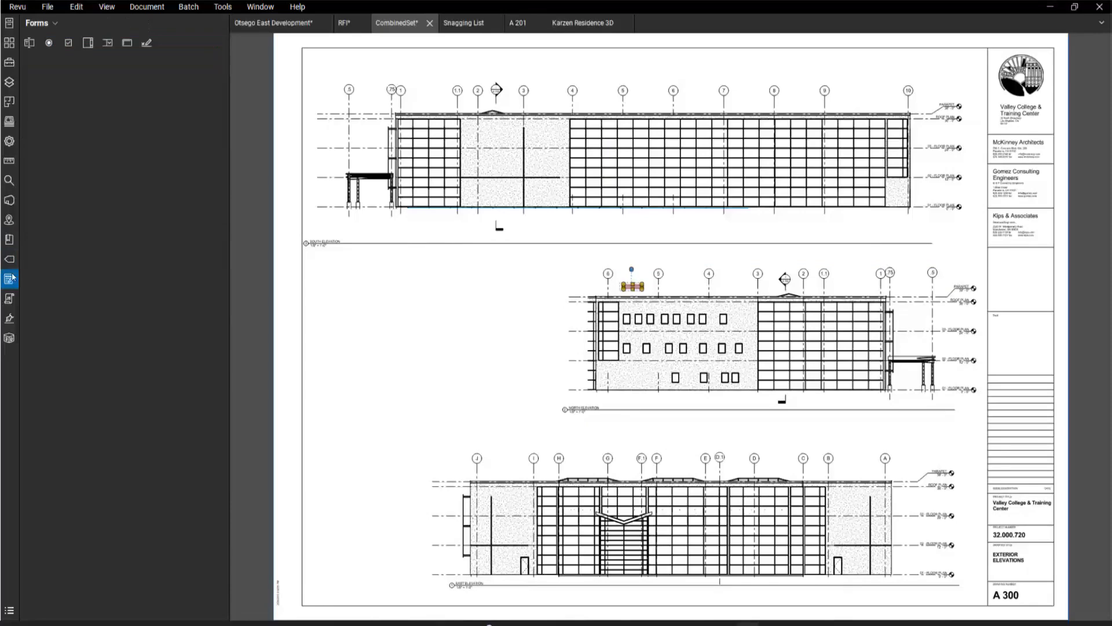
pyautogui.click(345, 23)
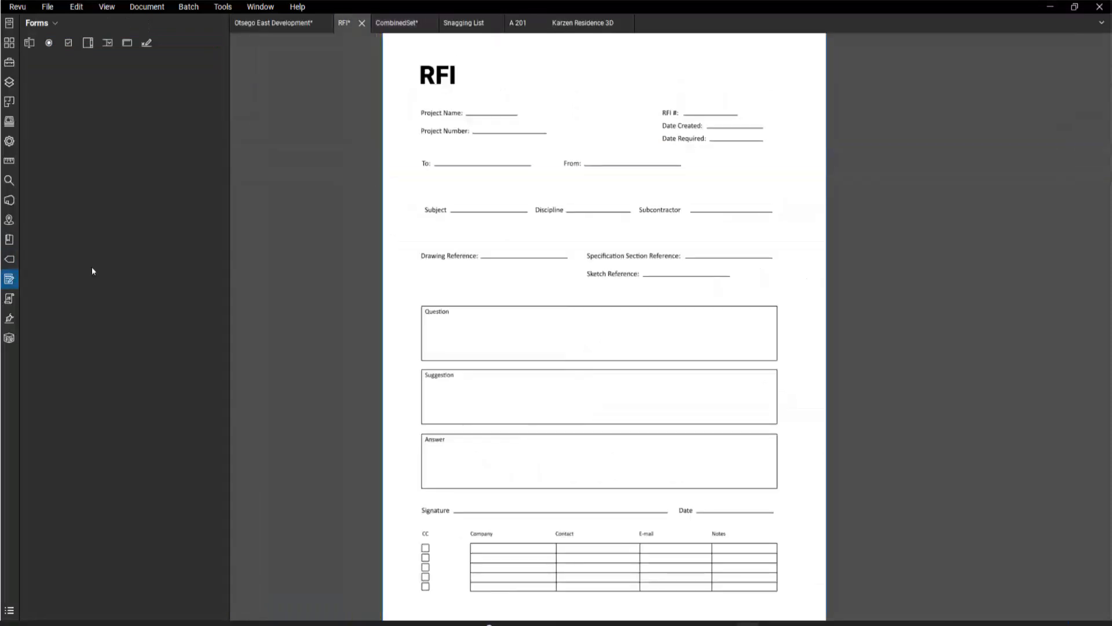
pyautogui.click(15, 284)
pyautogui.click(69, 42)
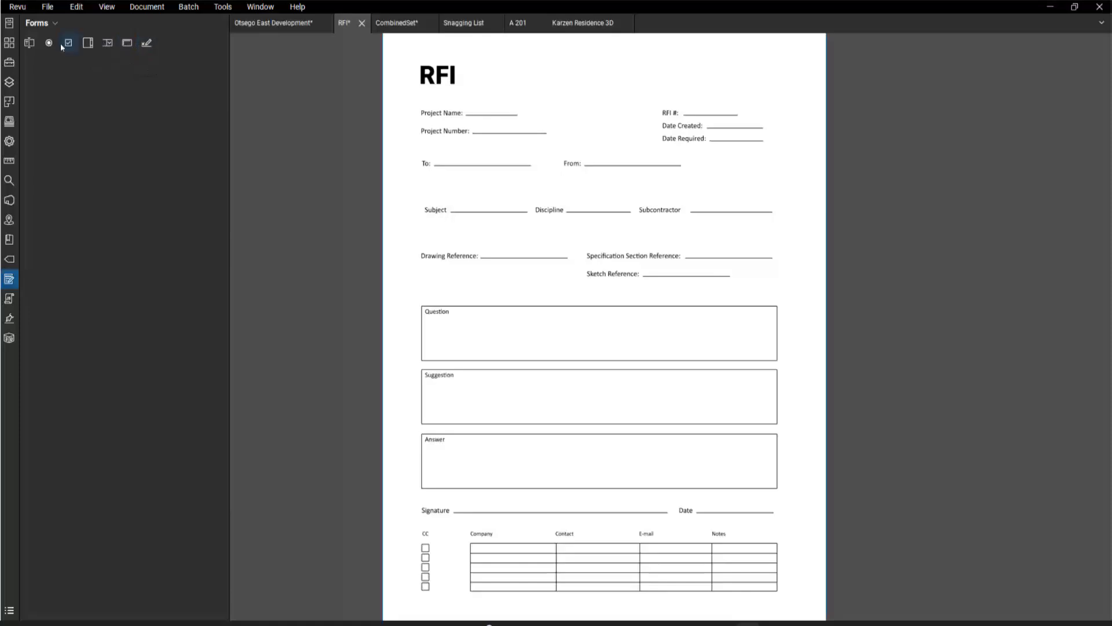
pyautogui.click(29, 44)
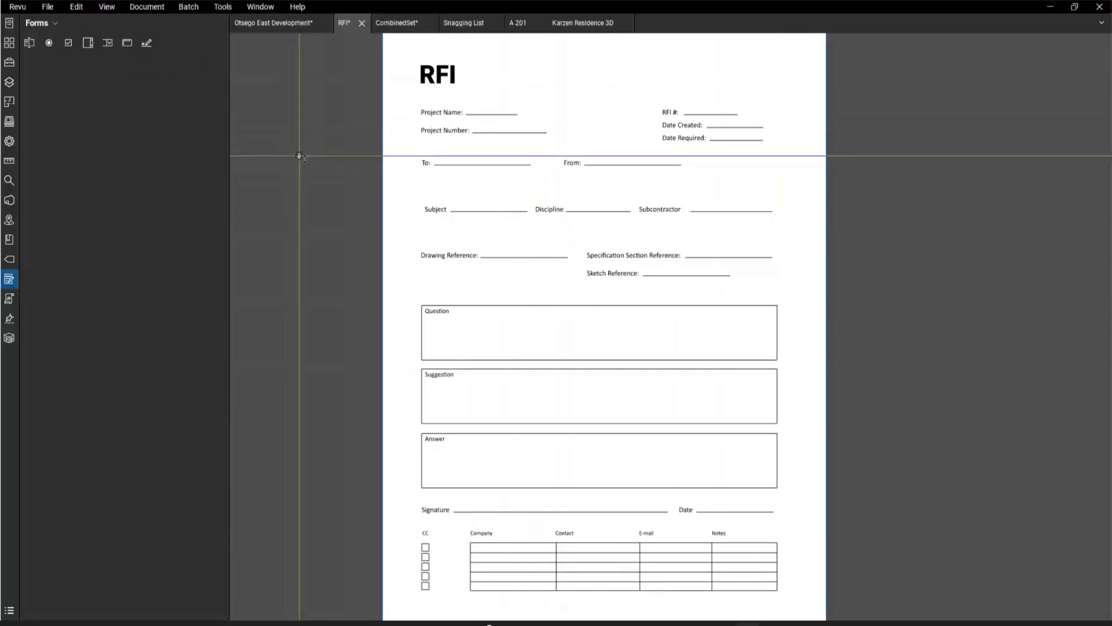
pyautogui.click(223, 8)
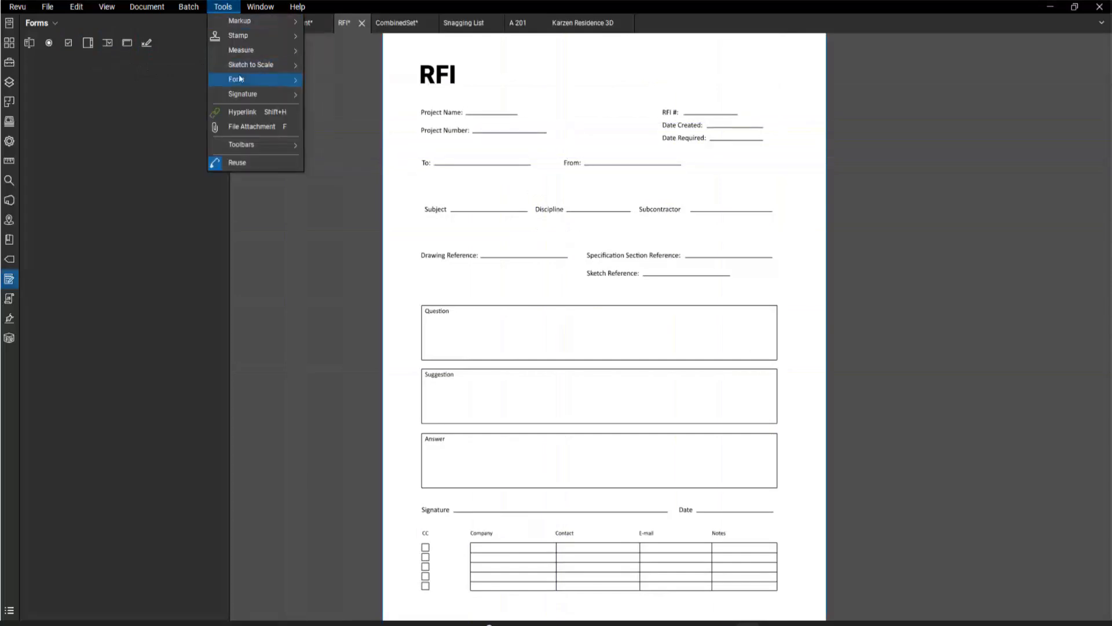
pyautogui.moveTo(244, 81)
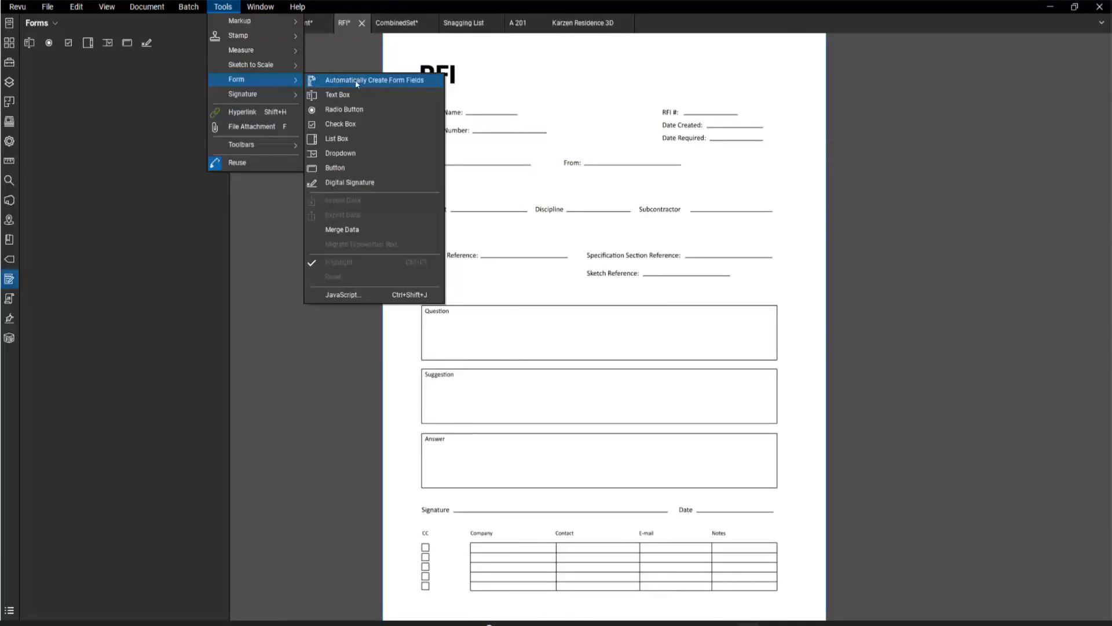
pyautogui.click(399, 84)
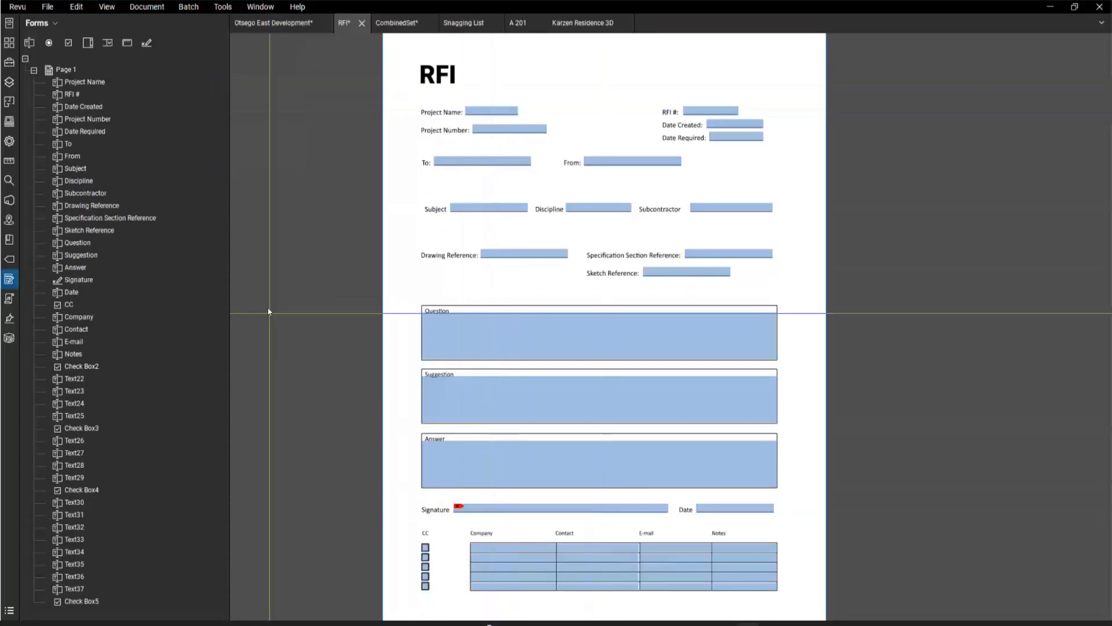
# - Locate the Project Name field on the RFI from the form fields list, and view the JavaScript console
pyautogui.click(91, 85)
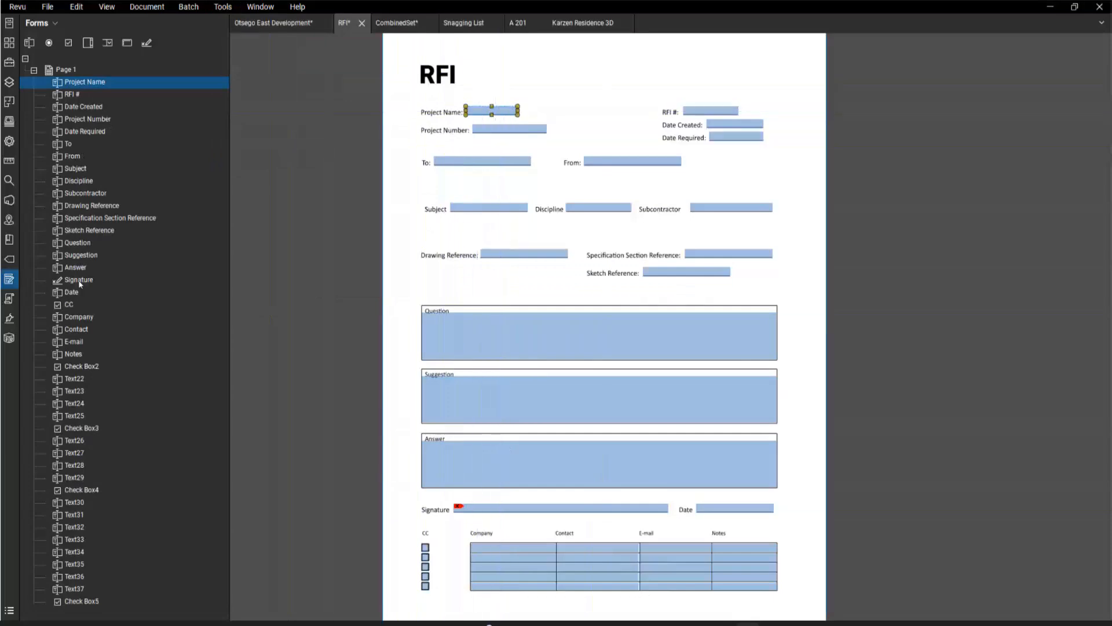
pyautogui.click(313, 245)
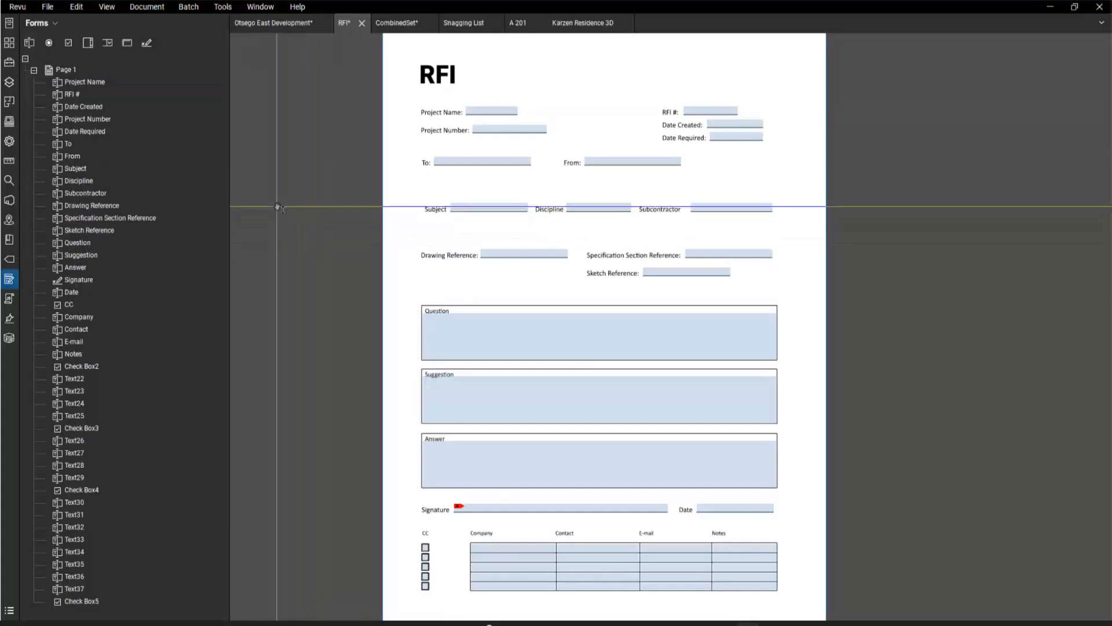
pyautogui.click(13, 301)
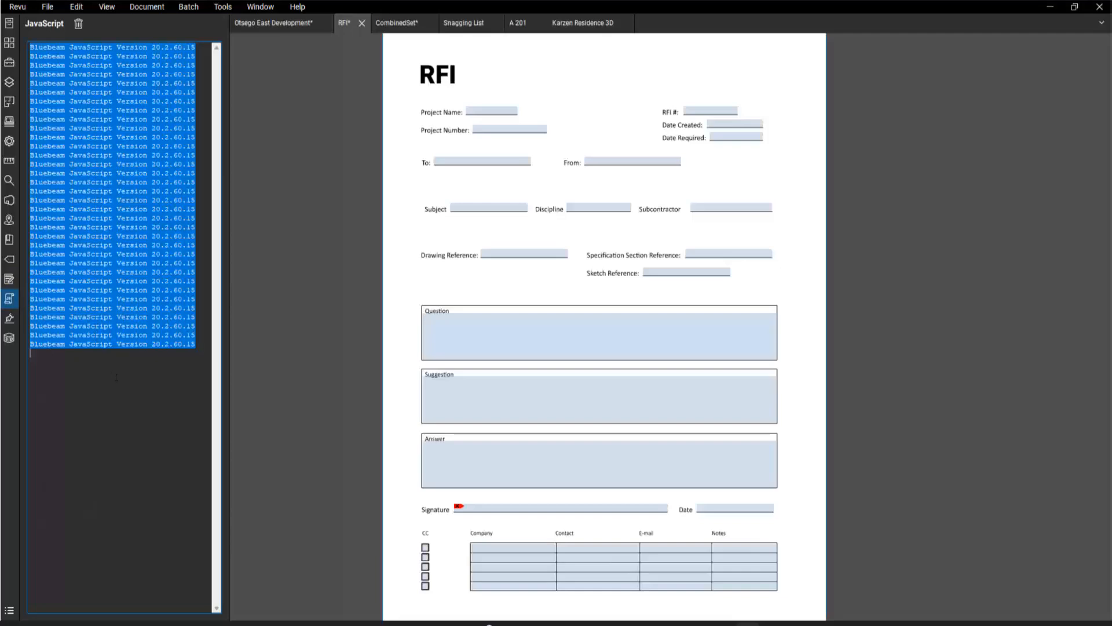
# - Try to sign the RFI document in its Signature field
pyautogui.click(10, 320)
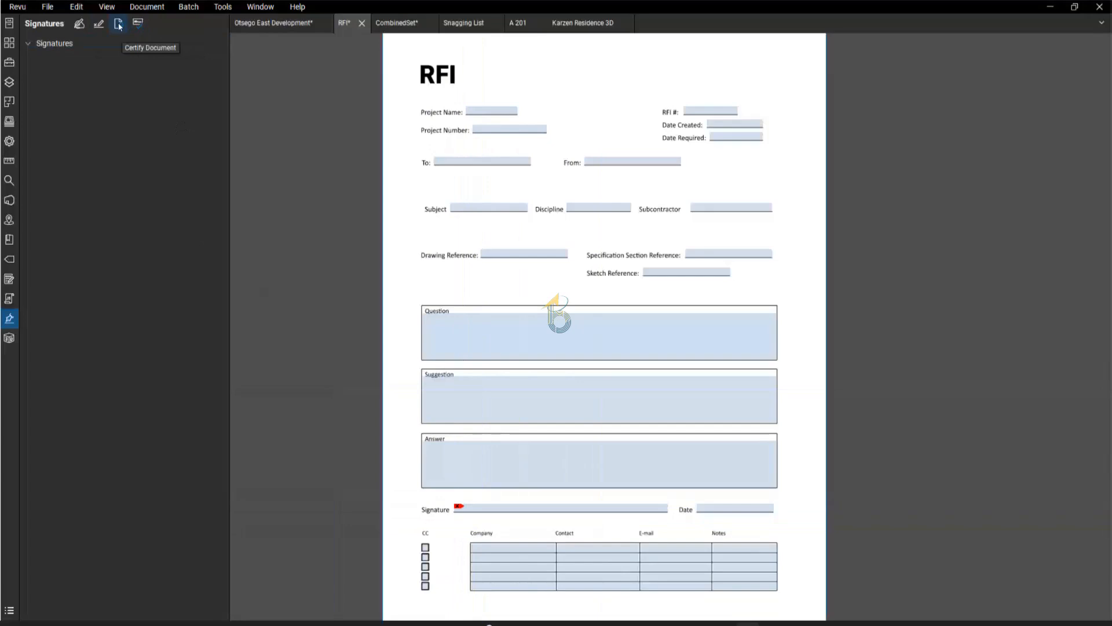
pyautogui.click(85, 27)
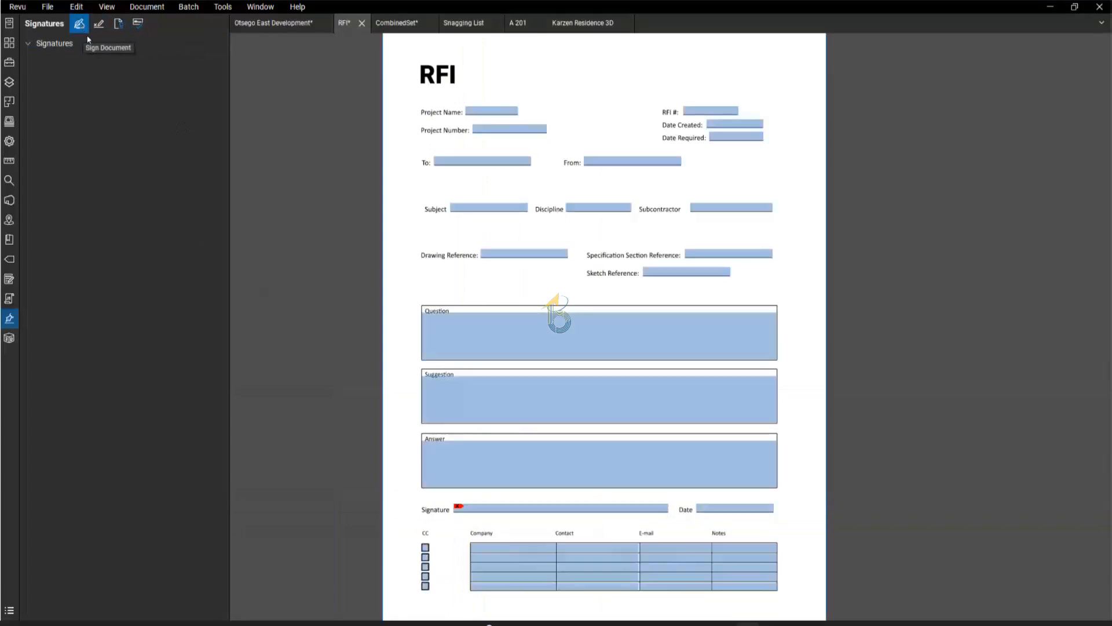
pyautogui.click(508, 508)
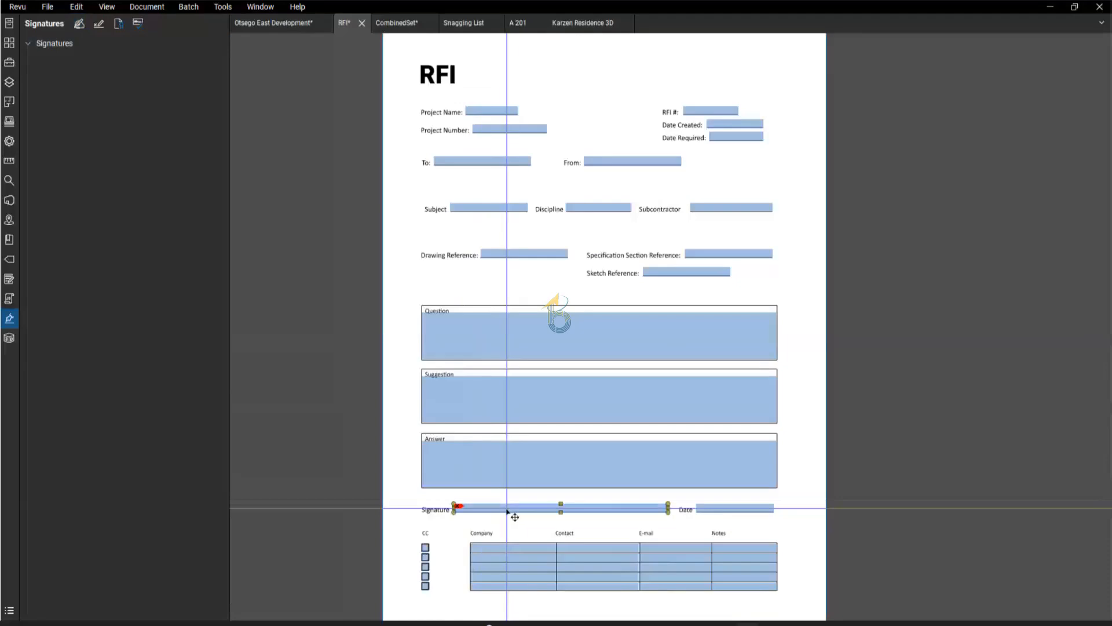
pyautogui.press('Escape')
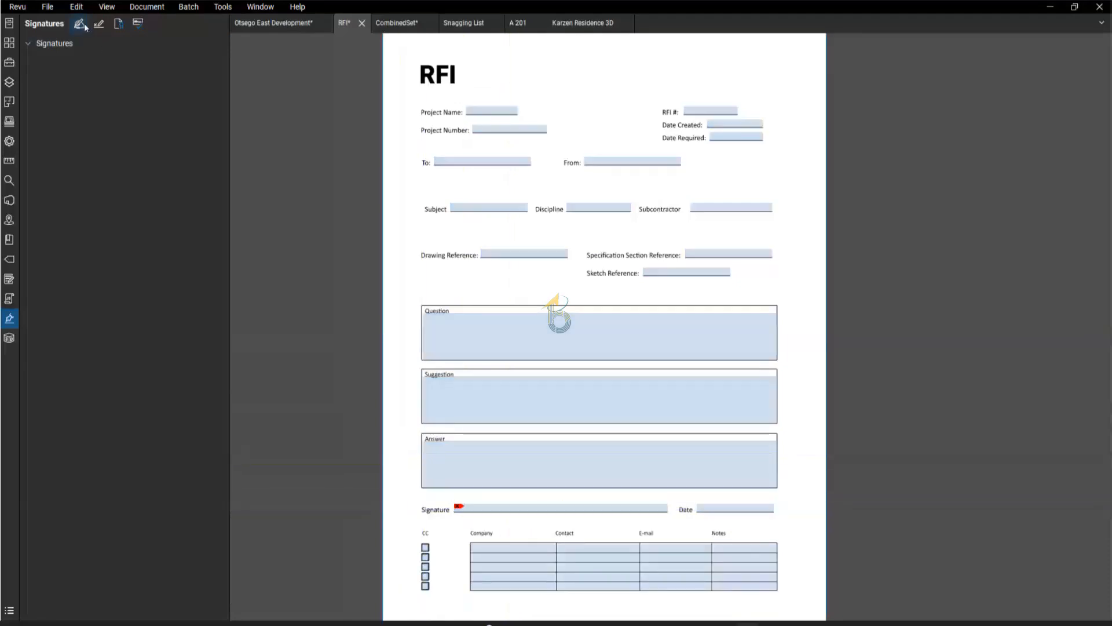
# - Start certifying the RFI document, keep the default digital ID, and log in with the digital ID's password
pyautogui.click(120, 25)
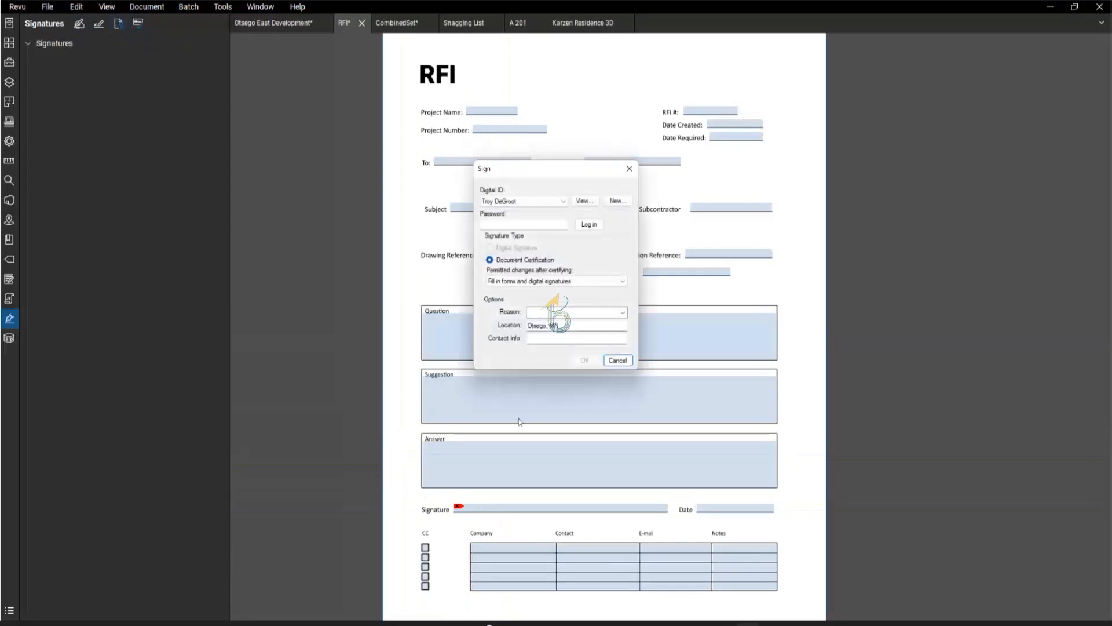
pyautogui.click(511, 203)
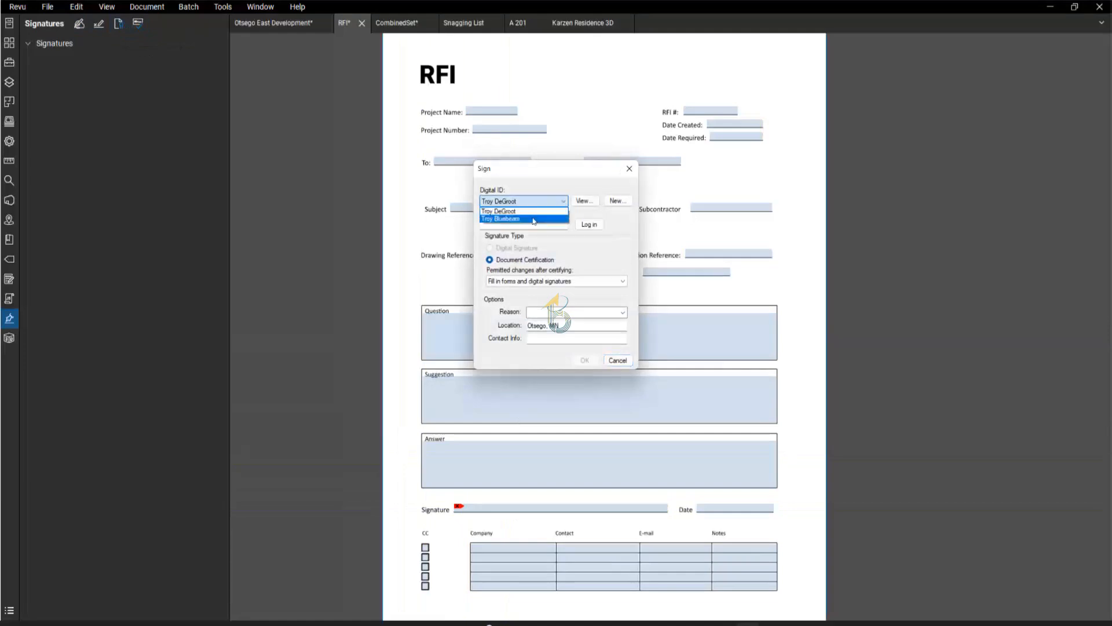
pyautogui.click(539, 200)
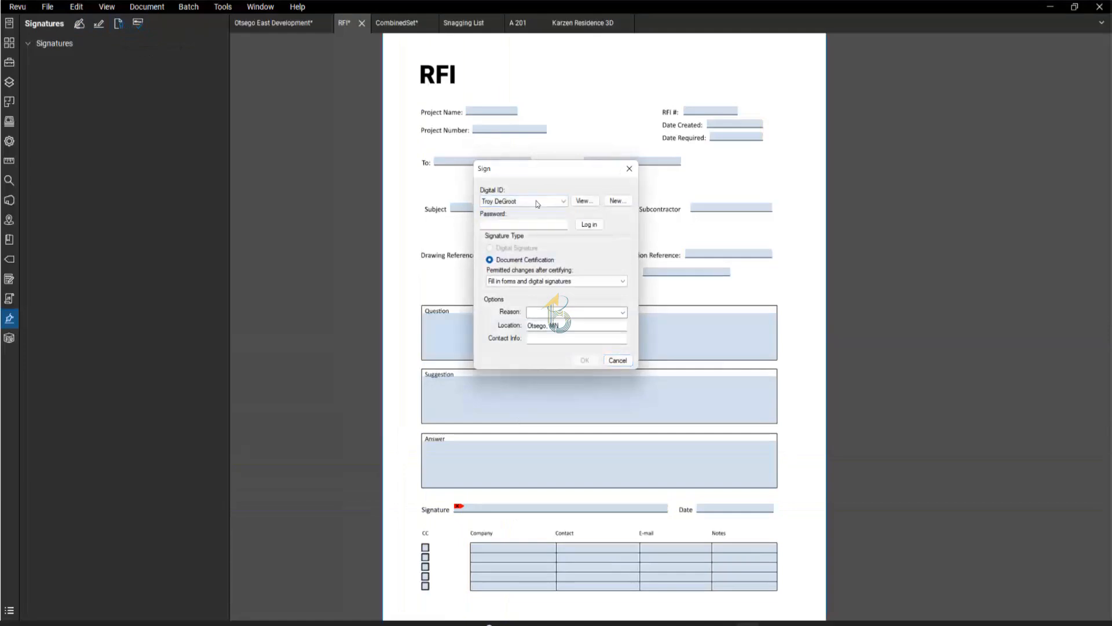
pyautogui.click(511, 225)
pyautogui.write('•••••••')
pyautogui.click(589, 226)
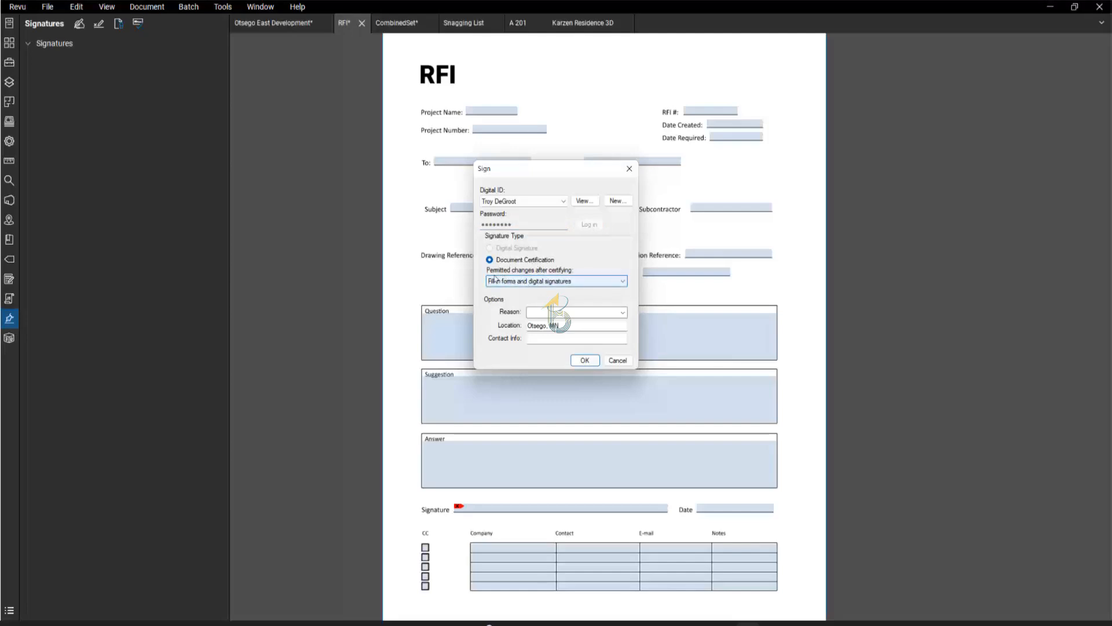
# - Review the permitted-changes and reason options for certifying the RFI document, and cancel the certification without saving
pyautogui.click(566, 282)
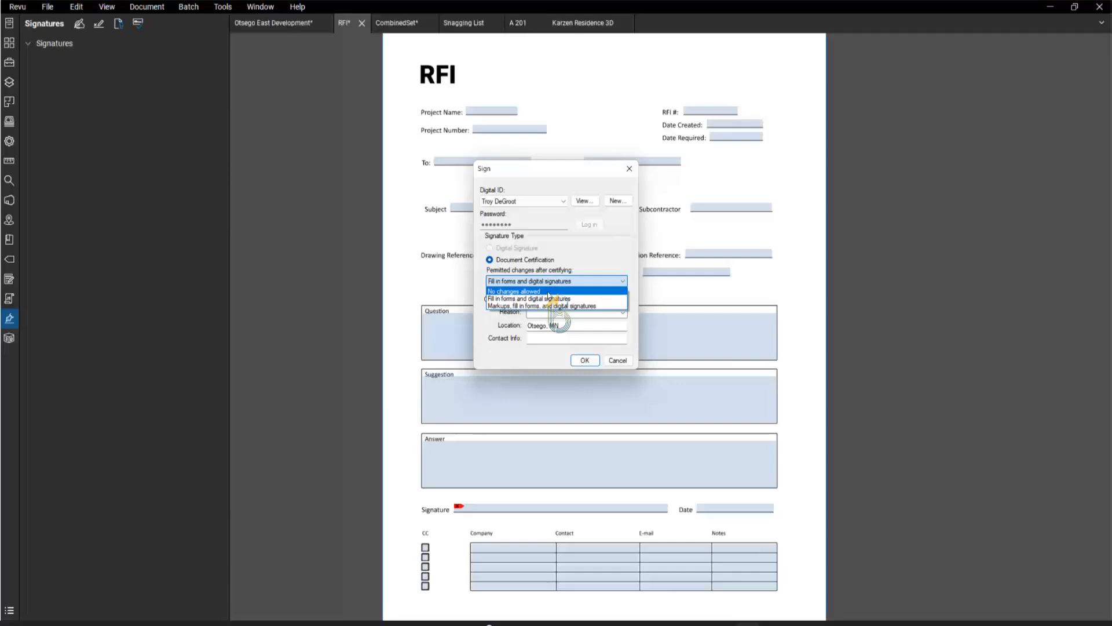
pyautogui.click(596, 269)
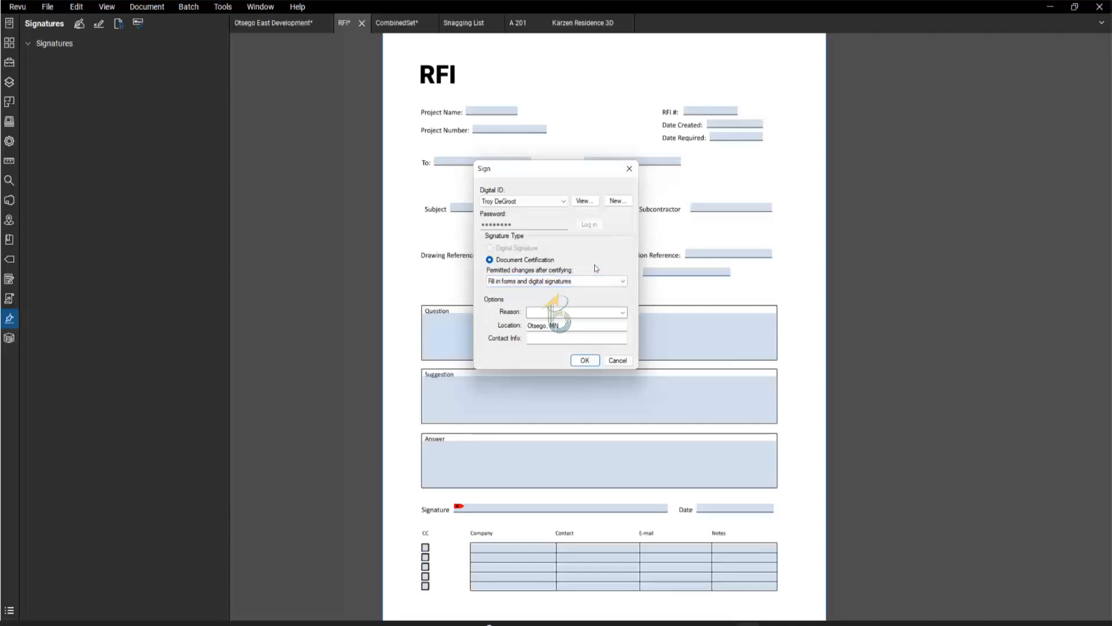
pyautogui.click(623, 312)
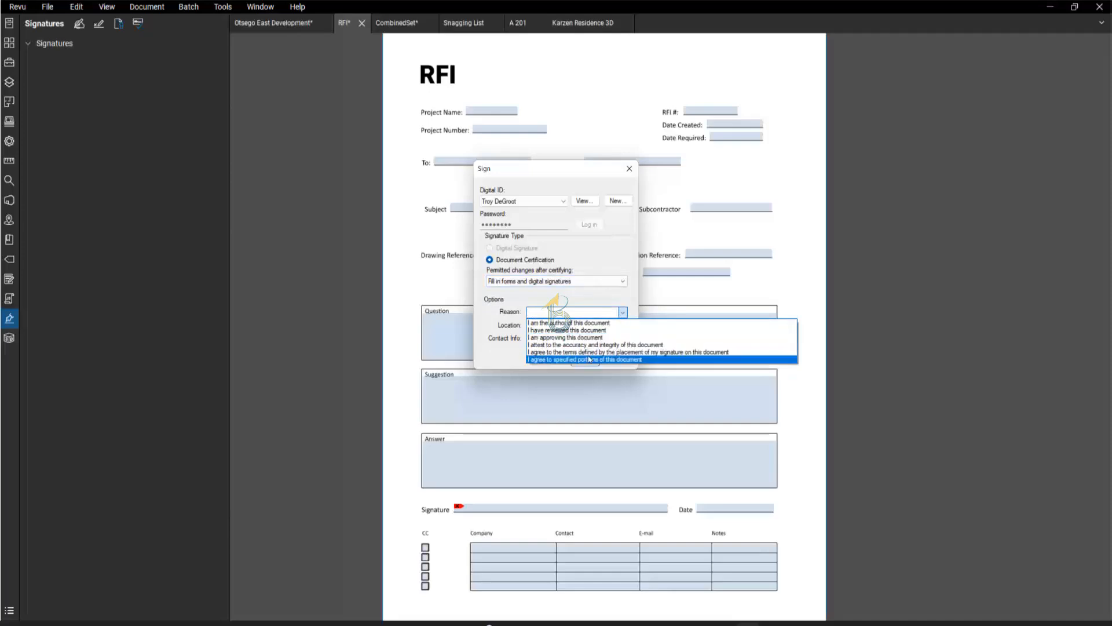
pyautogui.click(488, 323)
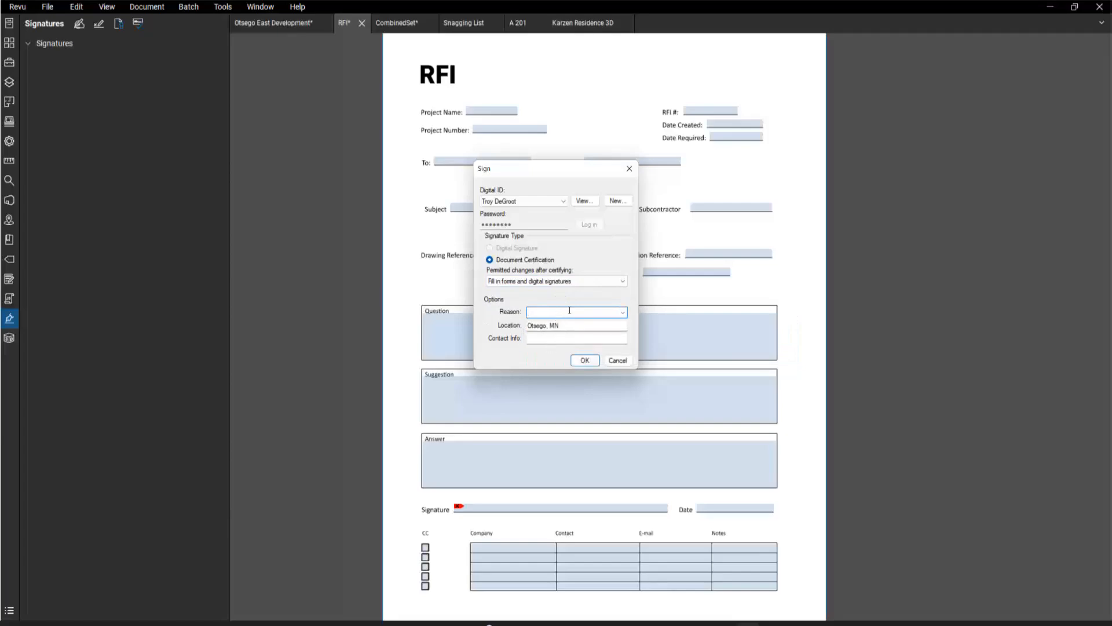
pyautogui.click(583, 361)
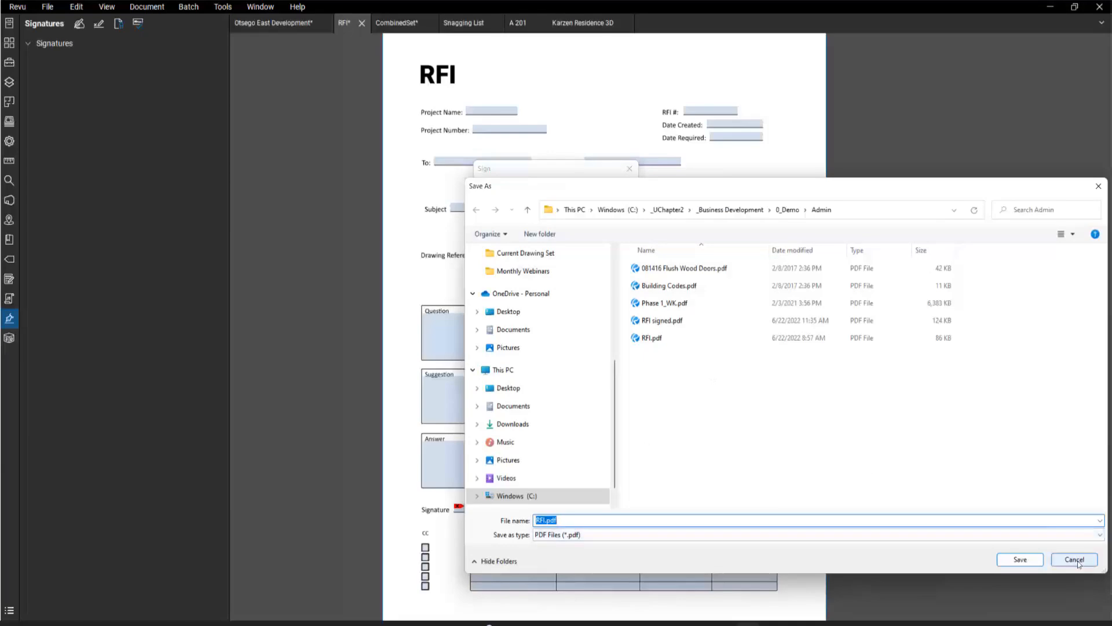
pyautogui.click(1099, 187)
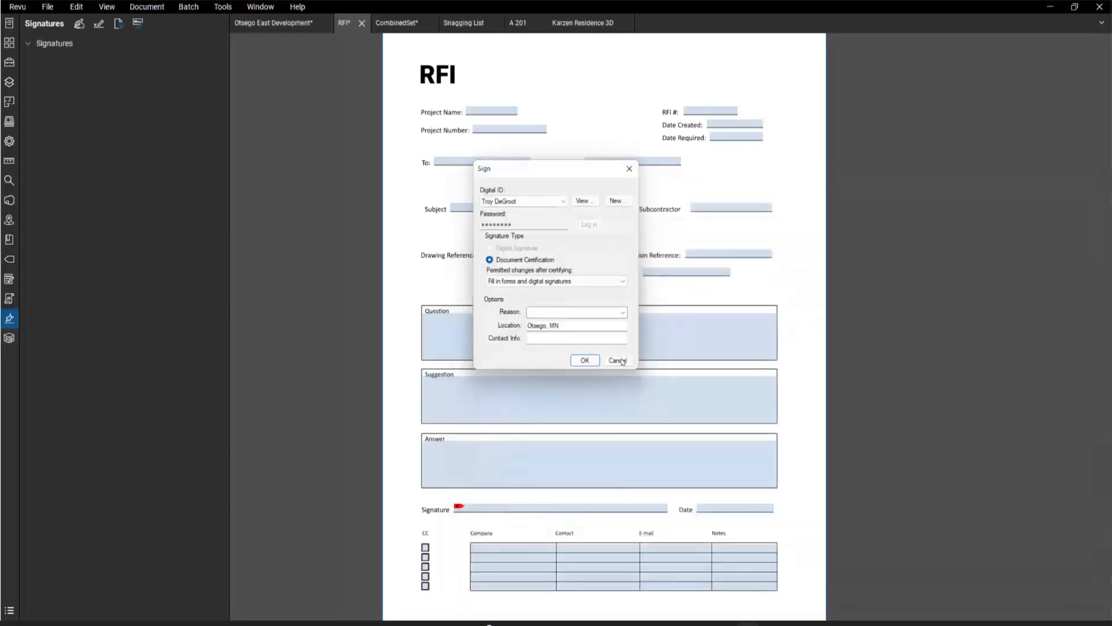
pyautogui.click(611, 361)
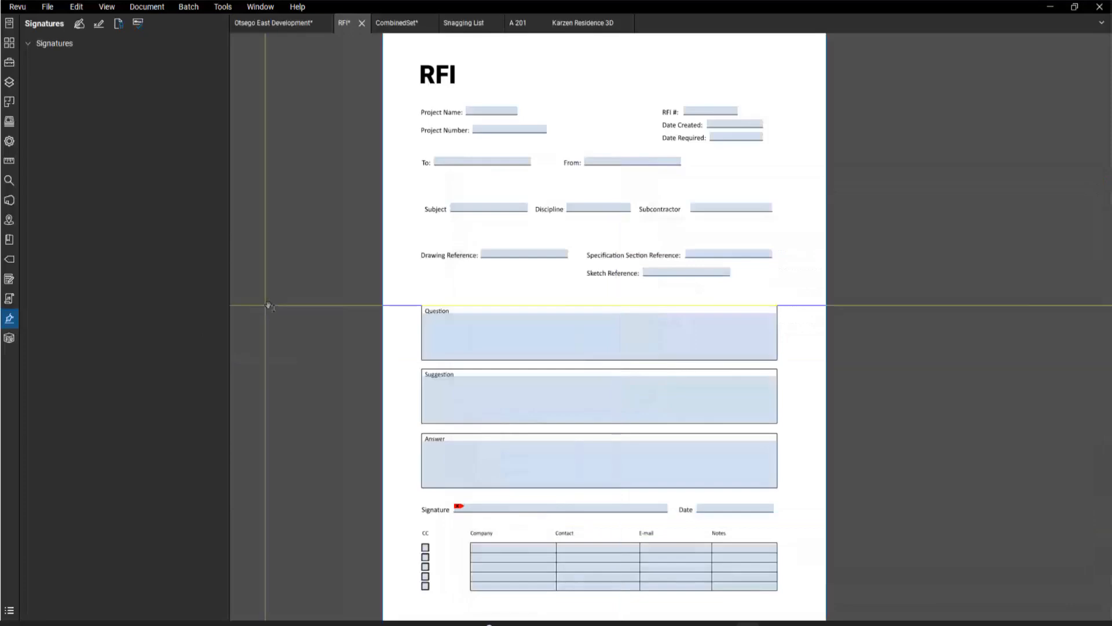
# - Show the 3D Model Tree for the Karzen Residence 3D document and widen it to reveal more columns
pyautogui.click(11, 341)
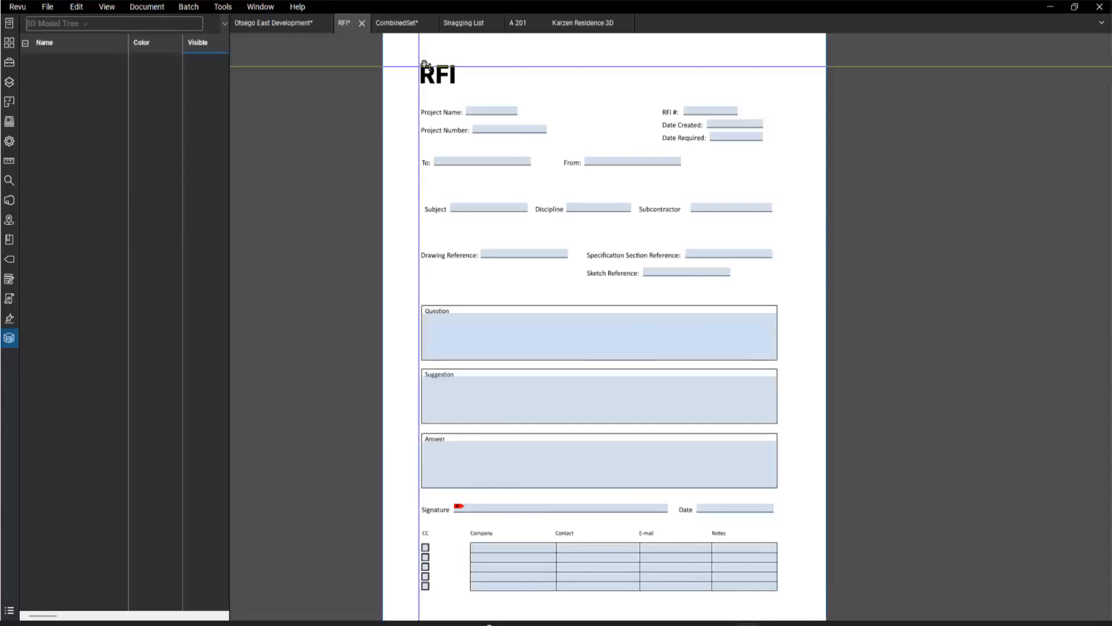
pyautogui.click(577, 24)
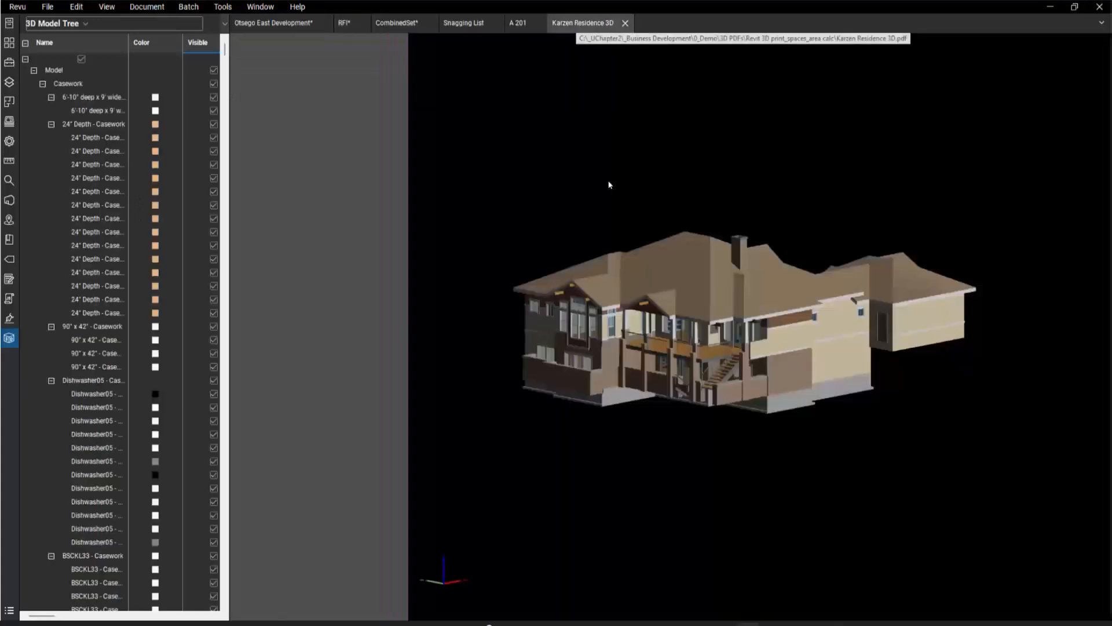
pyautogui.moveTo(675, 457)
pyautogui.mouseDown()
pyautogui.moveTo(759, 462)
pyautogui.moveTo(879, 446)
pyautogui.moveTo(772, 459)
pyautogui.moveTo(643, 454)
pyautogui.moveTo(678, 458)
pyautogui.mouseUp()
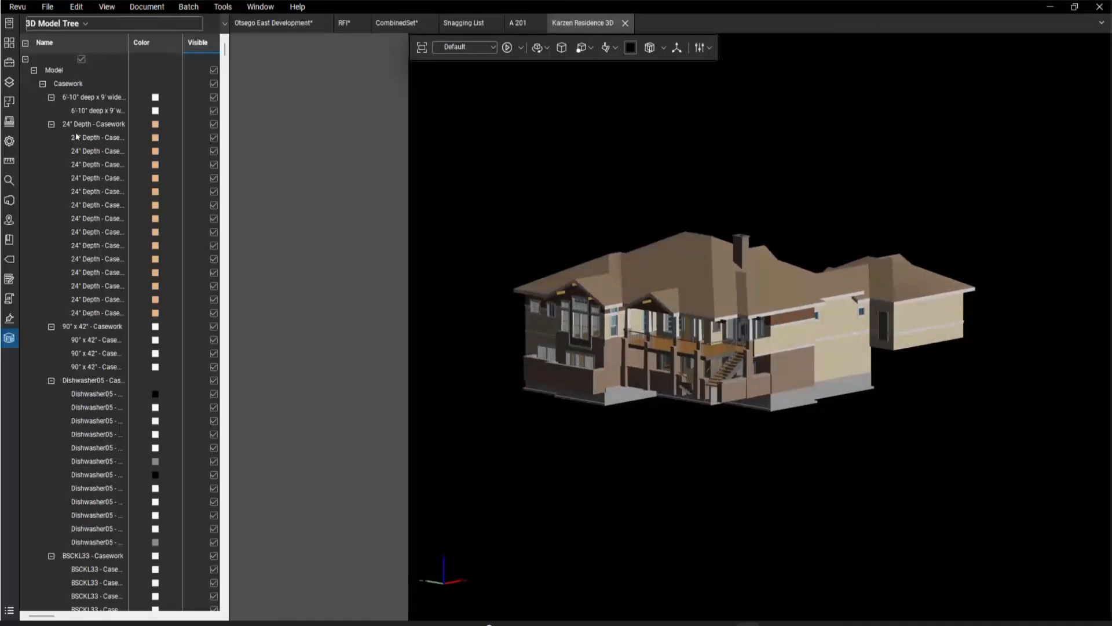
pyautogui.moveTo(227, 157); pyautogui.dragTo(297, 162)
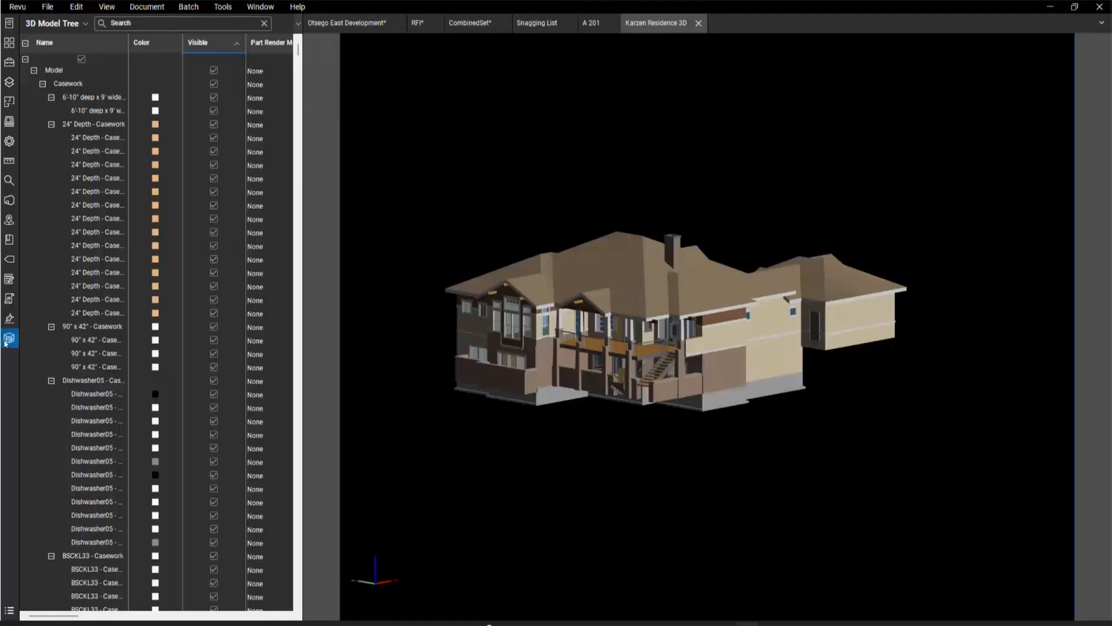
# - Attach the 3D Model Tree to the bottom and look through its property columns
pyautogui.click(9, 341)
pyautogui.rightClick(8, 341)
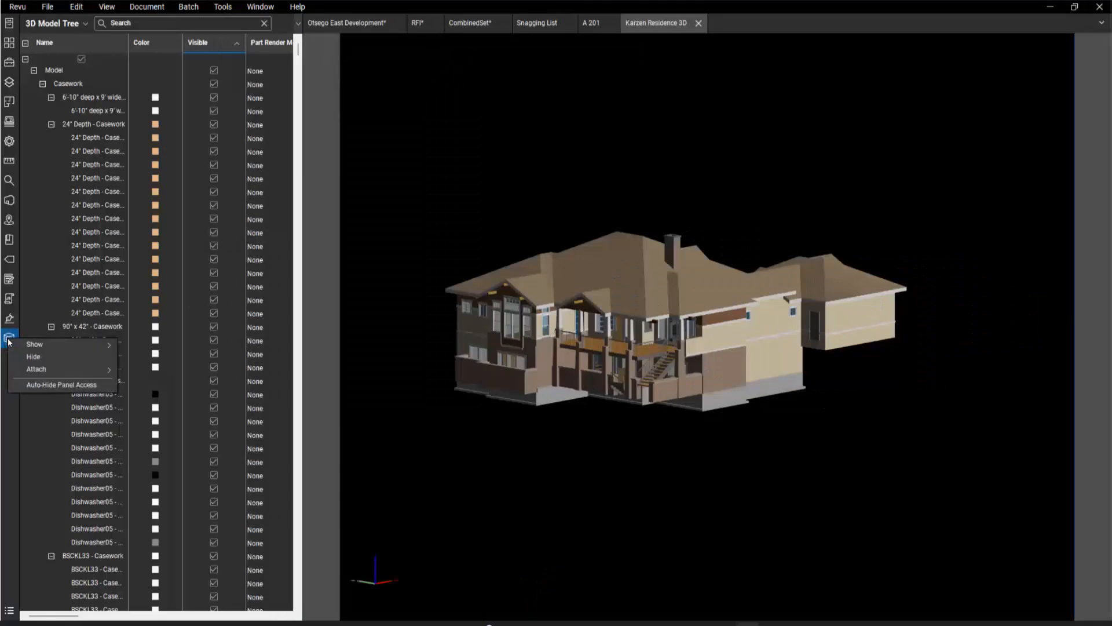
pyautogui.moveTo(8, 343)
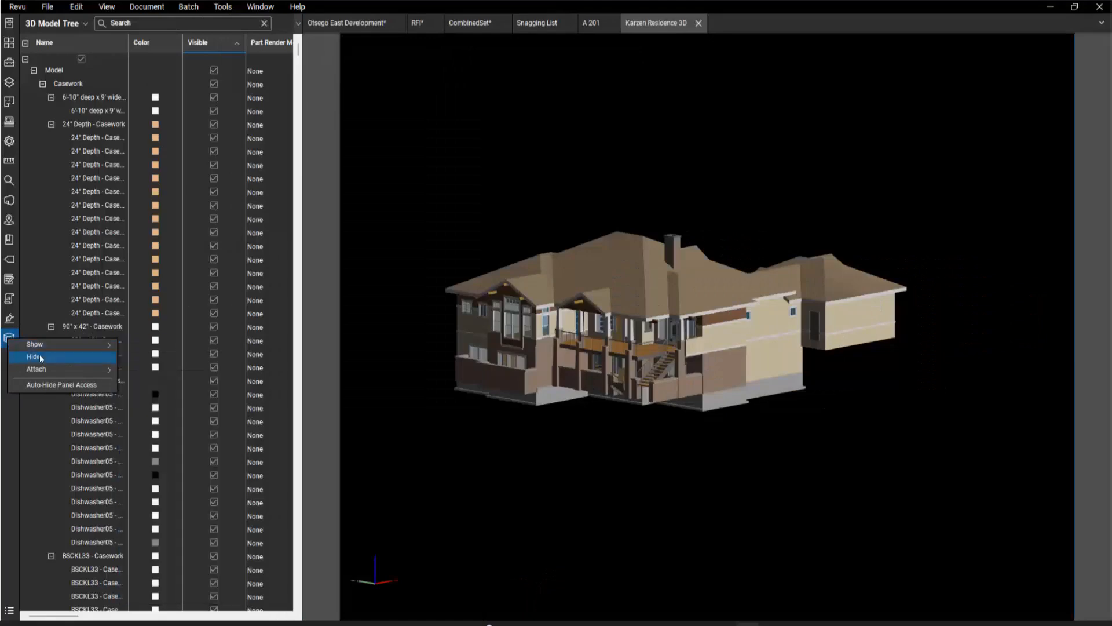
pyautogui.moveTo(68, 372)
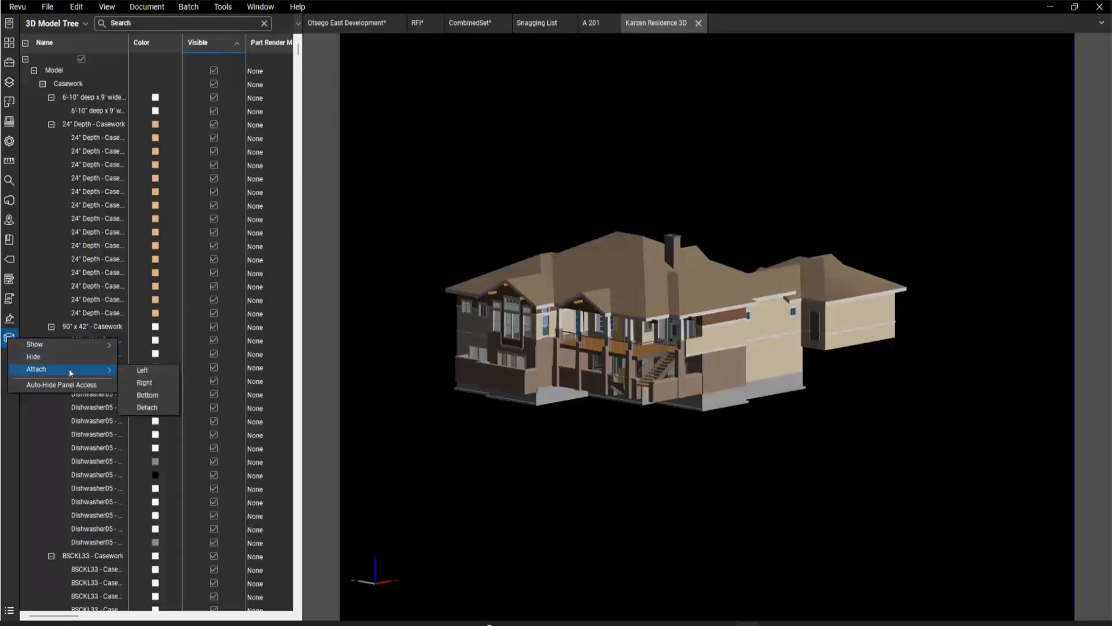
pyautogui.click(145, 395)
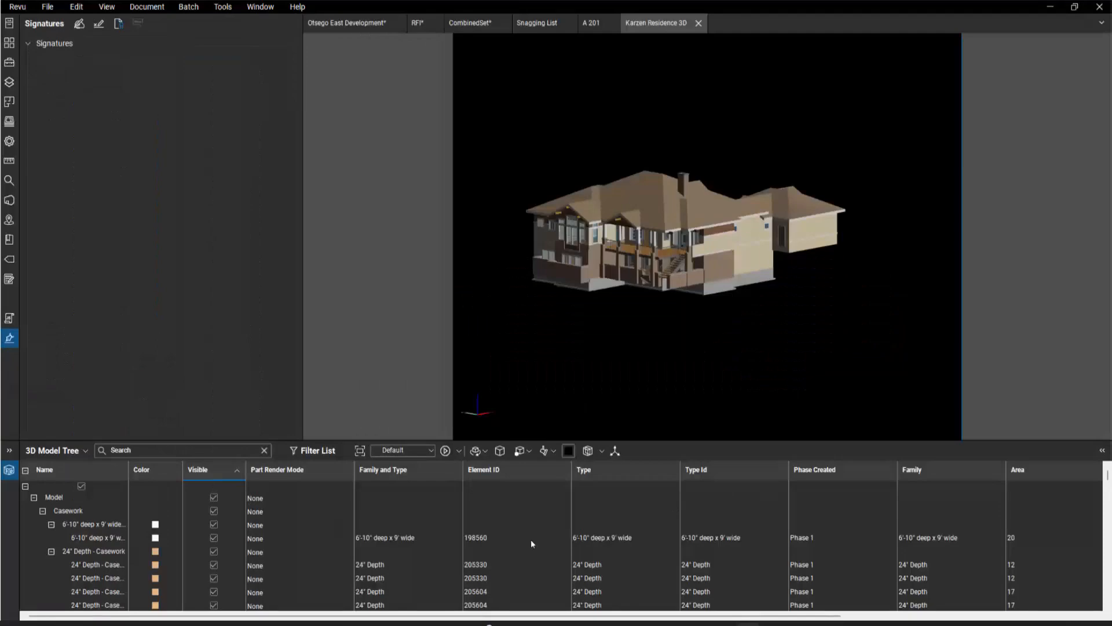
pyautogui.hscroll(2, 379, 617)
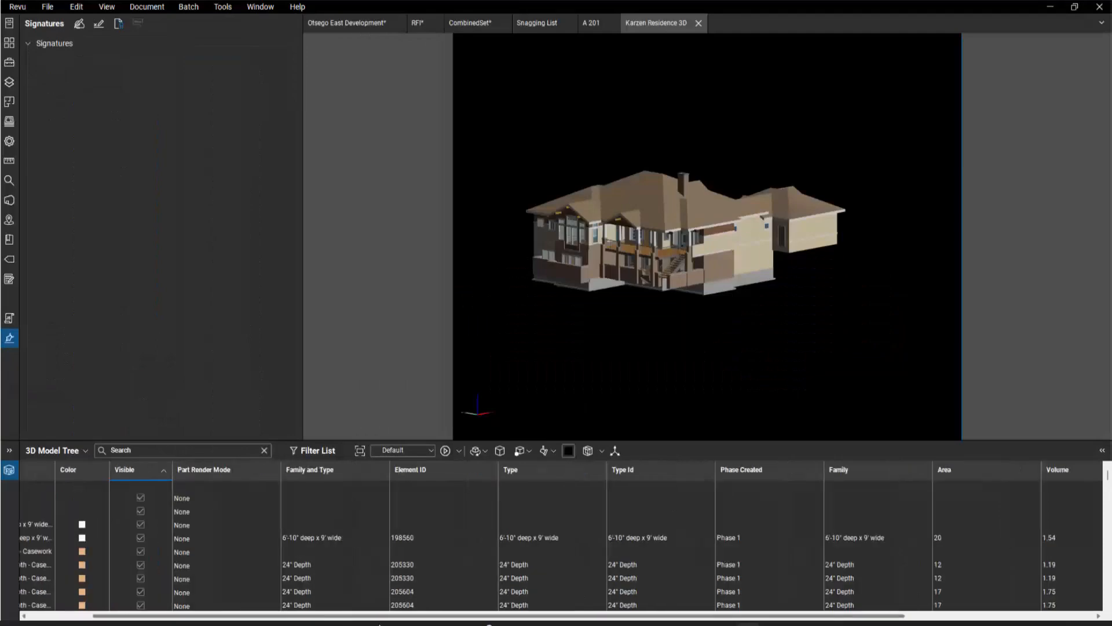
pyautogui.hscroll(7, 380, 617)
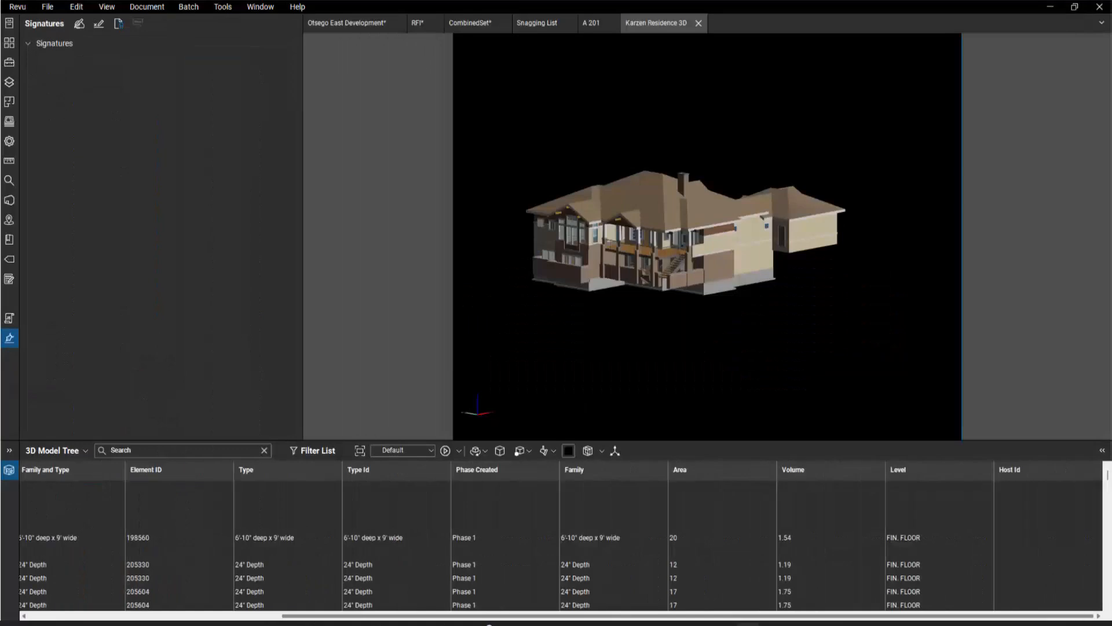
pyautogui.hscroll(-9, 100, 577)
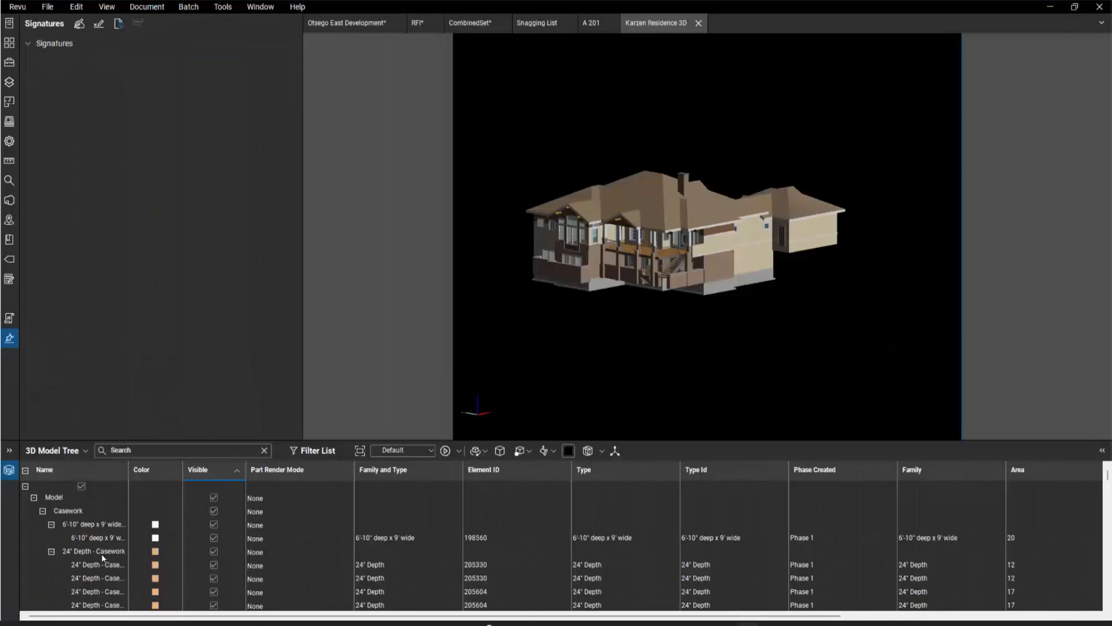
# - Locate a Dishwasher05 part in the house model from the model tree and view it from above
pyautogui.scroll(-8, 99, 579)
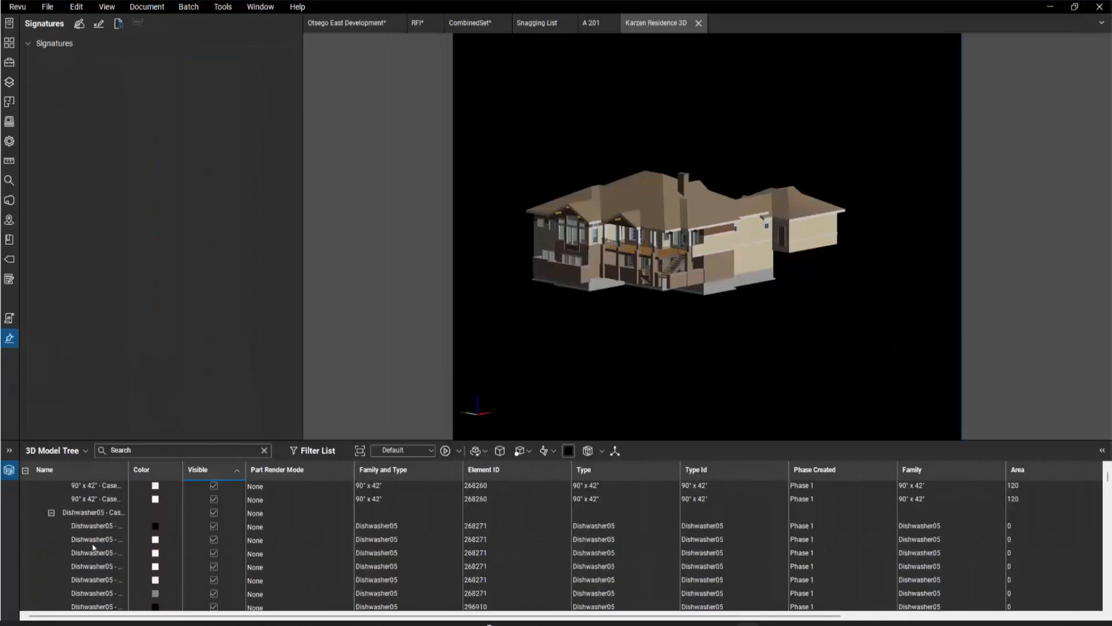
pyautogui.click(91, 540)
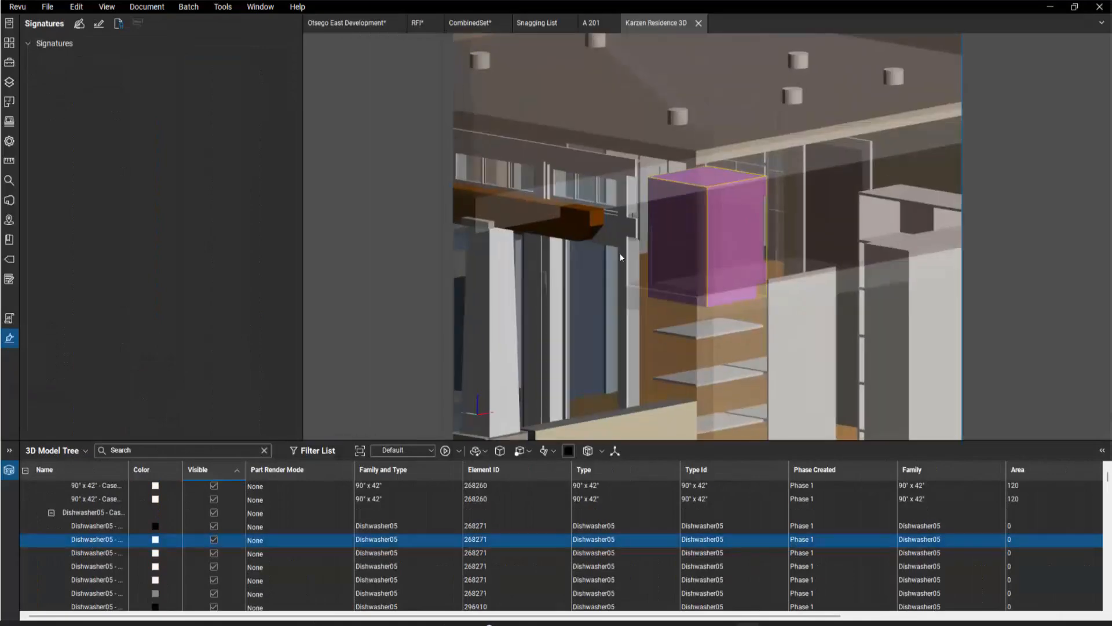
pyautogui.scroll(-10, 711, 263)
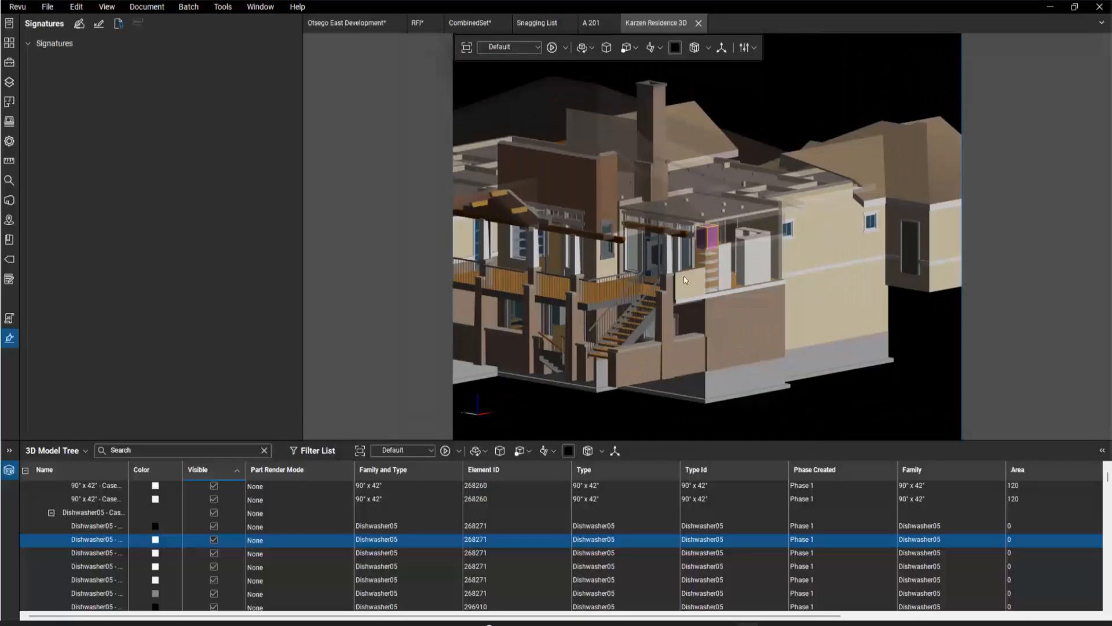
pyautogui.moveTo(691, 321); pyautogui.dragTo(845, 347)
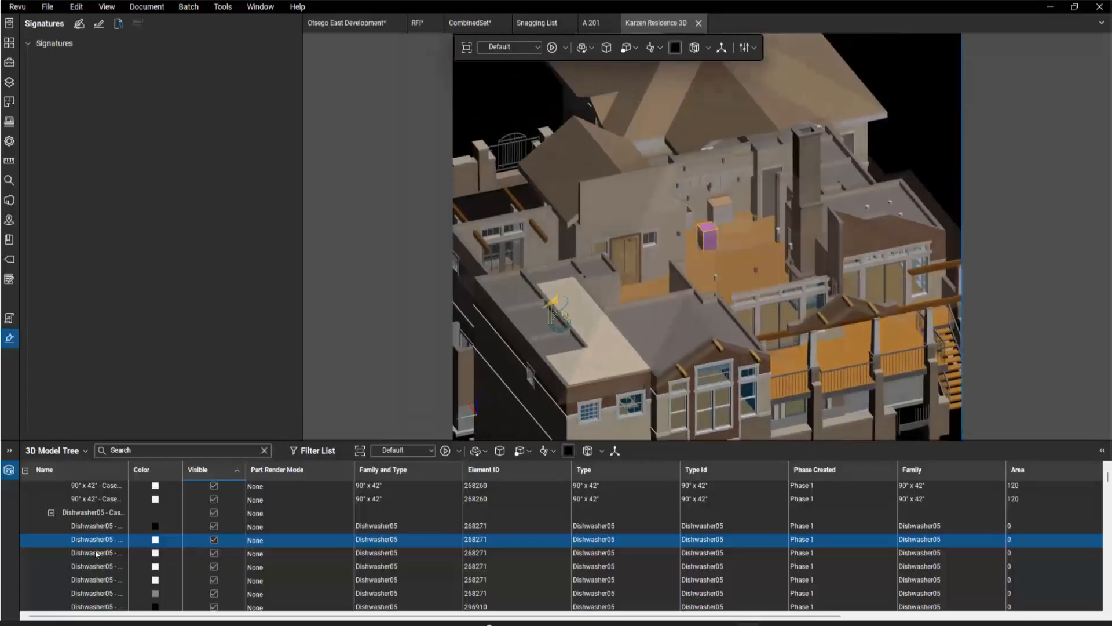
# - Locate a Cabinet-Raised door part in the model from the tree, and clear the selection
pyautogui.scroll(-5, 97, 556)
pyautogui.scroll(-2, 97, 566)
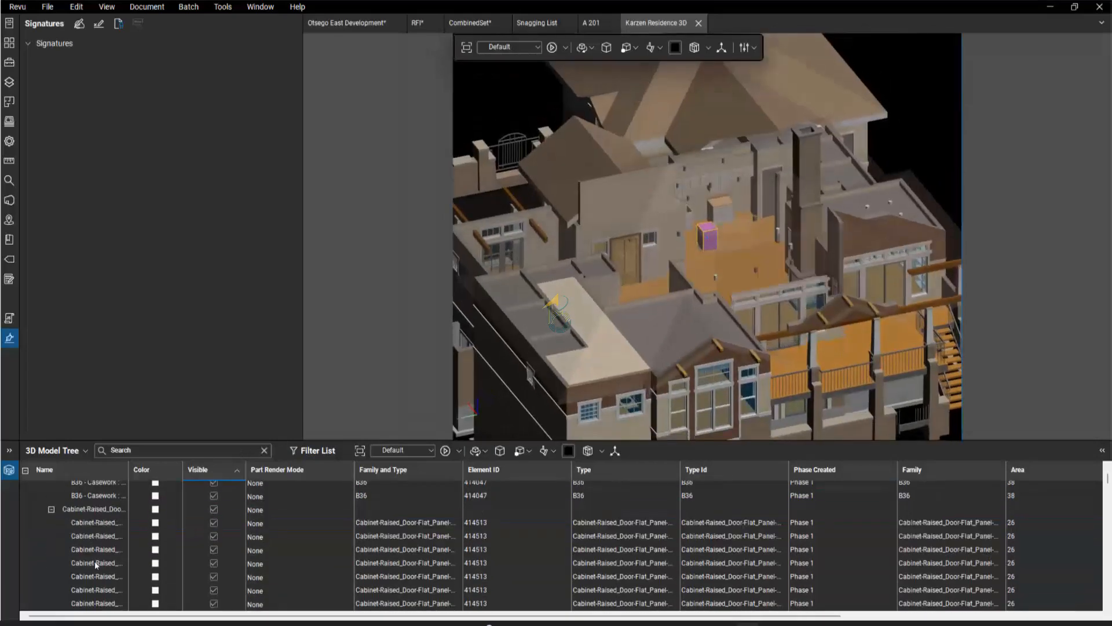
pyautogui.doubleClick(102, 538)
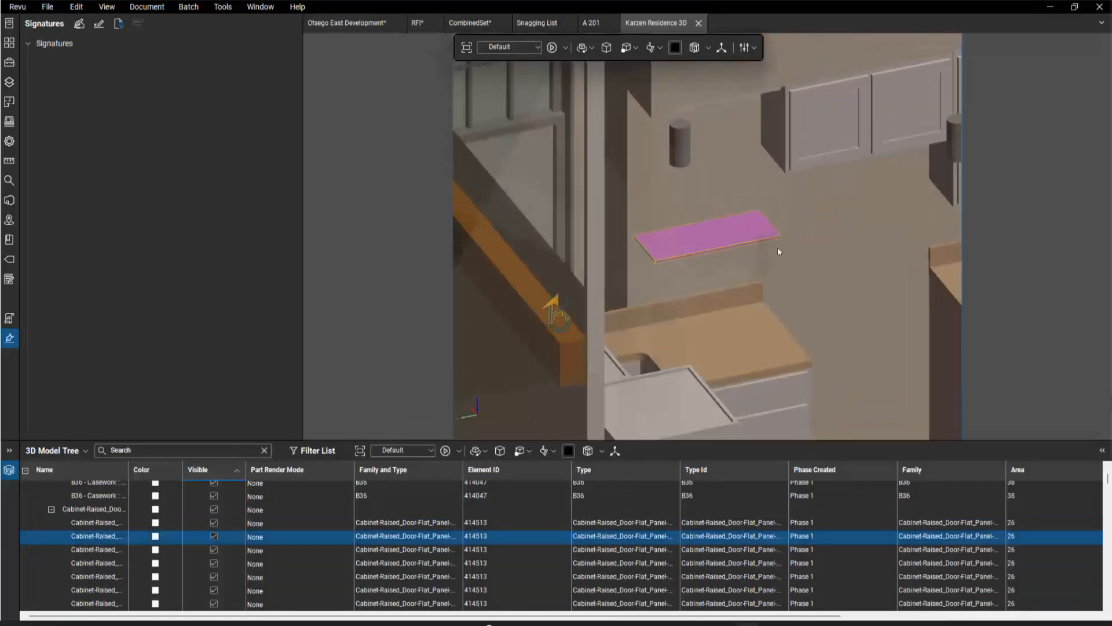
pyautogui.scroll(-6, 745, 294)
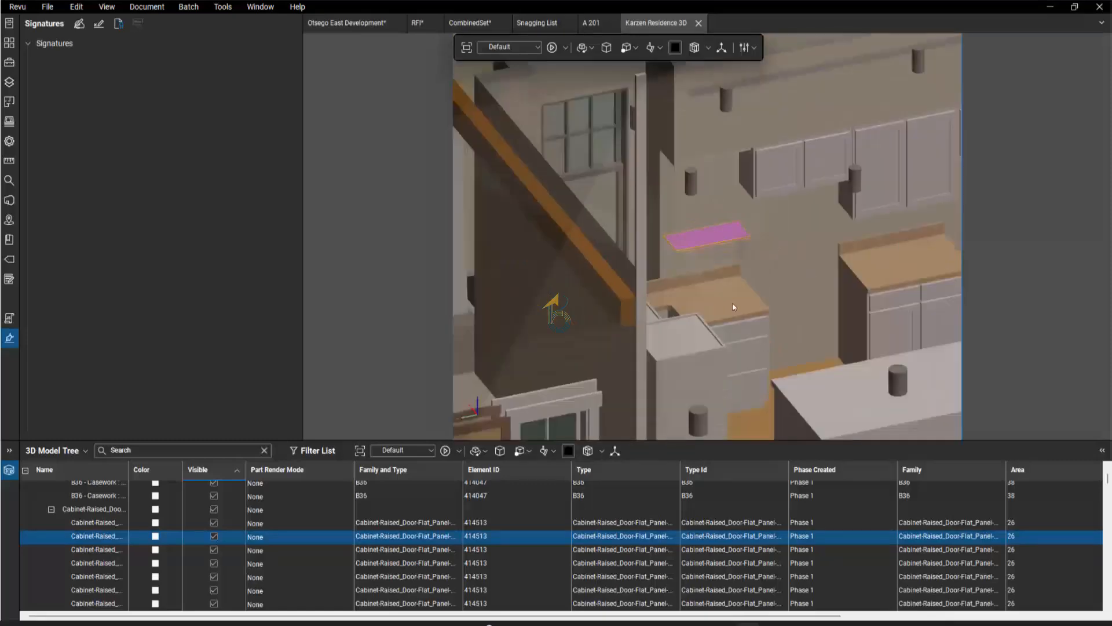
pyautogui.scroll(-3, 728, 307)
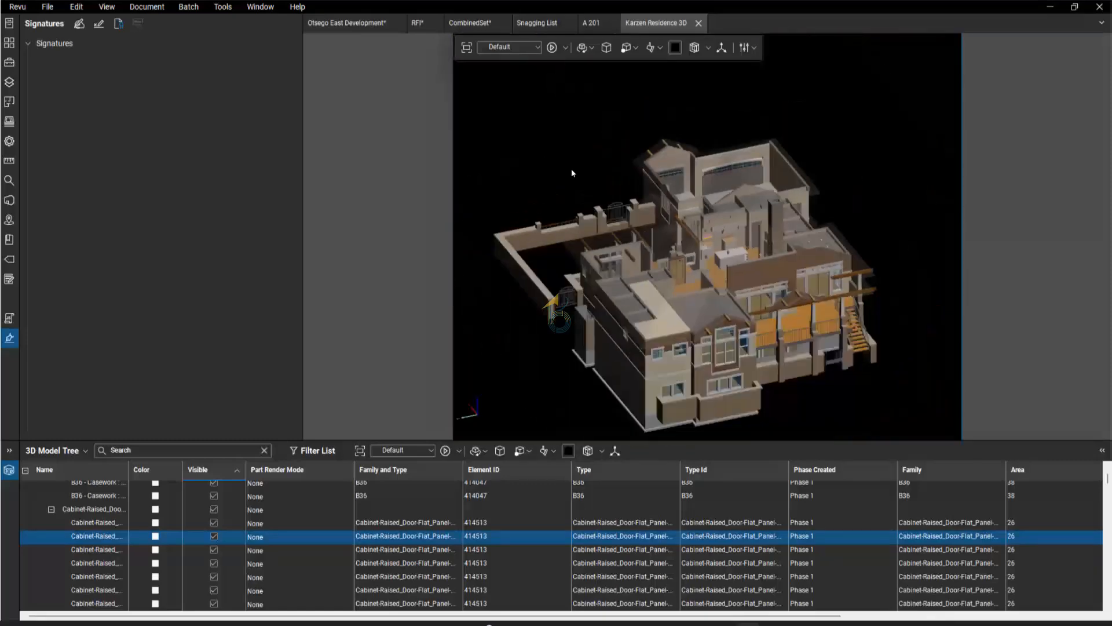
pyautogui.click(518, 162)
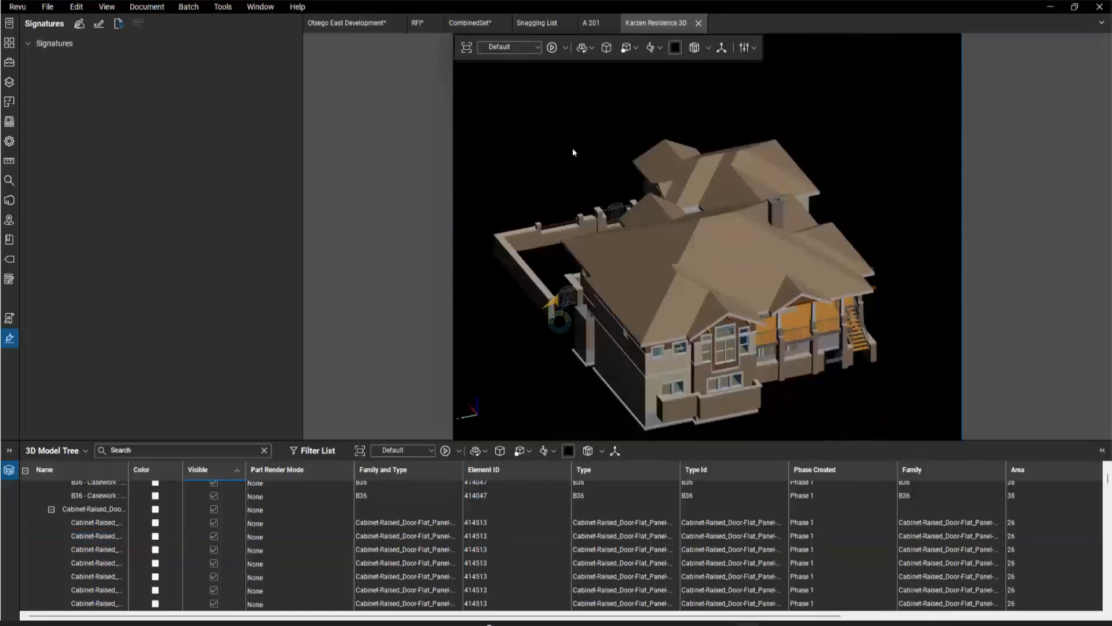
# - Turn on a horizontal cross section through the house model and move its section plane slightly lower
pyautogui.click(695, 48)
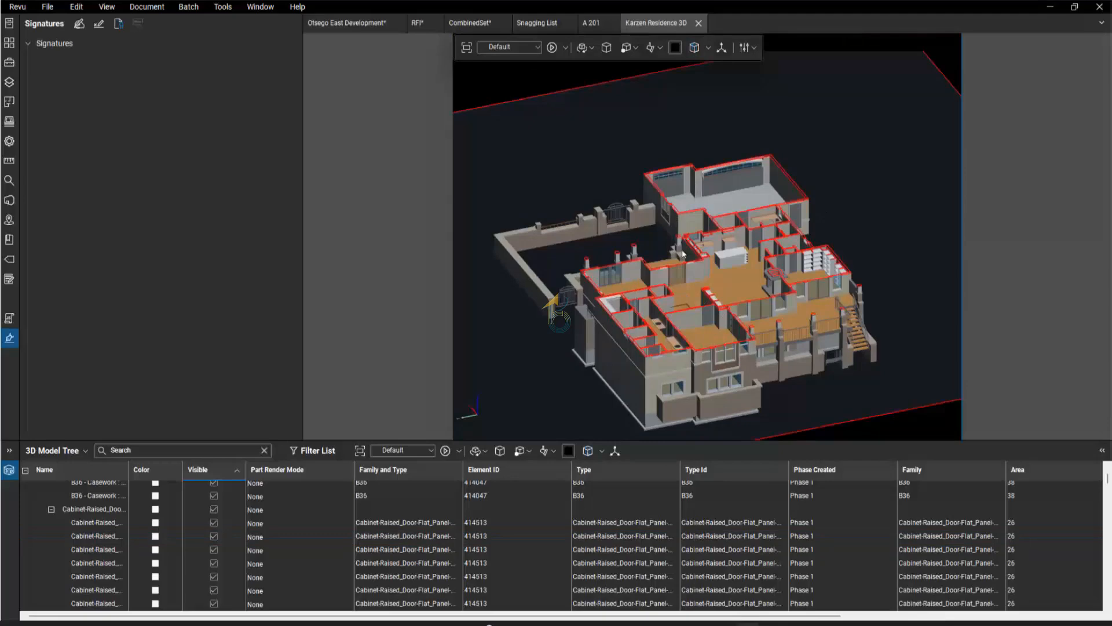
pyautogui.scroll(-5, 649, 161)
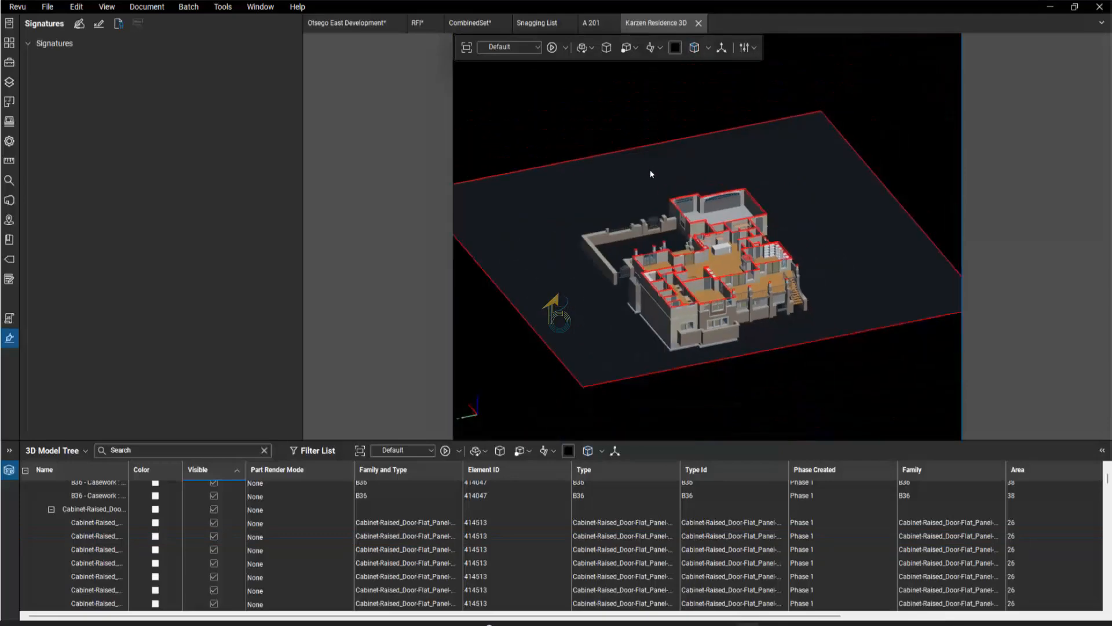
pyautogui.click(641, 352)
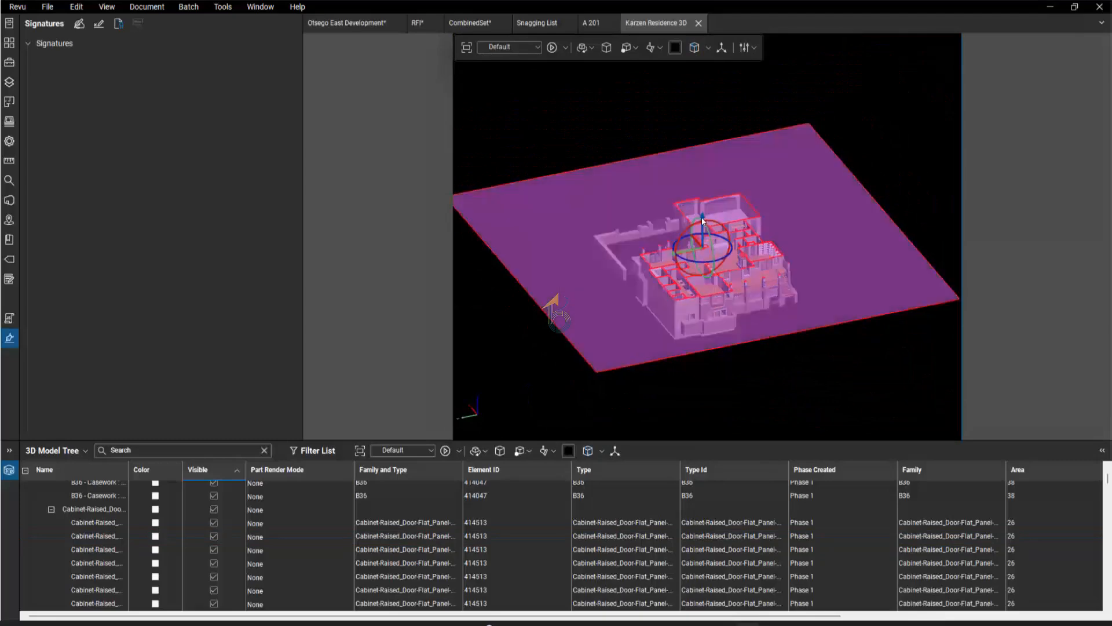
pyautogui.moveTo(702, 221)
pyautogui.mouseDown()
pyautogui.moveTo(703, 194)
pyautogui.moveTo(687, 237)
pyautogui.moveTo(689, 227)
pyautogui.mouseUp()
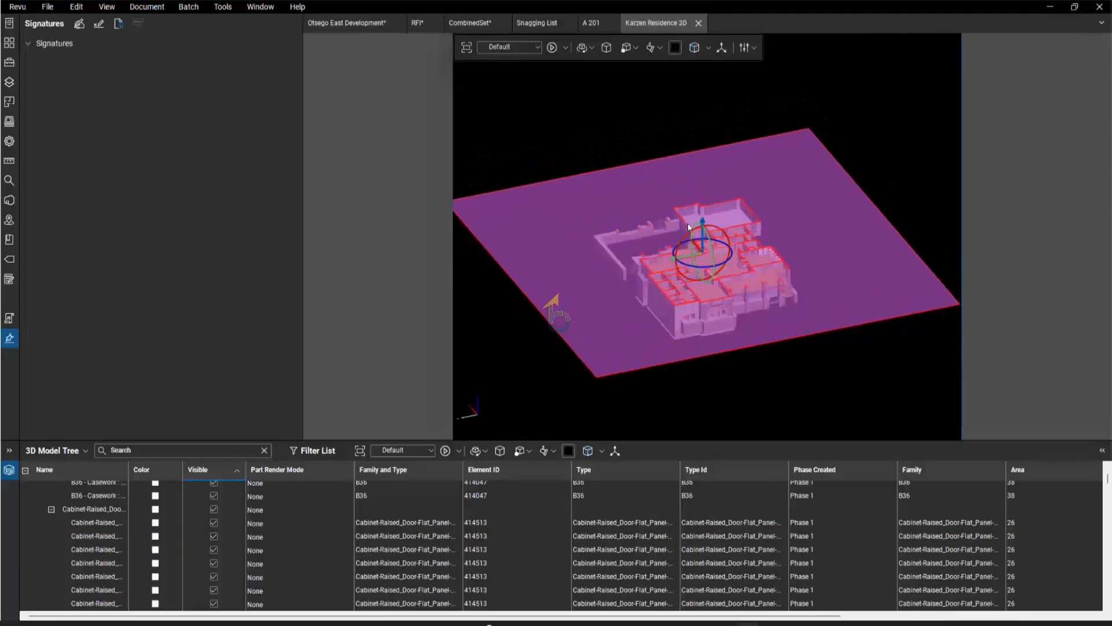
pyautogui.click(568, 131)
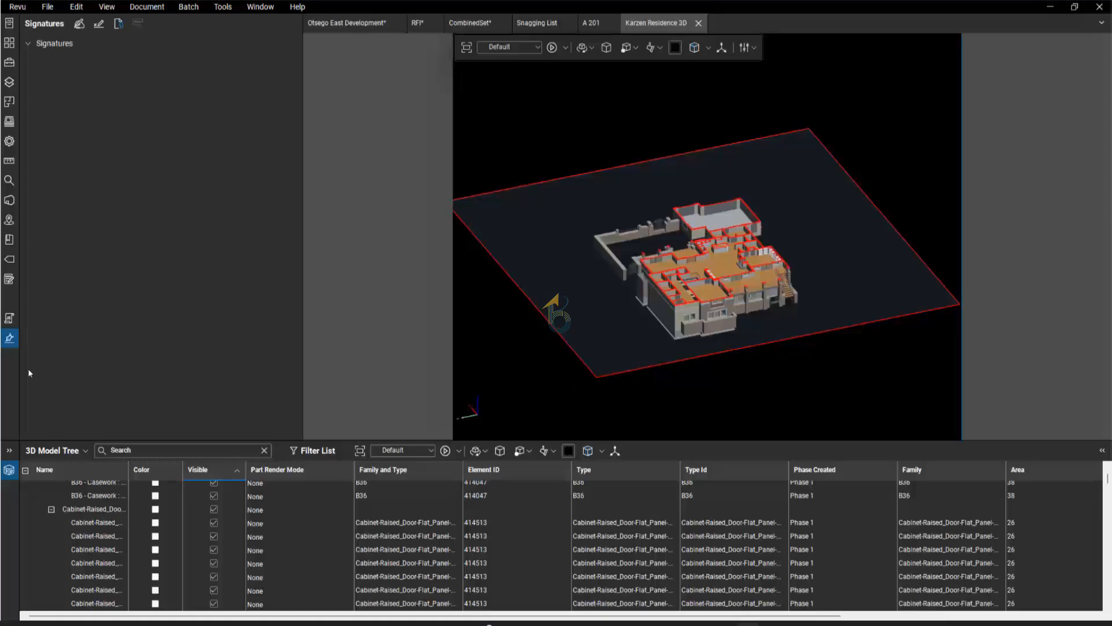
# - Show the Markups list in the same dock as the 3D Model Tree
pyautogui.rightClick(9, 497)
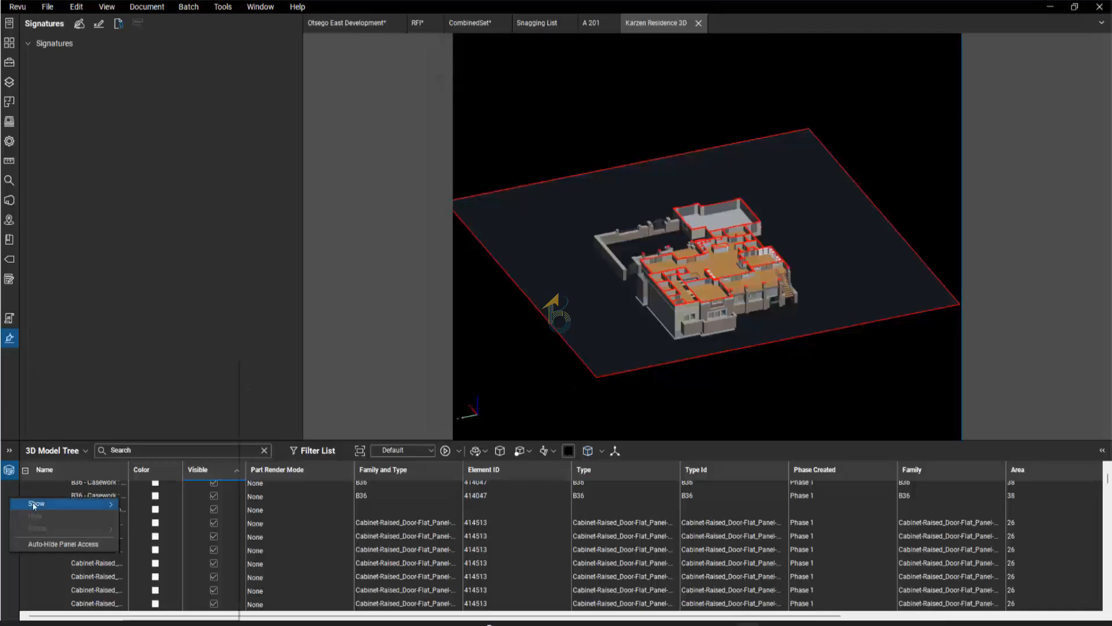
pyautogui.moveTo(33, 506)
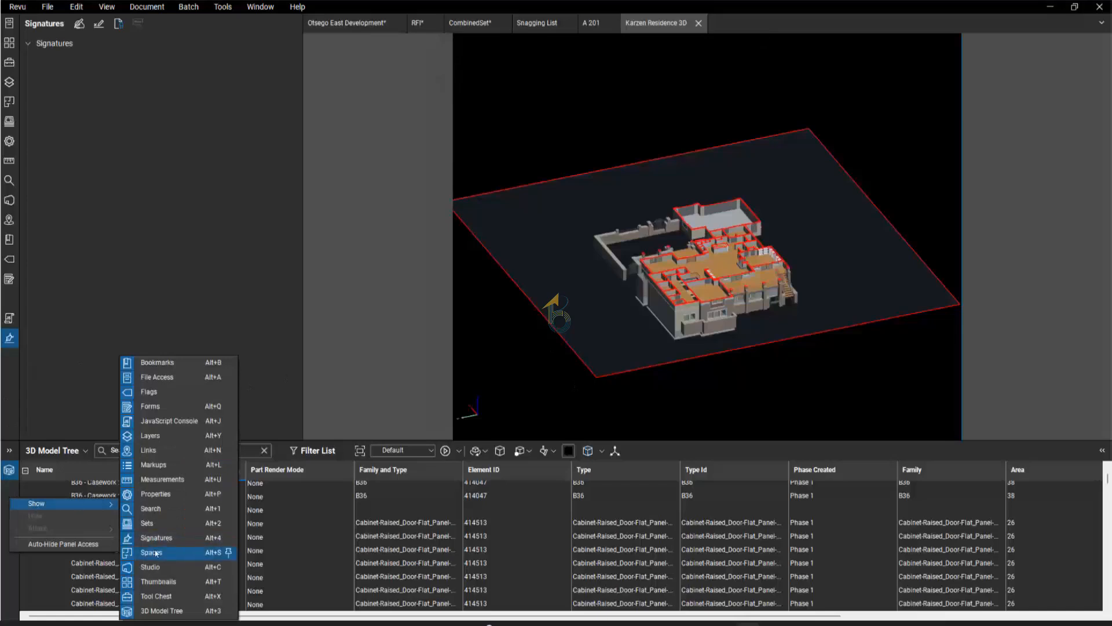
pyautogui.click(154, 464)
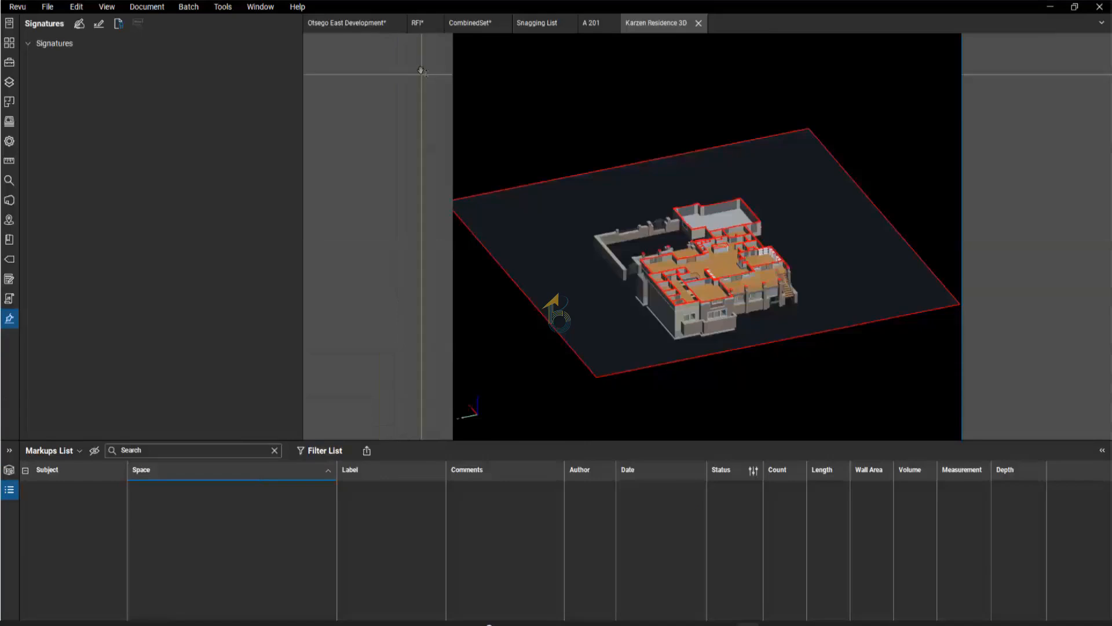
# - Switch to the Snagging List drawing, look over its Markups List columns and locate the VERIFY OUTLET LOCATION reference note on the plan
pyautogui.click(539, 23)
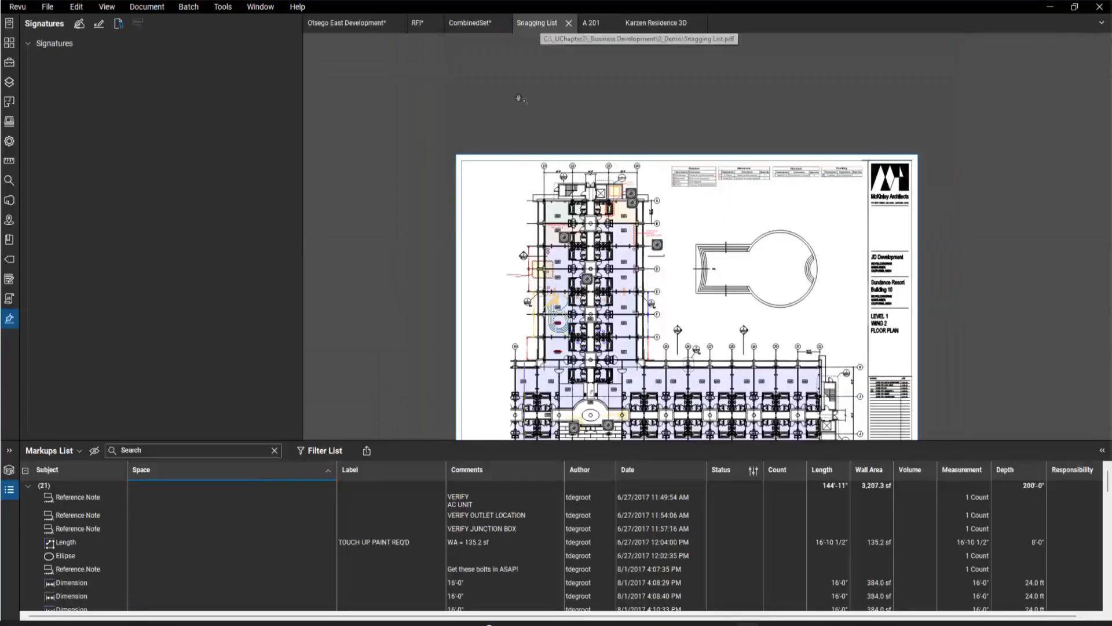
pyautogui.scroll(-1, 478, 219)
pyautogui.moveTo(476, 211); pyautogui.dragTo(455, 178)
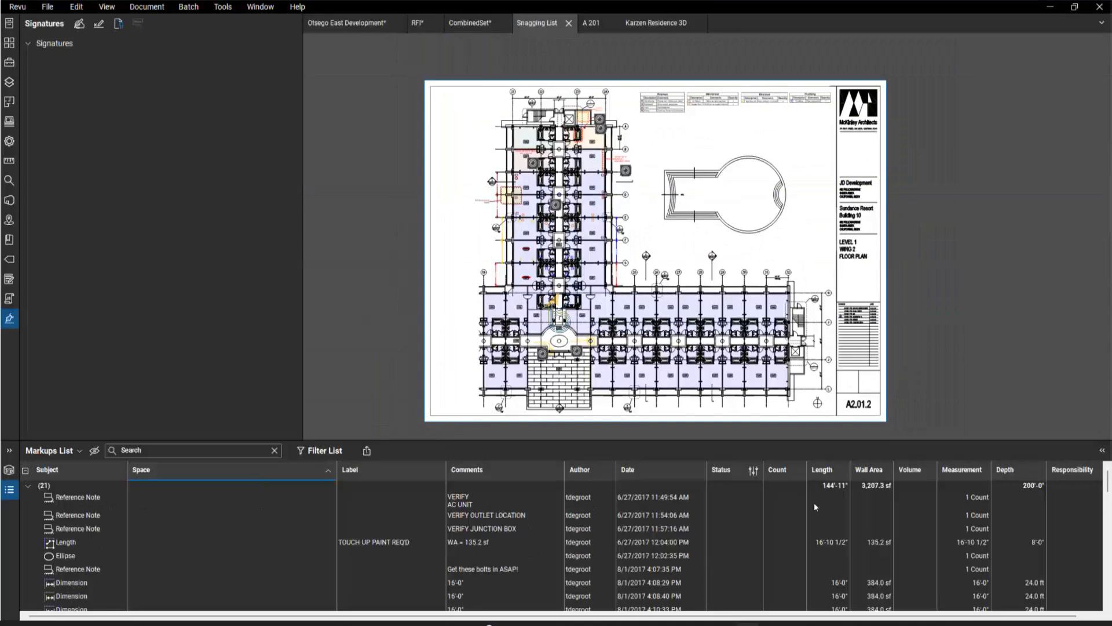
pyautogui.hscroll(2, 766, 617)
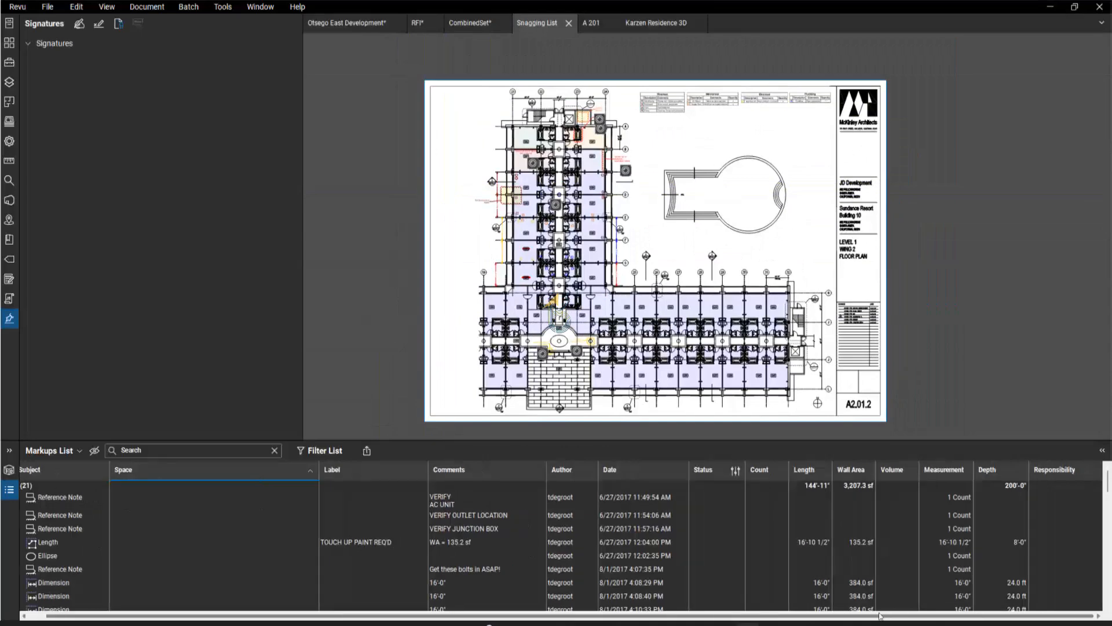
pyautogui.hscroll(-2, 666, 619)
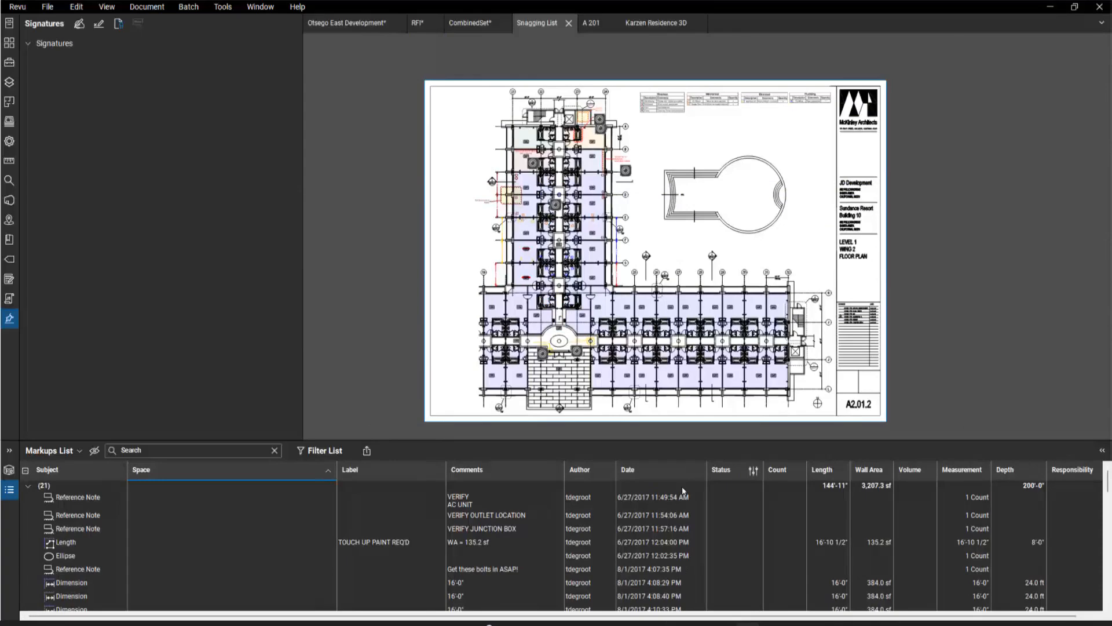
pyautogui.click(463, 518)
pyautogui.scroll(9, 546, 354)
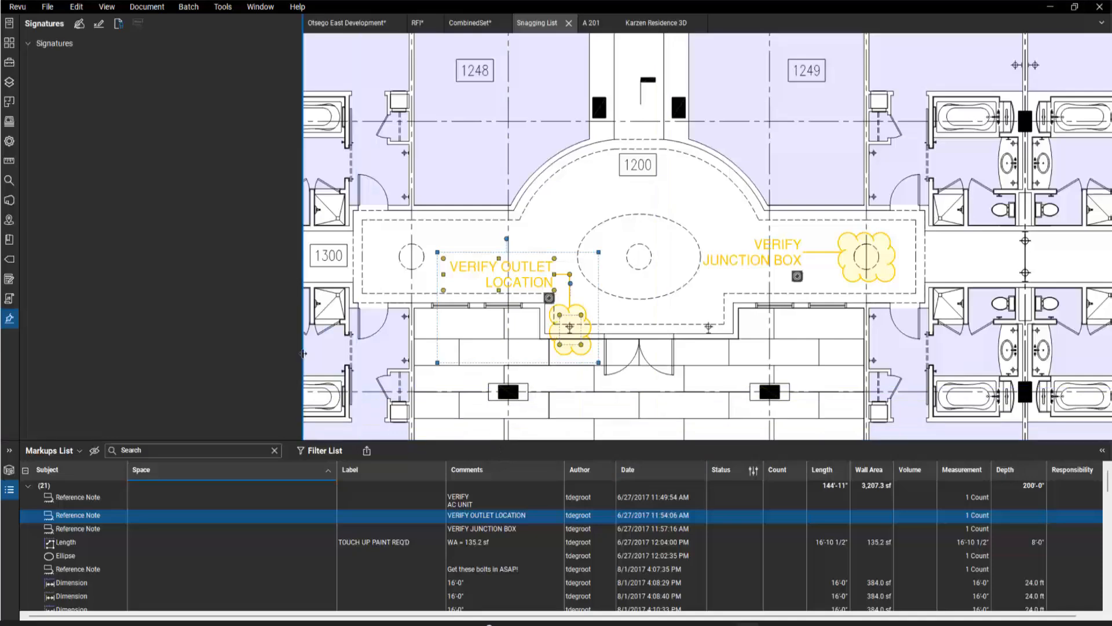
# - Collapse the Signatures panel and the Markups List so the drawing fills the workspace
pyautogui.doubleClick(303, 352)
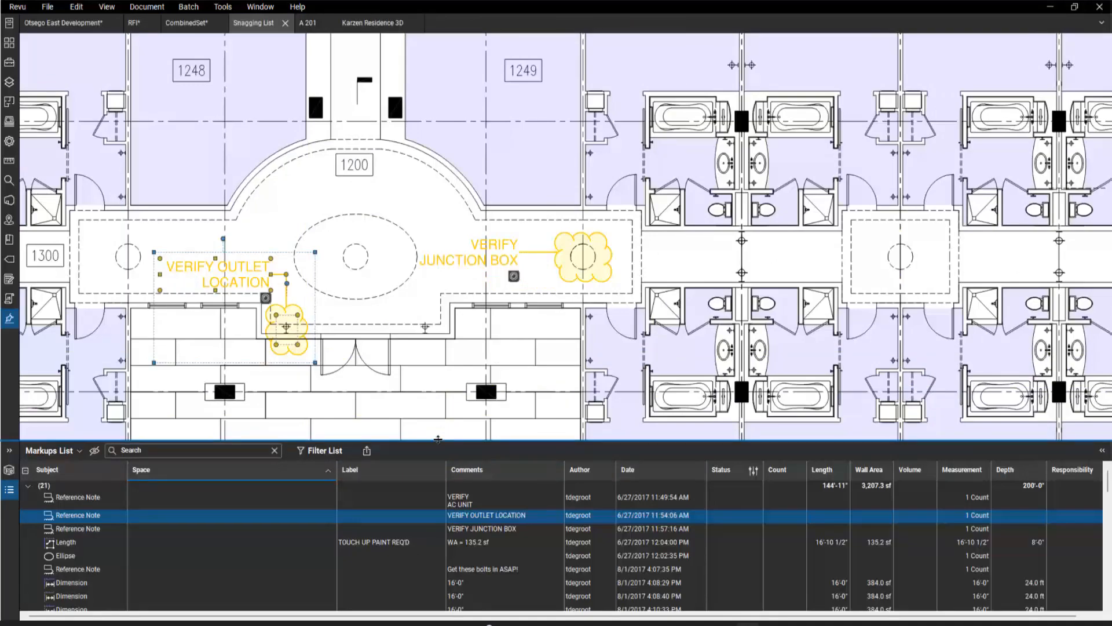
pyautogui.doubleClick(438, 439)
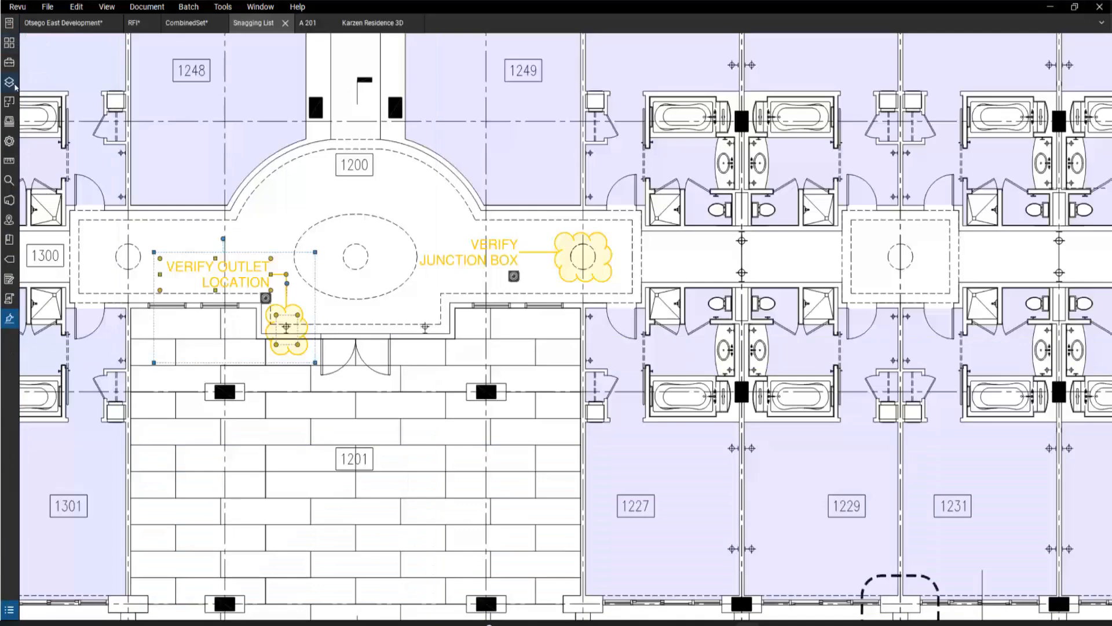
# - Attach the Properties panel to the right-hand dock and narrow both side docks
pyautogui.click(9, 141)
pyautogui.rightClick(10, 141)
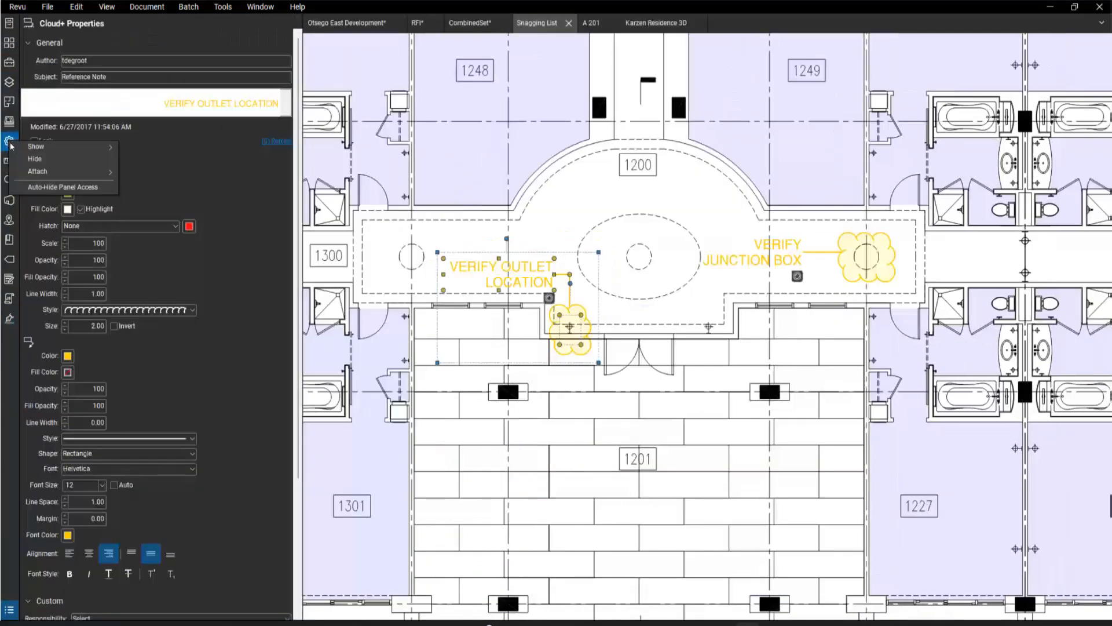
pyautogui.moveTo(106, 175)
pyautogui.click(146, 184)
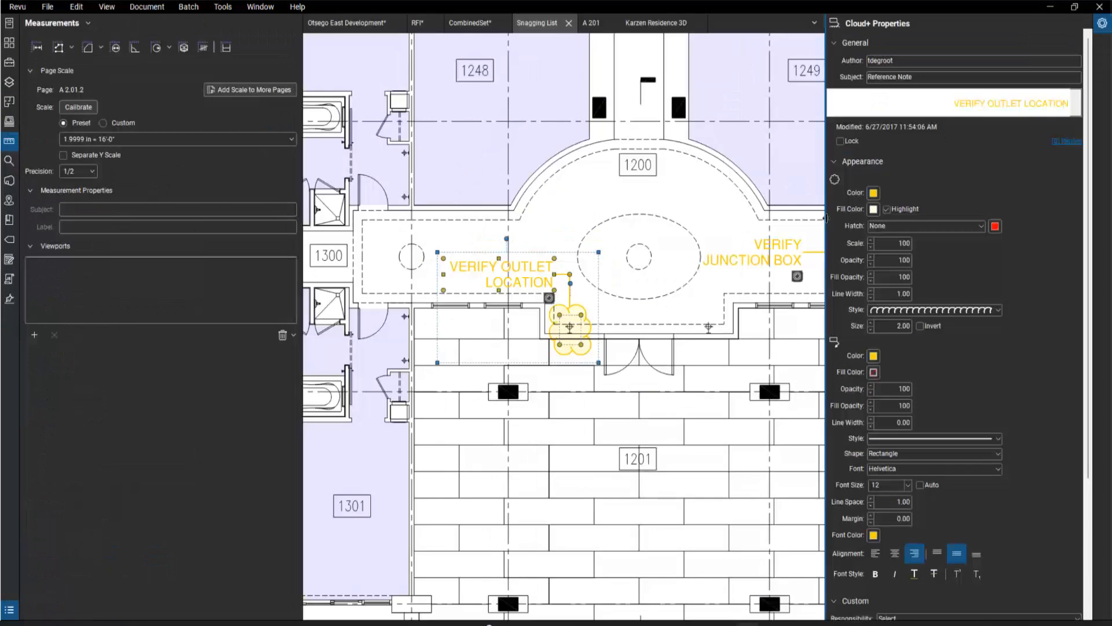
pyautogui.moveTo(826, 218); pyautogui.dragTo(896, 219)
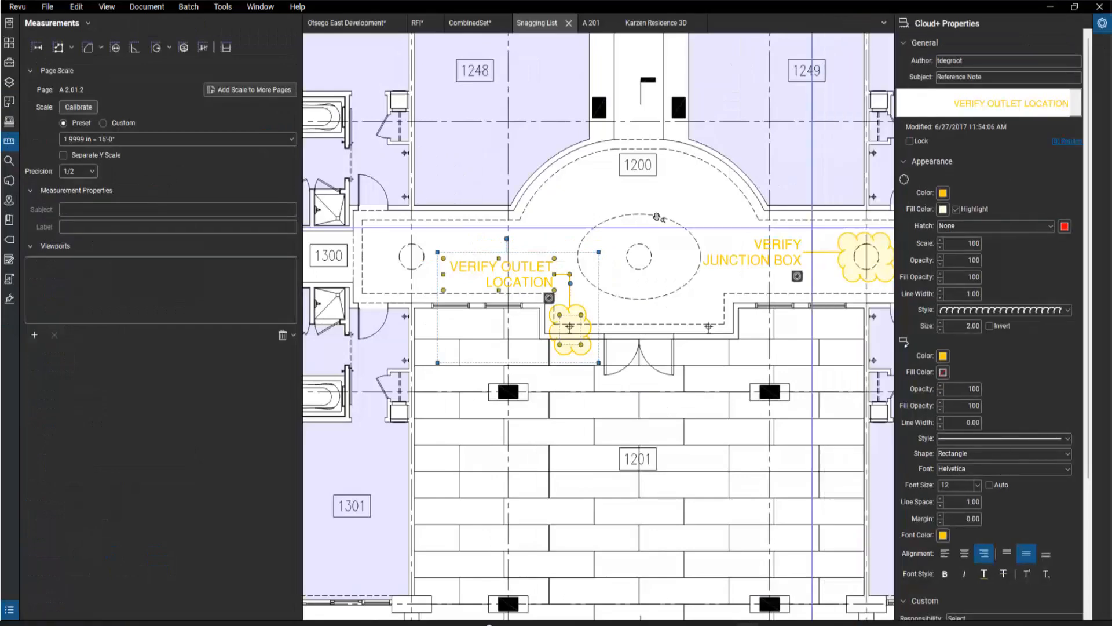
pyautogui.moveTo(302, 232); pyautogui.dragTo(177, 246)
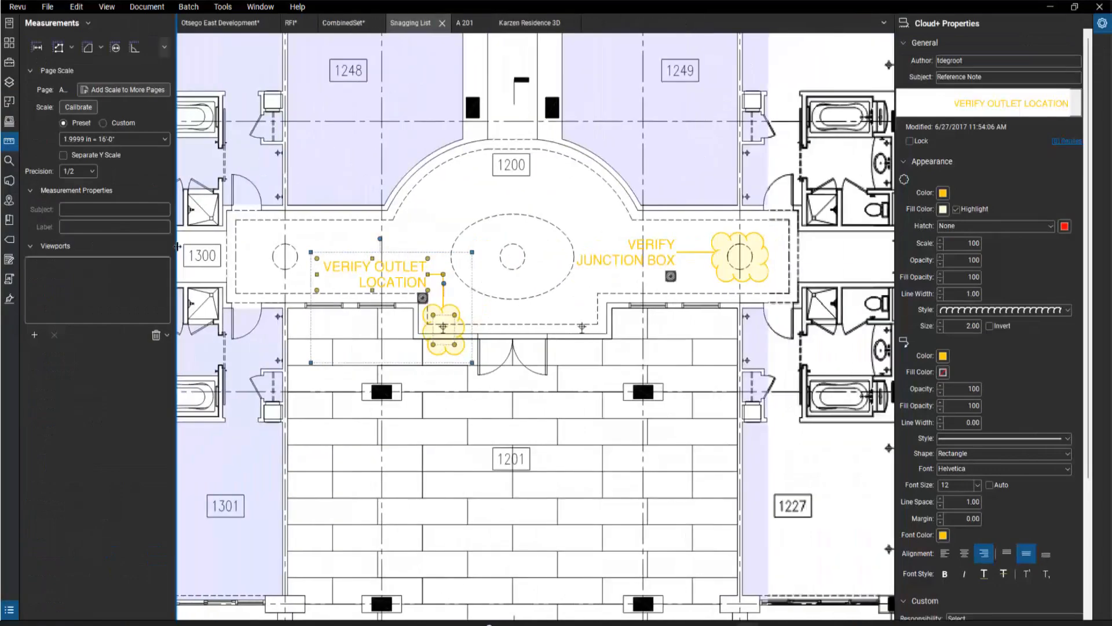
# - Attach the Measurements panel to the same dock as Properties and switch between the two panels
pyautogui.click(10, 62)
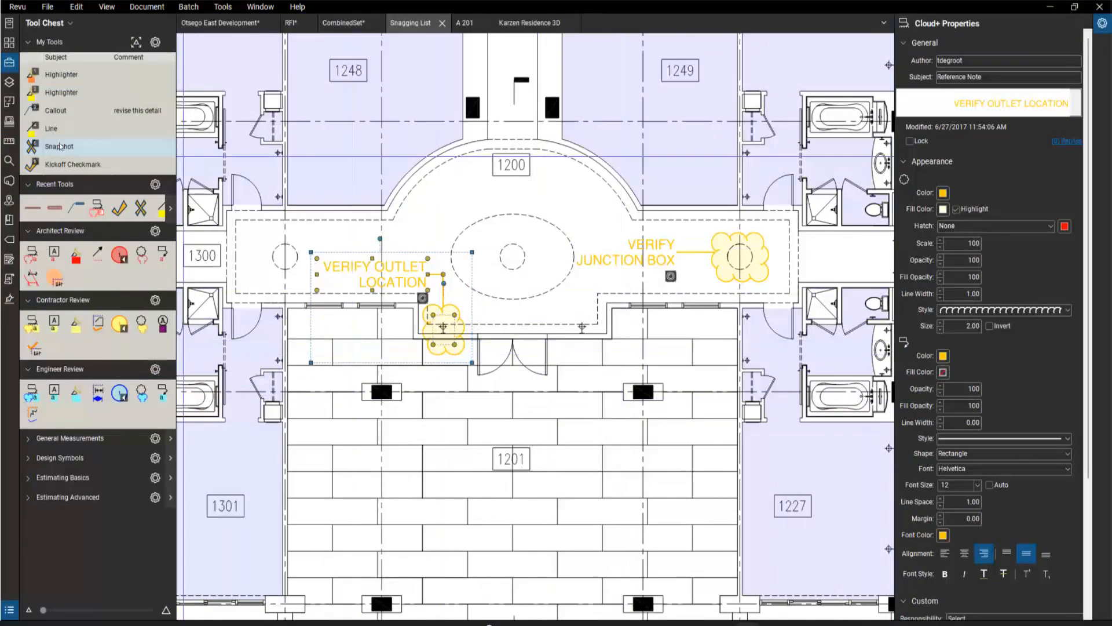
pyautogui.rightClick(7, 142)
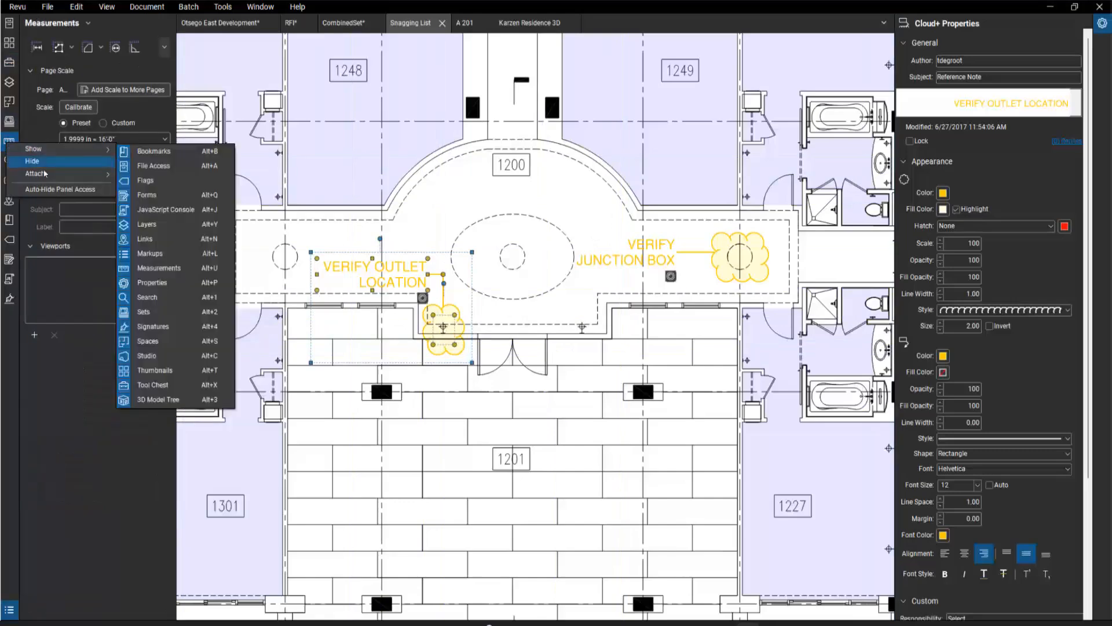
pyautogui.moveTo(86, 173)
pyautogui.click(148, 187)
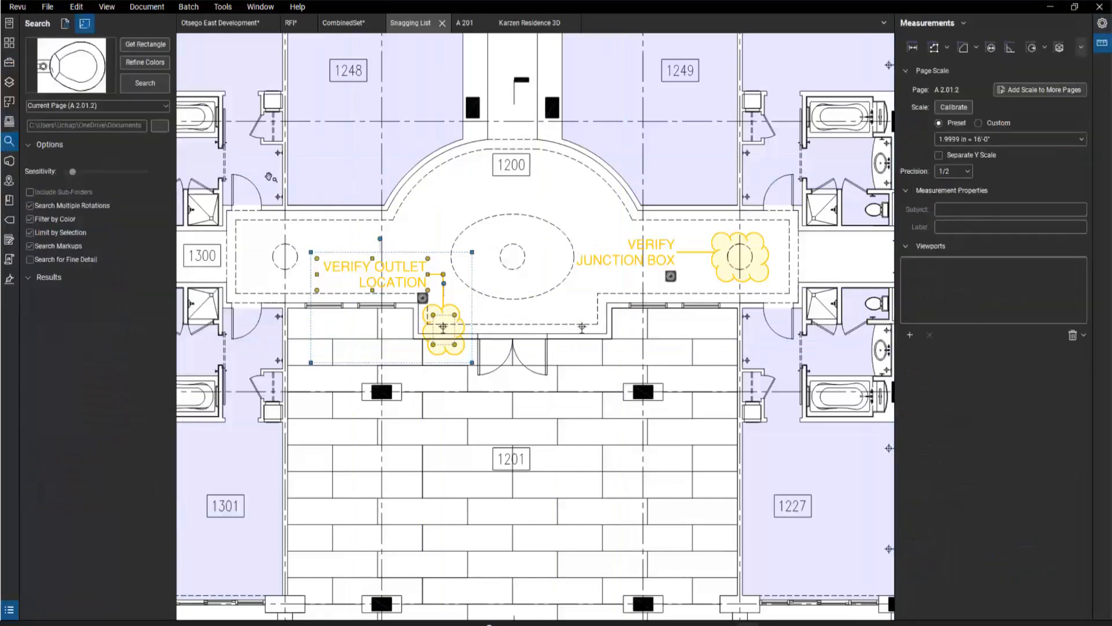
pyautogui.click(1103, 24)
pyautogui.click(1103, 42)
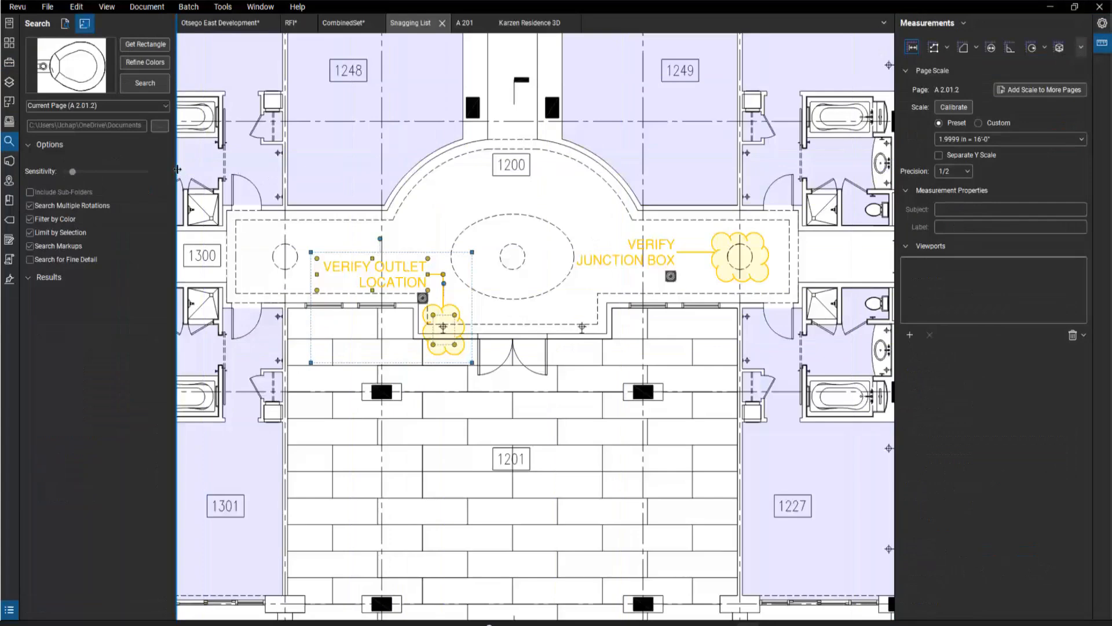
# - Collapse both side docks completely, and show and hide the Markups List once
pyautogui.moveTo(177, 170)
pyautogui.mouseDown()
pyautogui.moveTo(244, 174)
pyautogui.moveTo(116, 180)
pyautogui.moveTo(137, 180)
pyautogui.mouseUp()
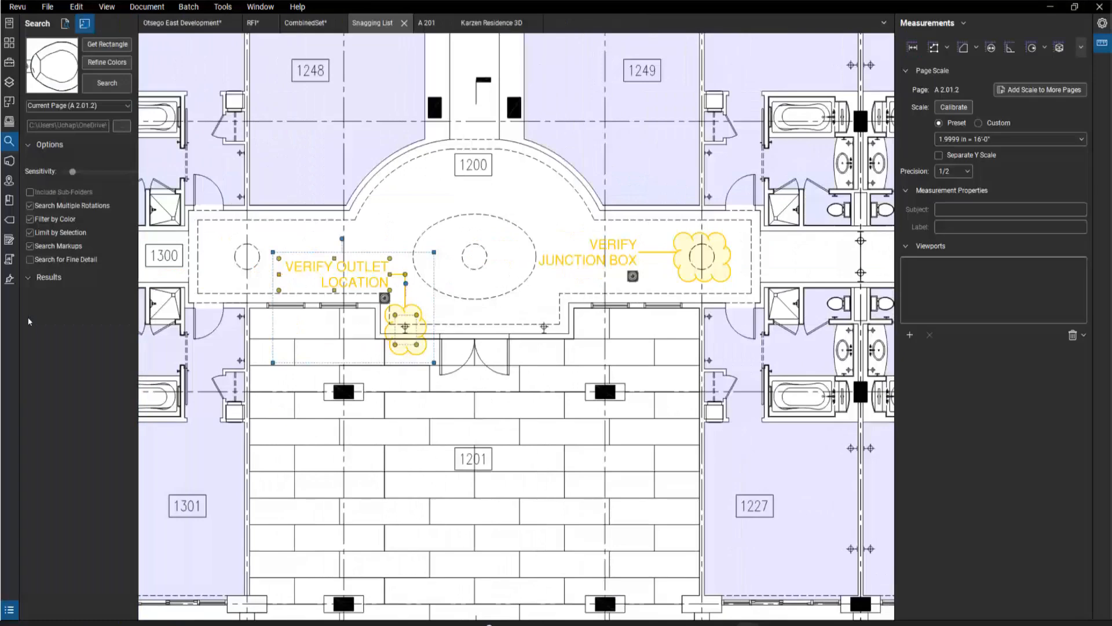
pyautogui.moveTo(137, 304); pyautogui.dragTo(20, 303)
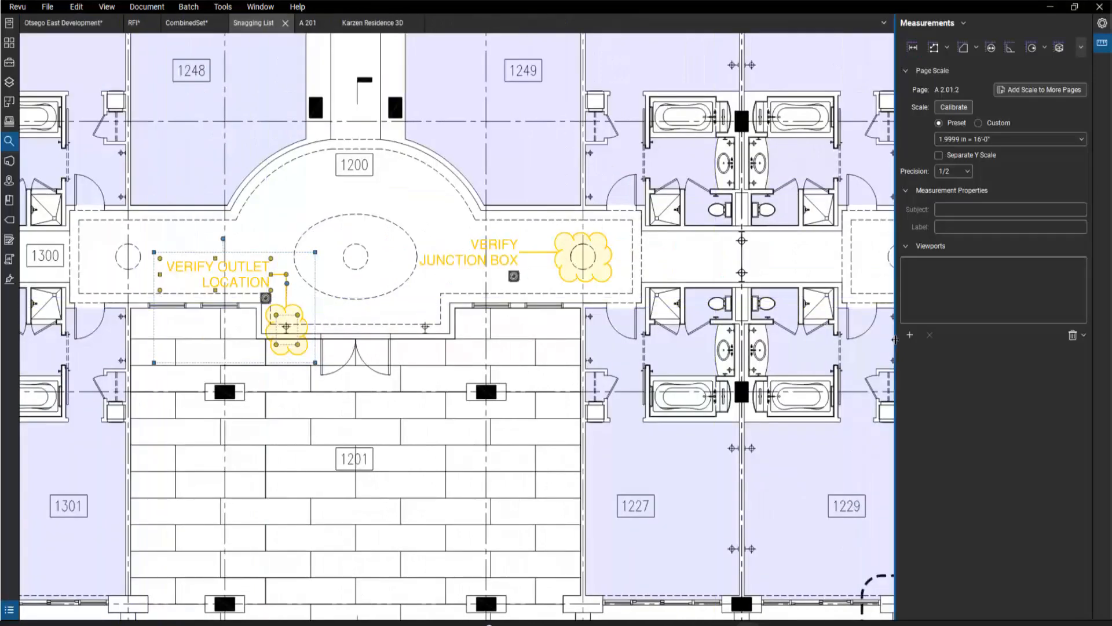
pyautogui.moveTo(896, 370); pyautogui.dragTo(1097, 370)
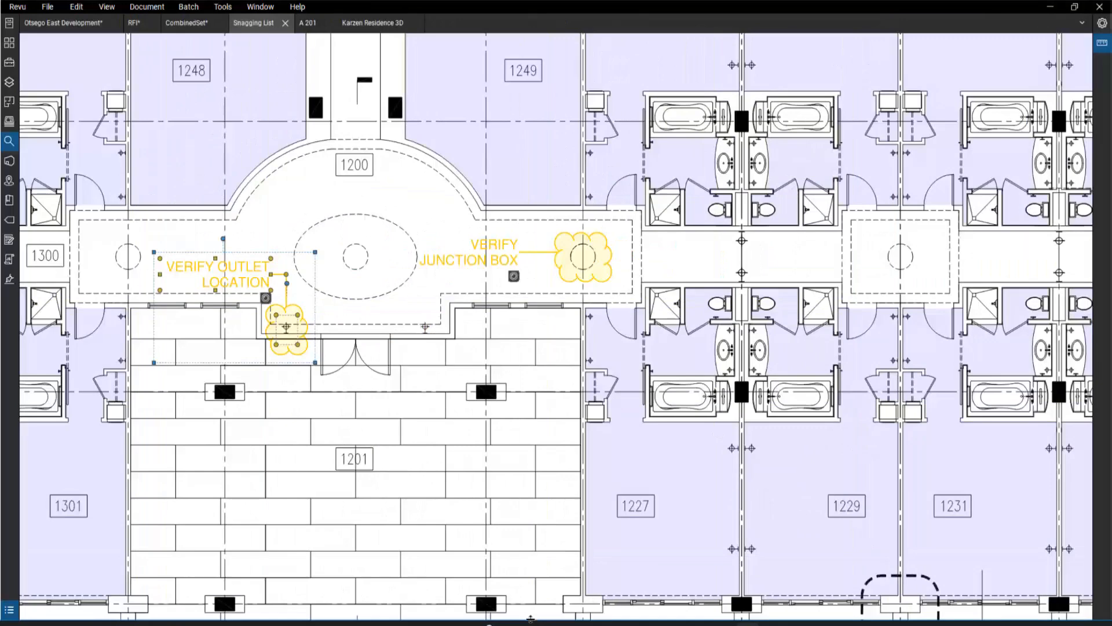
pyautogui.click(530, 617)
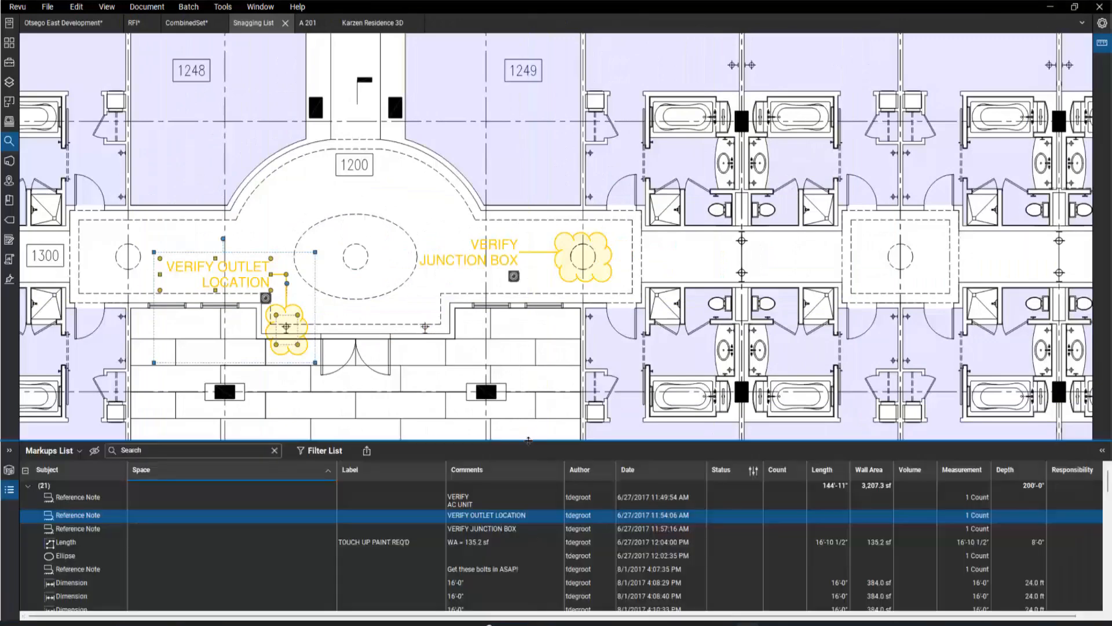
pyautogui.click(529, 440)
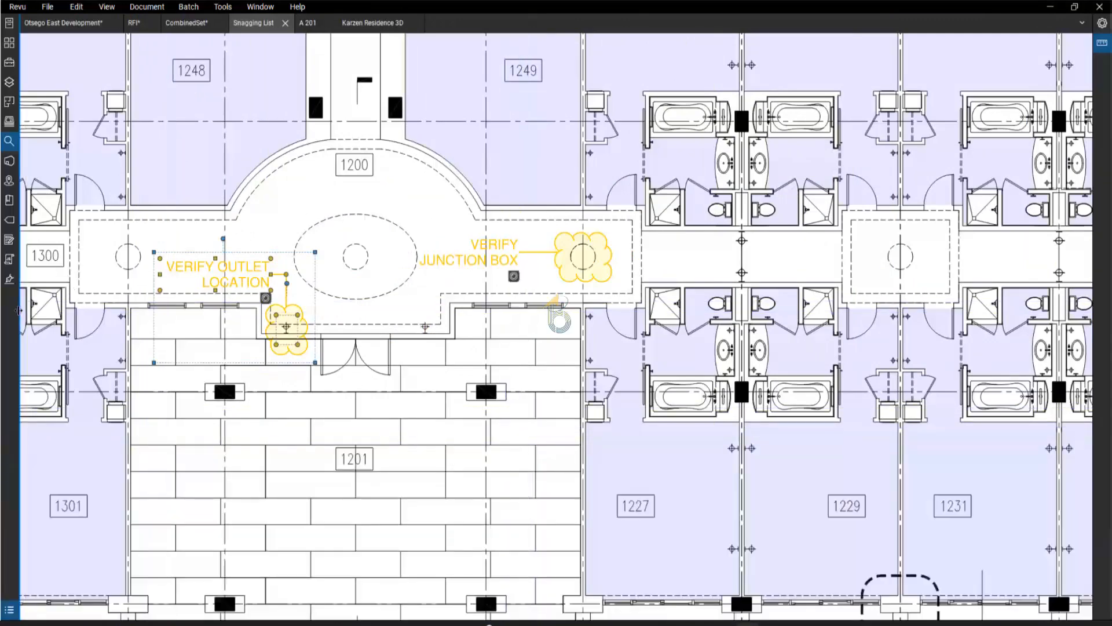
# - Reopen the dock holding the Search panel and place the Links panel in its own section beneath Bookmarks
pyautogui.moveTo(18, 311); pyautogui.dragTo(216, 287)
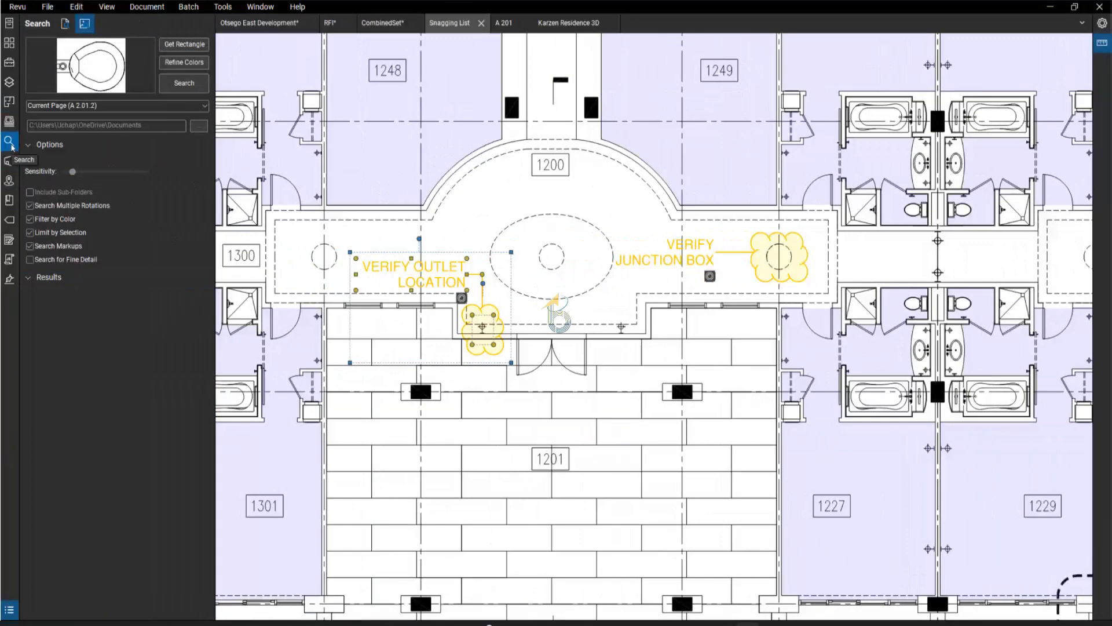
pyautogui.click(9, 181)
pyautogui.moveTo(130, 274)
pyautogui.mouseDown()
pyautogui.moveTo(148, 237)
pyautogui.moveTo(118, 213)
pyautogui.moveTo(116, 247)
pyautogui.mouseUp()
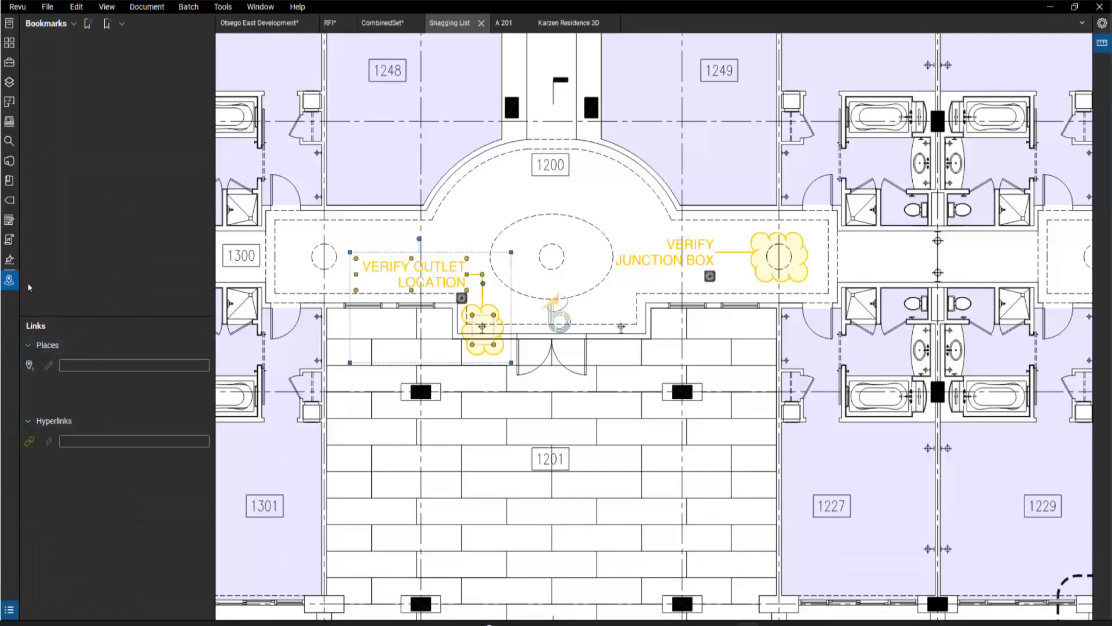
# - Move the Links panel back into the upper section of its dock with the Bookmarks panel
pyautogui.moveTo(10, 280); pyautogui.dragTo(138, 120)
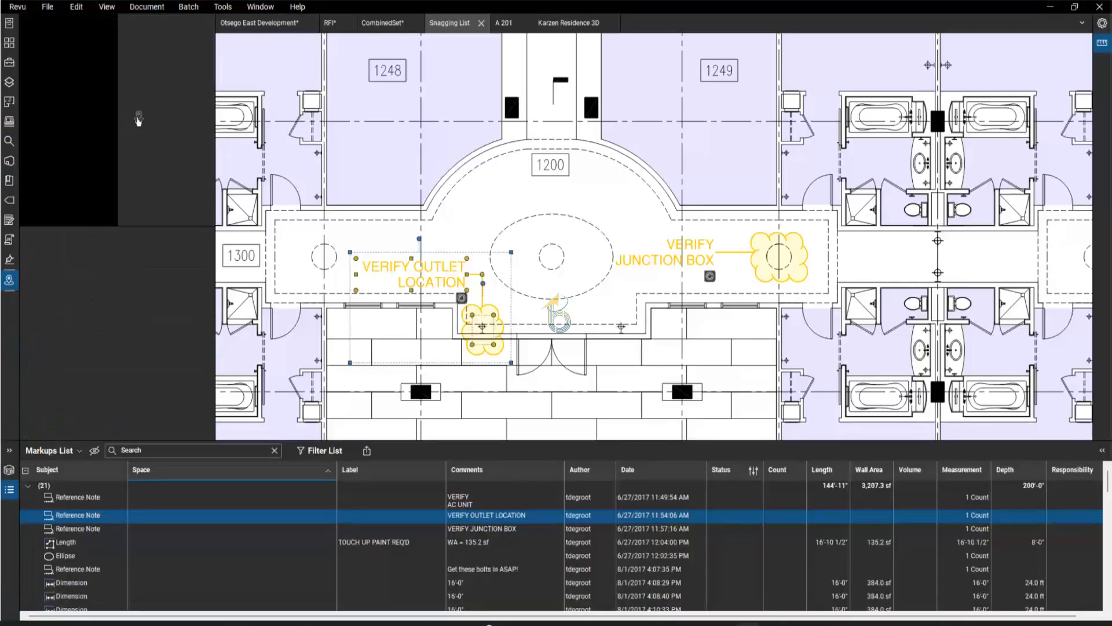